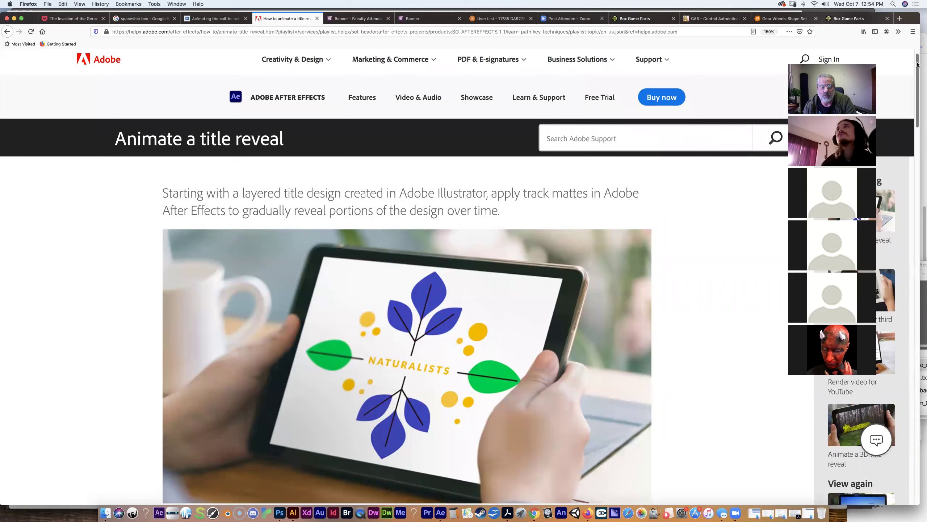
# - Find the Vertical Branch instructions in the Adobe tutorial, and preview the Title Reveal composition in After Effects, returning to its start
pyautogui.moveTo(918, 63); pyautogui.dragTo(909, 147)
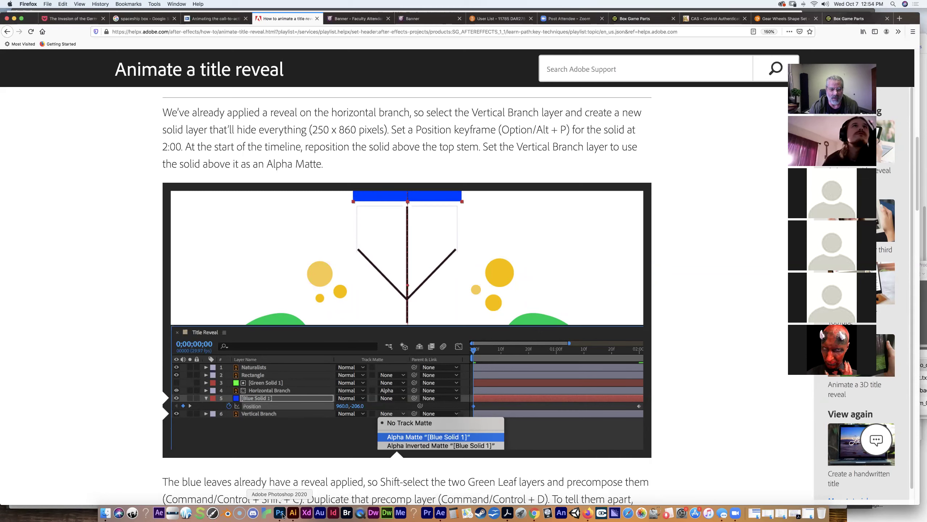
pyautogui.click(440, 513)
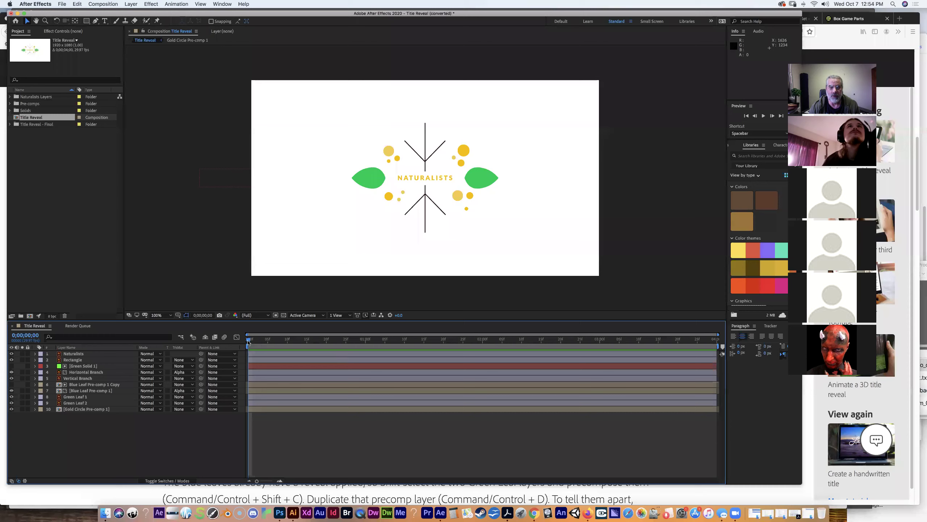
pyautogui.press('space')
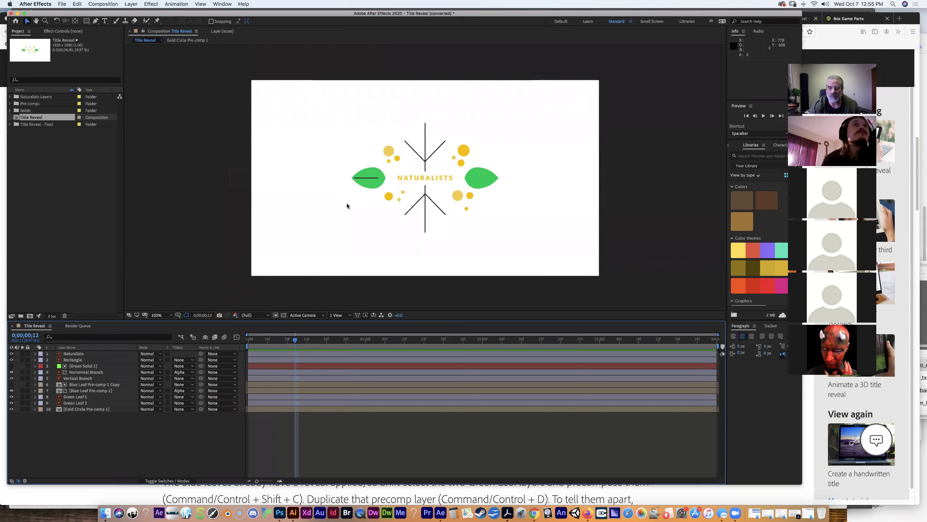
pyautogui.moveTo(303, 341); pyautogui.dragTo(330, 341)
pyautogui.press('space')
pyautogui.press('space')
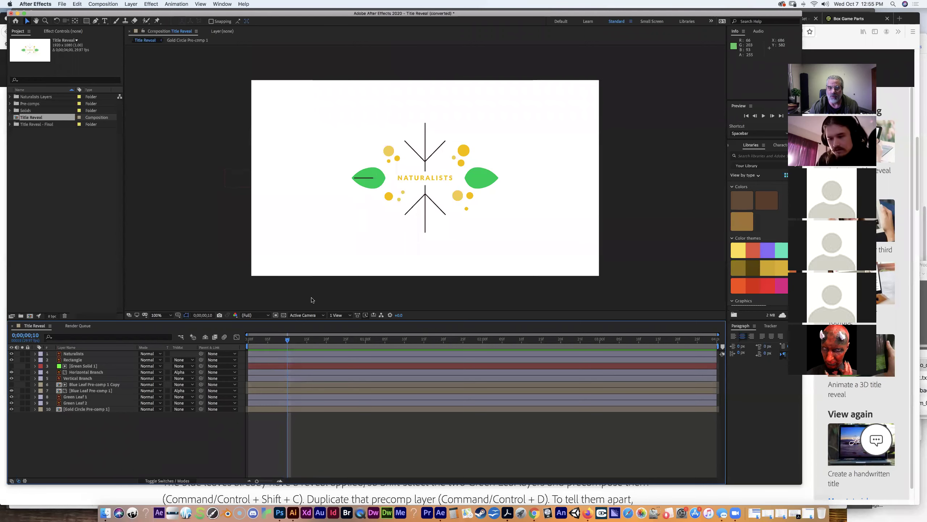
pyautogui.press('space')
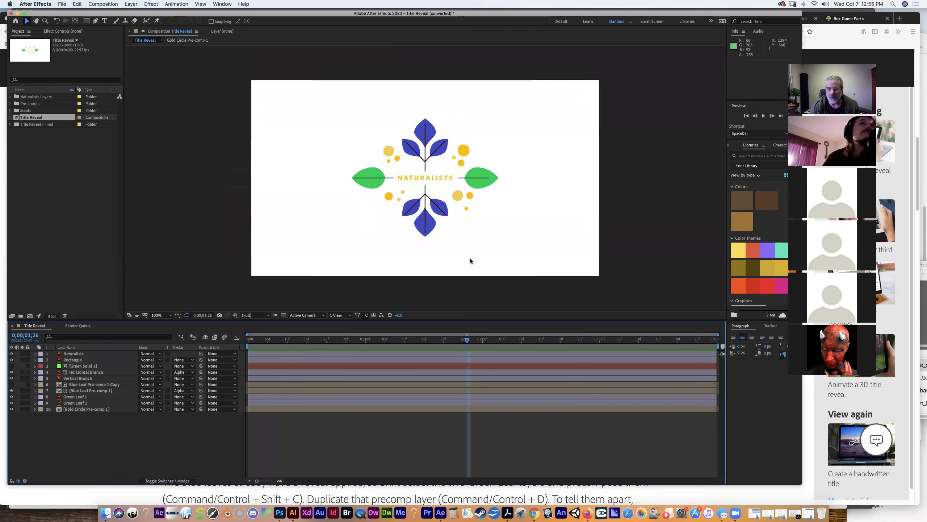
pyautogui.click(381, 339)
pyautogui.moveTo(339, 338); pyautogui.dragTo(248, 339)
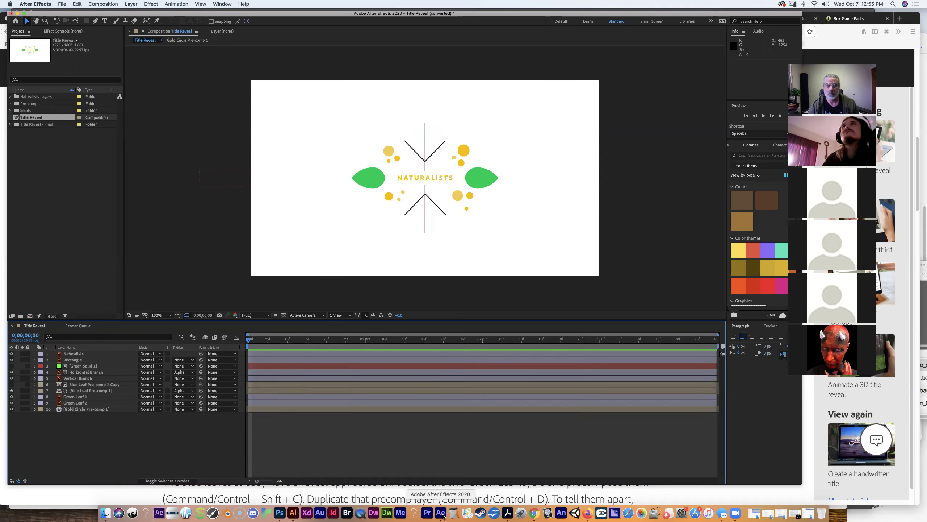
# - Reread the Vertical Branch instructions in the Firefox tutorial page and switch back to After Effects
pyautogui.click(534, 513)
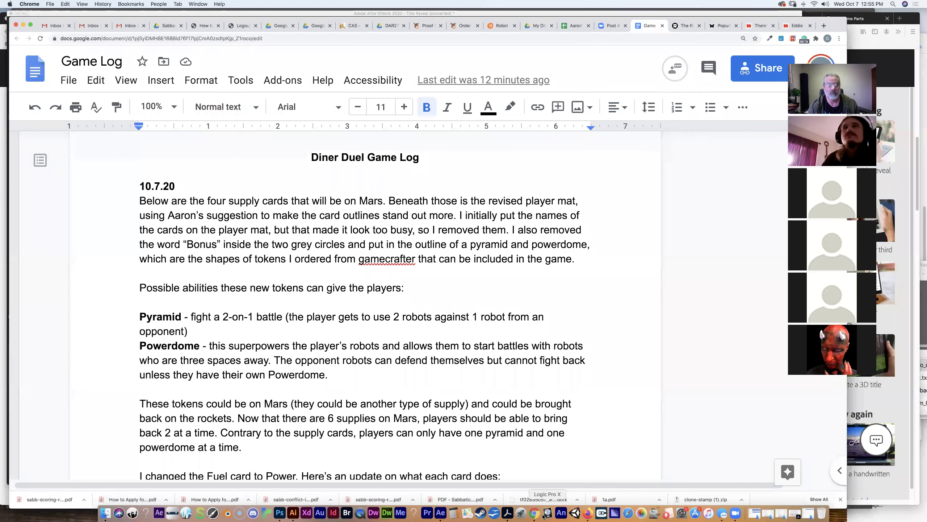
pyautogui.click(589, 515)
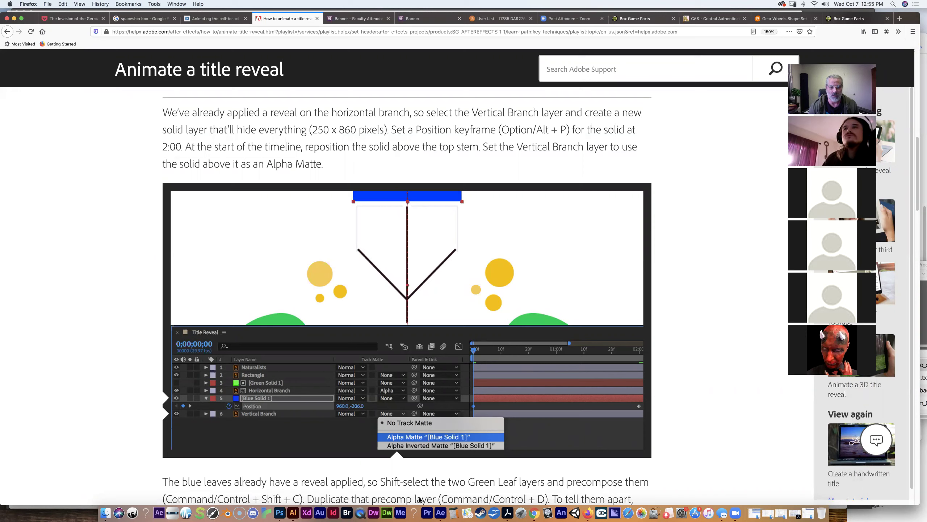
pyautogui.click(441, 513)
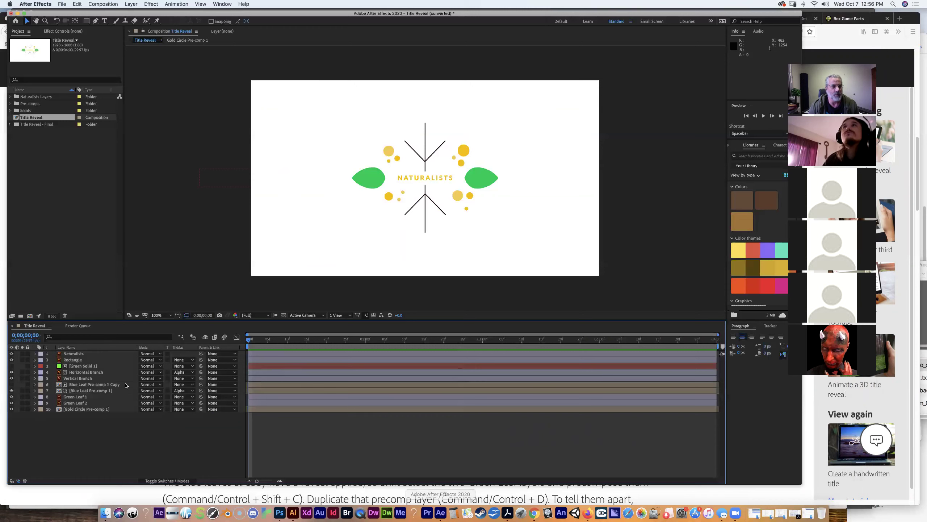
# - Begin a new solid layer above the Vertical Branch layer, named "blue solid" and coloured bright blue
pyautogui.click(86, 378)
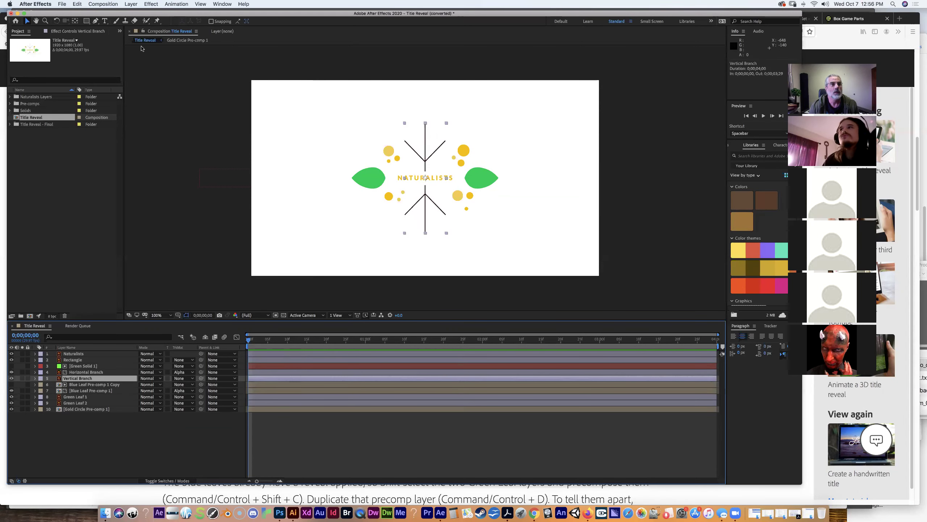
pyautogui.click(135, 4)
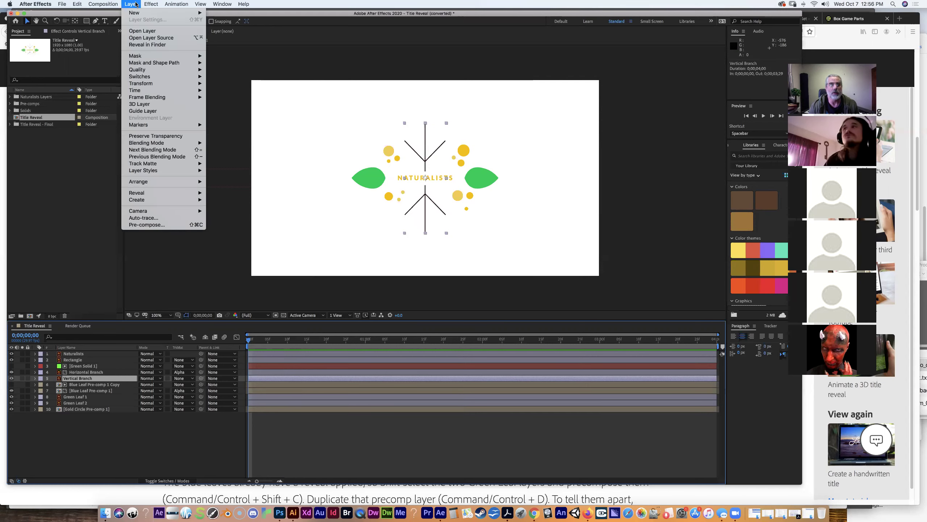
pyautogui.moveTo(135, 13)
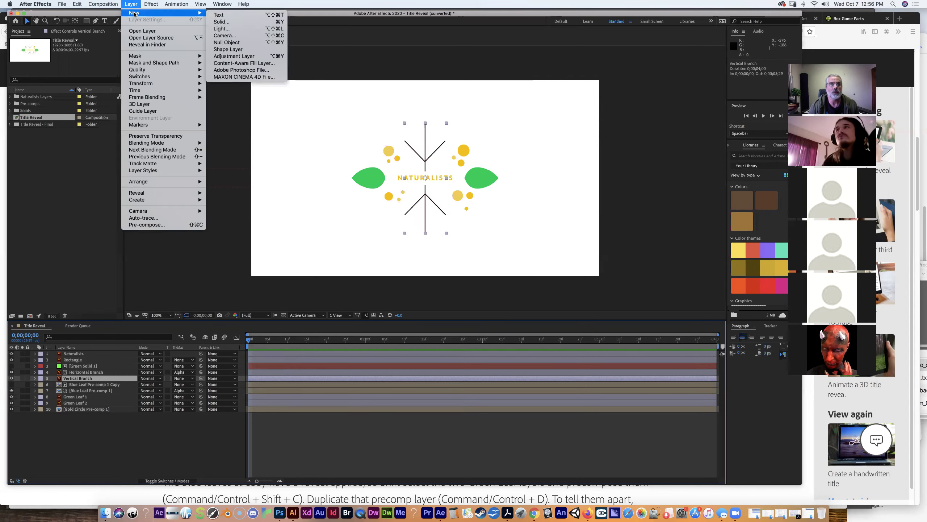
pyautogui.click(225, 22)
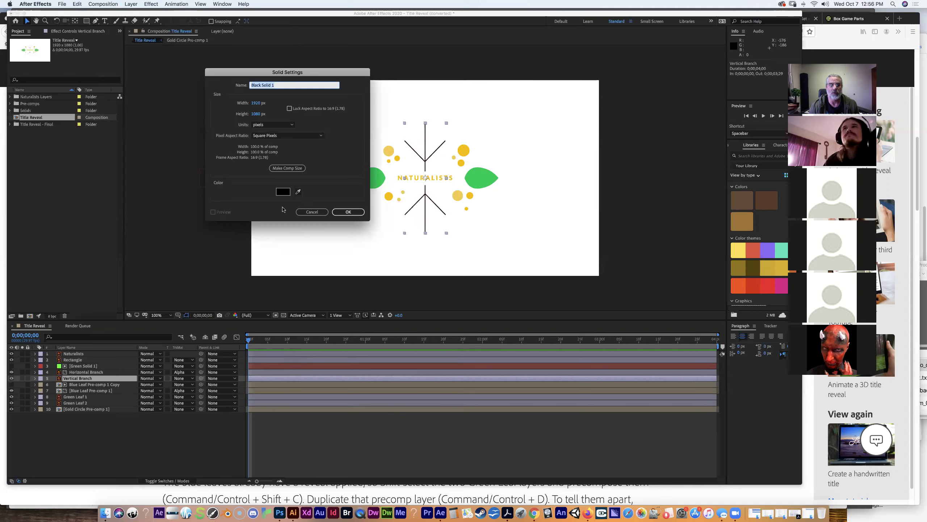
pyautogui.write('blue solid')
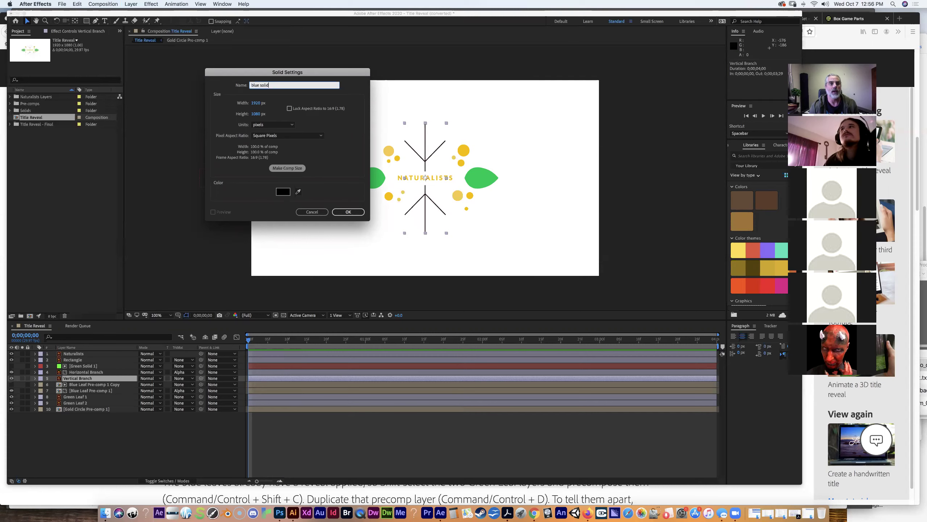
pyautogui.click(283, 192)
pyautogui.click(107, 87)
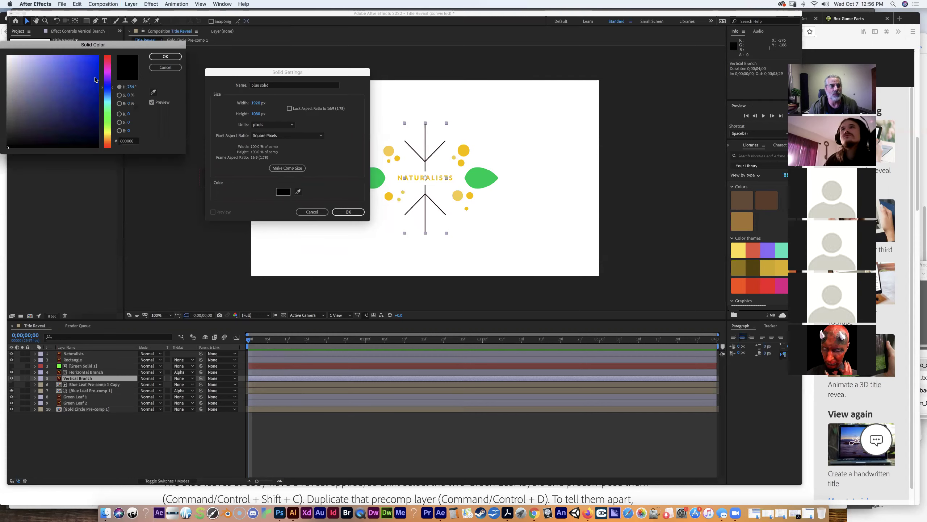
pyautogui.click(93, 61)
pyautogui.click(153, 57)
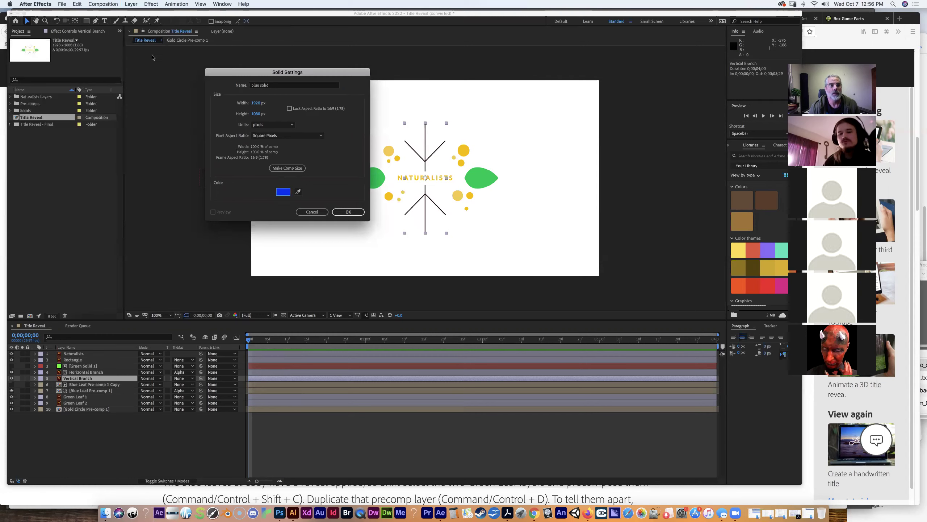
# - Set the new solid's width to 260 px and its height to 800 px
pyautogui.click(255, 103)
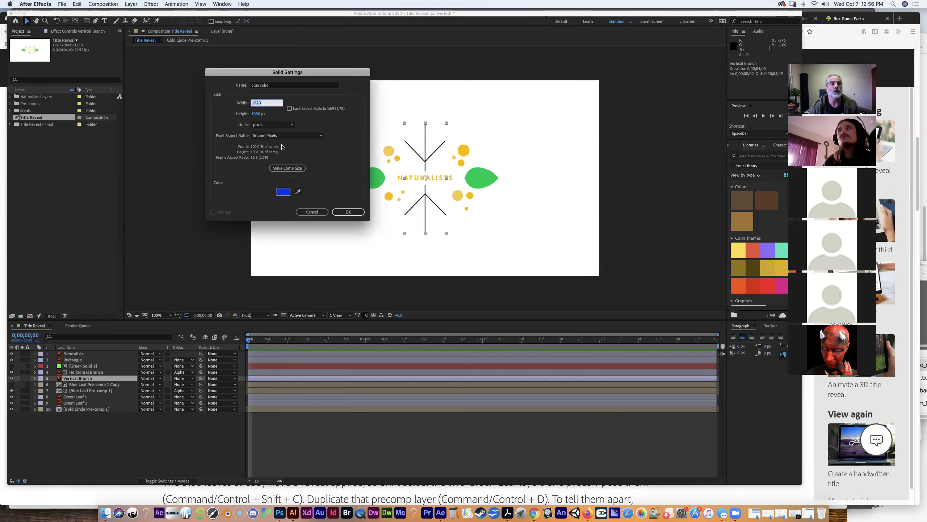
pyautogui.write('260')
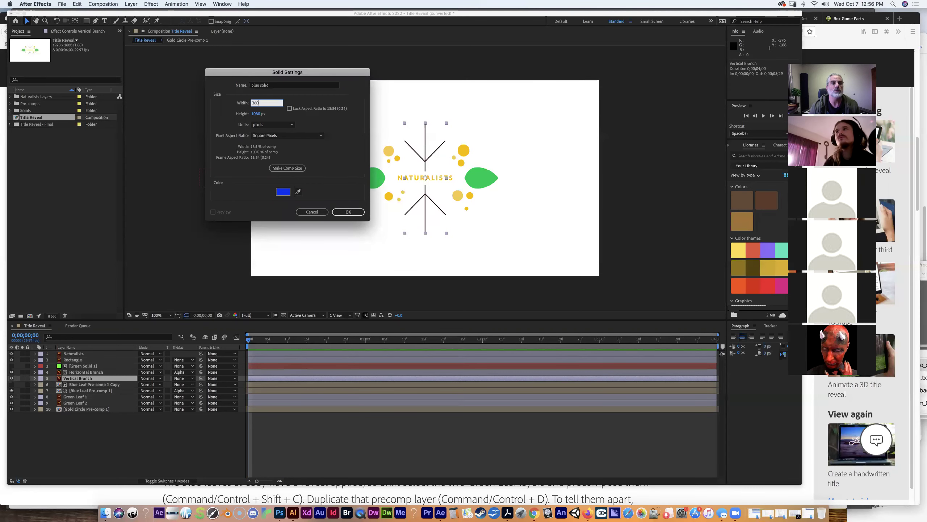
pyautogui.click(256, 115)
pyautogui.write('800')
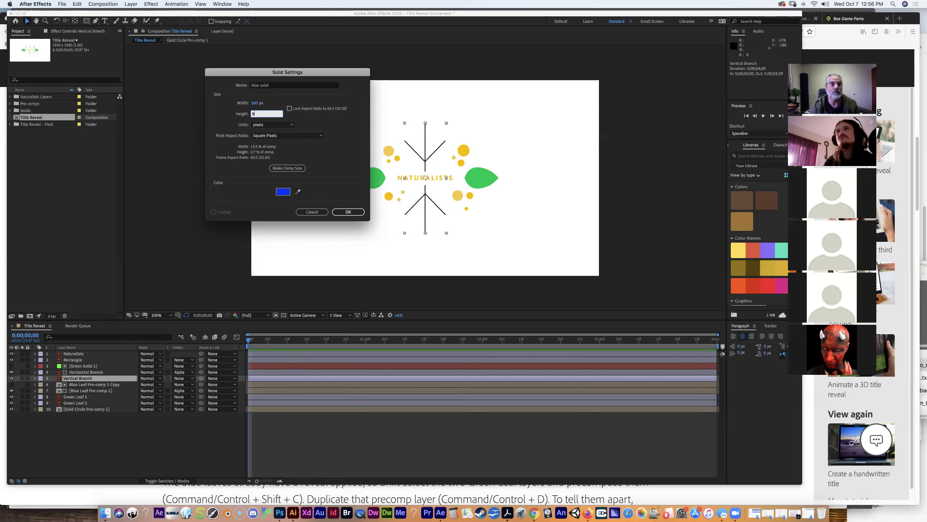
# - Check the required solid size in the Firefox tutorial, and create the blue solid in After Effects at 250 px wide and 860 px high
pyautogui.click(587, 513)
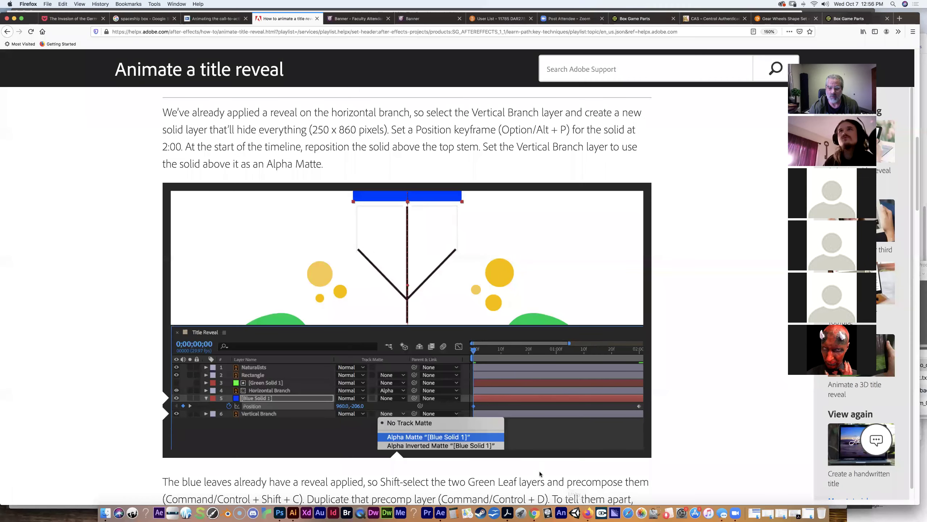
pyautogui.click(441, 514)
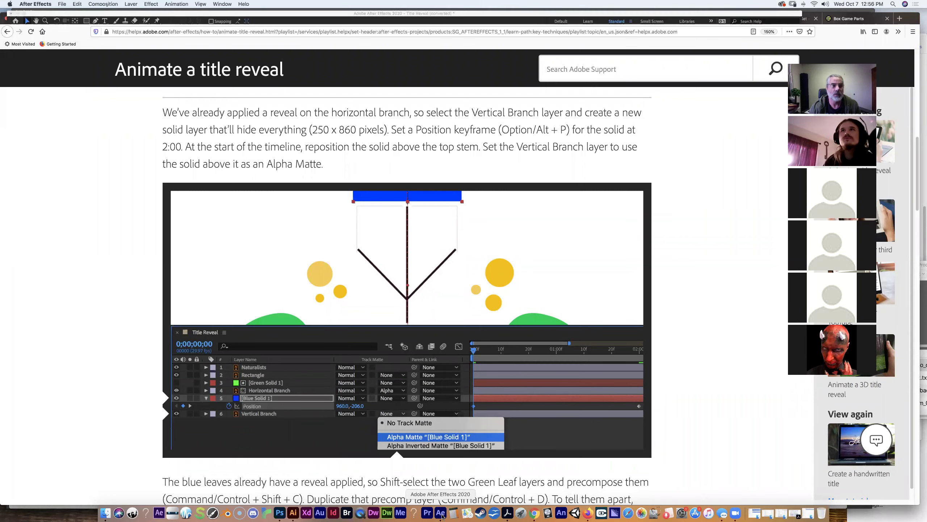
pyautogui.click(255, 103)
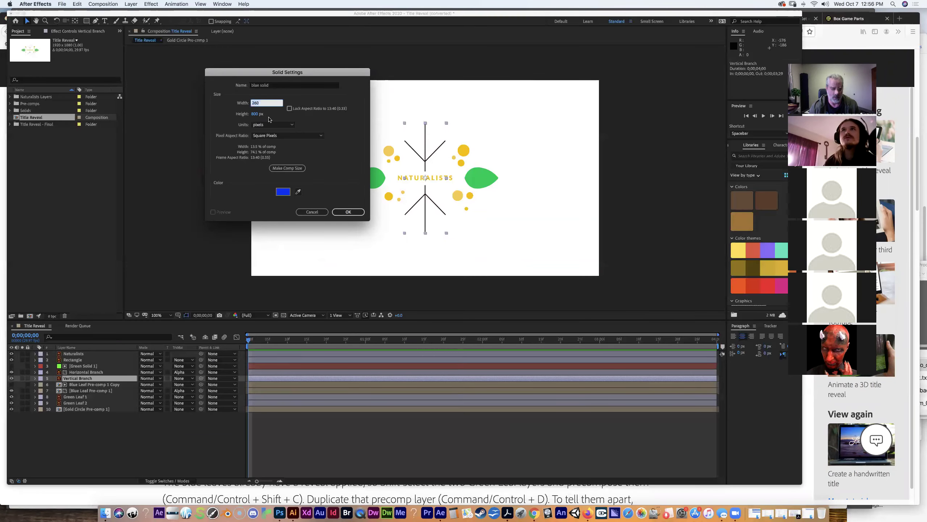
pyautogui.write('25')
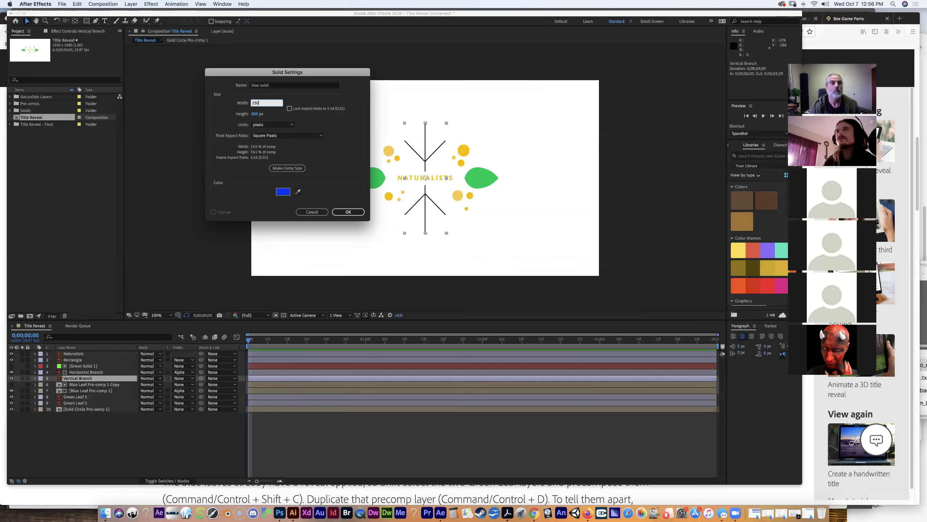
pyautogui.click(254, 114)
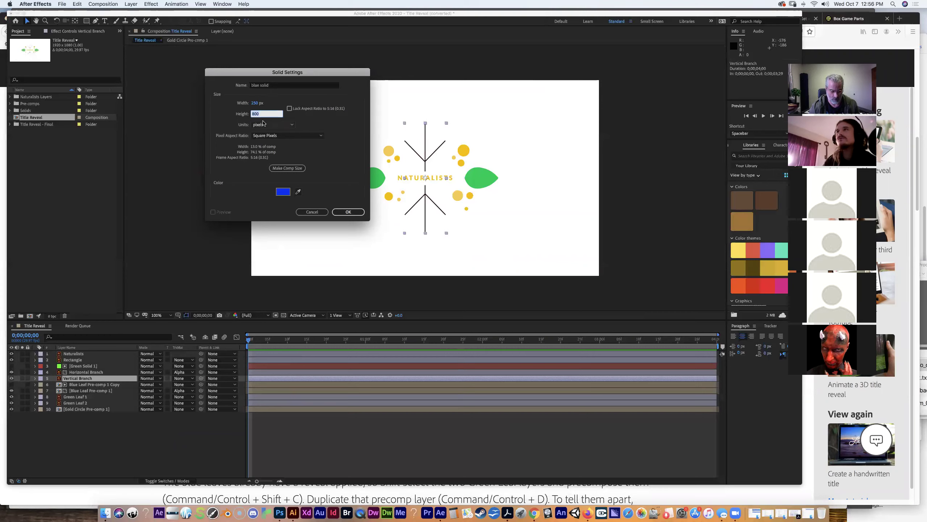
pyautogui.write('860')
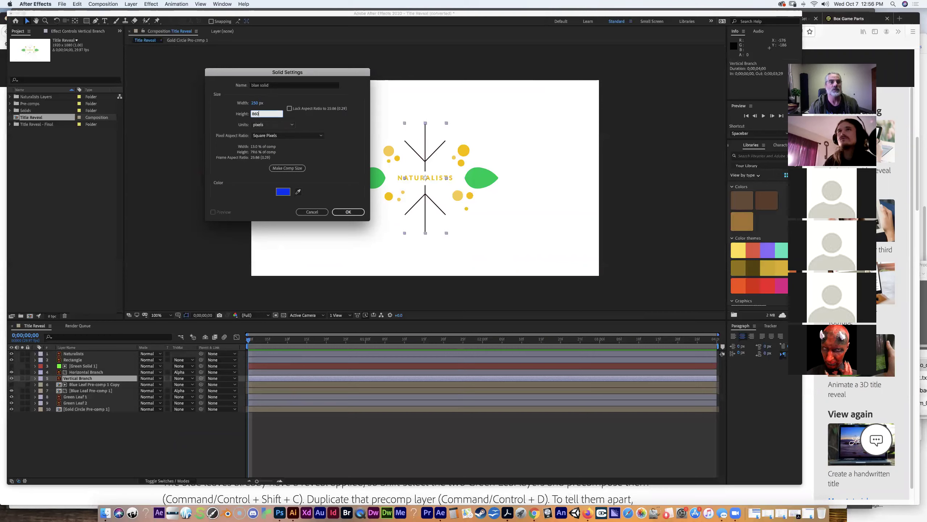
pyautogui.press('Return')
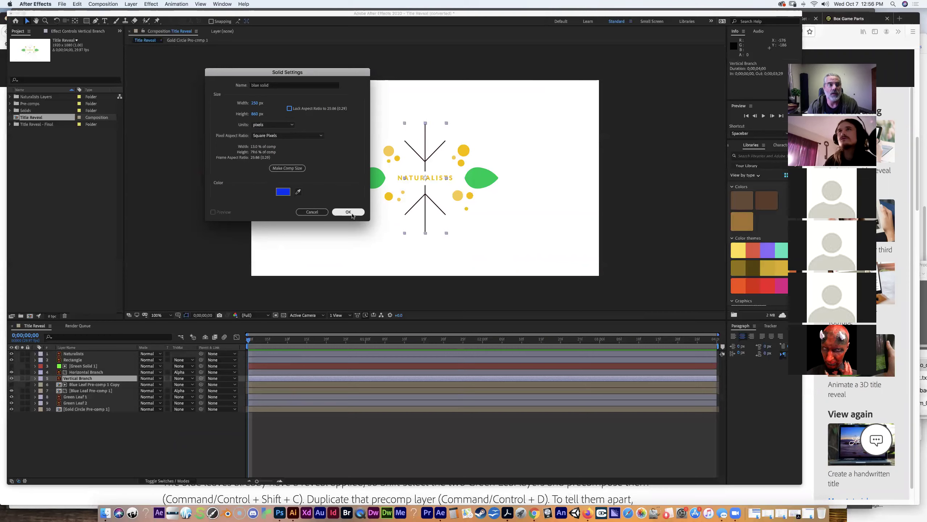
pyautogui.click(588, 513)
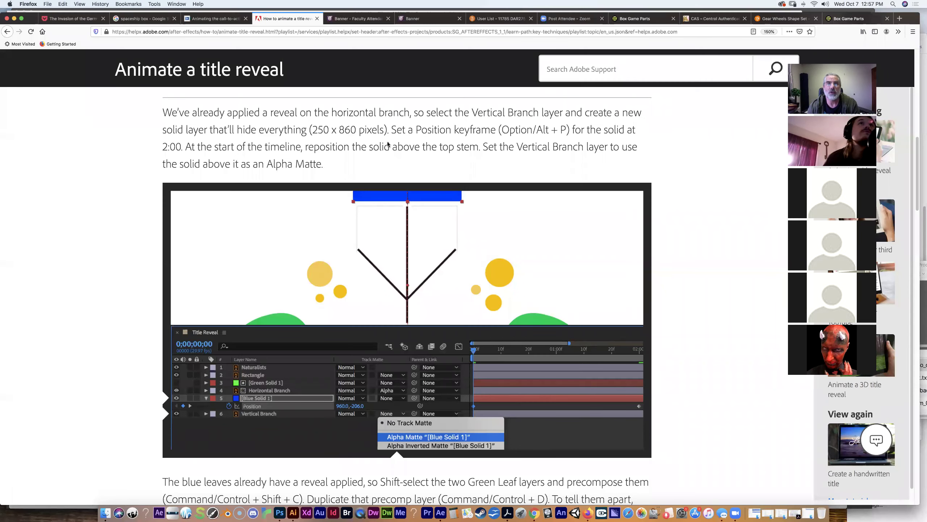
pyautogui.click(444, 514)
pyautogui.click(343, 213)
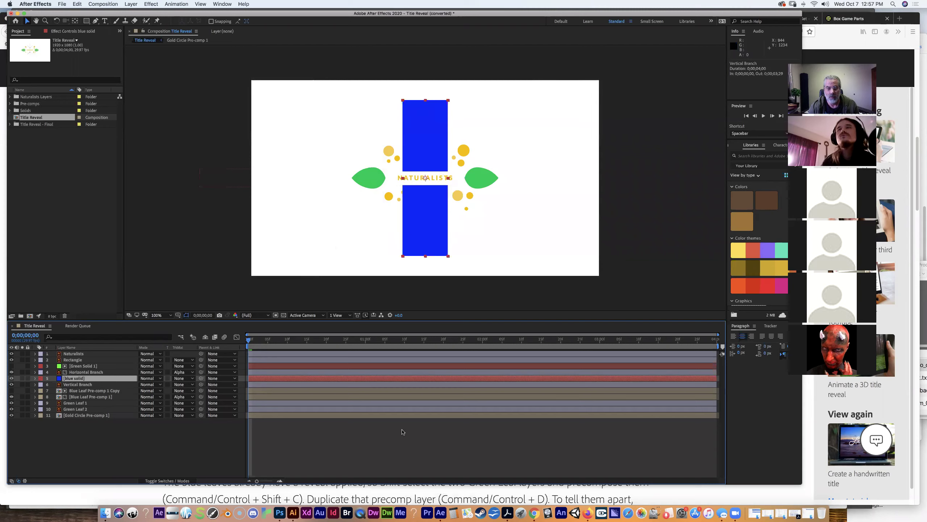
# - Check the keyframe instruction in the Firefox tutorial, and set a Position keyframe for the blue solid at 0;00;02;00 in After Effects
pyautogui.click(586, 514)
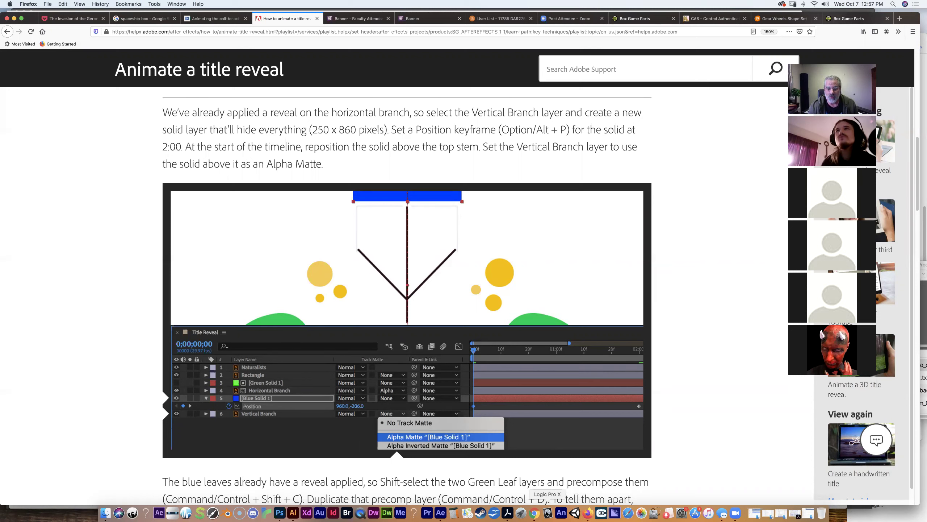
pyautogui.click(440, 513)
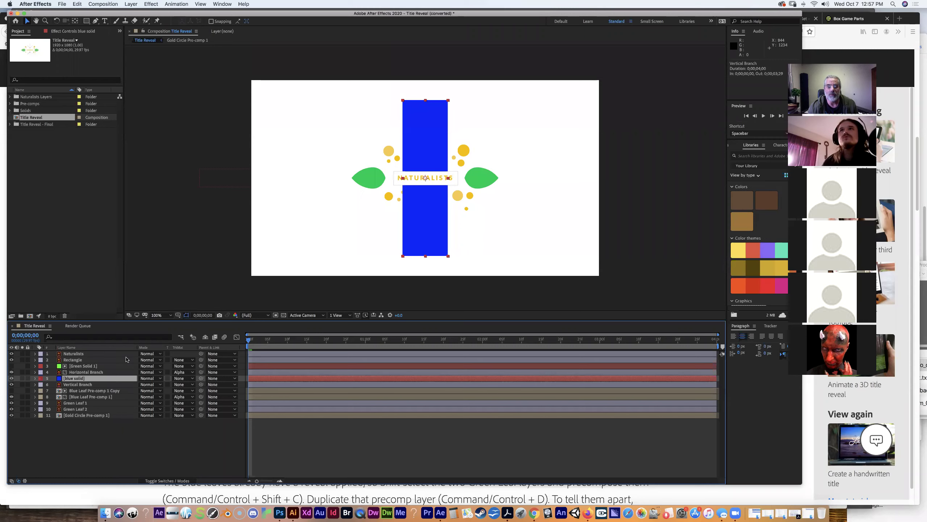
pyautogui.moveTo(248, 342); pyautogui.dragTo(483, 352)
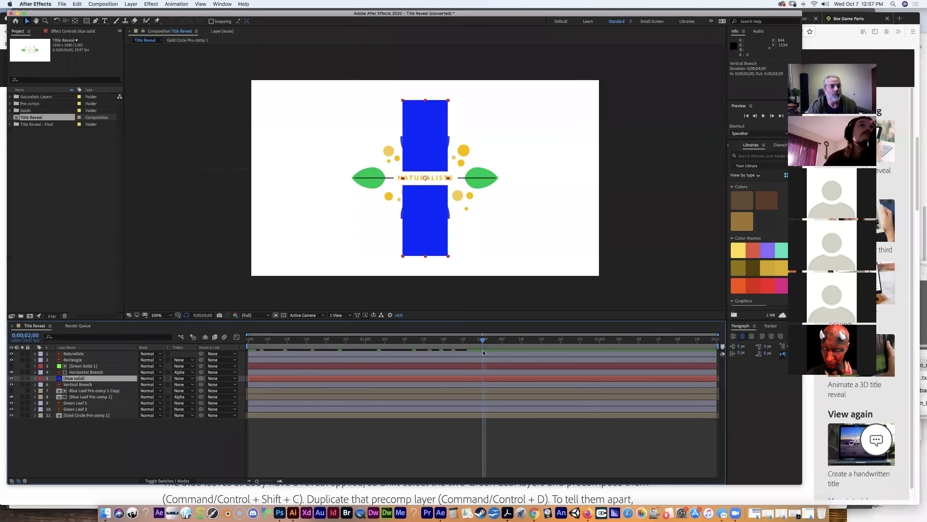
pyautogui.click(24, 335)
pyautogui.press('Return')
pyautogui.write('200')
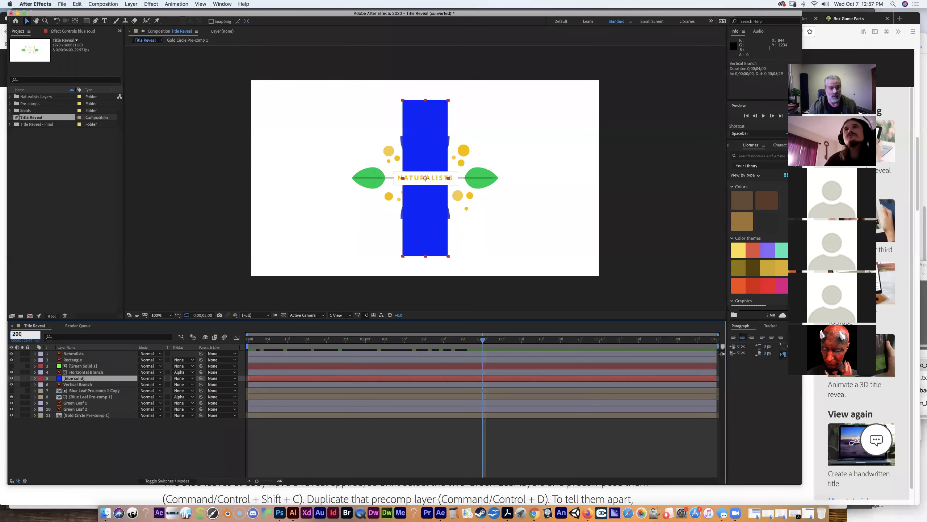
pyautogui.press('Return')
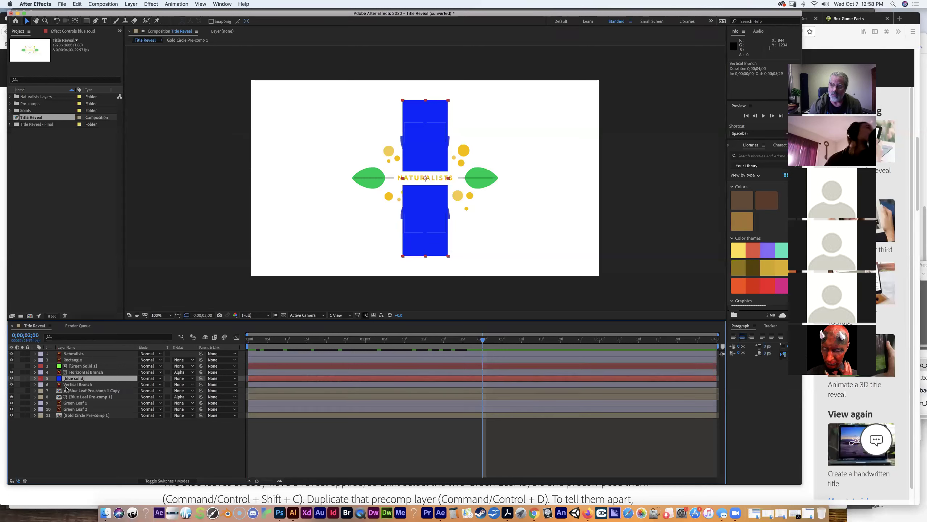
pyautogui.press('p')
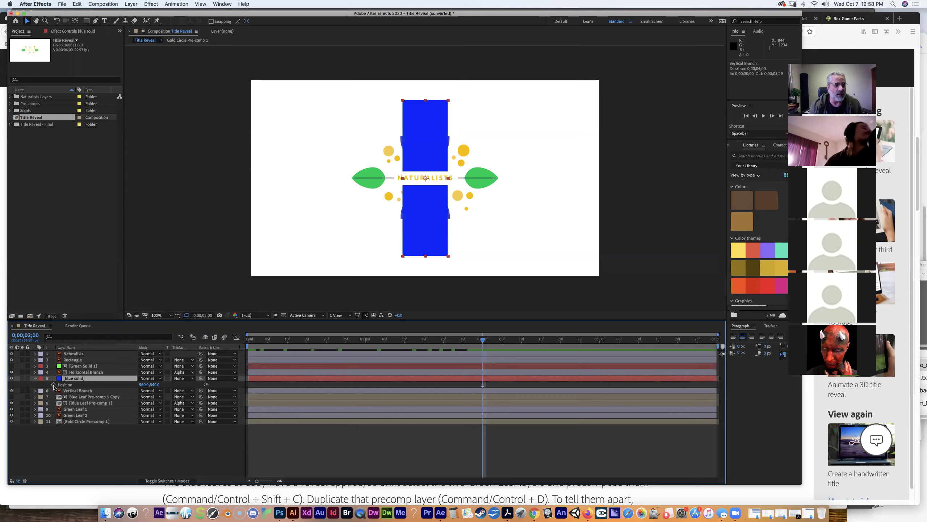
pyautogui.click(53, 385)
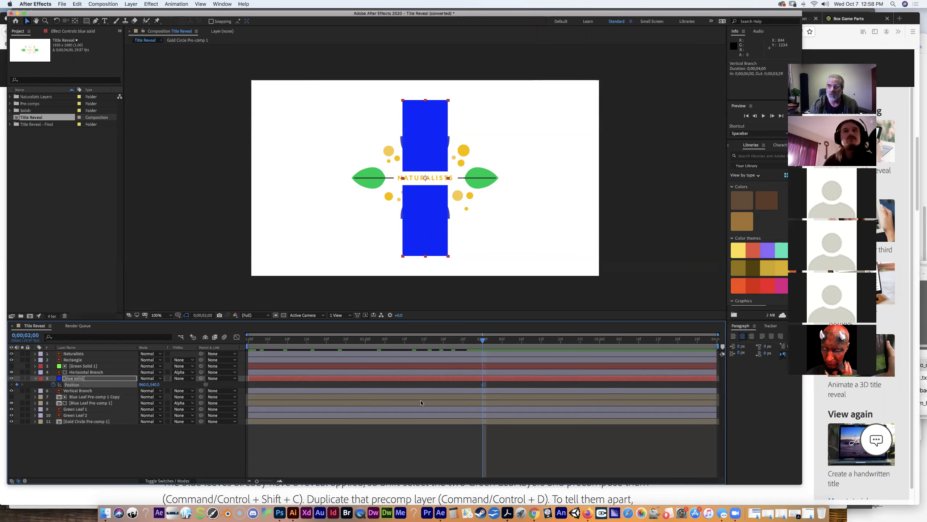
# - Check the repositioning instruction in the Firefox tutorial, and move the blue solid above the top stem, at about 960, -214, at 0;00;00;00 in After Effects
pyautogui.click(587, 514)
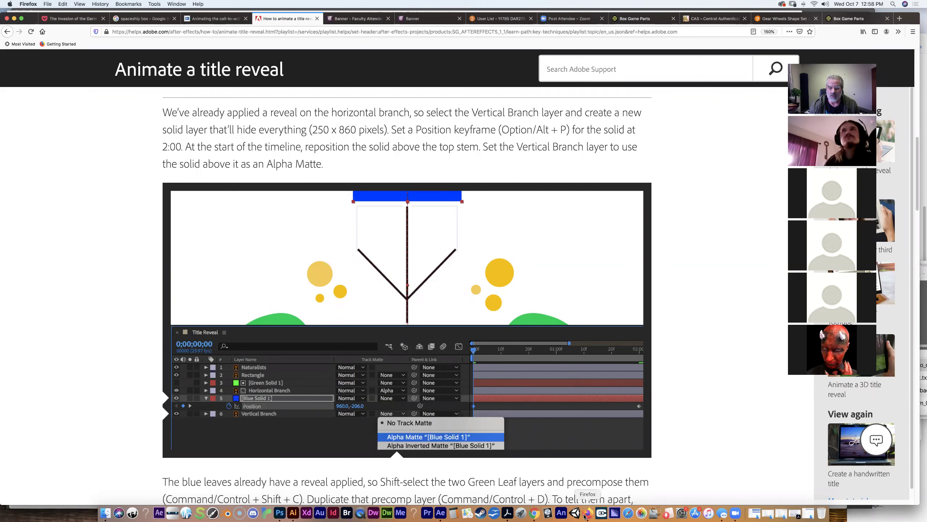
pyautogui.click(440, 513)
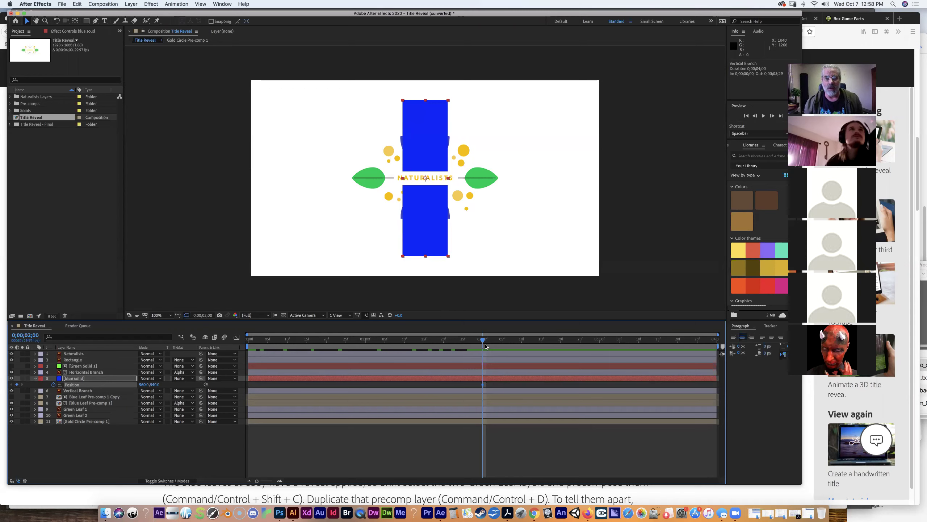
pyautogui.moveTo(484, 343); pyautogui.dragTo(228, 333)
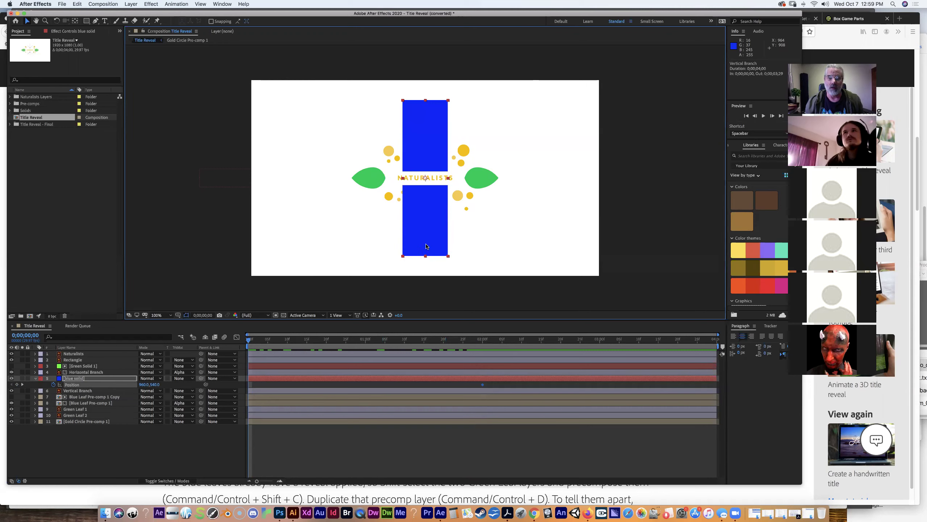
pyautogui.moveTo(426, 243); pyautogui.dragTo(450, 111)
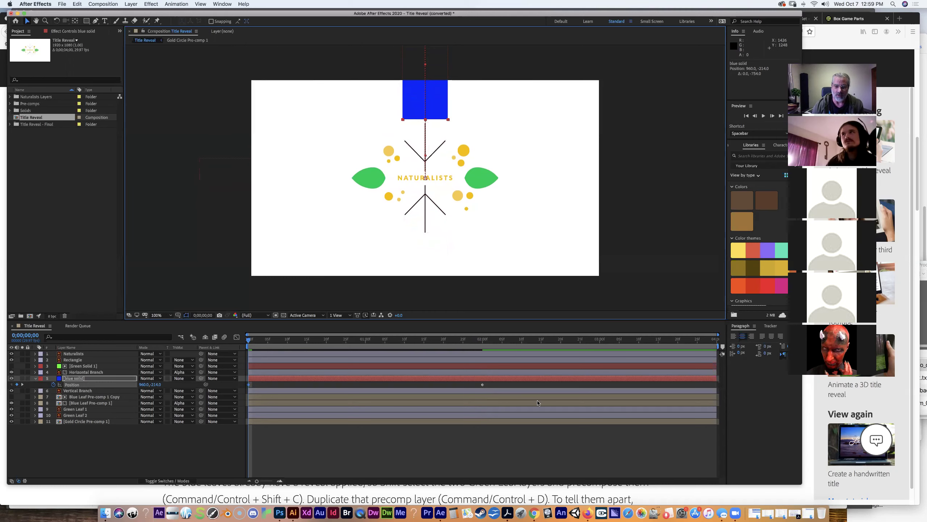
# - Check the matte instruction in the Firefox tutorial, and set the Vertical Branch layer's track matte to Alpha Matte "[blue solid]" in After Effects
pyautogui.click(588, 514)
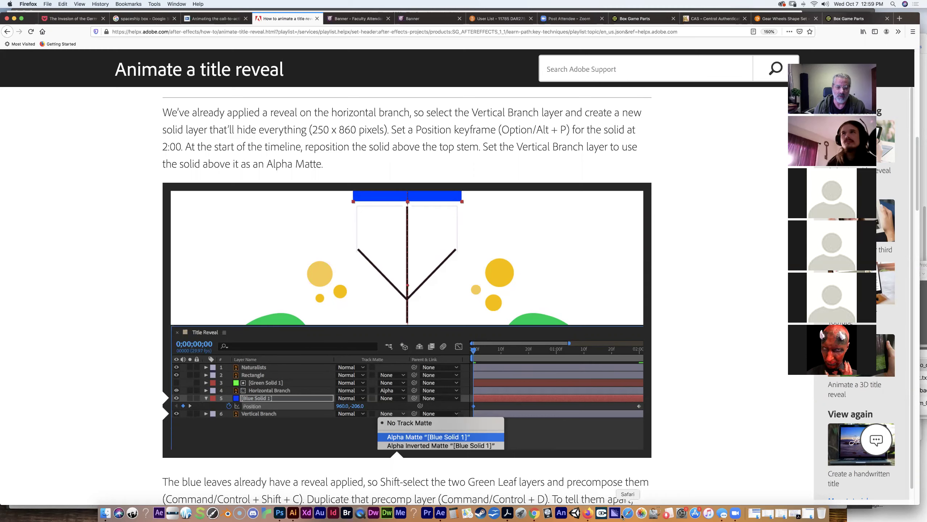
pyautogui.click(441, 513)
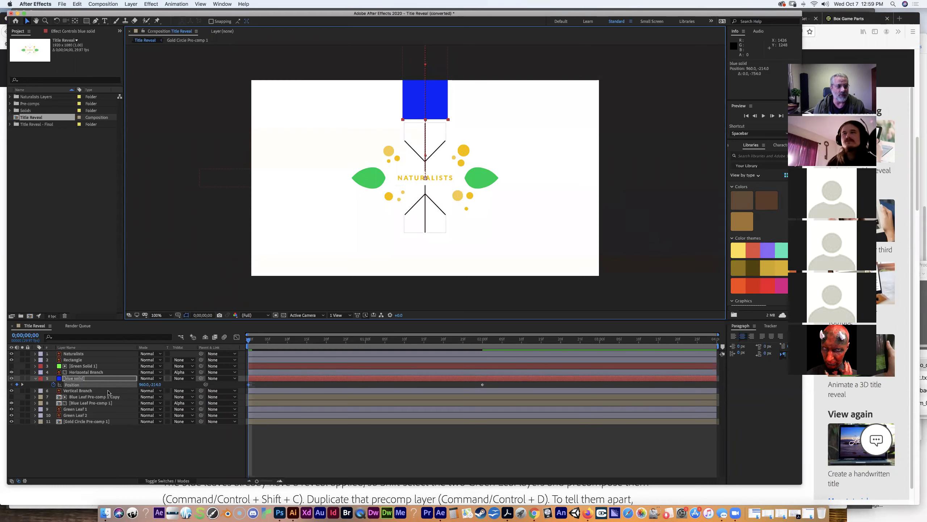
pyautogui.click(88, 390)
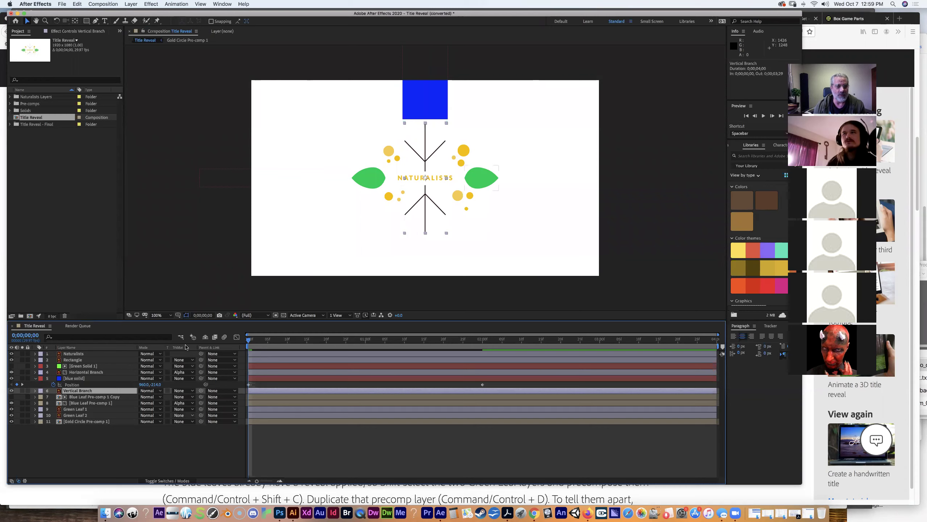
pyautogui.click(193, 391)
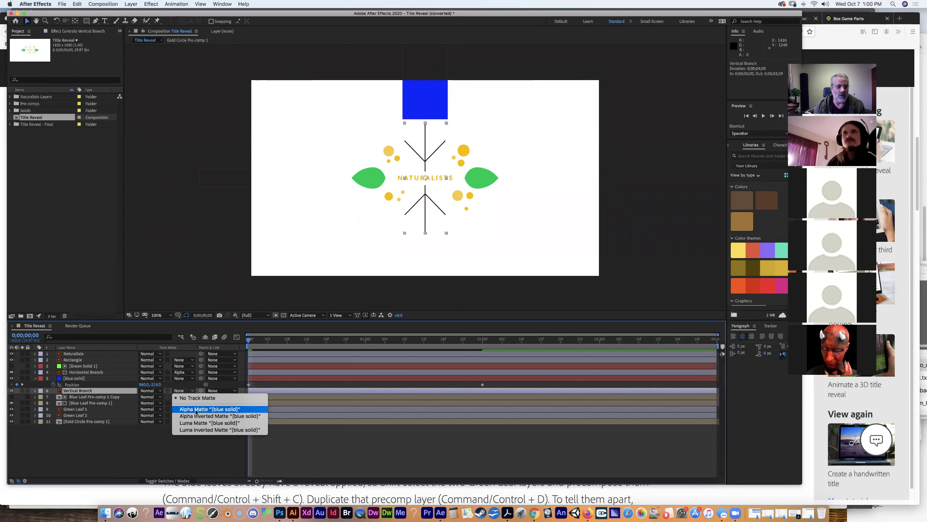
pyautogui.click(213, 409)
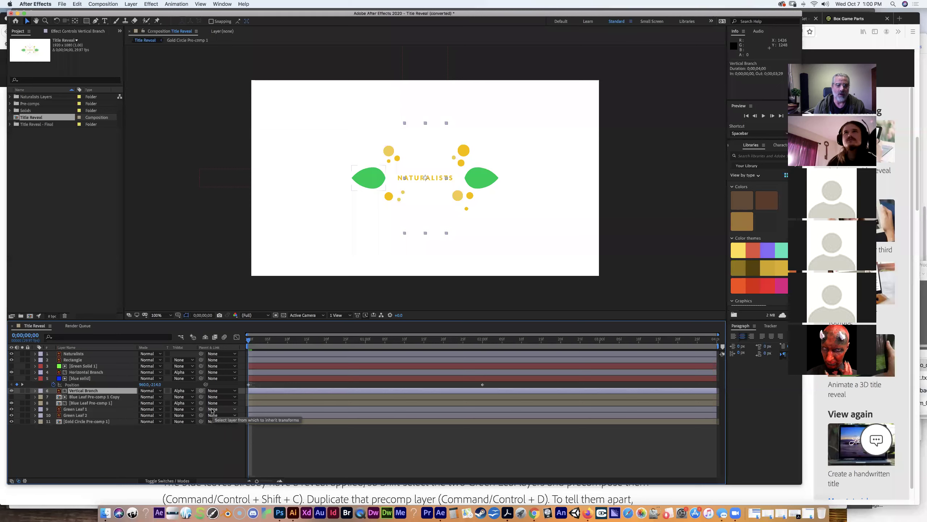
pyautogui.press('space')
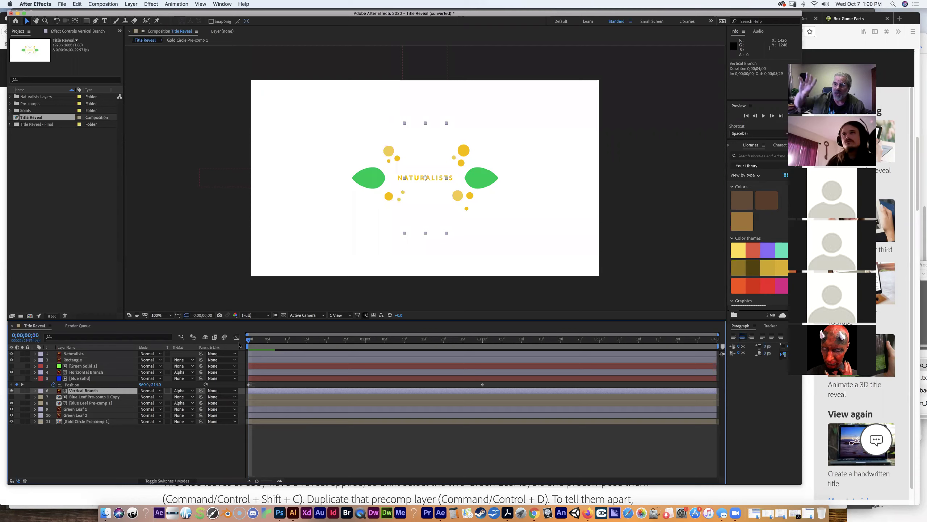
# - Set the Vertical Branch layer to No Track Matte for comparison, and reapply Alpha Matte "[blue solid]"
pyautogui.click(188, 391)
pyautogui.click(190, 398)
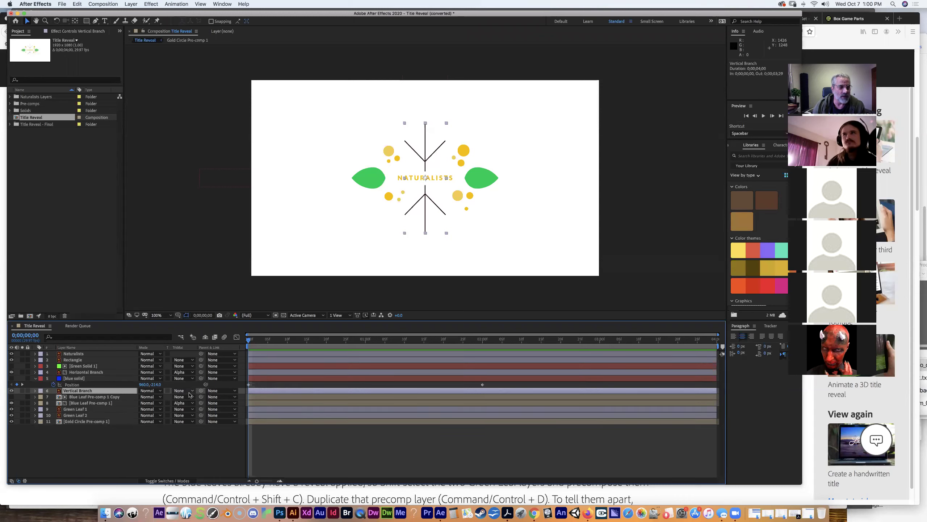
pyautogui.click(189, 391)
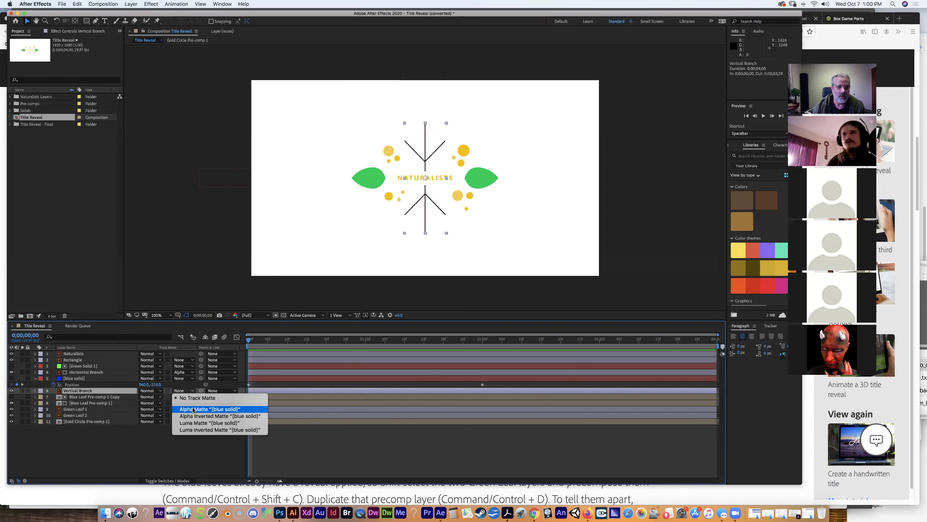
pyautogui.click(193, 409)
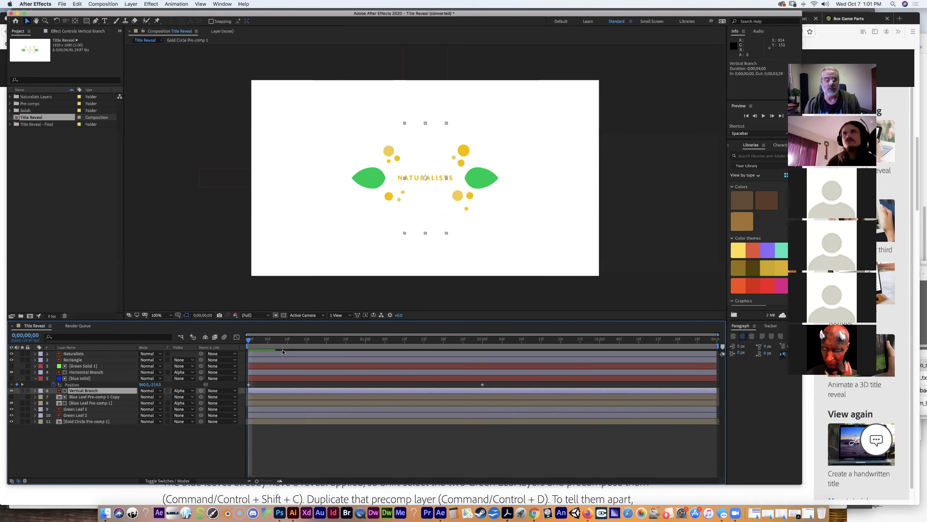
# - Scrub and play through the first two seconds of the Title Reveal timeline to examine the branch reveal, and return to 0;00;00;00
pyautogui.moveTo(249, 341); pyautogui.dragTo(363, 360)
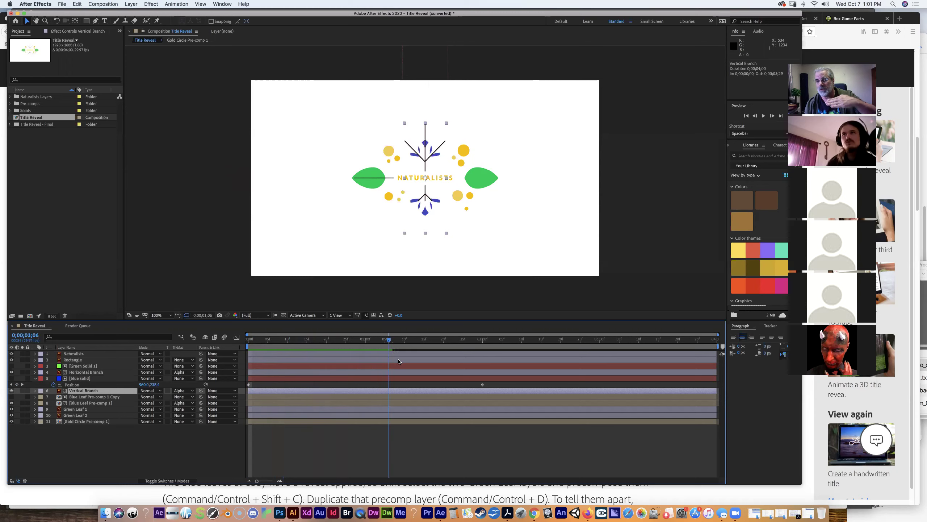
pyautogui.moveTo(387, 339); pyautogui.dragTo(226, 330)
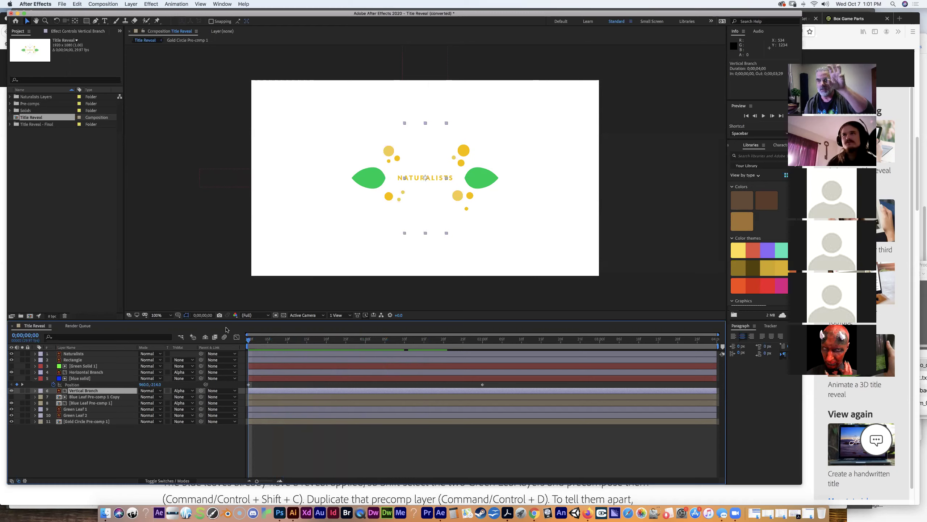
pyautogui.moveTo(249, 339); pyautogui.dragTo(493, 339)
pyautogui.press('space')
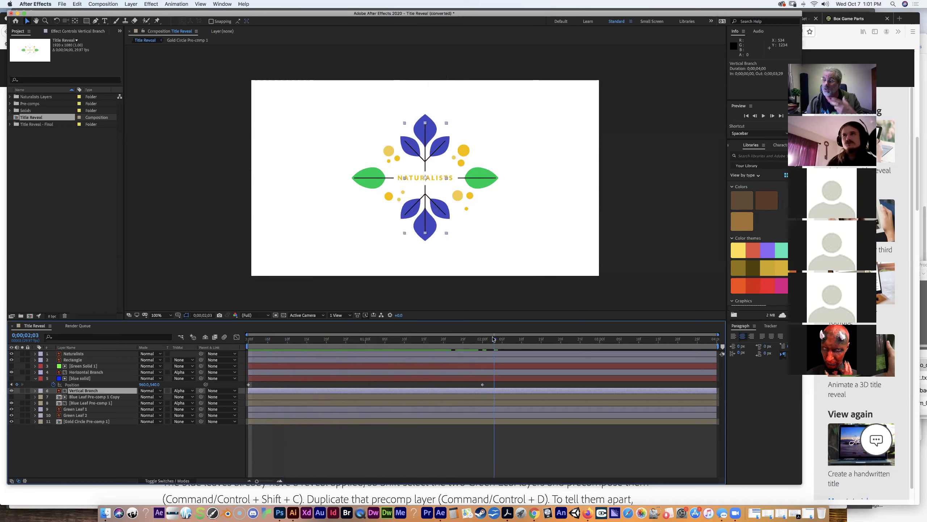
pyautogui.press('space')
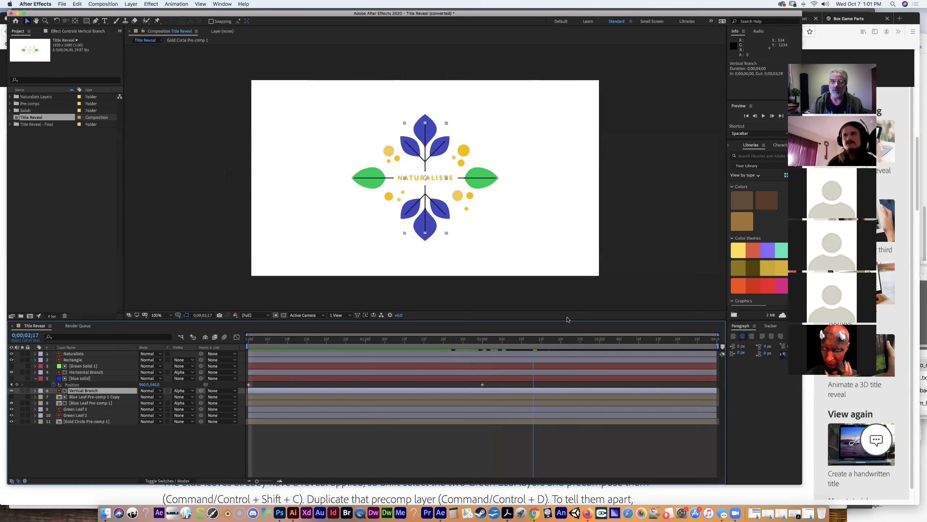
pyautogui.moveTo(295, 336); pyautogui.dragTo(249, 338)
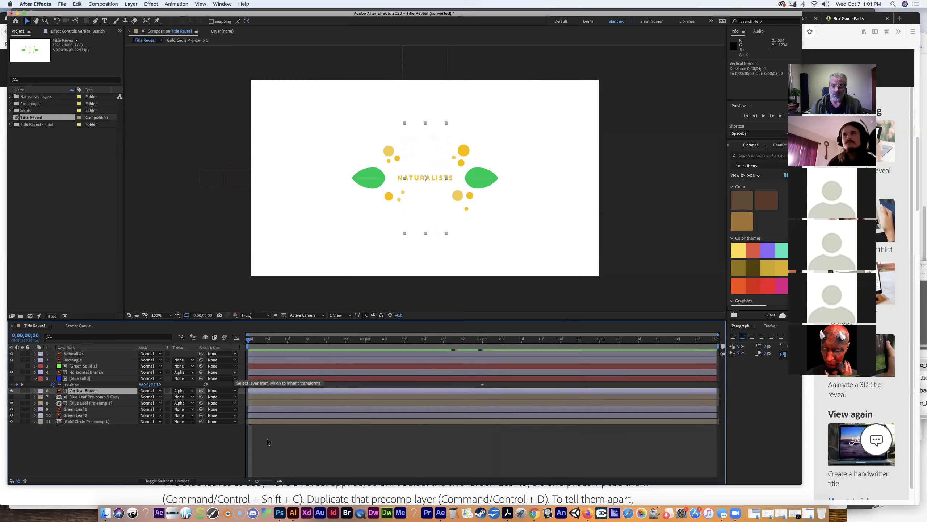
# - Read the green leaf instructions in the Firefox tutorial, and pre-compose the Green Leaf 1 and Green Leaf 2 layers as "leaves" in After Effects
pyautogui.click(587, 514)
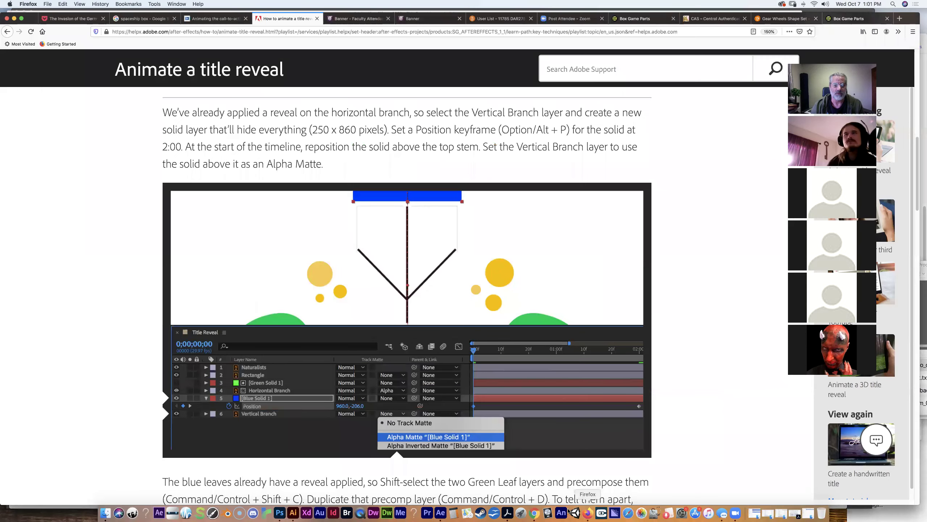
pyautogui.moveTo(916, 173); pyautogui.dragTo(916, 231)
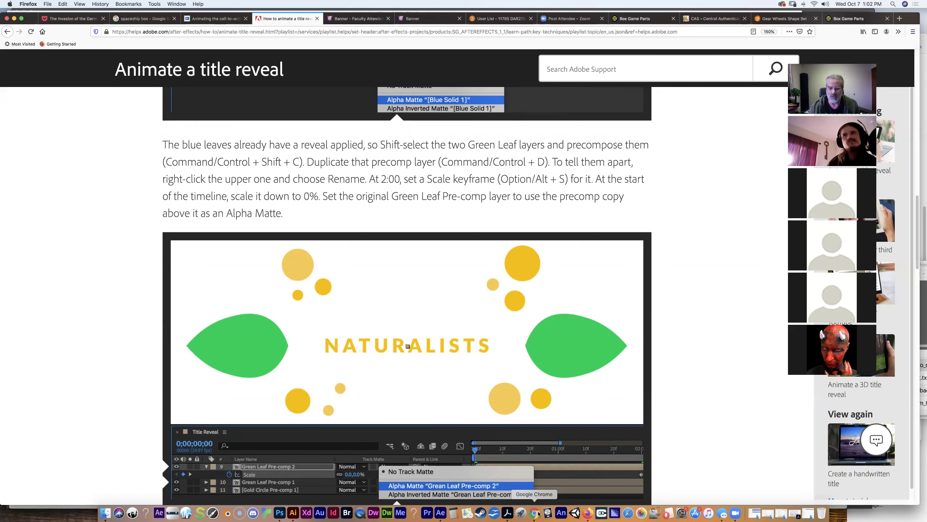
pyautogui.click(441, 513)
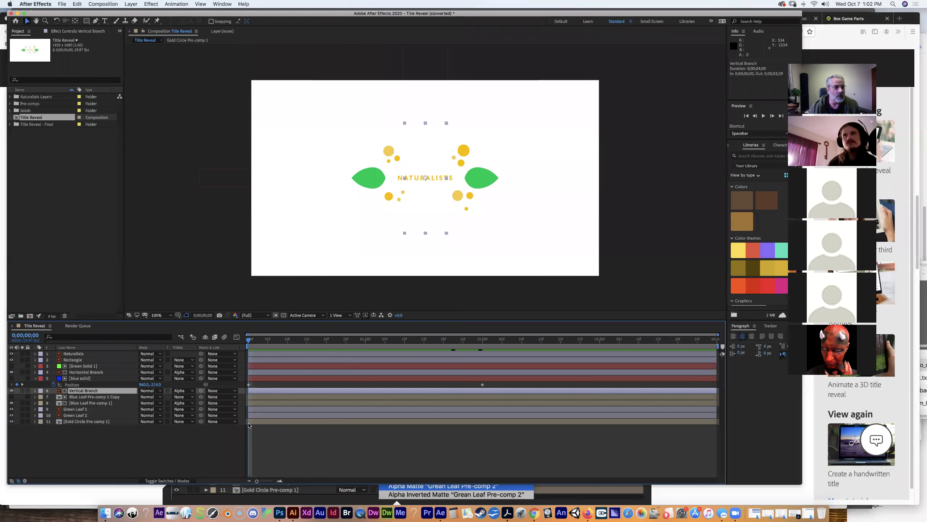
pyautogui.click(87, 416)
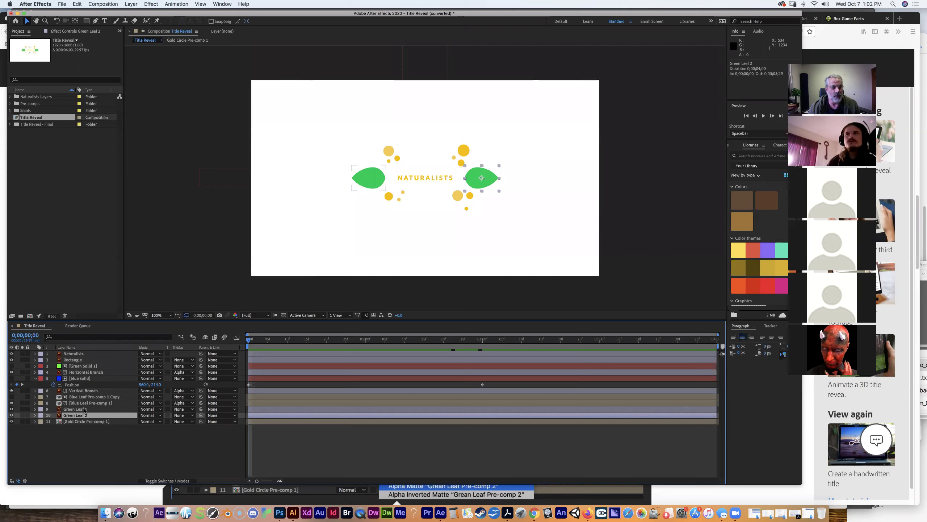
pyautogui.keyDown('shift'); pyautogui.click(84, 410); pyautogui.keyUp('shift')
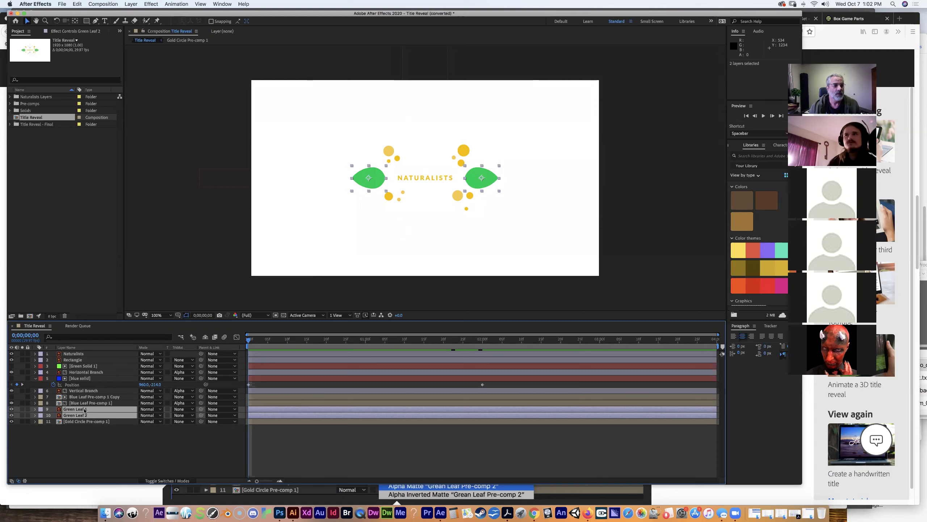
pyautogui.rightClick(84, 409)
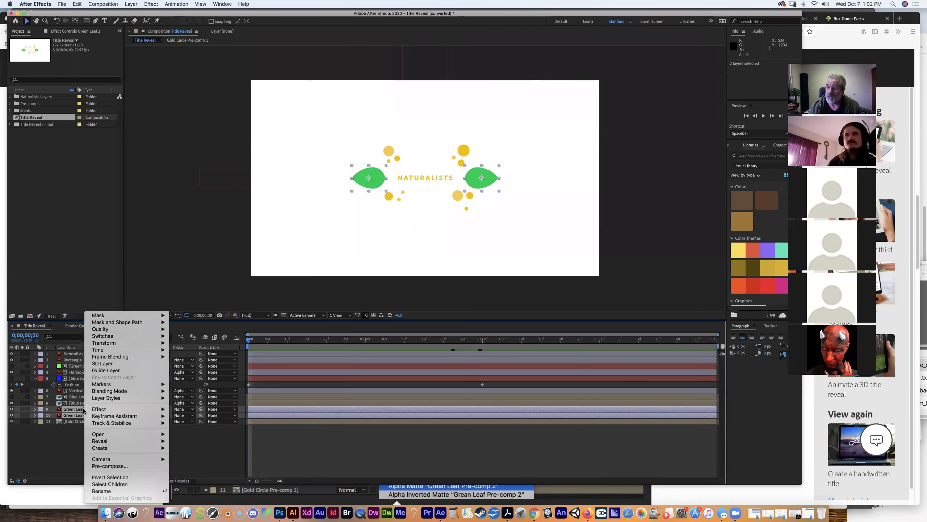
pyautogui.click(126, 466)
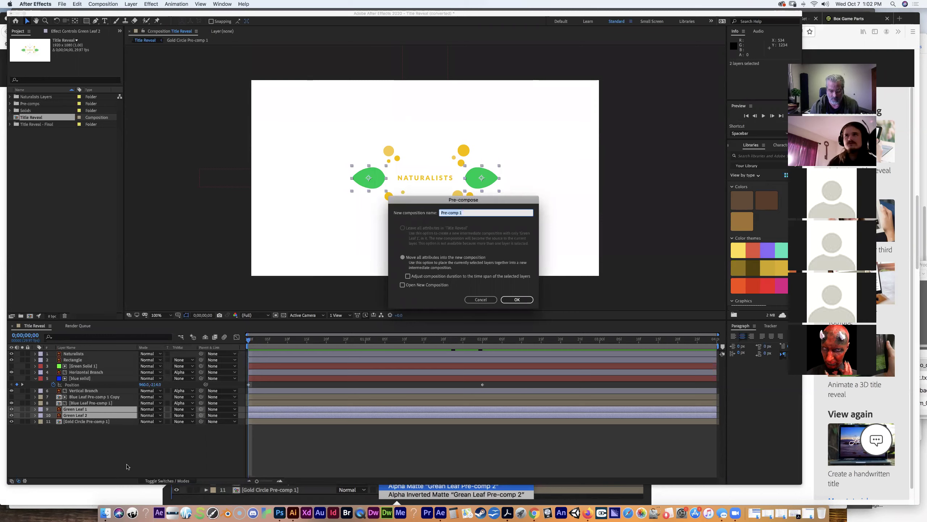
pyautogui.write('leaves')
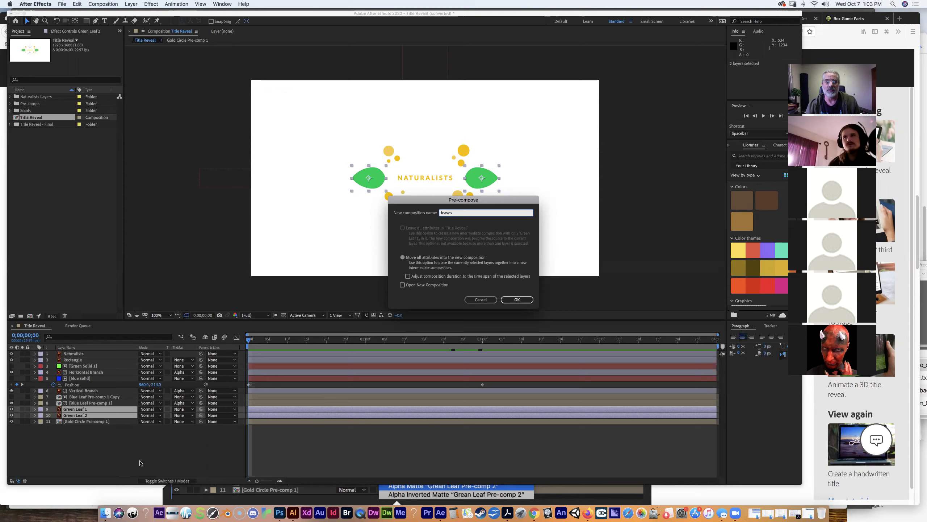
pyautogui.click(516, 301)
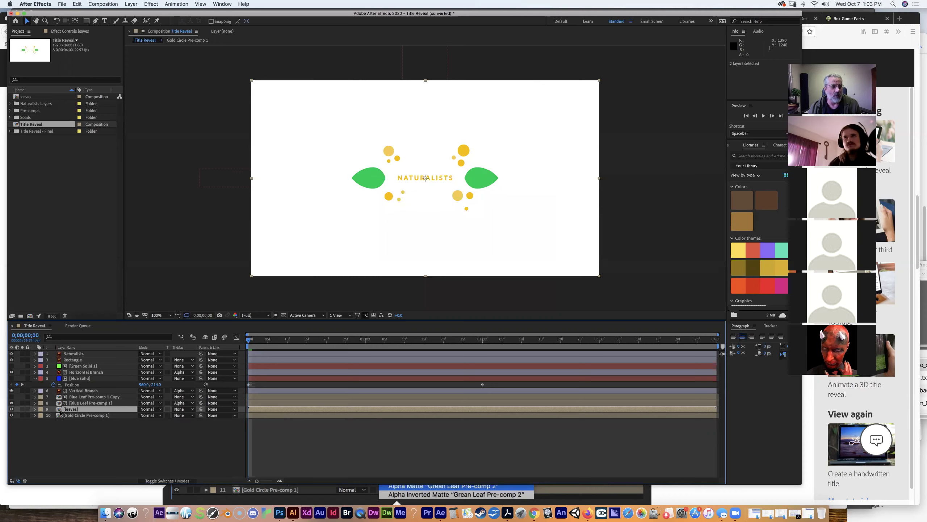
# - Open the leaves pre-comp to examine its layers, and return to the Title Reveal composition
pyautogui.doubleClick(61, 410)
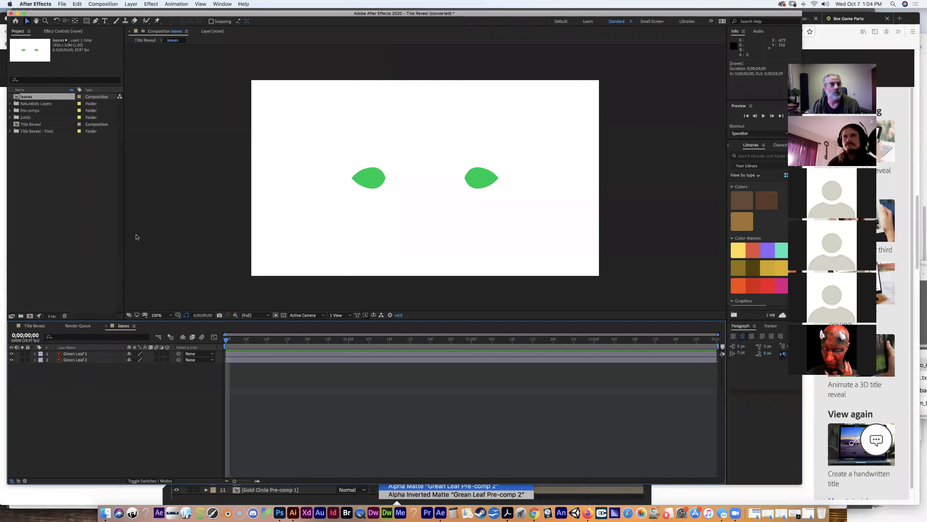
pyautogui.click(159, 33)
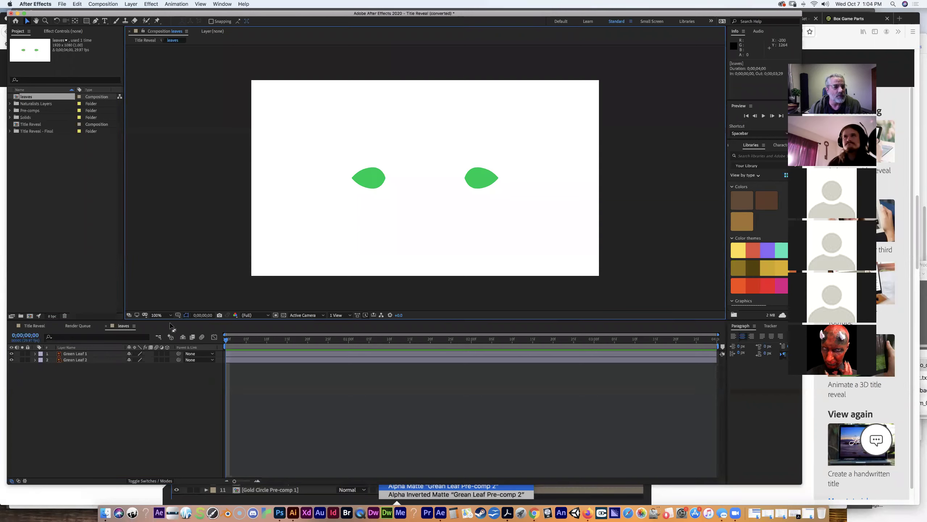
pyautogui.click(35, 325)
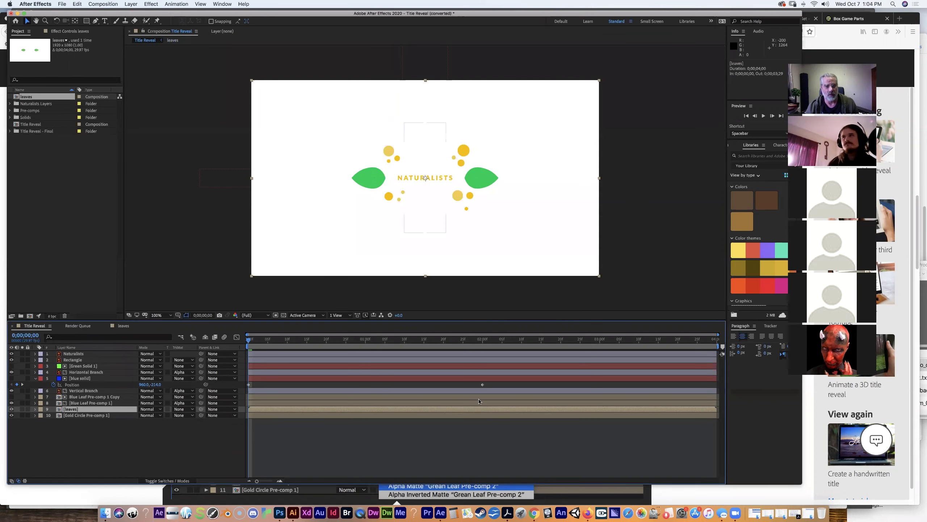
# - Duplicate the leaves pre-comp layer and rename the upper copy "leaves 2"
pyautogui.click(586, 514)
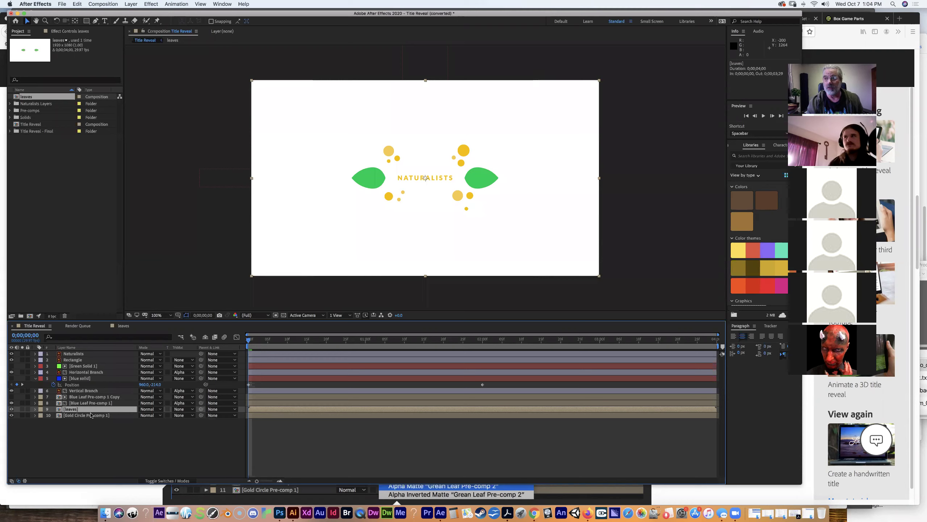
pyautogui.press('super+d')
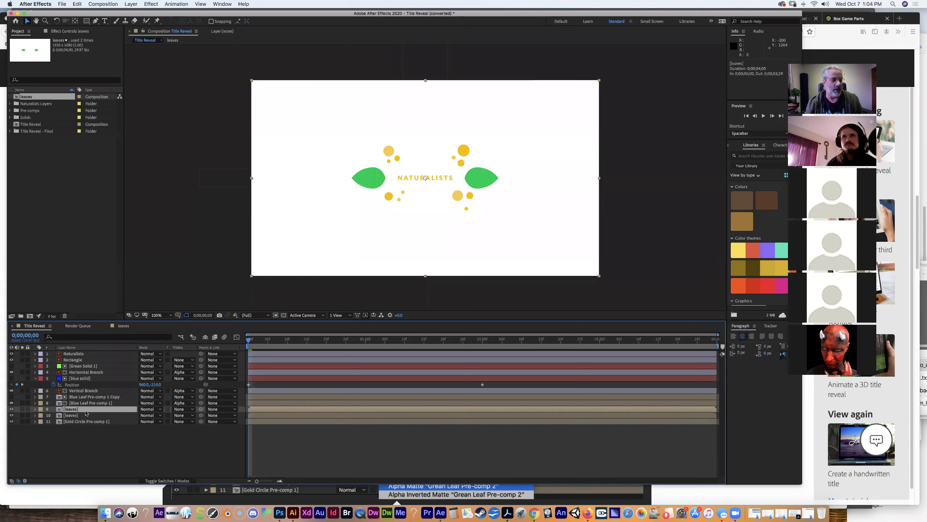
pyautogui.press('Return')
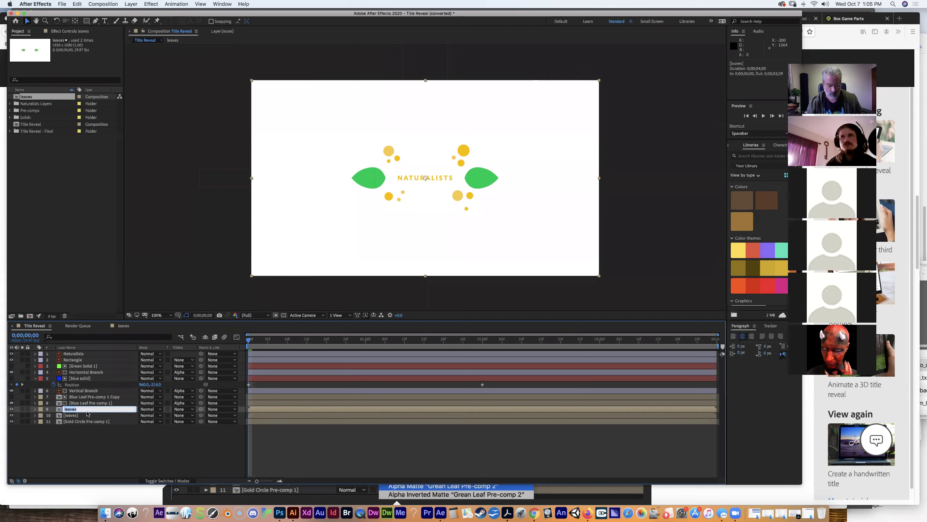
pyautogui.write('leaves 2')
pyautogui.press('Return')
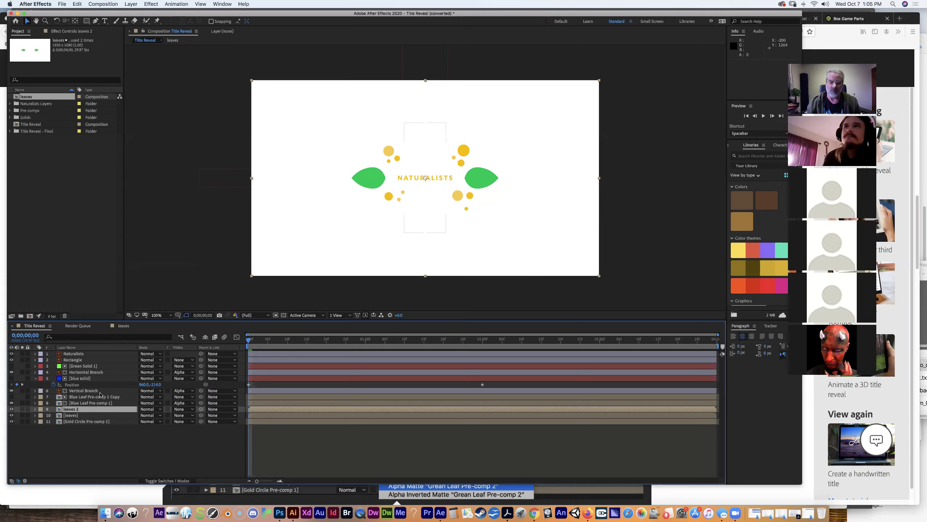
# - Check the Scale instructions in the Firefox tutorial, and add a Scale keyframe to leaves 2 at 0;00;02;00 in After Effects
pyautogui.click(588, 512)
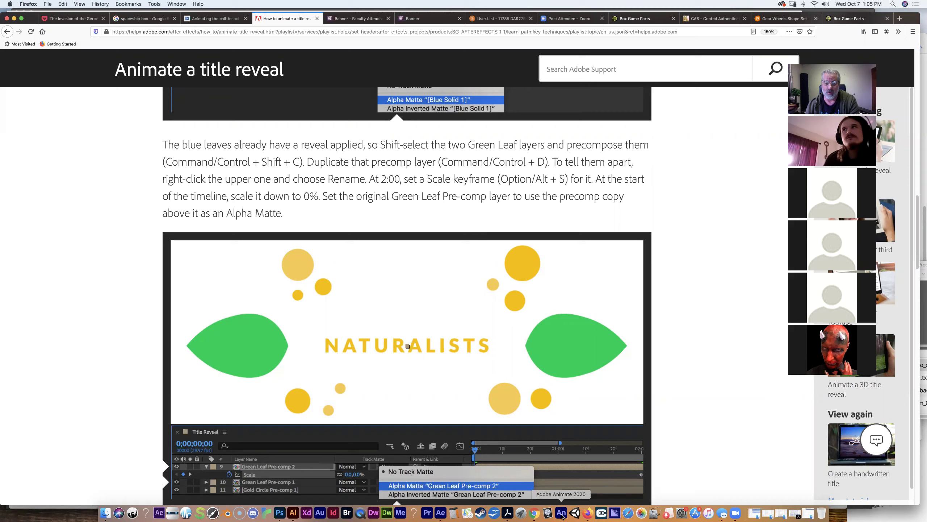
pyautogui.click(440, 512)
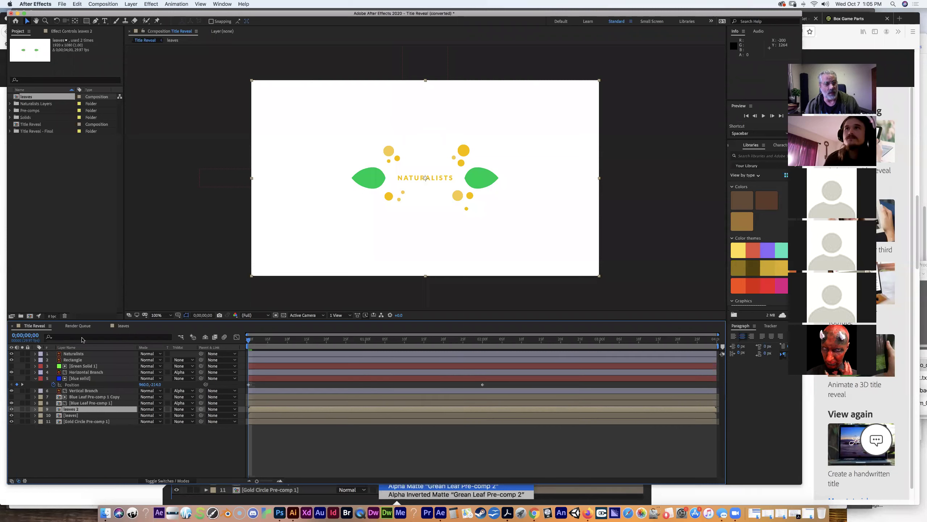
pyautogui.click(20, 338)
pyautogui.write('200')
pyautogui.press('Return')
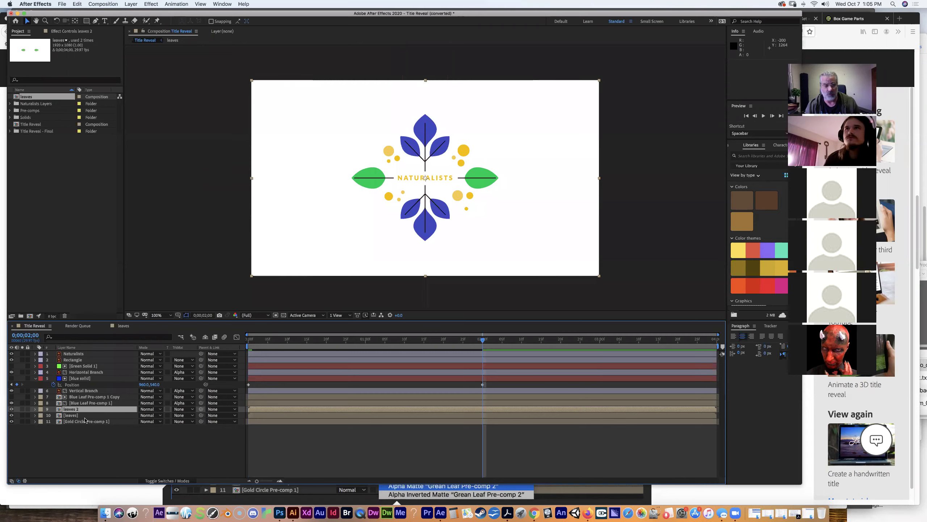
pyautogui.press('s')
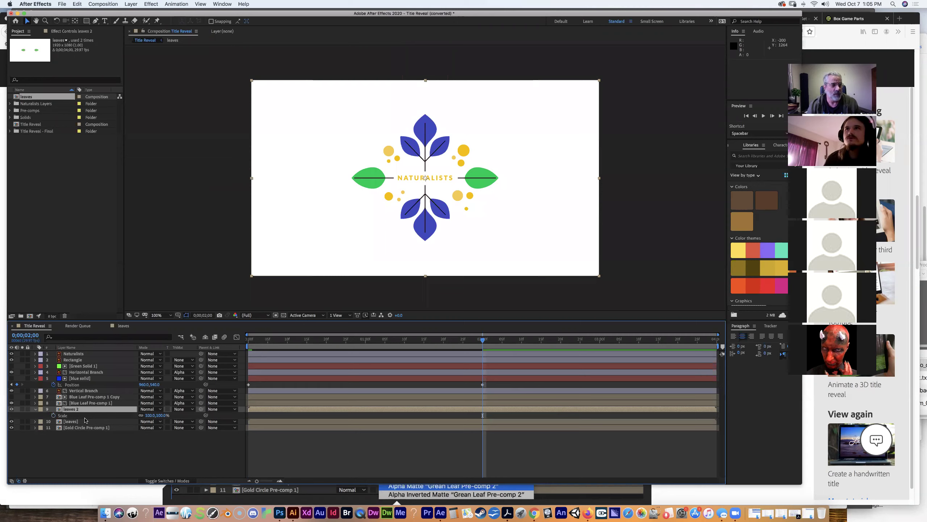
pyautogui.click(52, 416)
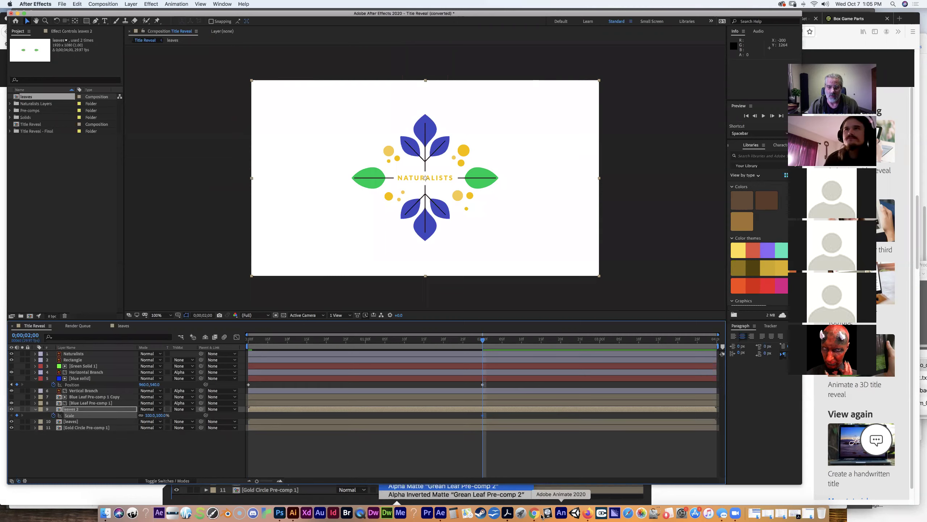
# - Recheck the Firefox tutorial, and set the Scale of leaves 2 to 0% at 0;00;00;00 in After Effects
pyautogui.click(589, 513)
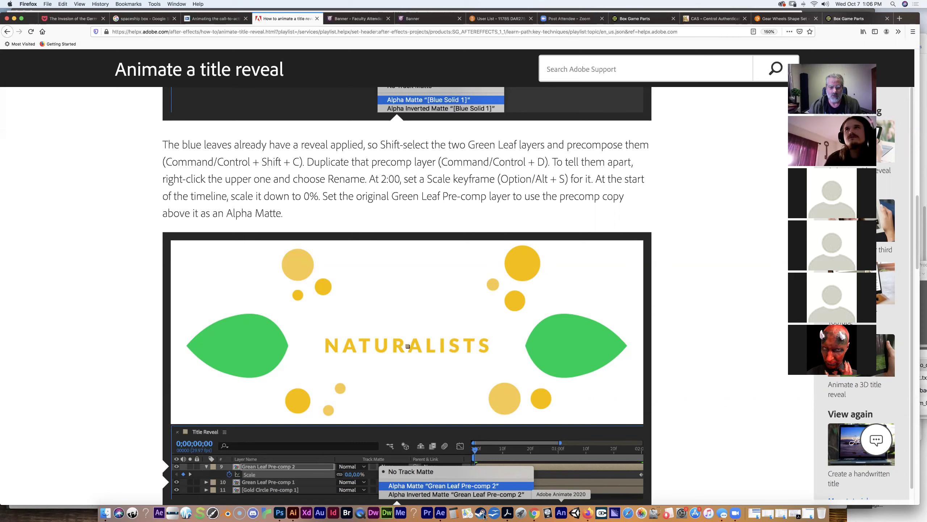
pyautogui.click(437, 514)
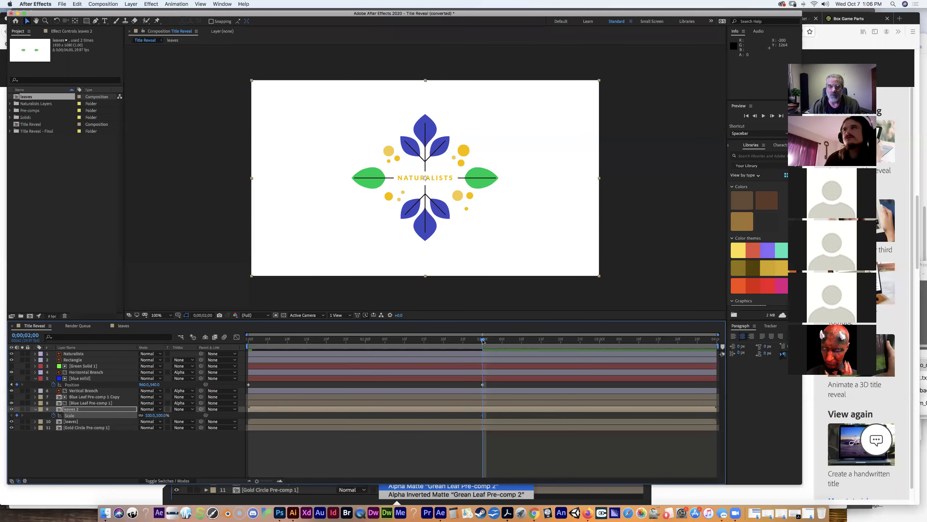
pyautogui.click(182, 396)
pyautogui.click(178, 402)
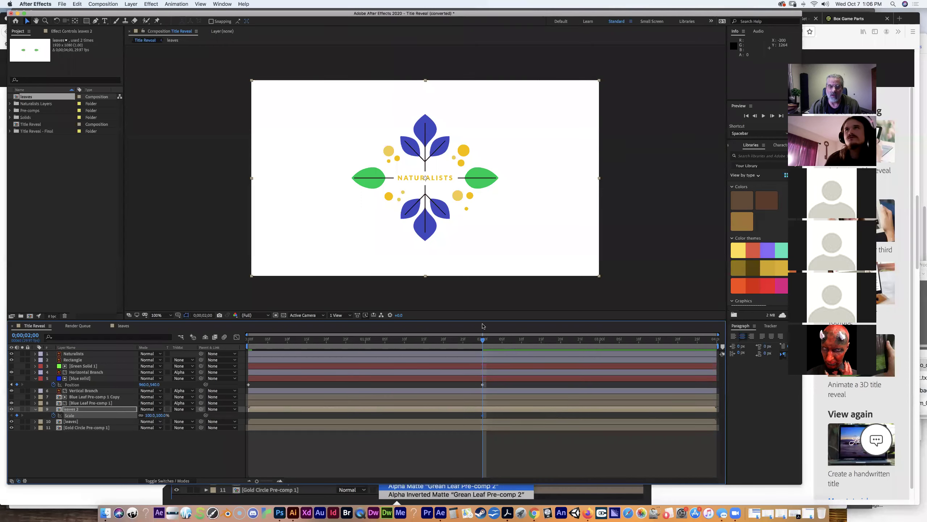
pyautogui.moveTo(488, 341); pyautogui.dragTo(215, 321)
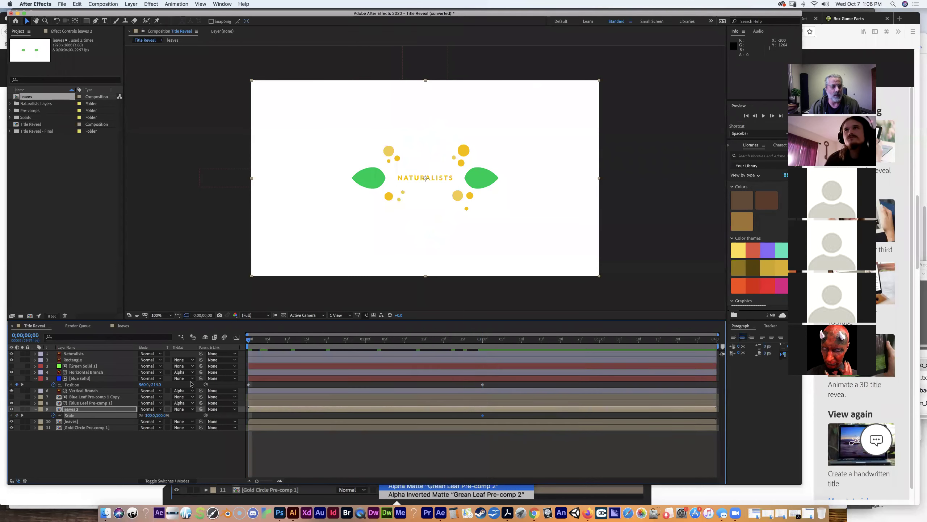
pyautogui.click(151, 416)
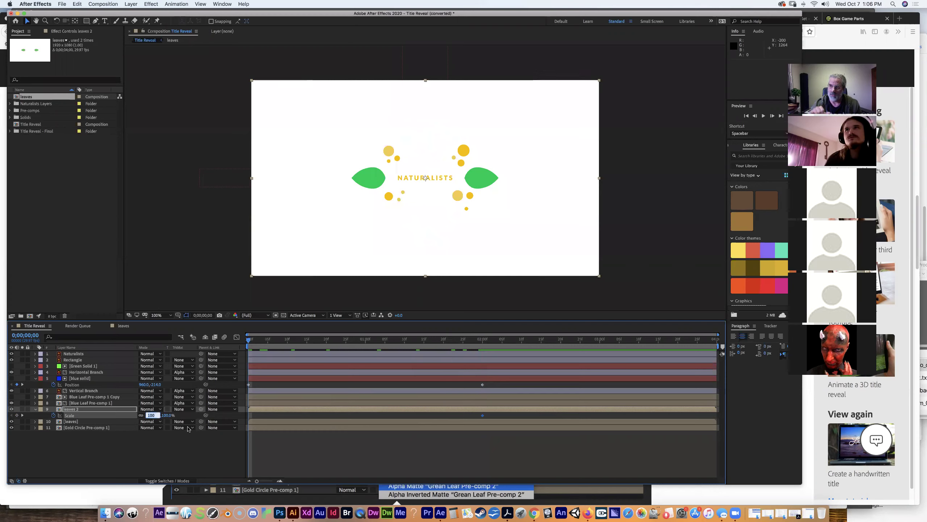
pyautogui.write('0')
pyautogui.press('Return')
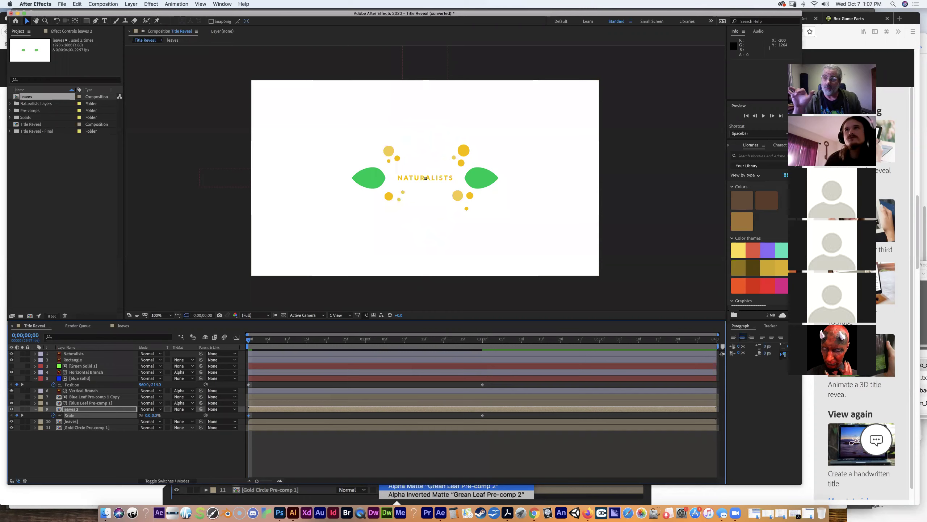
# - Hide the original leaves layer temporarily, play the timeline to examine the scaling of leaves 2, and show the layer again
pyautogui.click(11, 421)
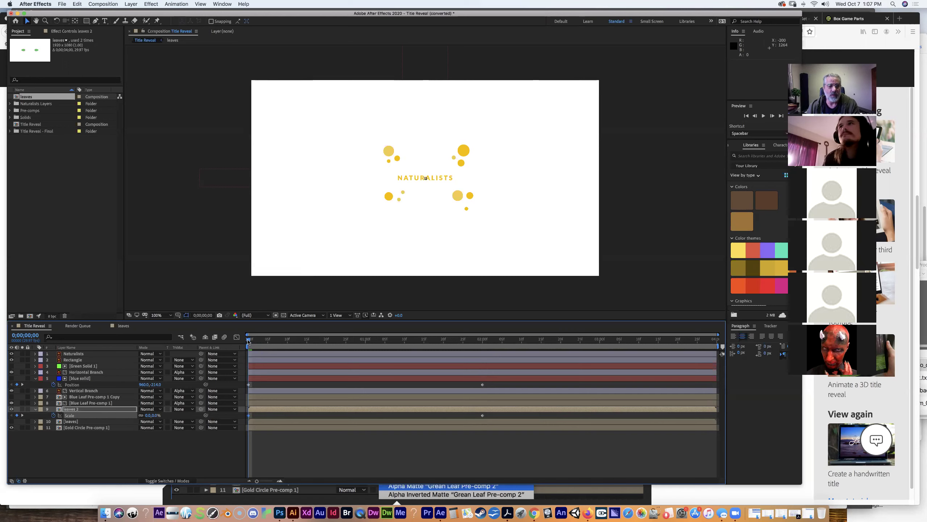
pyautogui.press('space')
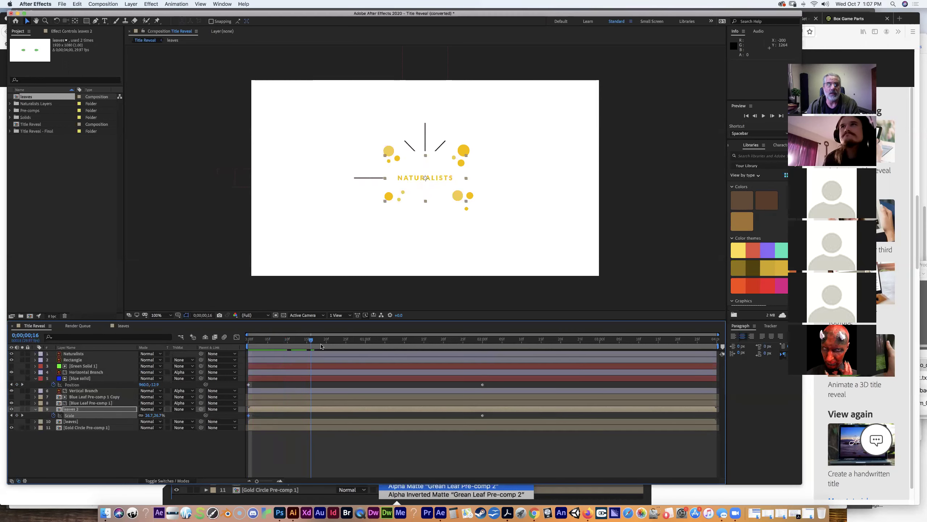
pyautogui.moveTo(373, 340); pyautogui.dragTo(248, 340)
pyautogui.press('space')
pyautogui.click(400, 348)
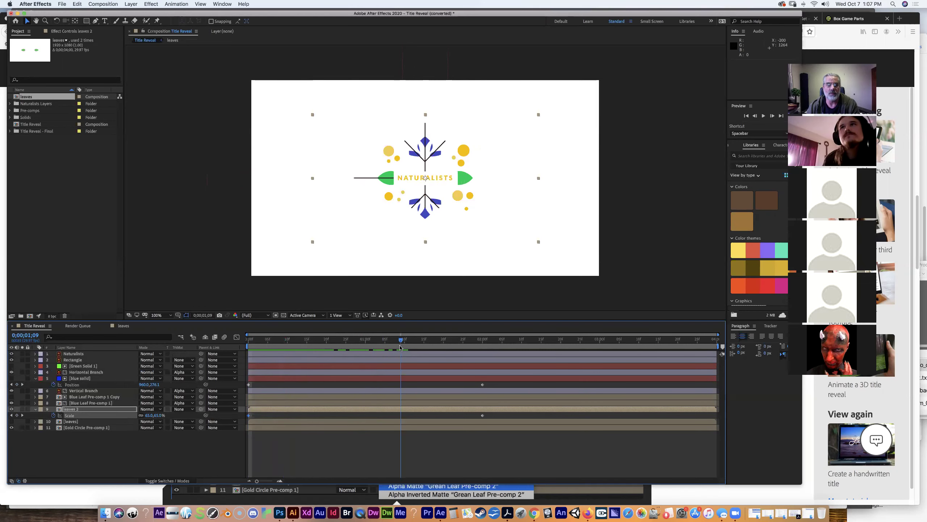
pyautogui.press('space')
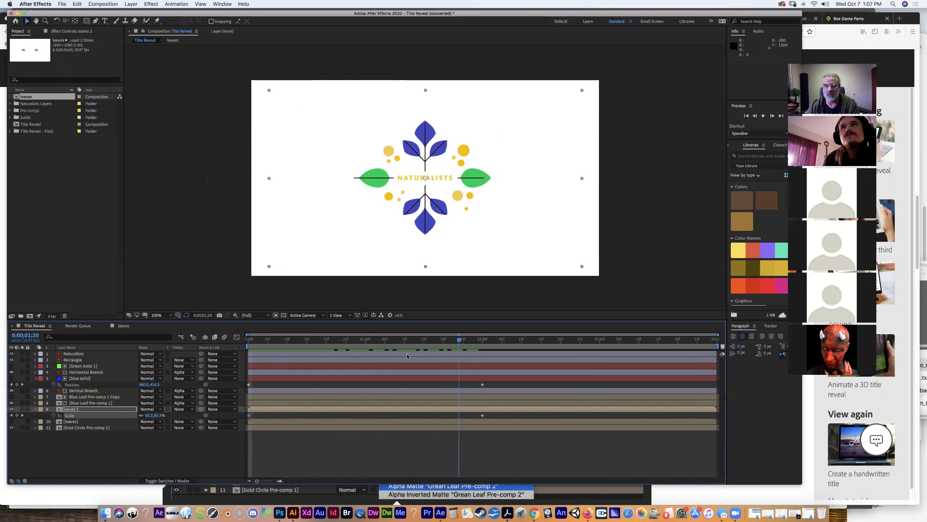
pyautogui.press('space')
pyautogui.press('space')
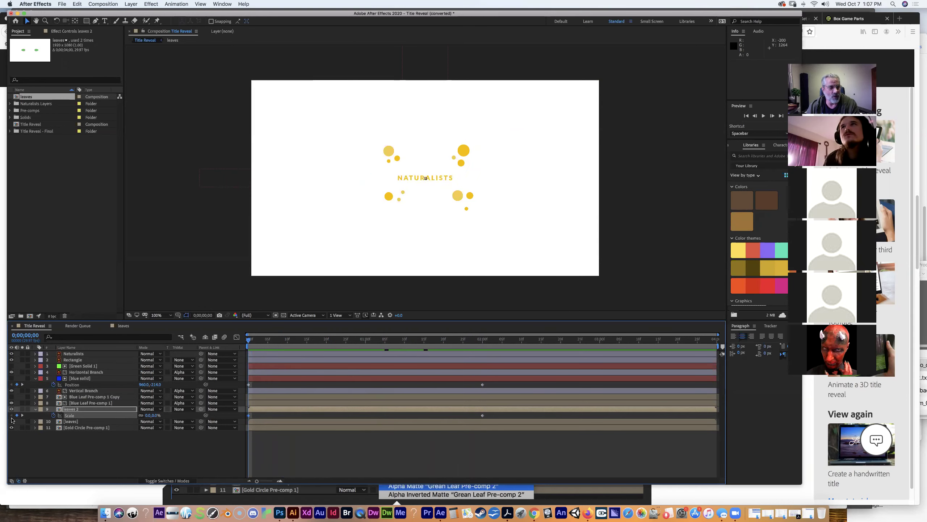
pyautogui.moveTo(11, 422); pyautogui.dragTo(11, 427)
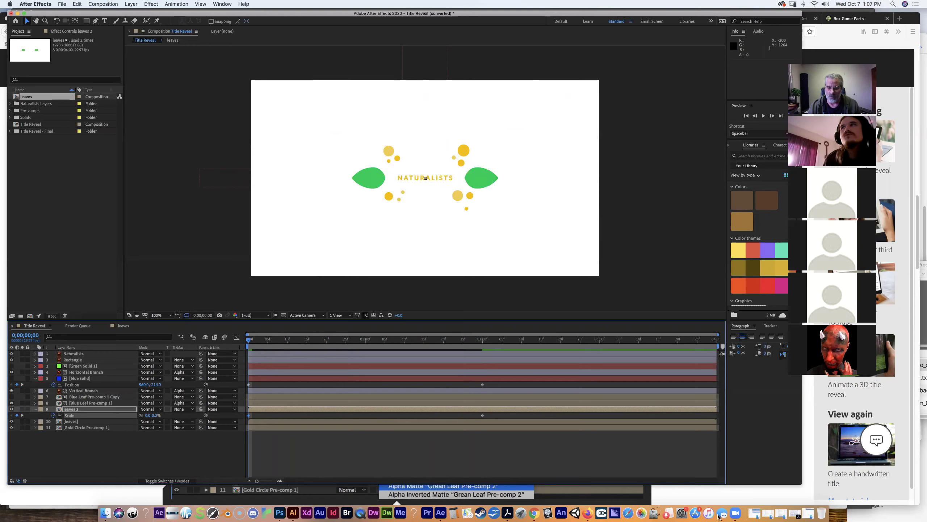
# - Consult the Firefox tutorial, set the leaves layer in After Effects to Alpha Matte "leaves 2", and scrub through the reveal
pyautogui.click(592, 515)
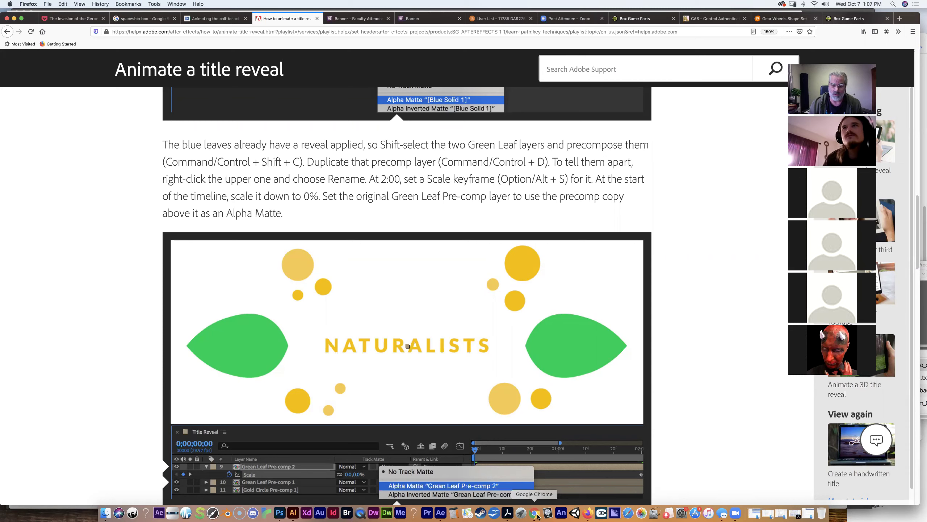
pyautogui.click(440, 513)
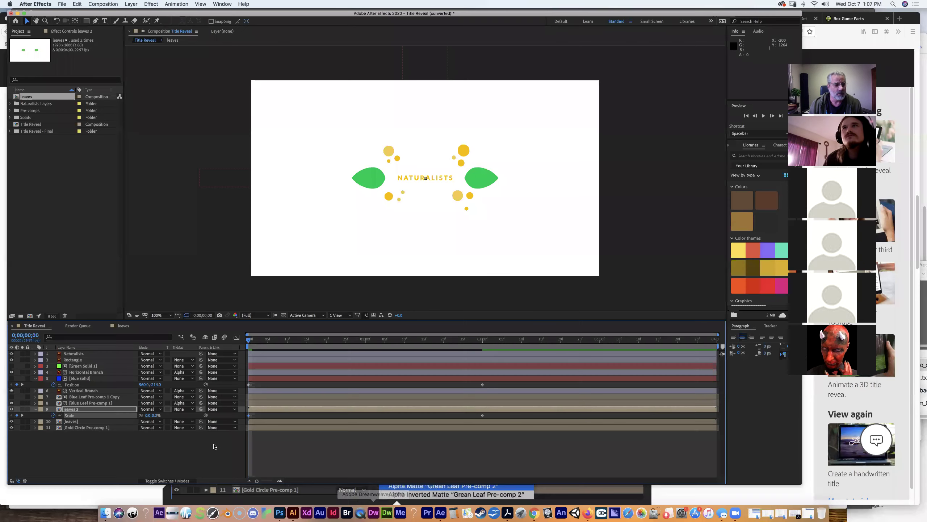
pyautogui.click(81, 422)
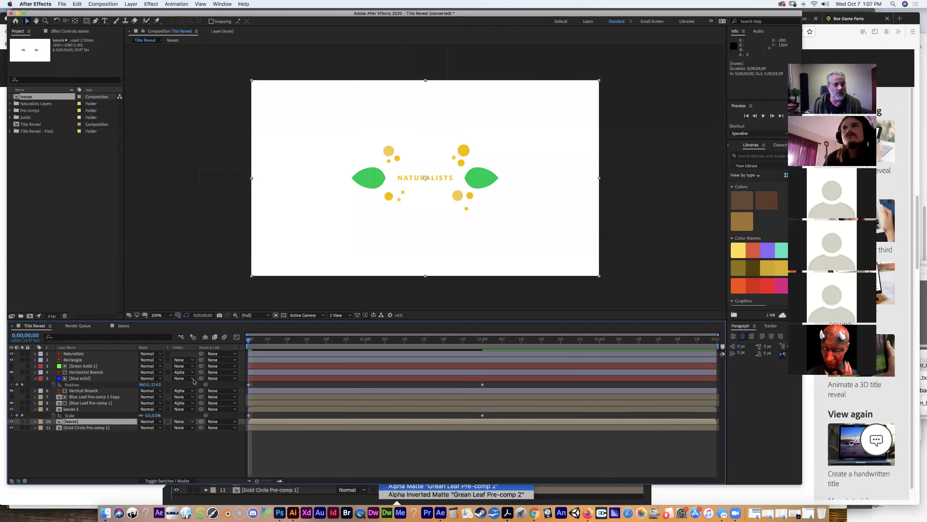
pyautogui.click(191, 421)
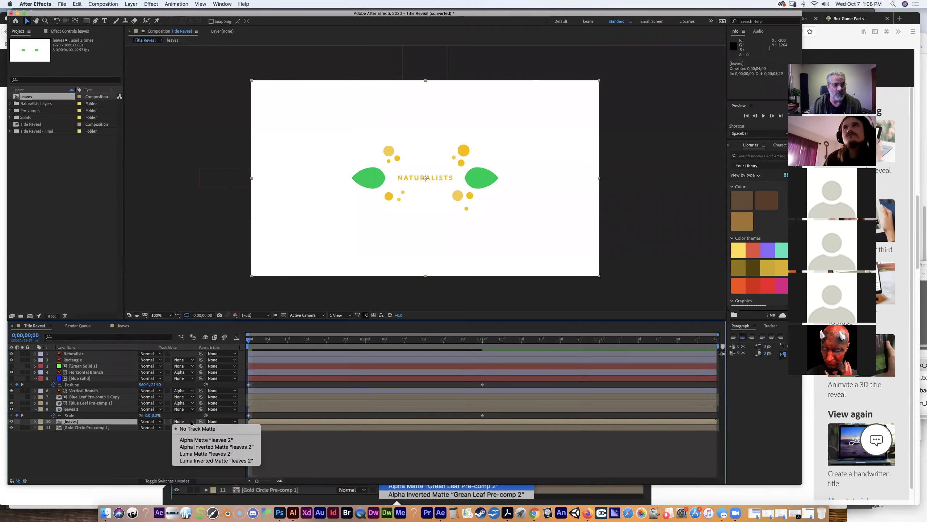
pyautogui.click(193, 440)
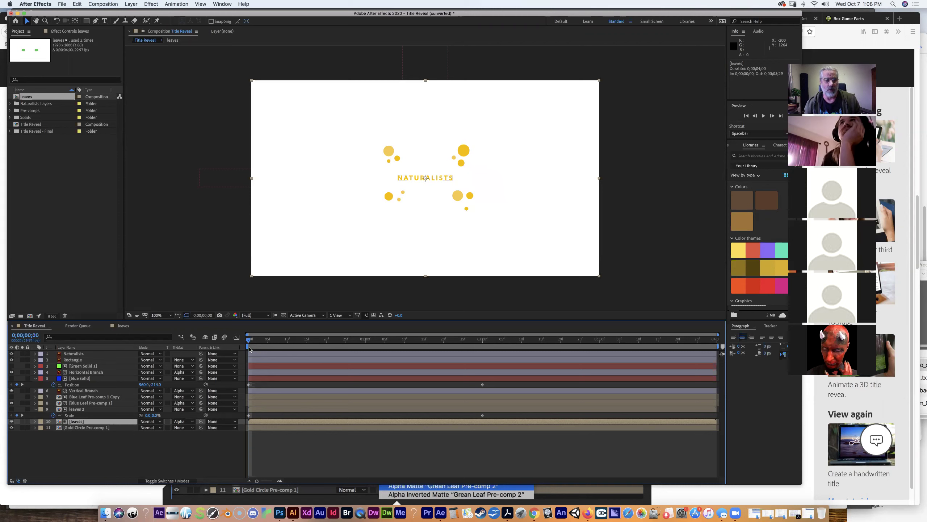
pyautogui.moveTo(249, 341); pyautogui.dragTo(412, 374)
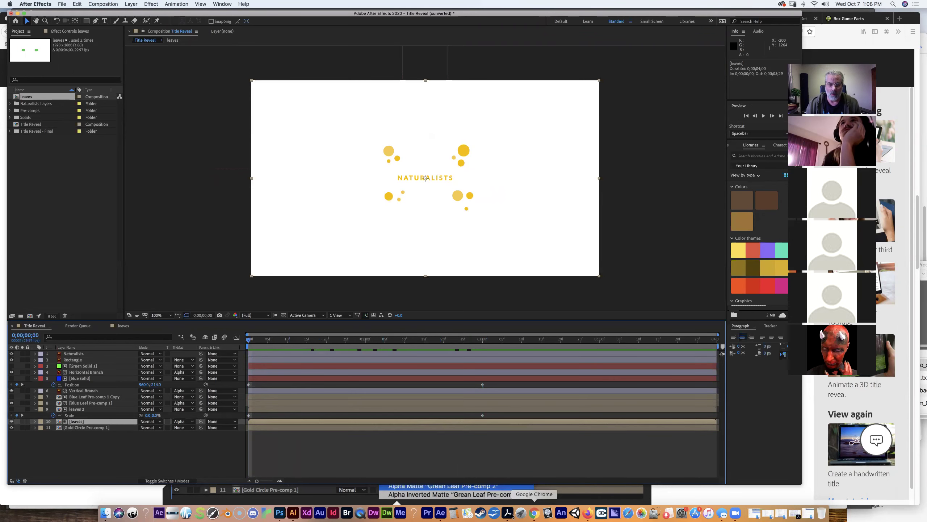
# - Read the gold circle instructions in Firefox, and duplicate the Gold Circle Pre-comp 1 layer in After Effects, renaming the upper copy "Gold Circle Pre-comp 2"
pyautogui.click(587, 513)
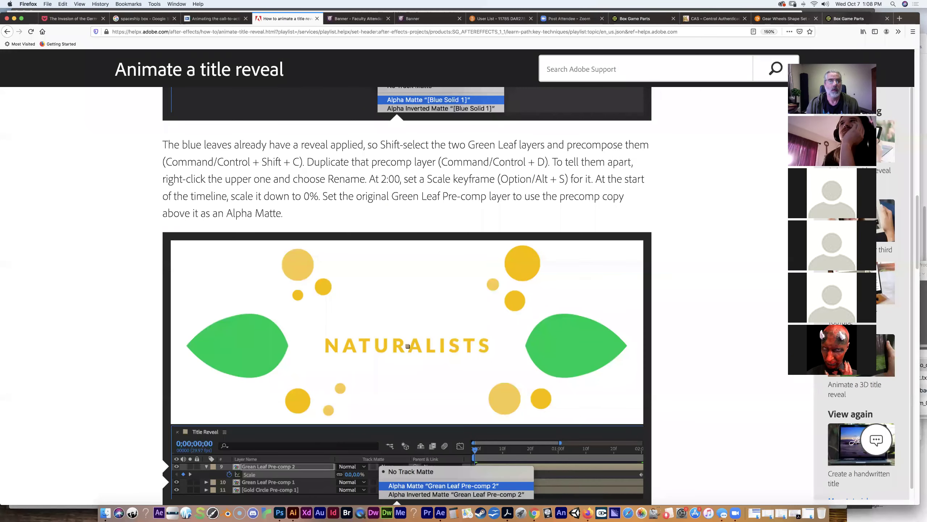
pyautogui.moveTo(914, 224)
pyautogui.mouseDown()
pyautogui.moveTo(916, 256)
pyautogui.moveTo(914, 228)
pyautogui.mouseUp()
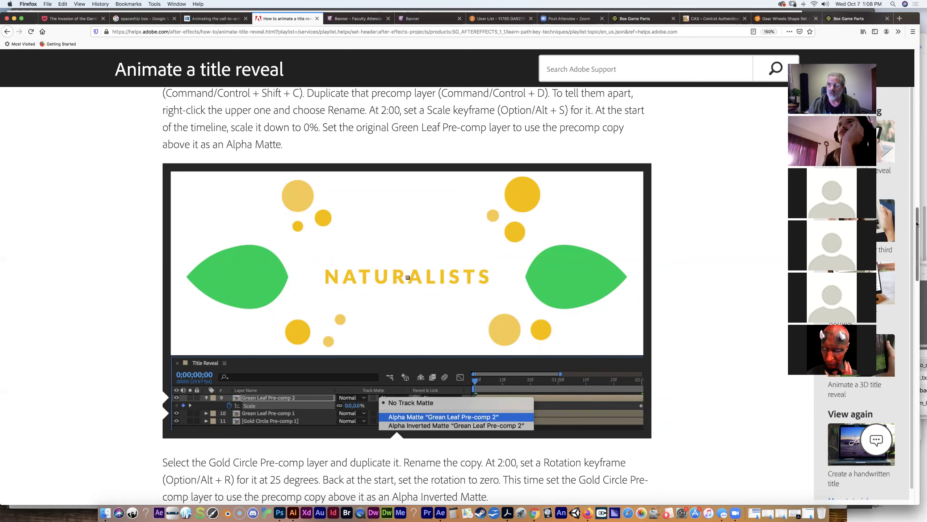
pyautogui.moveTo(918, 224); pyautogui.dragTo(913, 280)
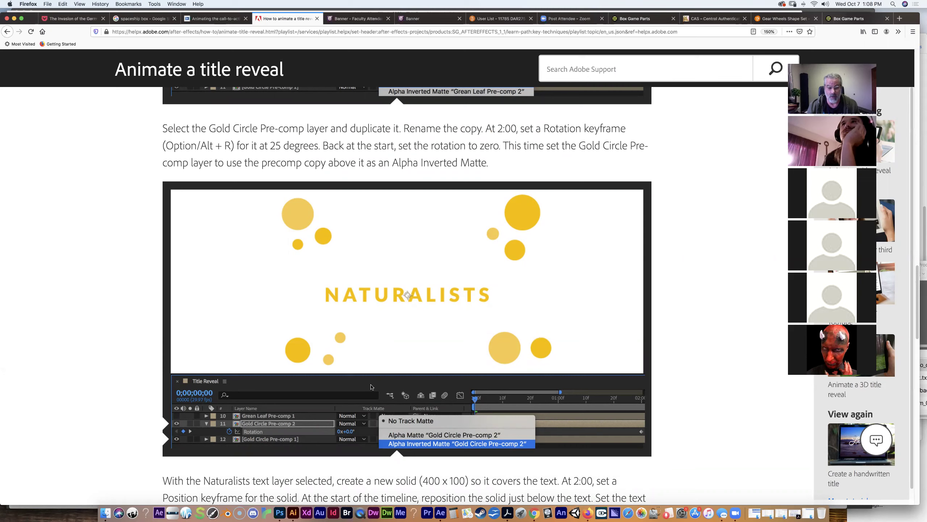
pyautogui.click(441, 513)
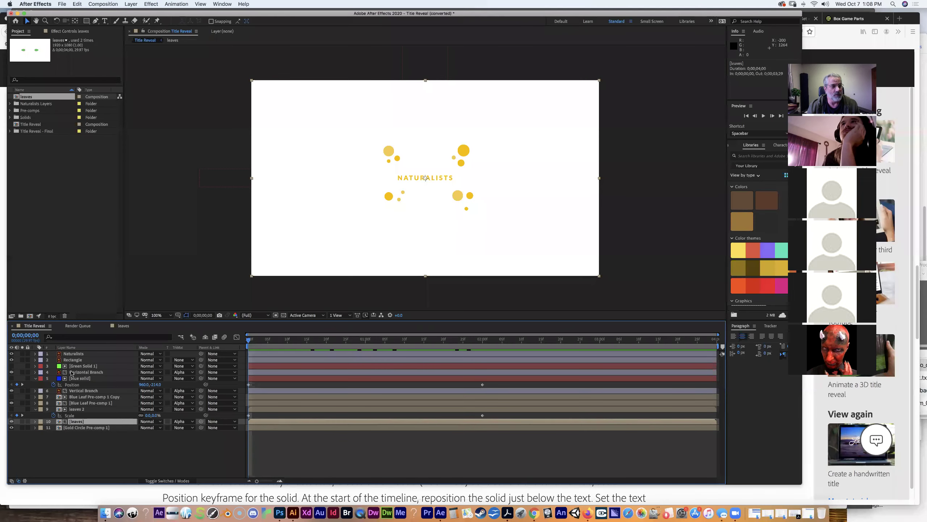
pyautogui.click(81, 429)
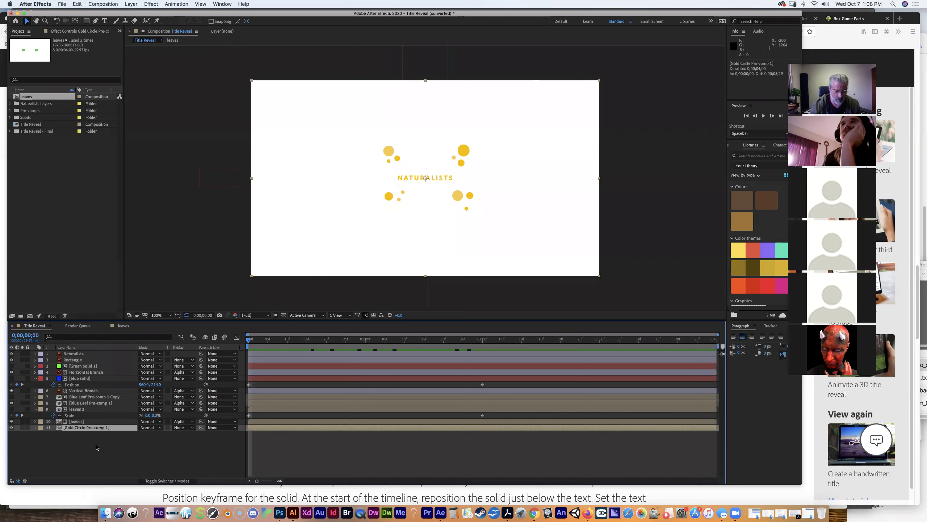
pyautogui.press('super+d')
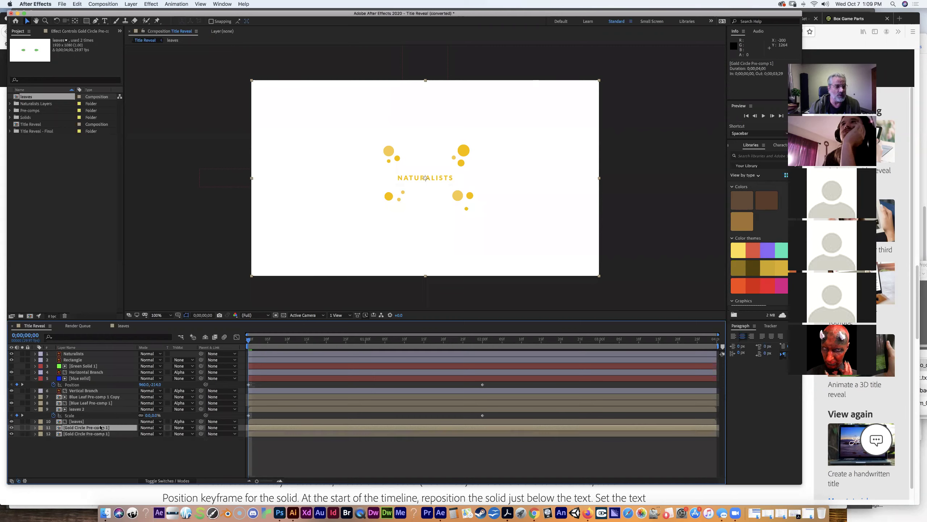
pyautogui.press('Return')
pyautogui.click(106, 430)
pyautogui.press('BackSpace')
pyautogui.write('2')
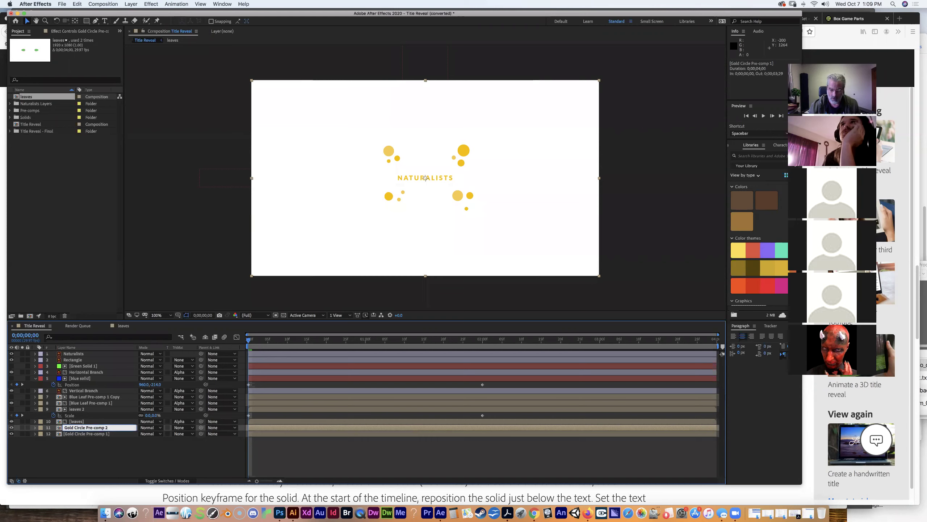
pyautogui.press('Return')
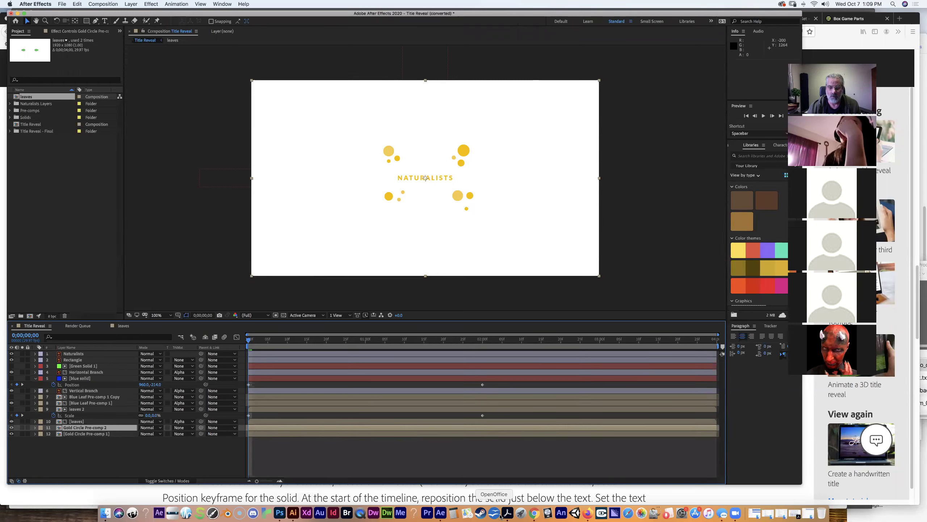
# - Consult the Firefox tutorial, and enable Rotation keyframing on Gold Circle Pre-comp 2 at 0;00;02;00 in After Effects
pyautogui.click(588, 515)
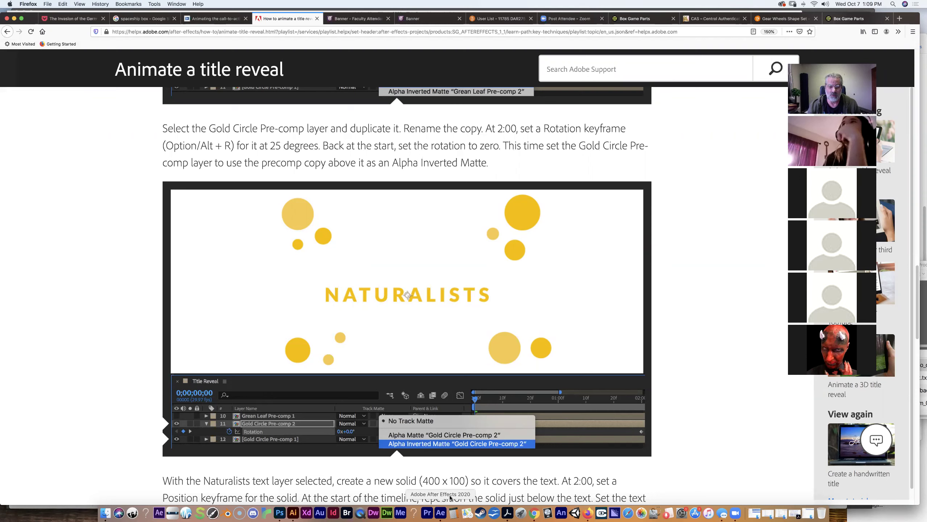
pyautogui.click(440, 512)
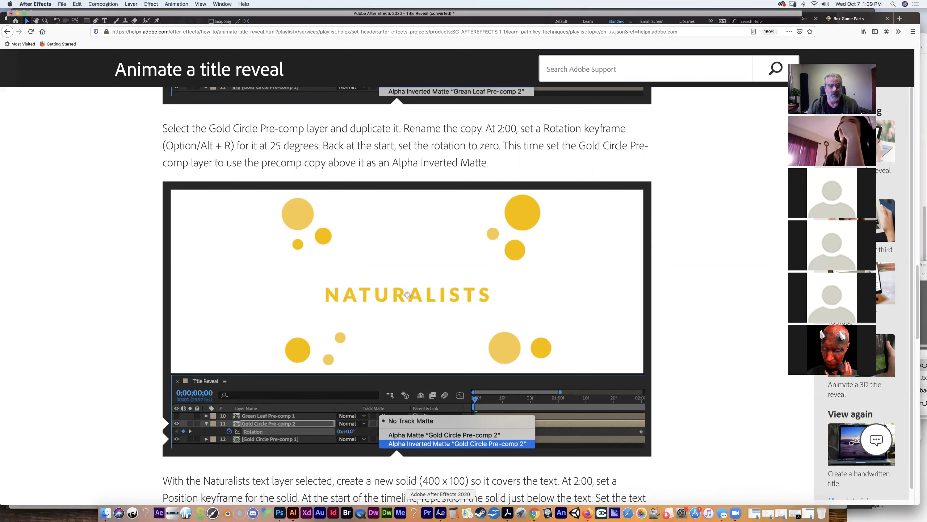
pyautogui.click(21, 335)
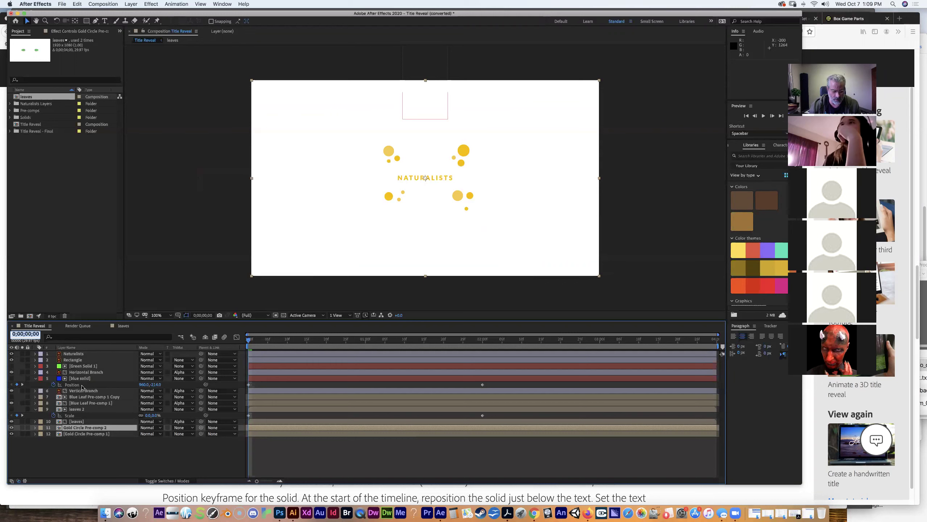
pyautogui.write('200')
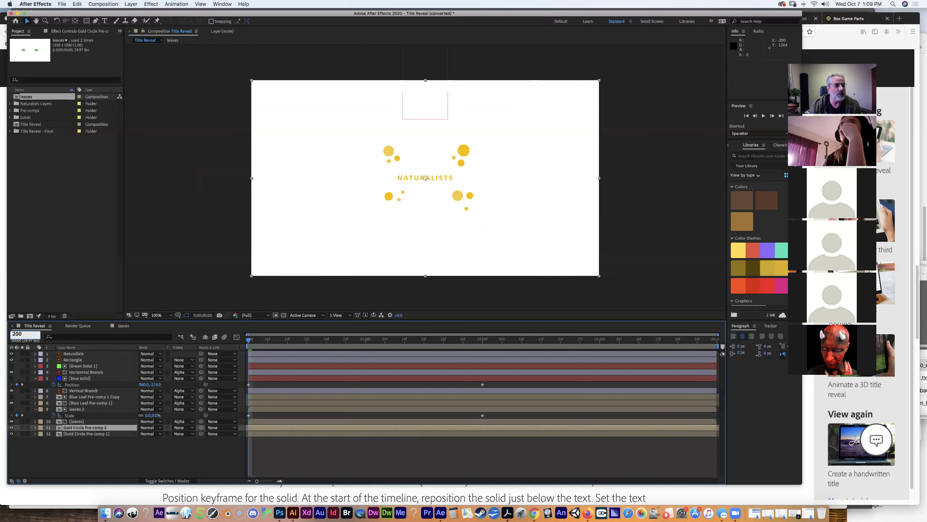
pyautogui.press('Return')
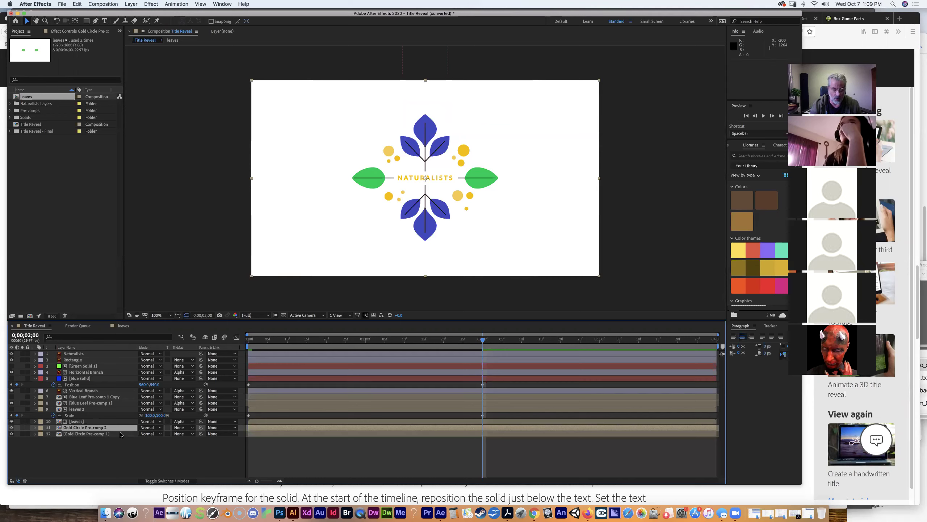
pyautogui.press('r')
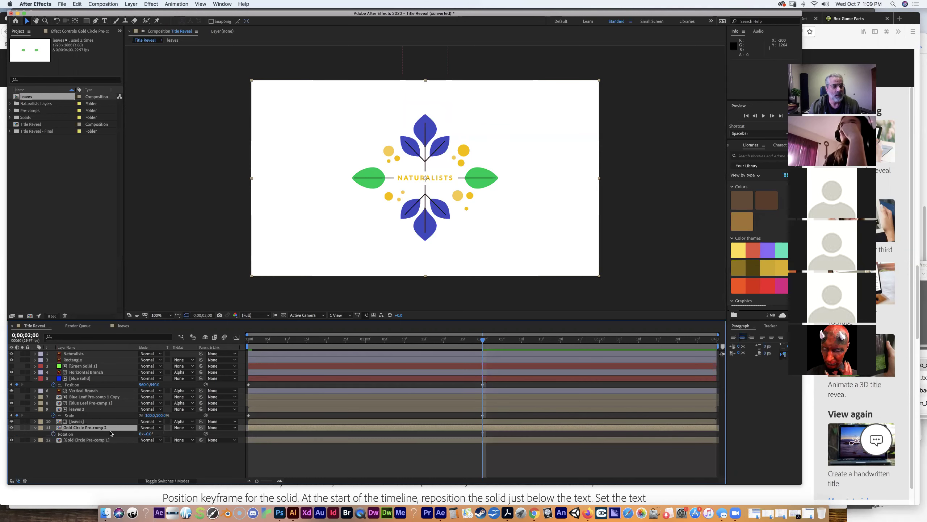
pyautogui.click(54, 433)
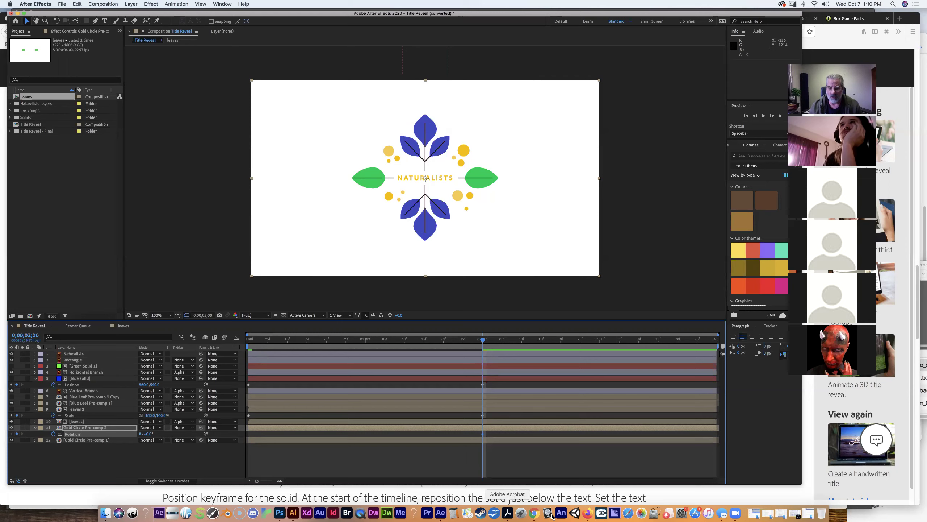
# - Recheck the rotation value in the Firefox tutorial, and set the Rotation of Gold Circle Pre-comp 2 to 25° in After Effects
pyautogui.click(588, 513)
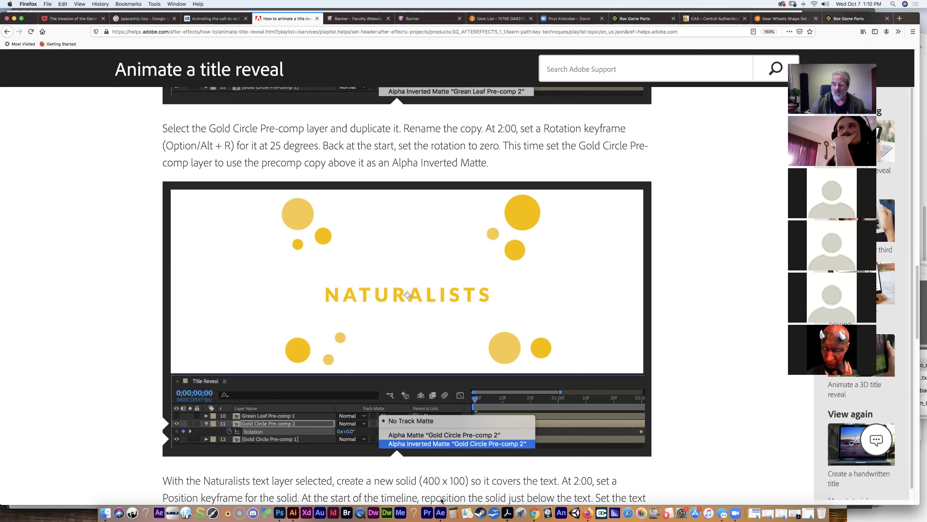
pyautogui.click(441, 511)
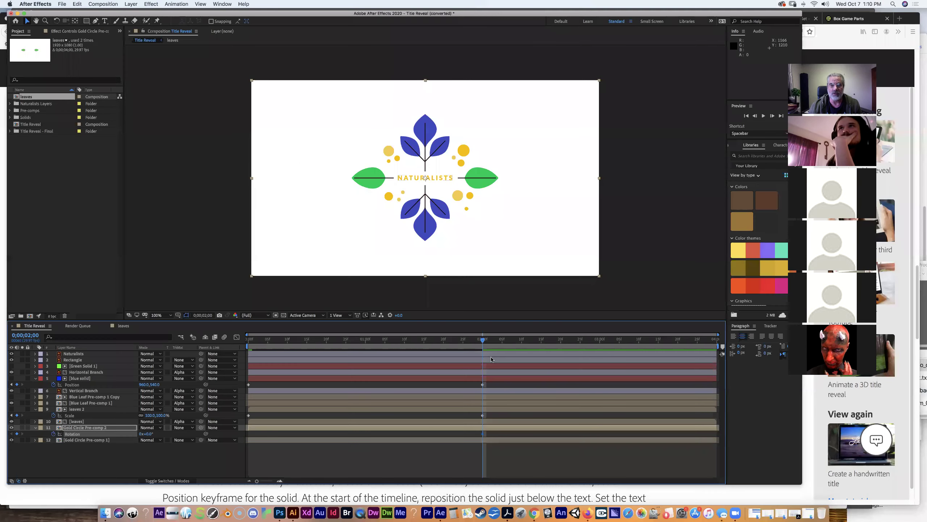
pyautogui.click(149, 434)
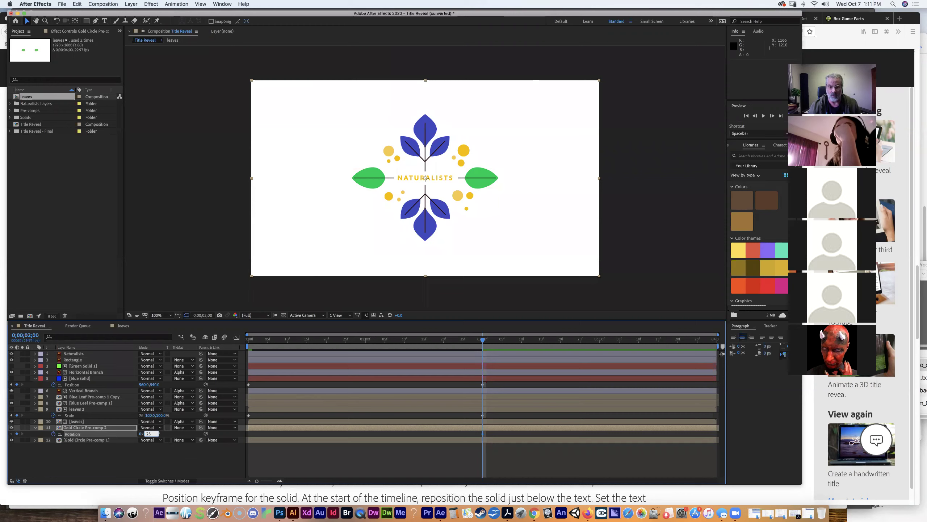
pyautogui.press('Return')
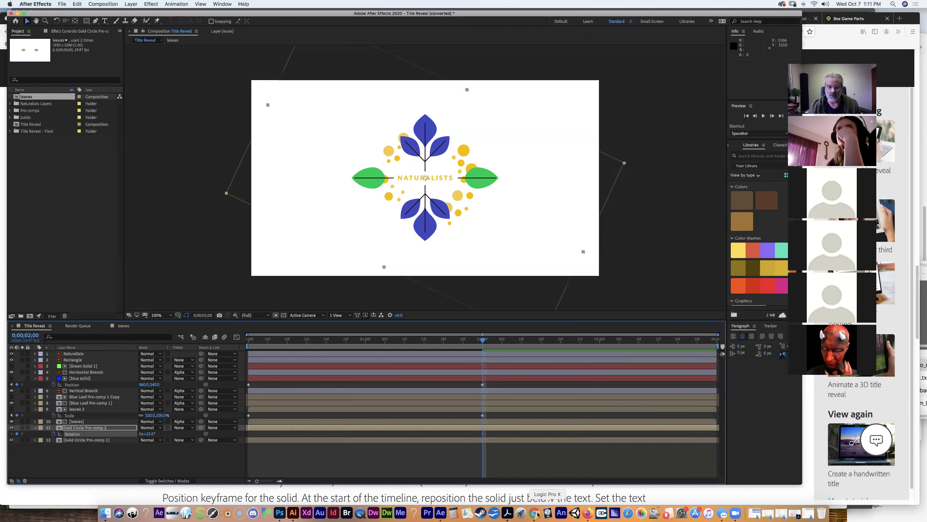
# - Consult the Firefox tutorial, and set Gold Circle Pre-comp 1 in After Effects to Alpha Inverted Matte "Gold Circle Pre-comp 2"
pyautogui.click(588, 513)
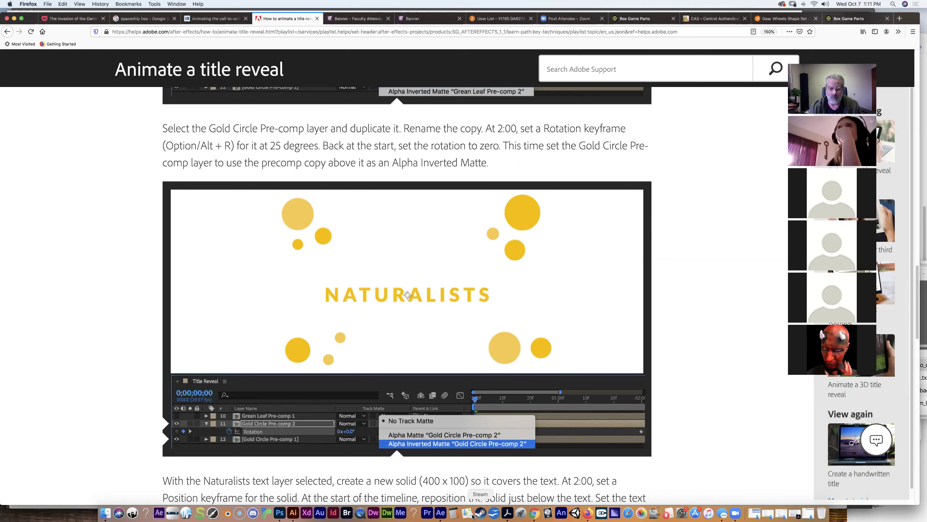
pyautogui.click(440, 513)
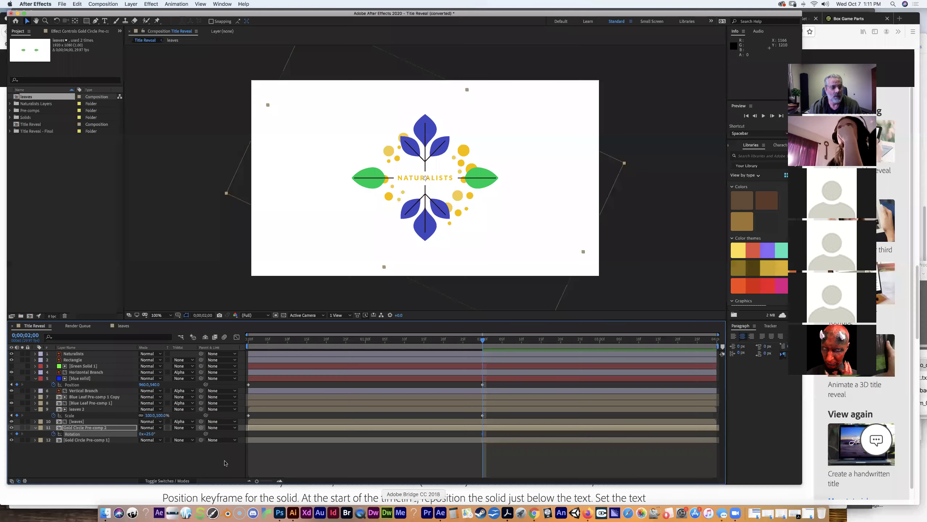
pyautogui.click(106, 440)
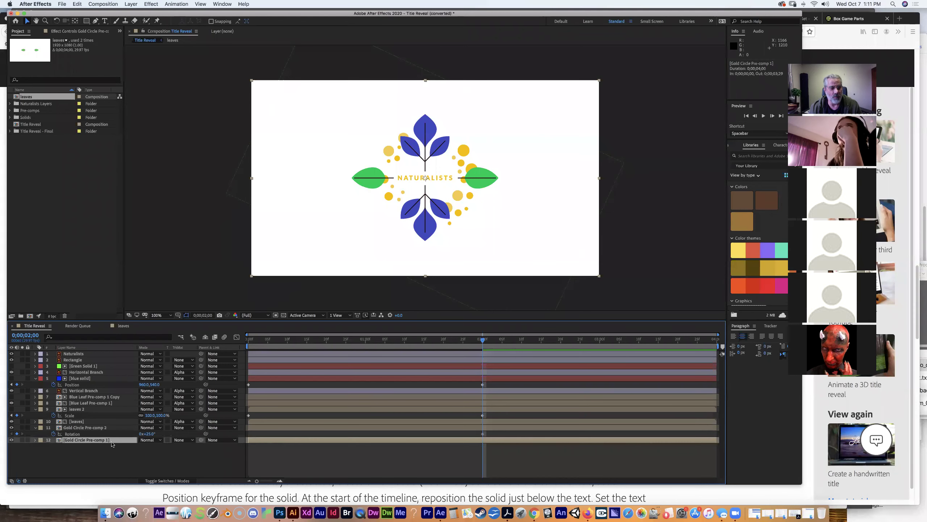
pyautogui.click(190, 440)
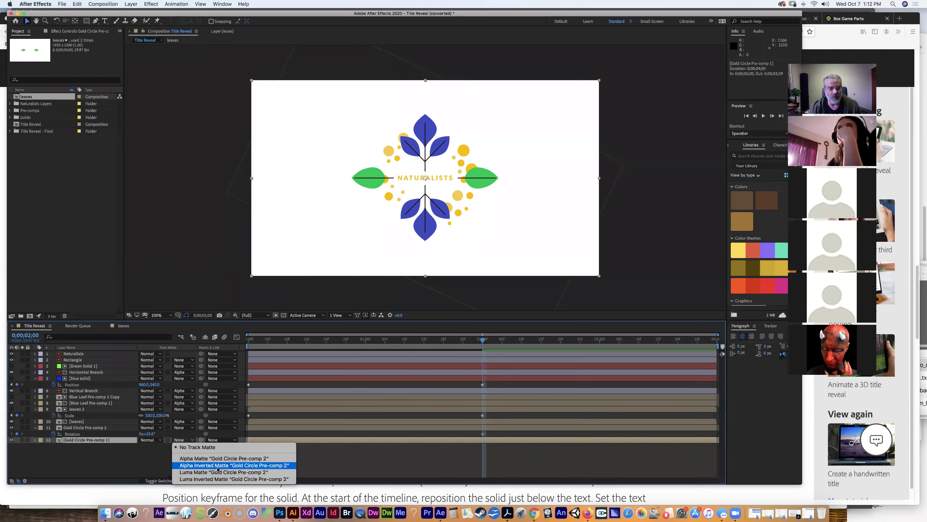
pyautogui.click(271, 465)
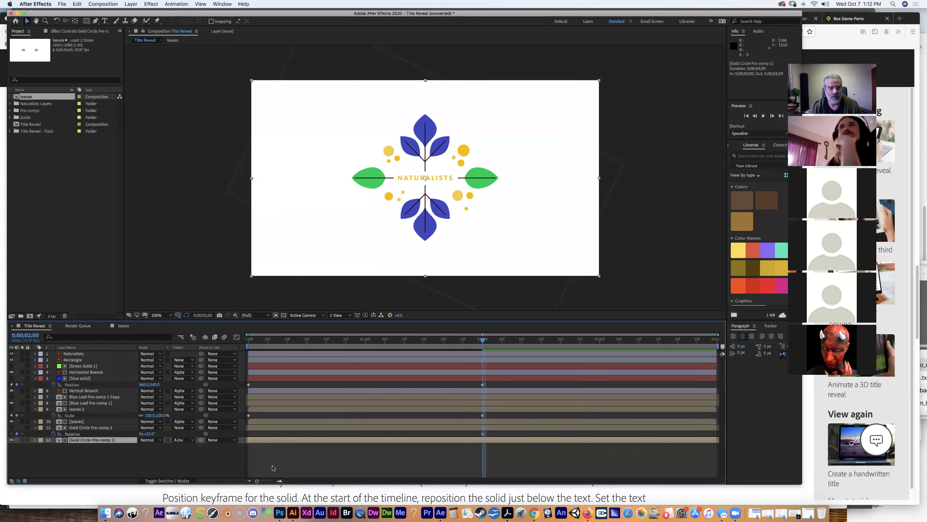
# - Recheck the Firefox tutorial, set Gold Circle Pre-comp 2's Rotation to 0° at 0;00;00;00 in After Effects, and scrub through the circle reveal
pyautogui.moveTo(481, 340); pyautogui.dragTo(230, 330)
pyautogui.press('pagedown')
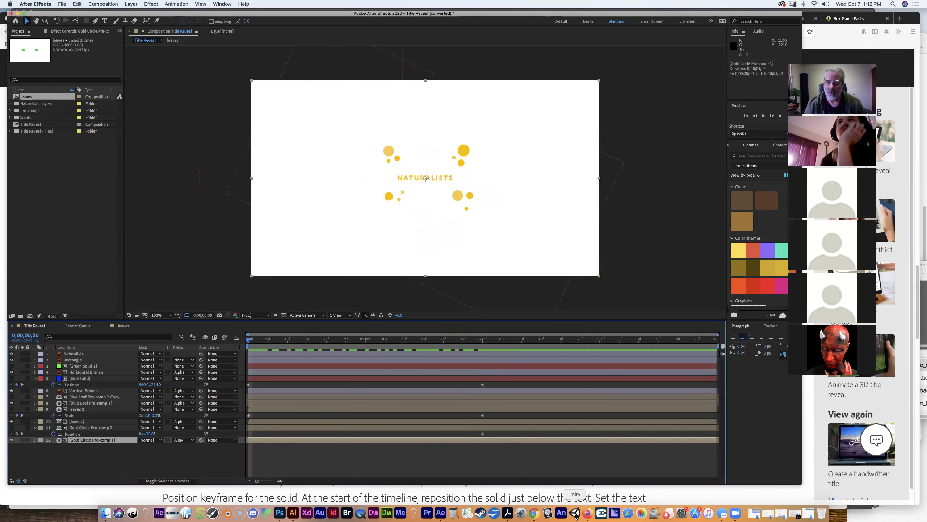
pyautogui.click(589, 513)
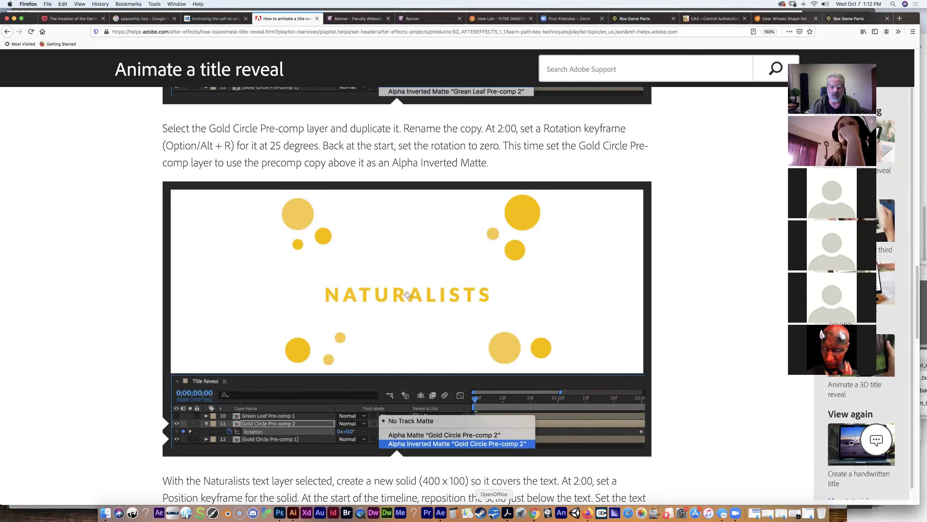
pyautogui.click(440, 513)
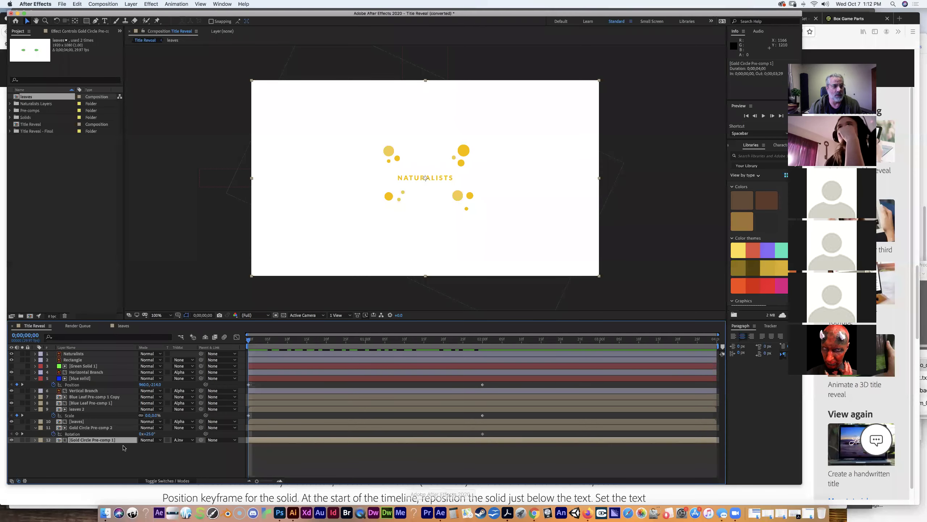
pyautogui.click(86, 430)
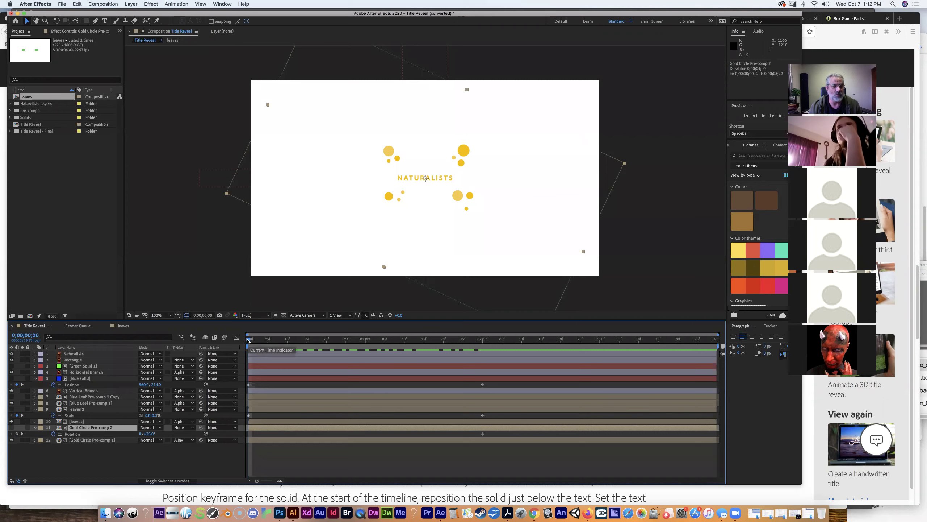
pyautogui.moveTo(247, 341)
pyautogui.mouseDown()
pyautogui.moveTo(307, 340)
pyautogui.moveTo(235, 339)
pyautogui.mouseUp()
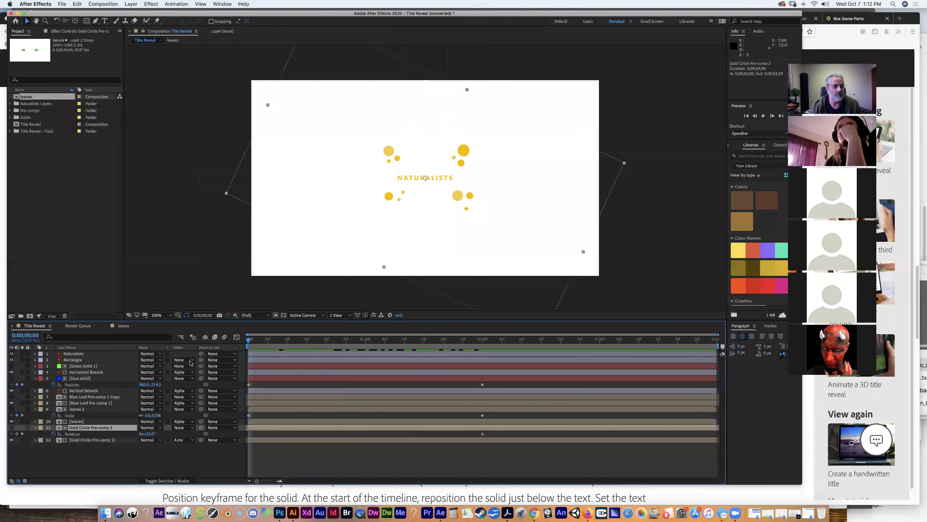
pyautogui.click(148, 433)
pyautogui.write('0')
pyautogui.press('Return')
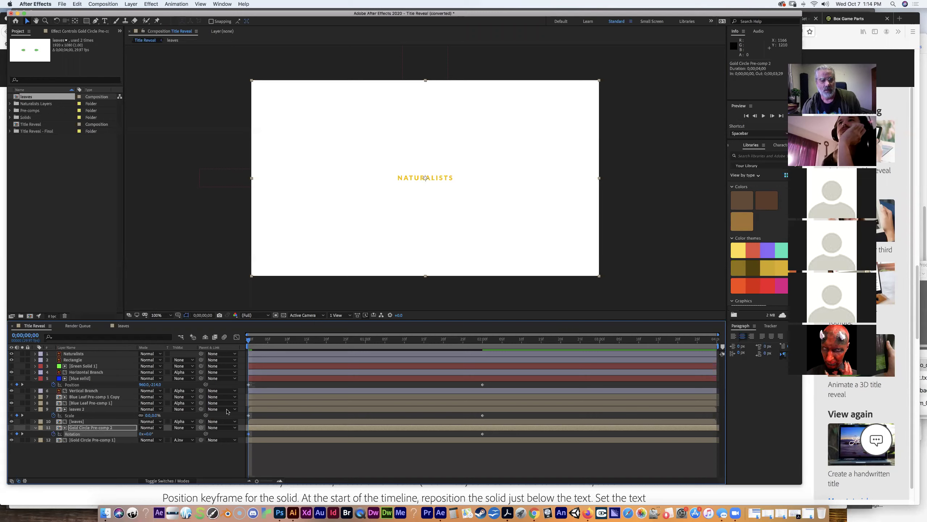
pyautogui.moveTo(248, 341); pyautogui.dragTo(281, 345)
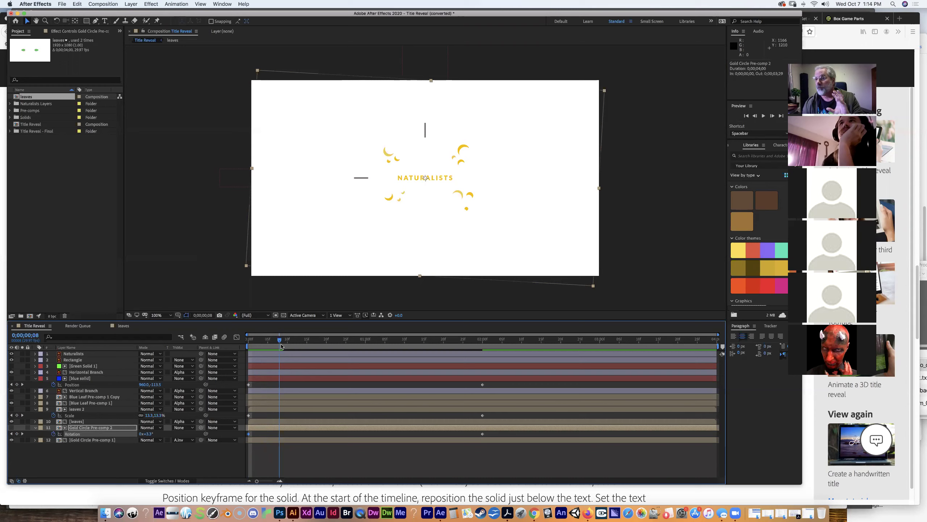
pyautogui.moveTo(281, 346); pyautogui.dragTo(171, 345)
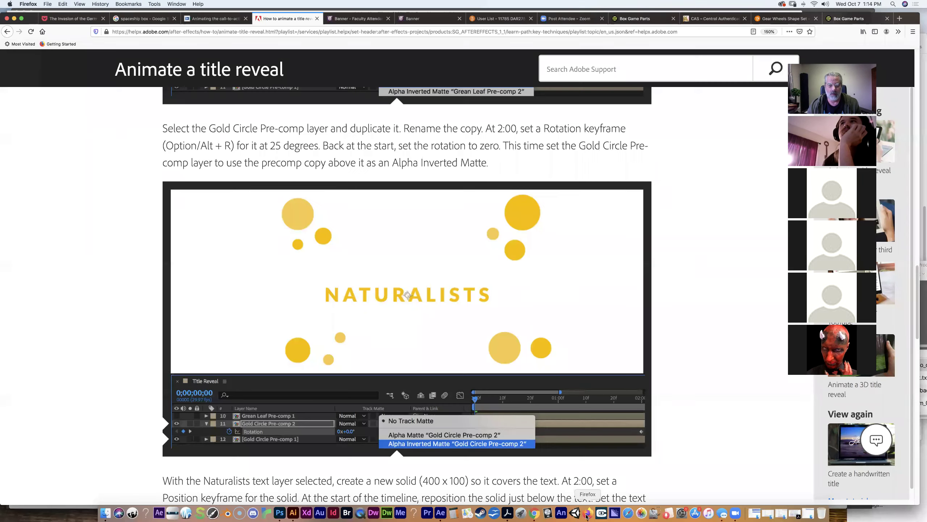
# - Read the text solid instructions in Firefox, and create a 400 x 100 px blue solid above the Naturalists layer in After Effects
pyautogui.click(587, 513)
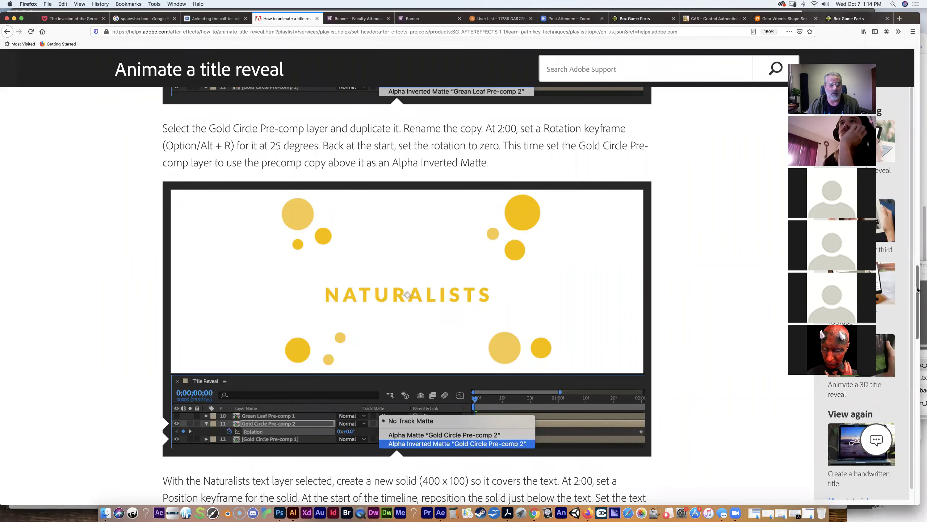
pyautogui.scroll(-1, 916, 291)
pyautogui.moveTo(918, 291); pyautogui.dragTo(923, 353)
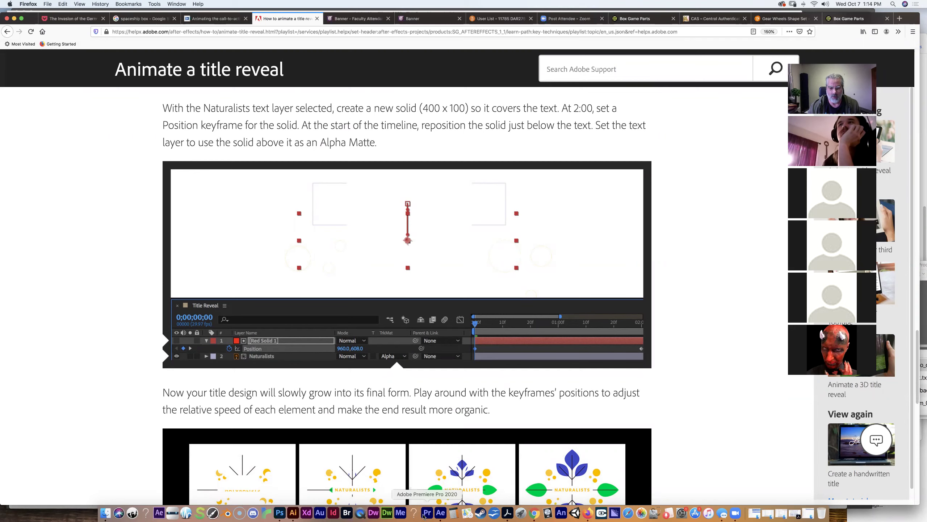
pyautogui.click(440, 513)
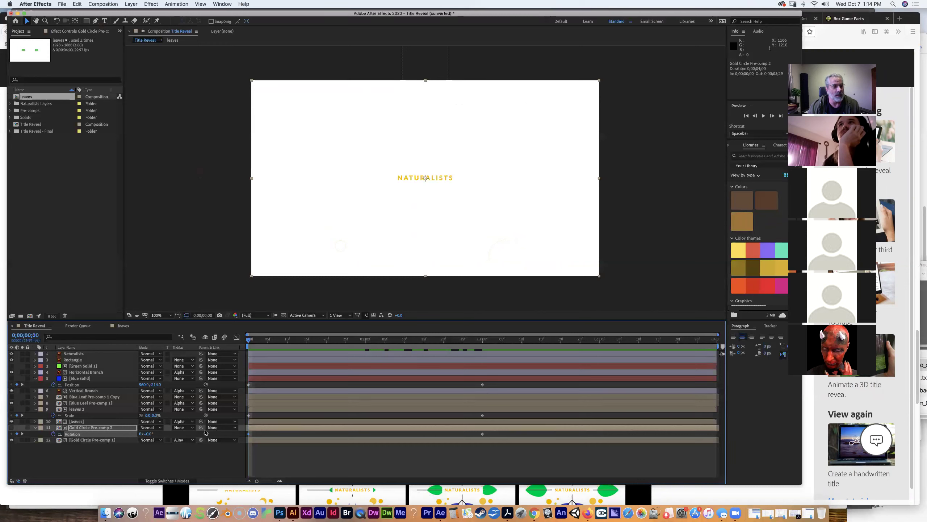
pyautogui.click(91, 354)
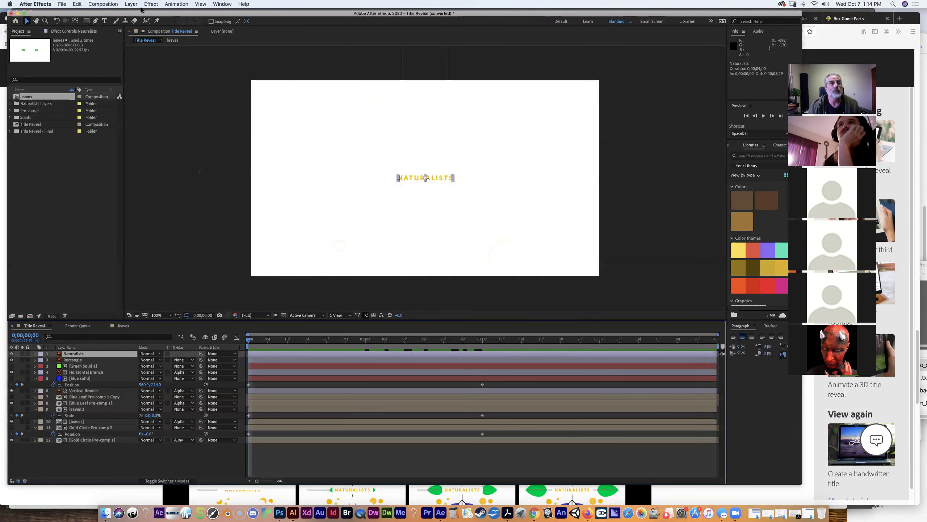
pyautogui.click(124, 4)
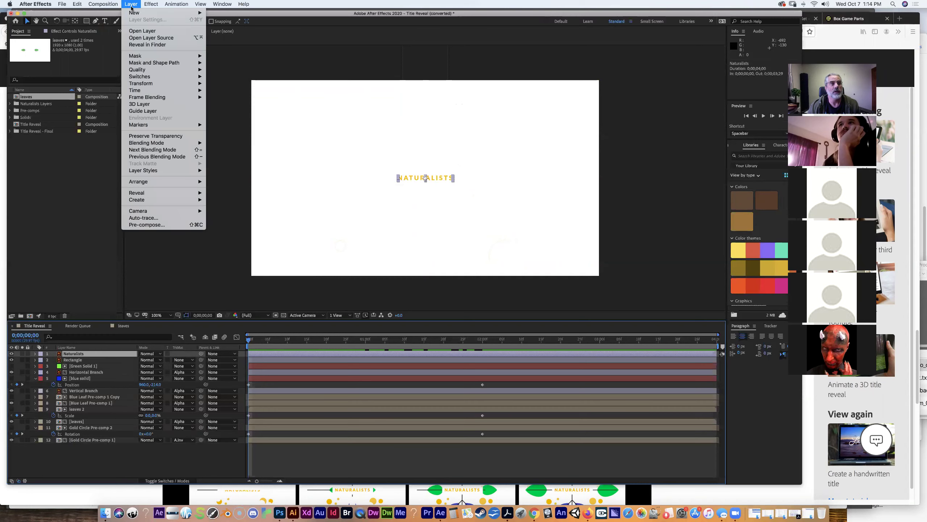
pyautogui.moveTo(189, 15)
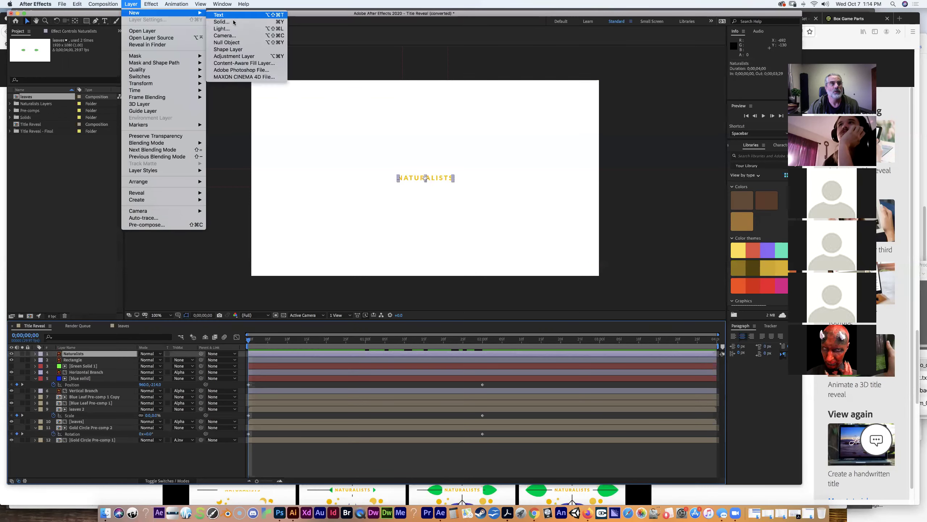
pyautogui.click(217, 20)
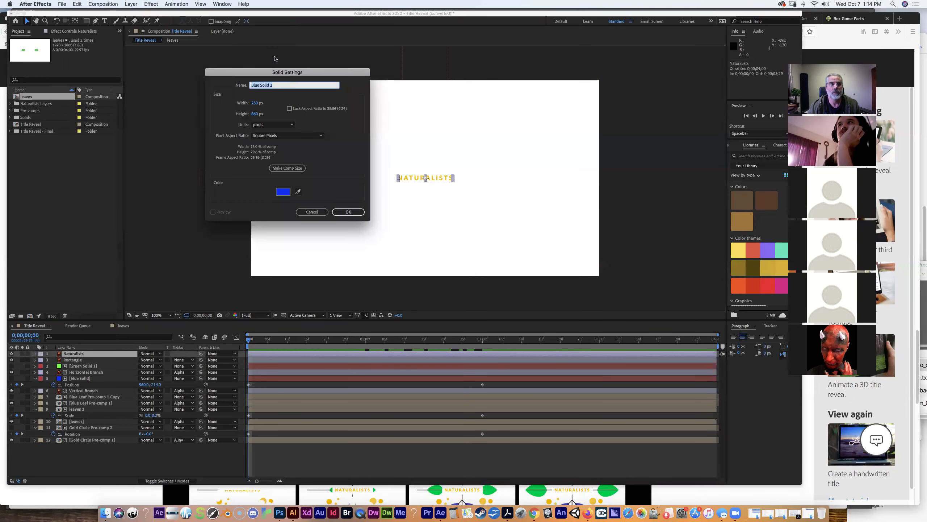
pyautogui.click(255, 106)
pyautogui.write('400')
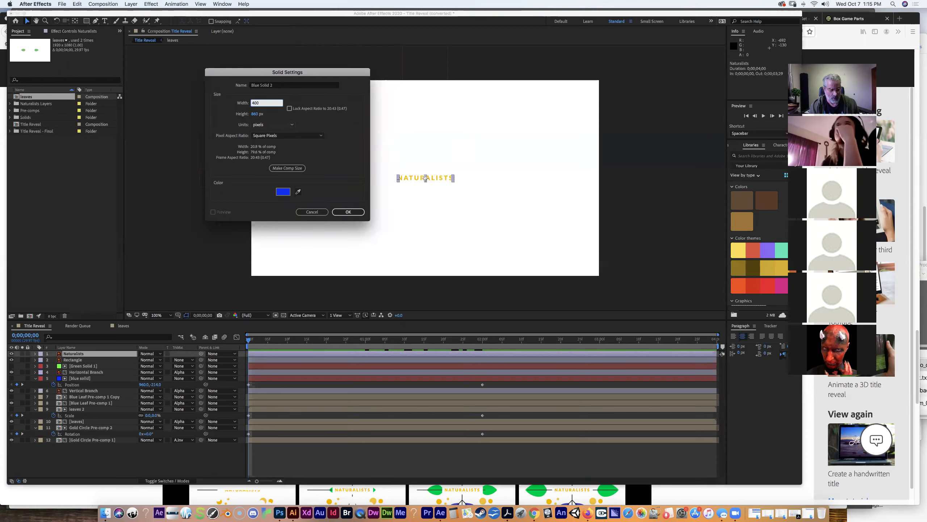
pyautogui.press('Tab')
pyautogui.write('100')
pyautogui.press('Tab')
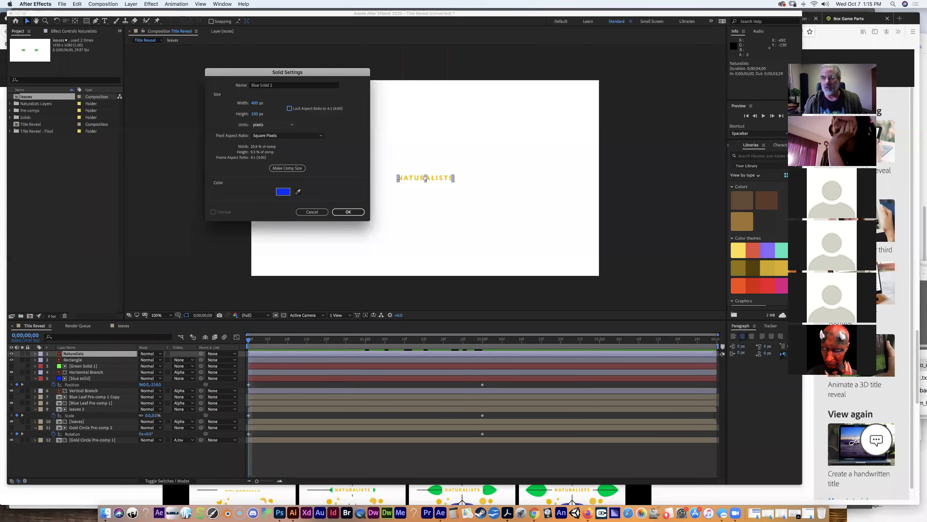
pyautogui.click(357, 212)
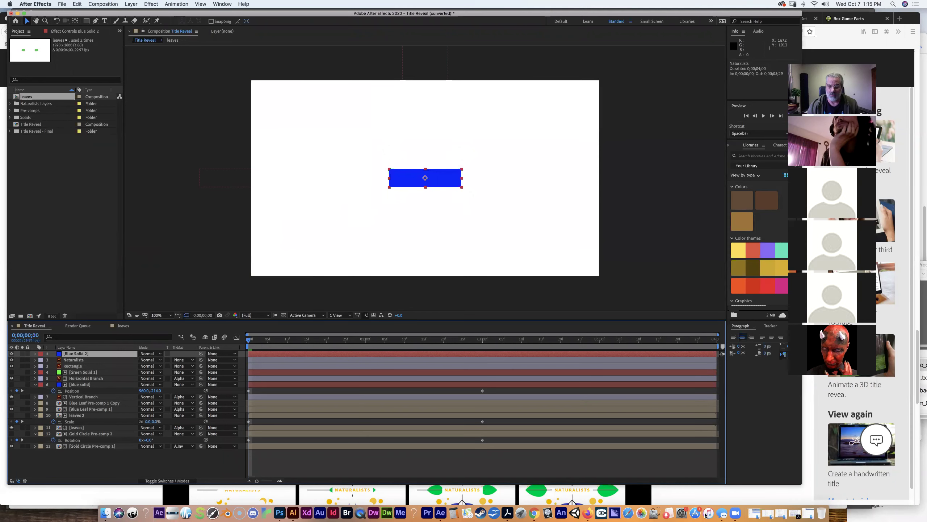
# - Recheck the text solid instructions in Firefox, and set a Position keyframe for Blue Solid 2 at 0;00;02;00 in After Effects
pyautogui.click(591, 515)
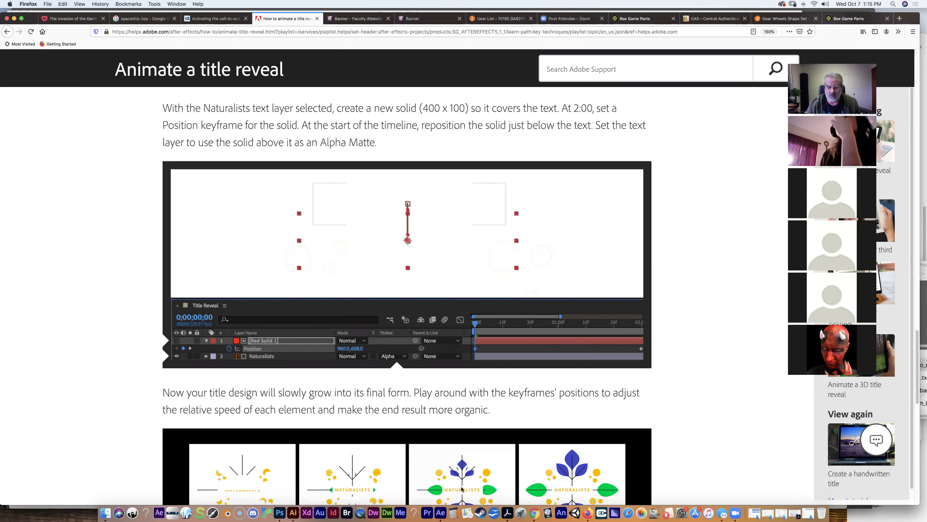
pyautogui.click(442, 514)
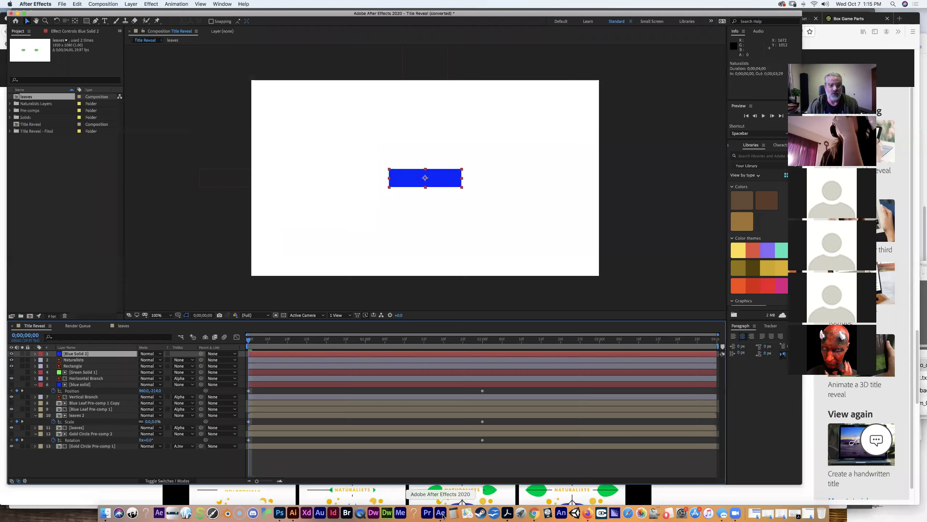
pyautogui.click(27, 336)
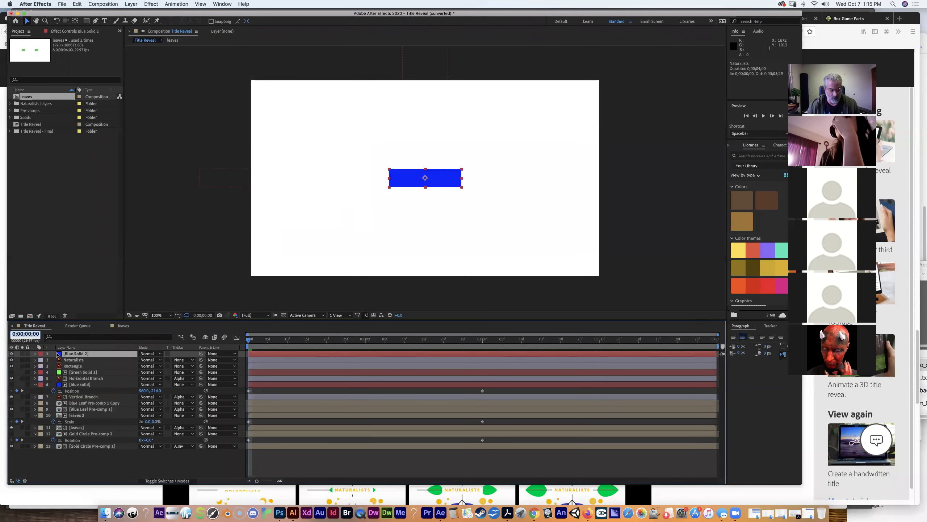
pyautogui.write('2;0')
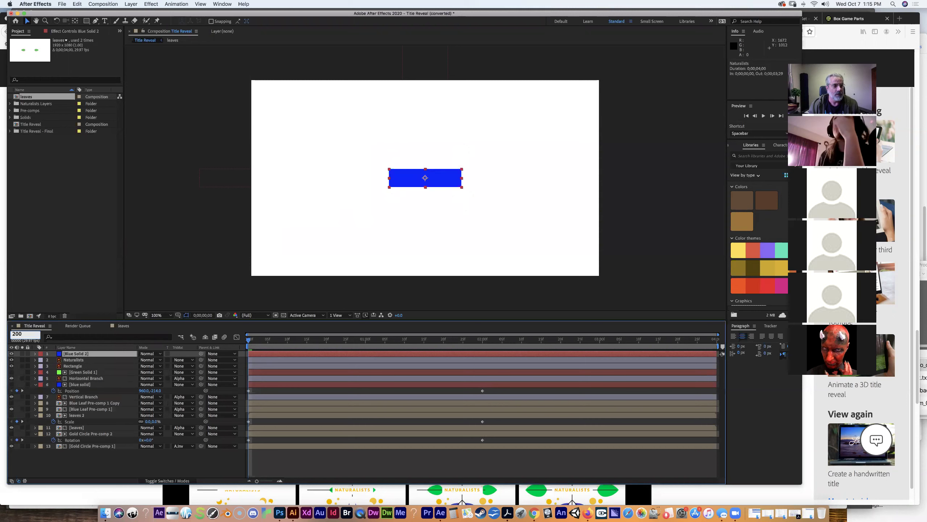
pyautogui.write('0')
pyautogui.press('Return')
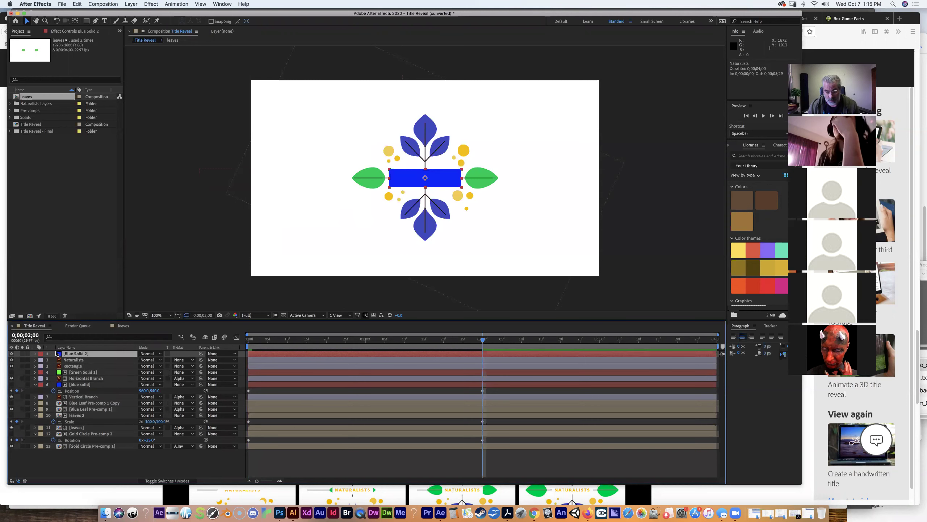
pyautogui.press('p')
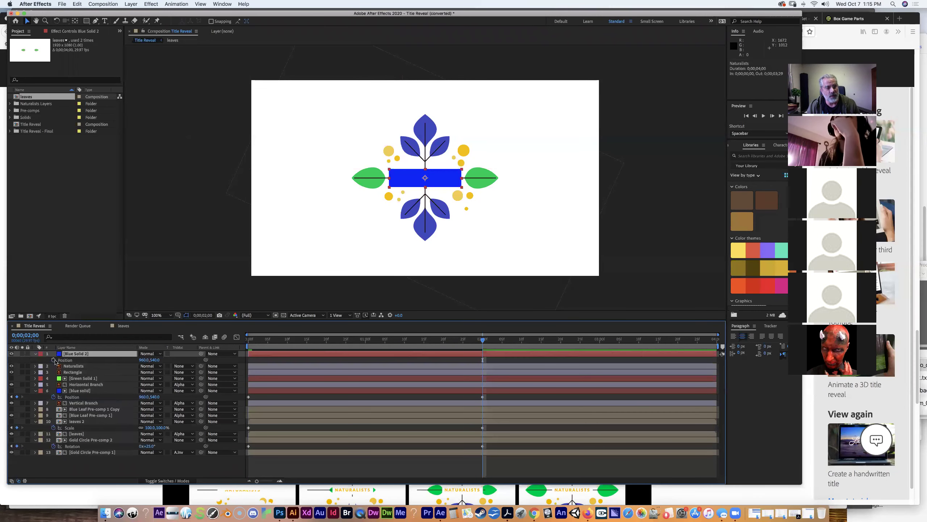
pyautogui.click(53, 360)
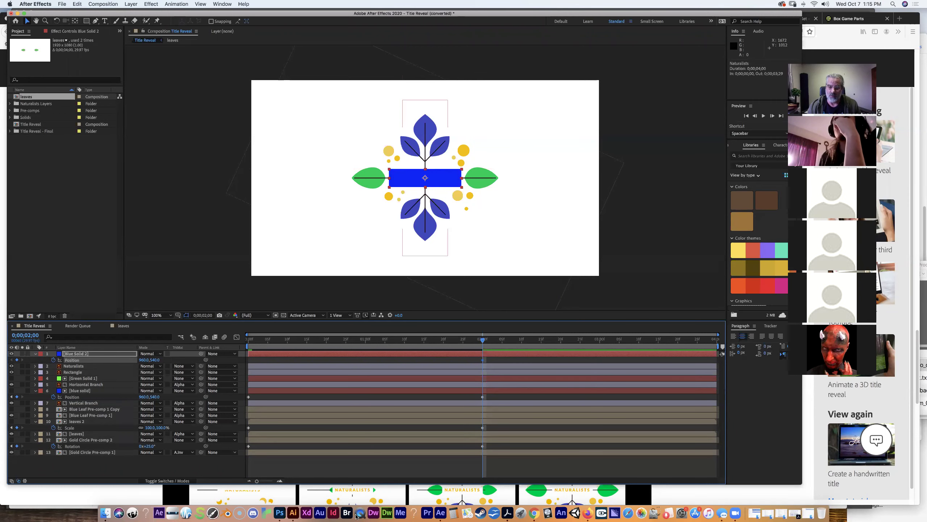
# - Consult the Firefox tutorial, and move Blue Solid 2 straight down to about 960, 634, just below the text, at 0;00;00;00 in After Effects
pyautogui.click(587, 513)
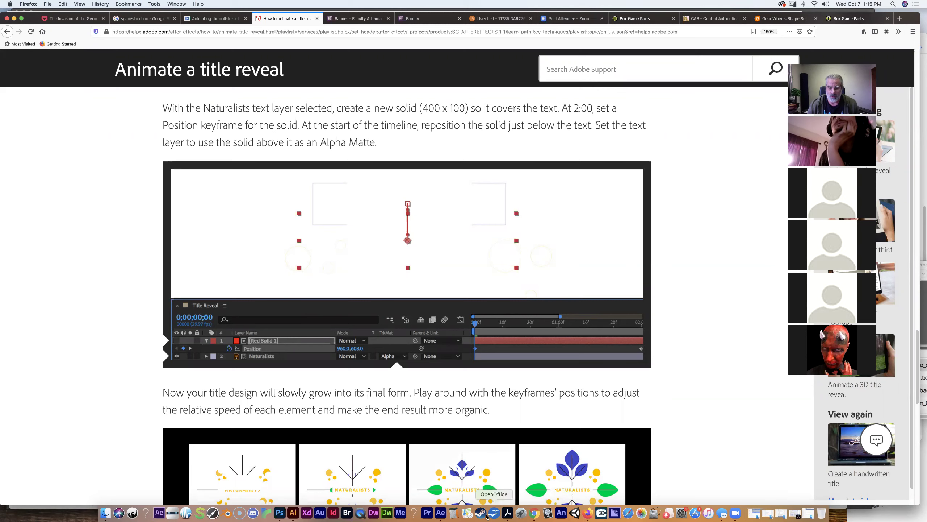
pyautogui.click(436, 513)
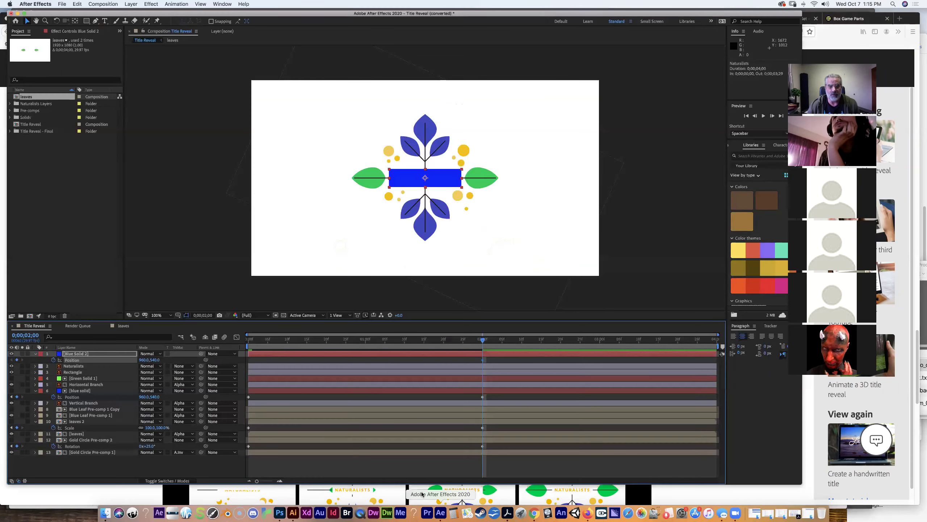
pyautogui.moveTo(482, 340); pyautogui.dragTo(264, 341)
pyautogui.press('Home')
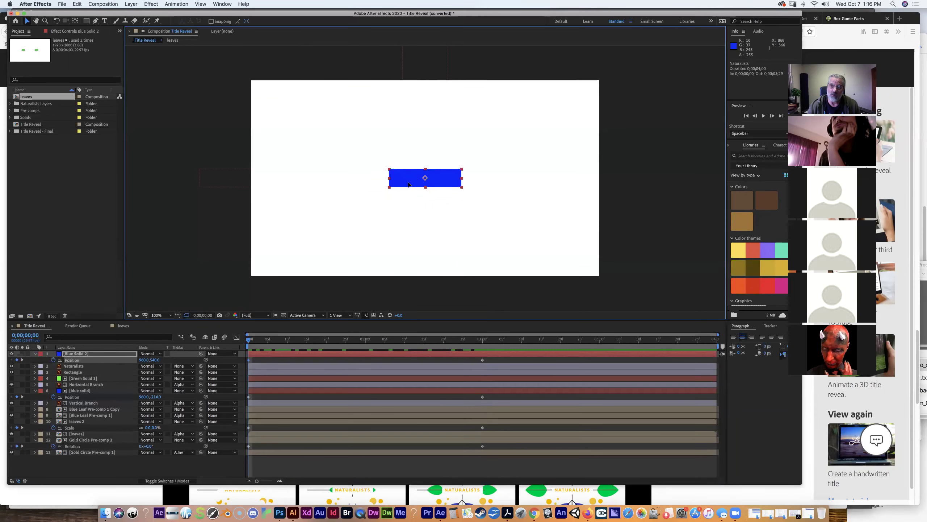
pyautogui.moveTo(409, 186); pyautogui.dragTo(409, 202)
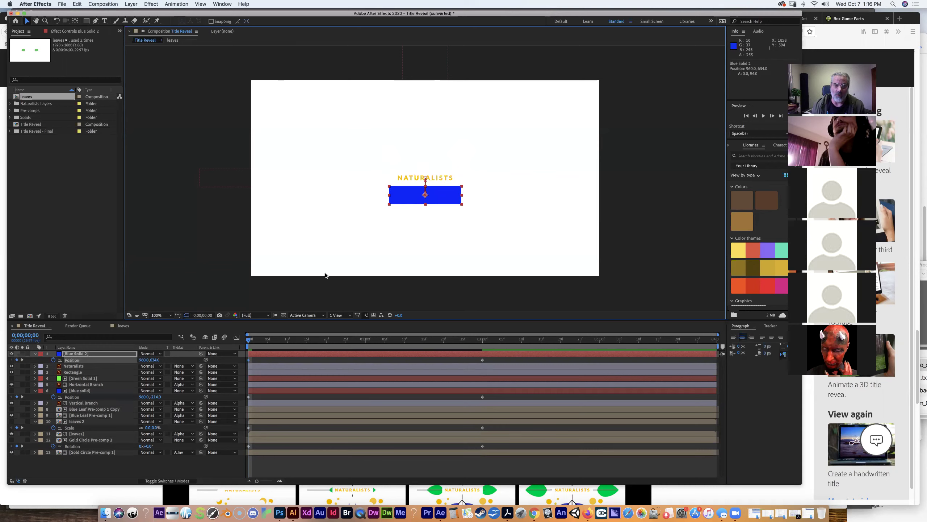
pyautogui.moveTo(249, 340)
pyautogui.mouseDown()
pyautogui.moveTo(483, 350)
pyautogui.moveTo(248, 345)
pyautogui.mouseUp()
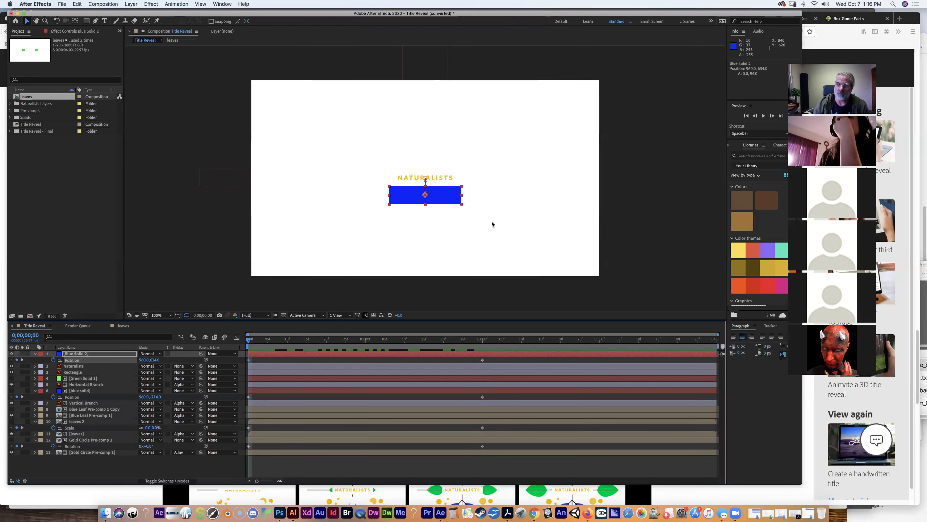
# - Recheck the matte instruction in Firefox, and set the Naturalists layer in After Effects to Alpha Matte "Blue Solid 2"
pyautogui.click(588, 513)
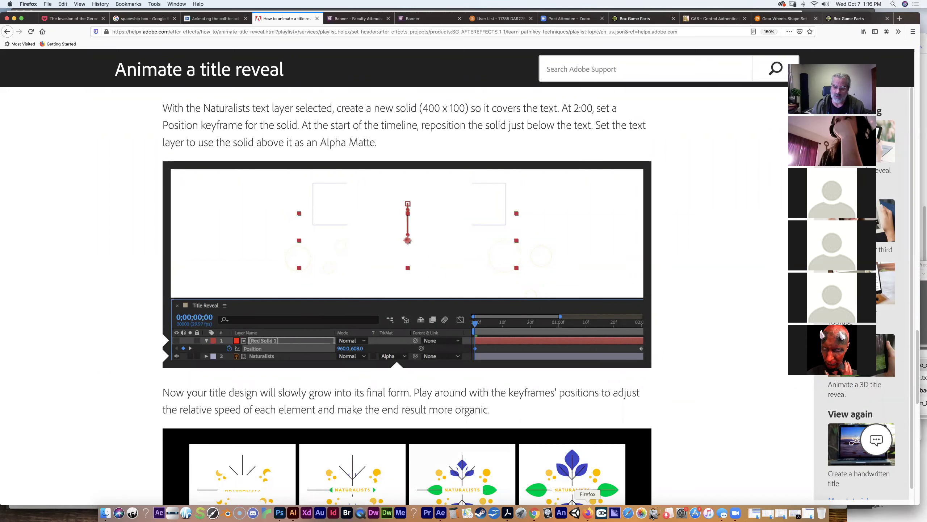
pyautogui.click(440, 513)
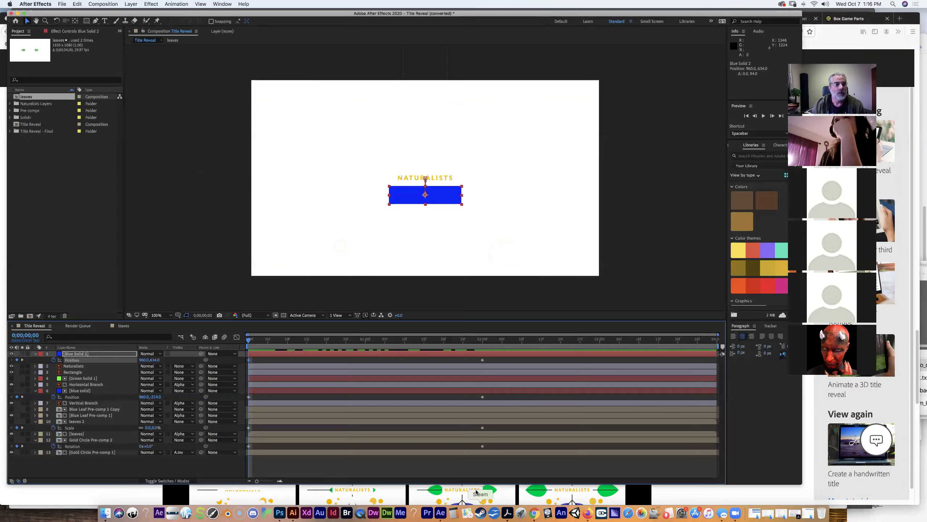
pyautogui.click(92, 368)
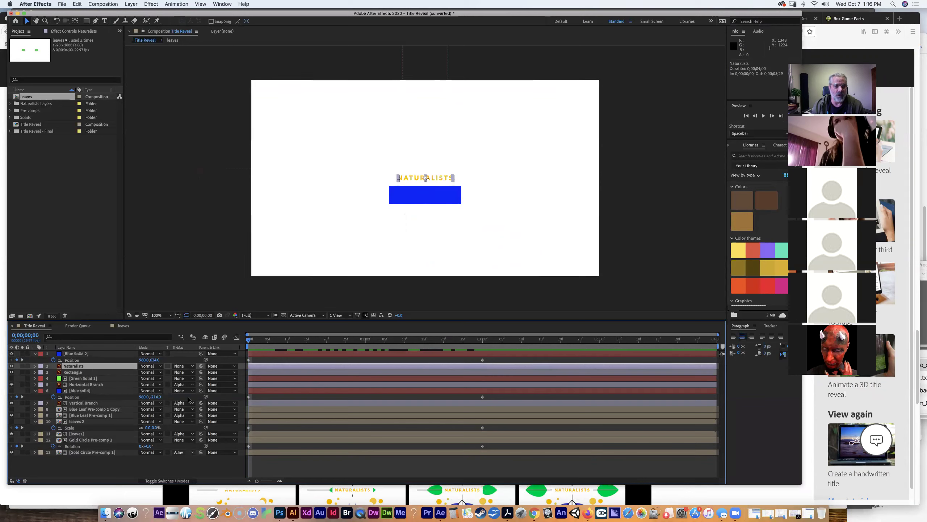
pyautogui.click(192, 366)
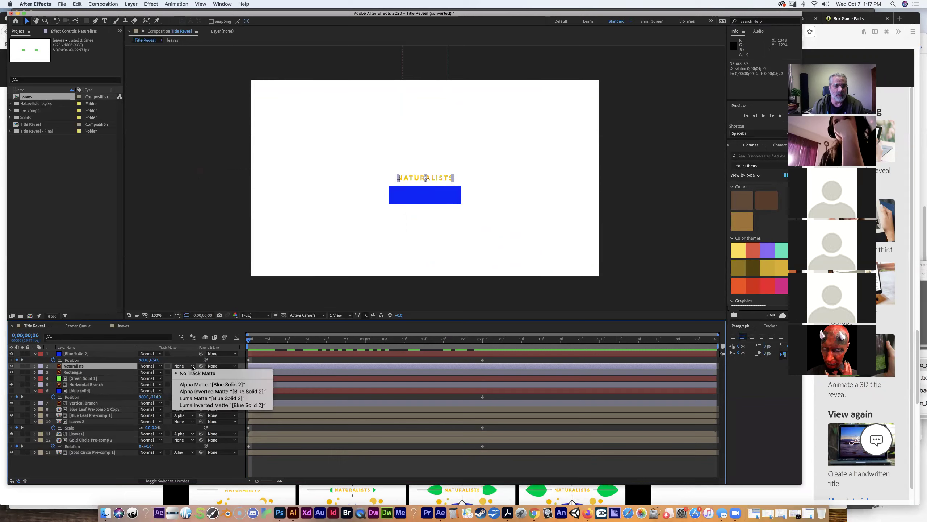
pyautogui.click(198, 384)
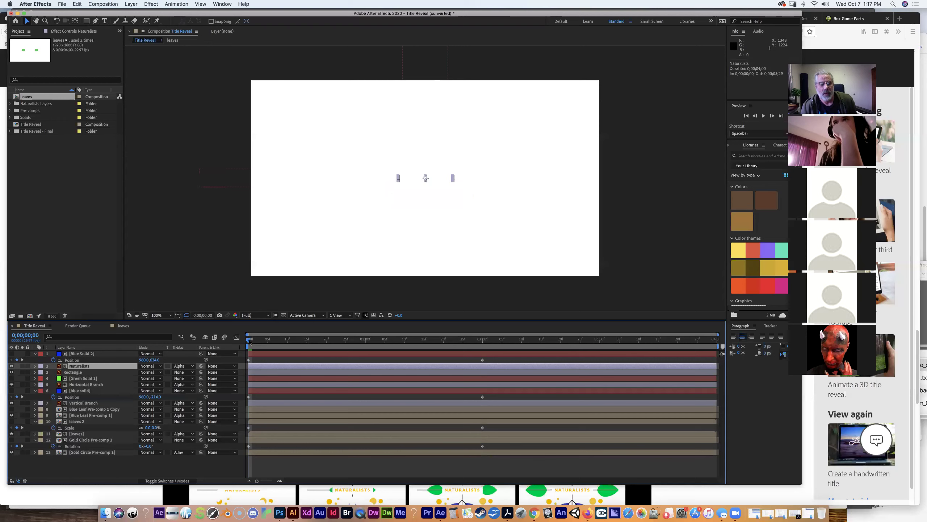
# - Preview the Naturalists text reveal, and return the playhead to 0;00;00;00
pyautogui.press('space')
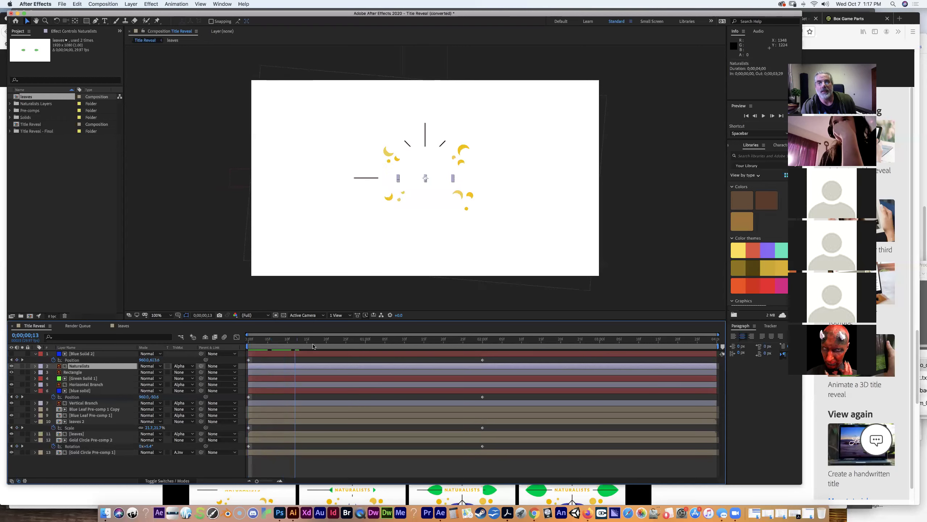
pyautogui.press('space')
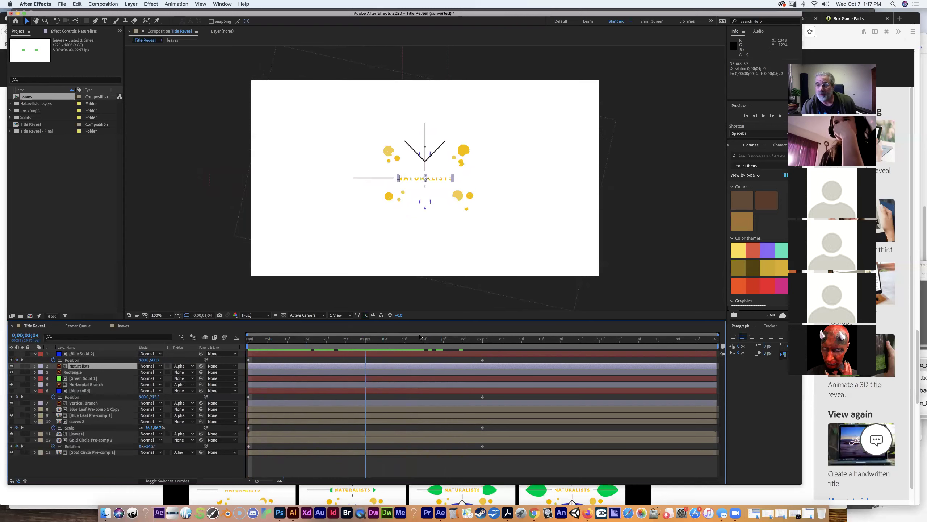
pyautogui.moveTo(419, 338); pyautogui.dragTo(192, 294)
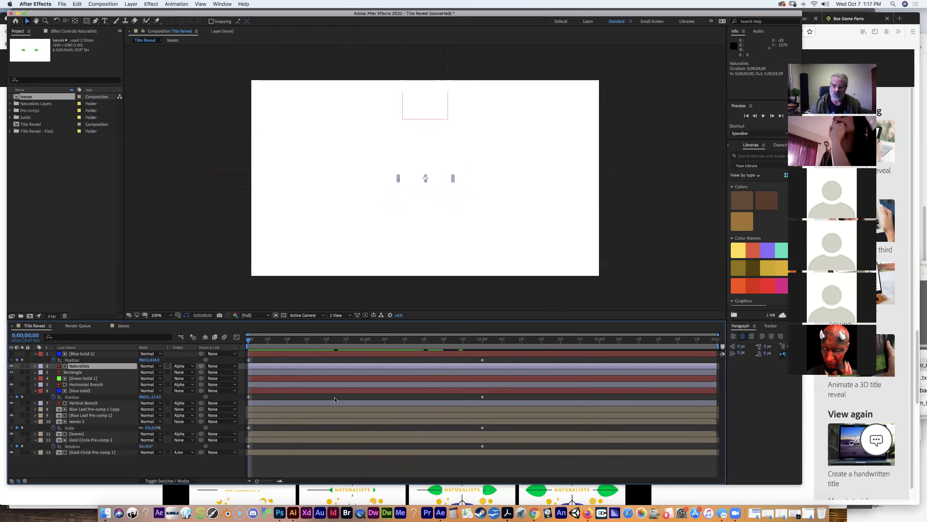
# - Read the tutorial's closing section with the final reveal stages in Firefox, and play the full Title Reveal animation in After Effects
pyautogui.press('super+Tab')
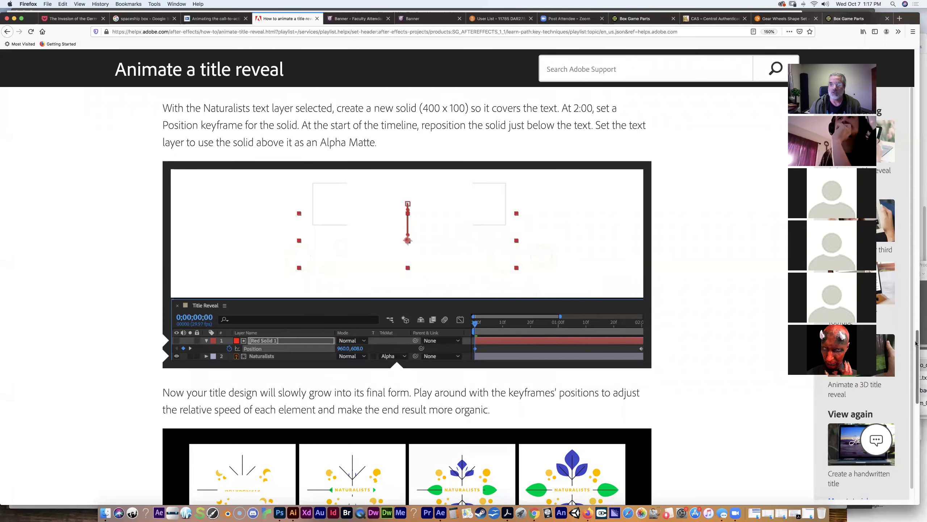
pyautogui.moveTo(916, 343); pyautogui.dragTo(913, 383)
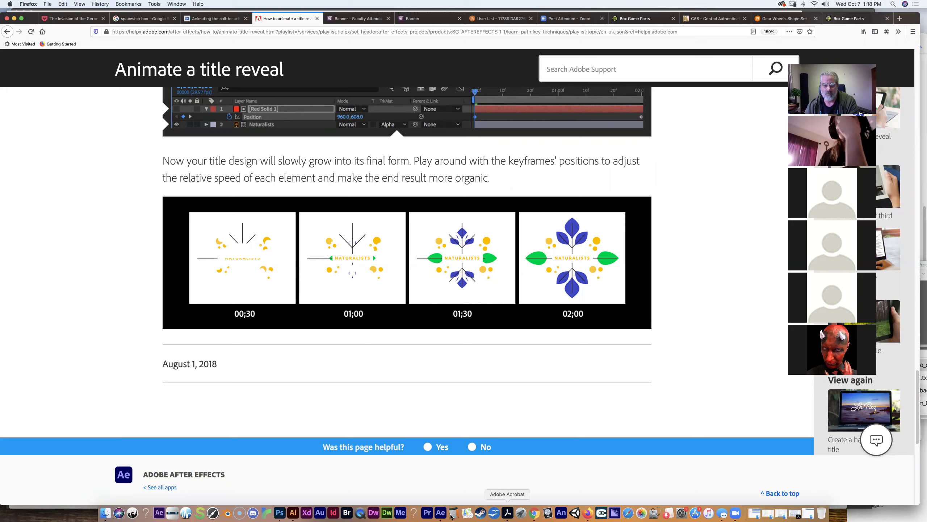
pyautogui.click(436, 513)
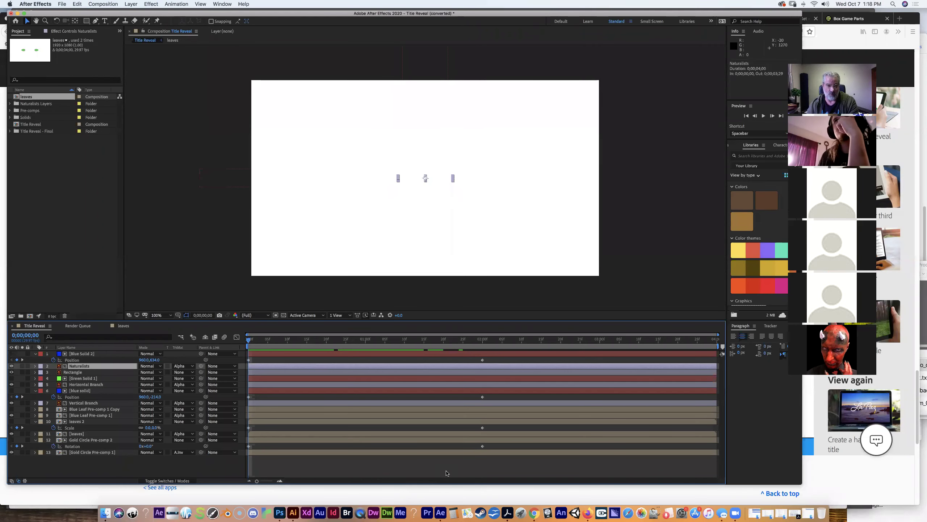
pyautogui.press('space')
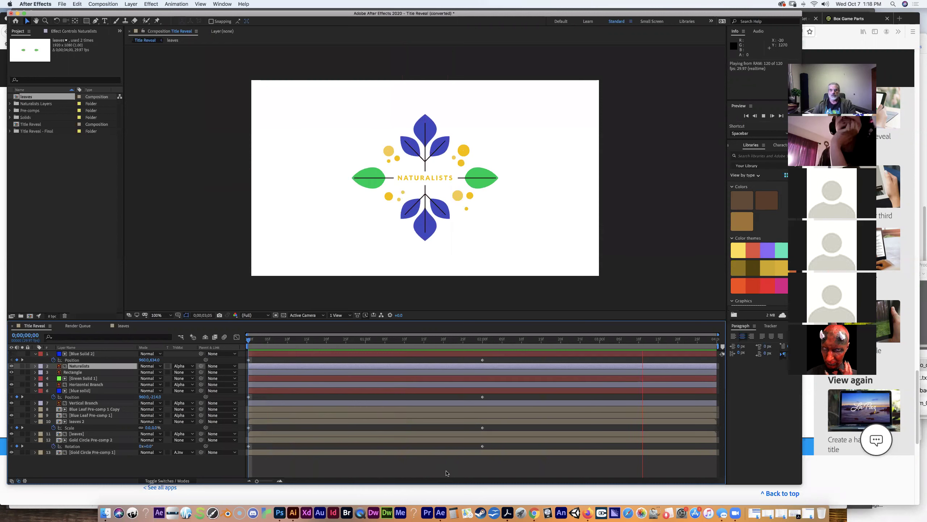
pyautogui.press('space')
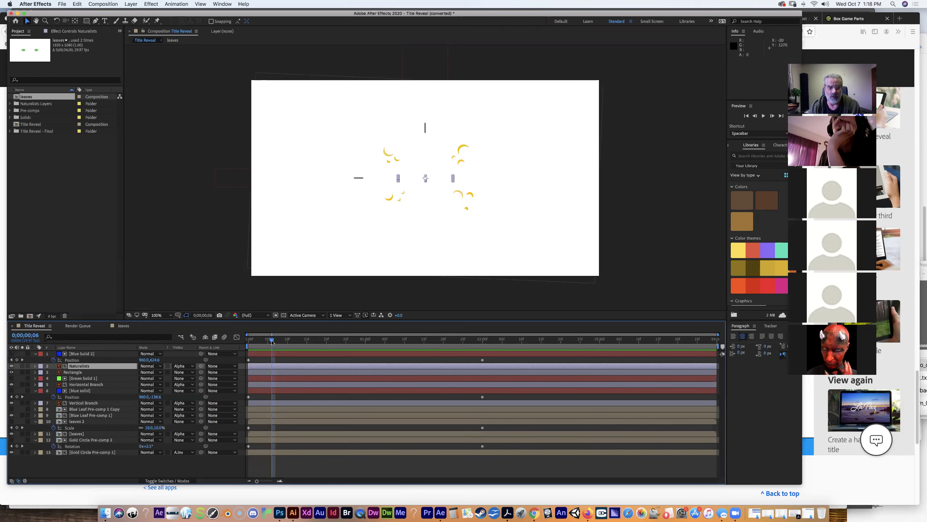
# - Replay and scrub the title reveal repeatedly from 0;00;00;00 to examine how its elements appear, and switch back to the Firefox tutorial
pyautogui.moveTo(272, 341); pyautogui.dragTo(248, 341)
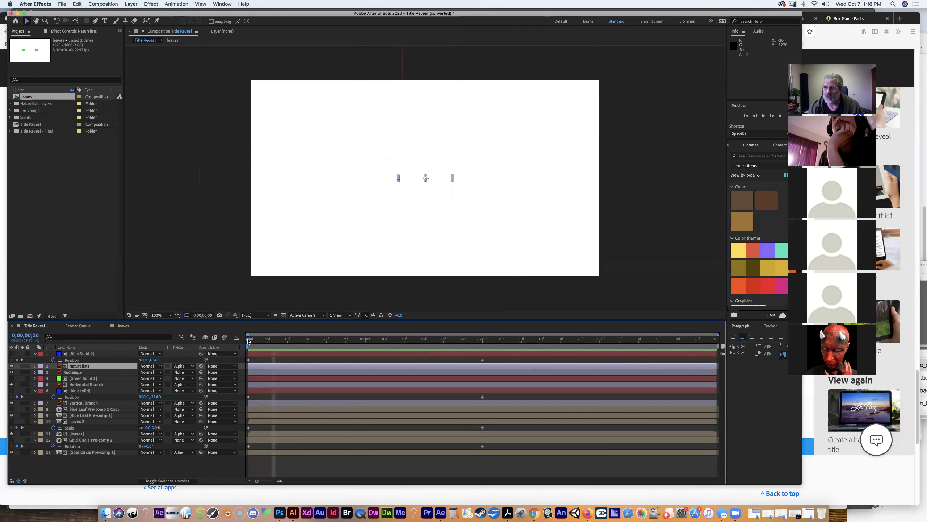
pyautogui.press('space')
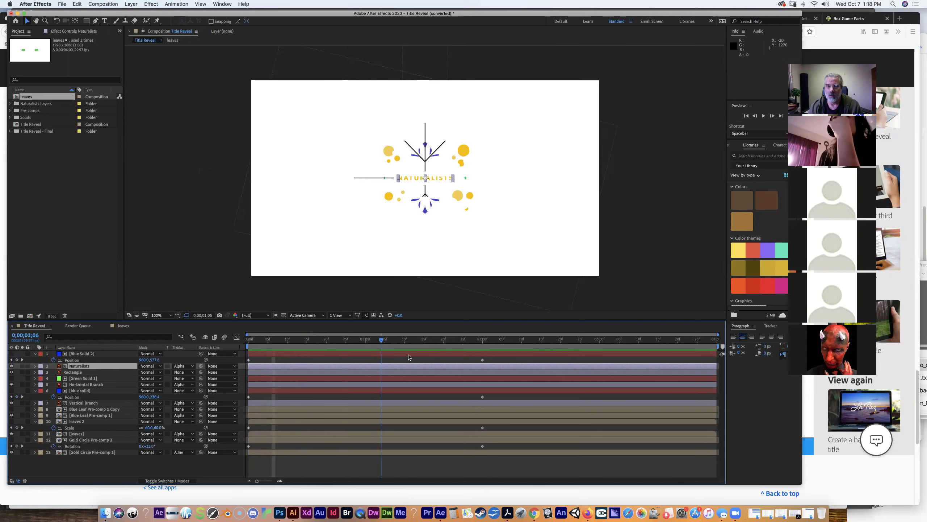
pyautogui.press('space')
pyautogui.moveTo(513, 339); pyautogui.dragTo(380, 357)
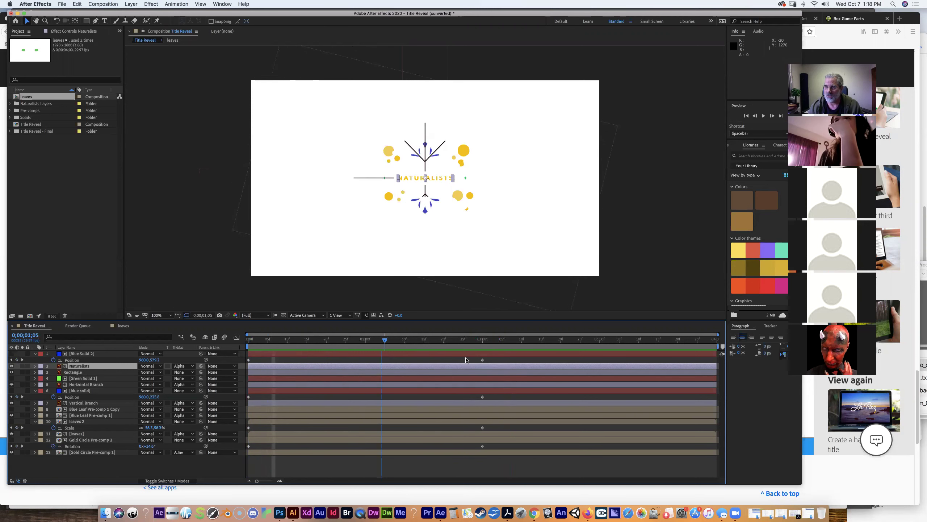
pyautogui.moveTo(380, 358); pyautogui.dragTo(481, 360)
pyautogui.press('Home')
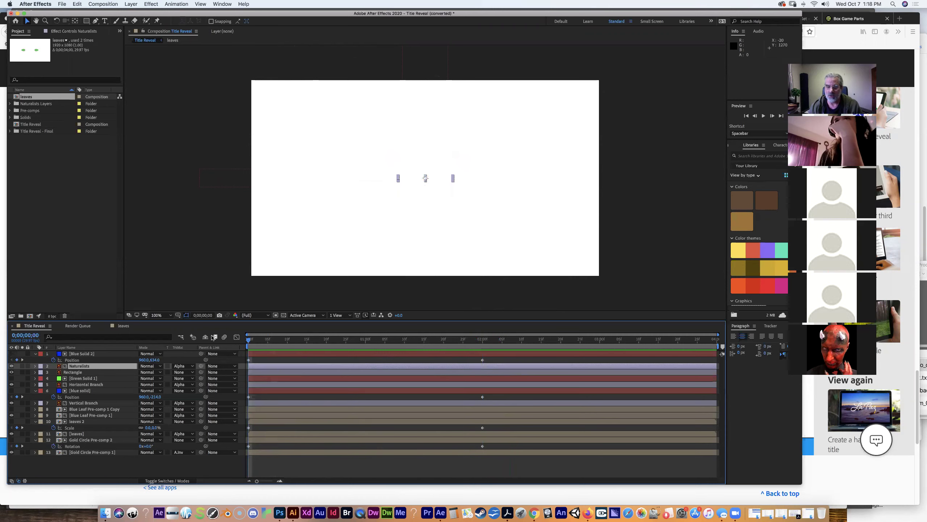
pyautogui.press('space')
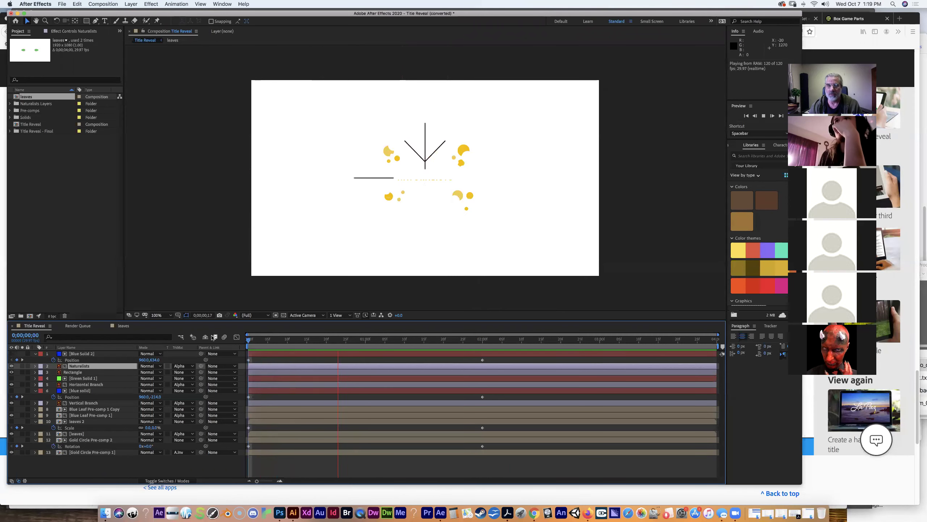
pyautogui.press('space')
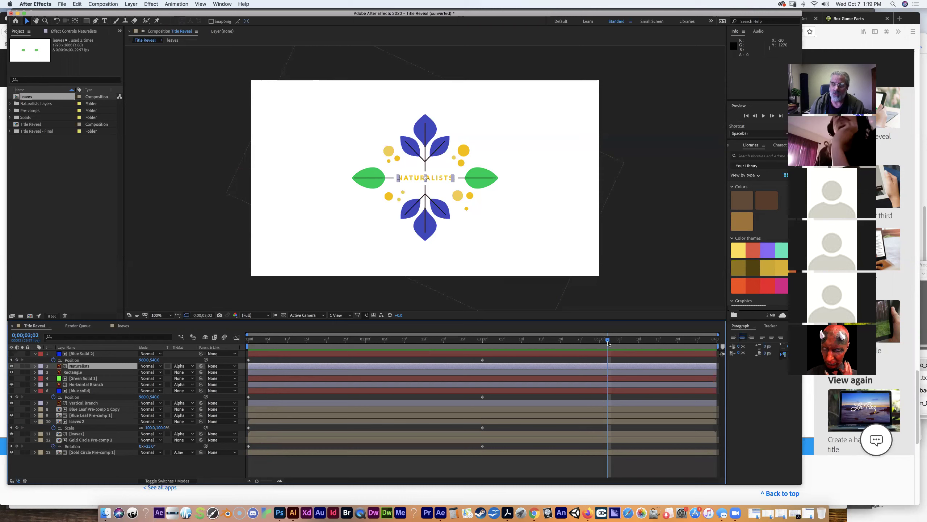
pyautogui.click(456, 340)
pyautogui.press('Home')
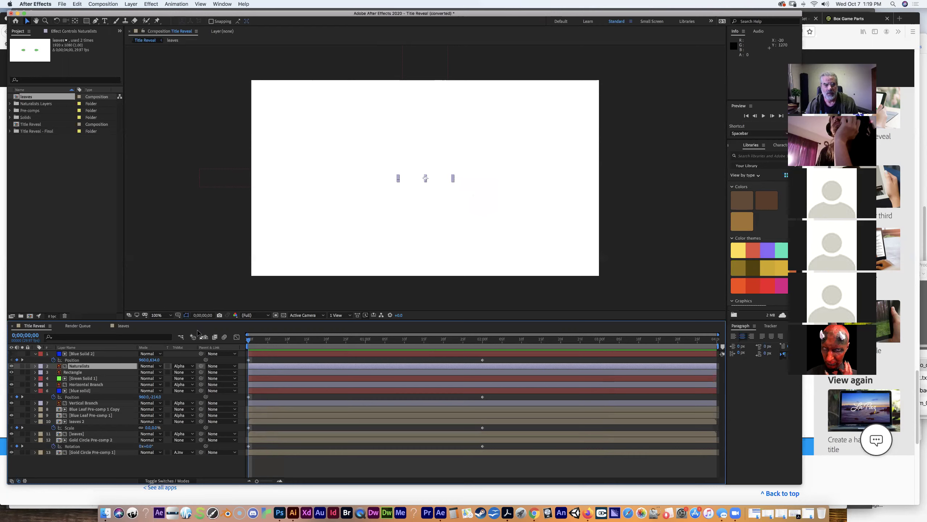
pyautogui.press('space')
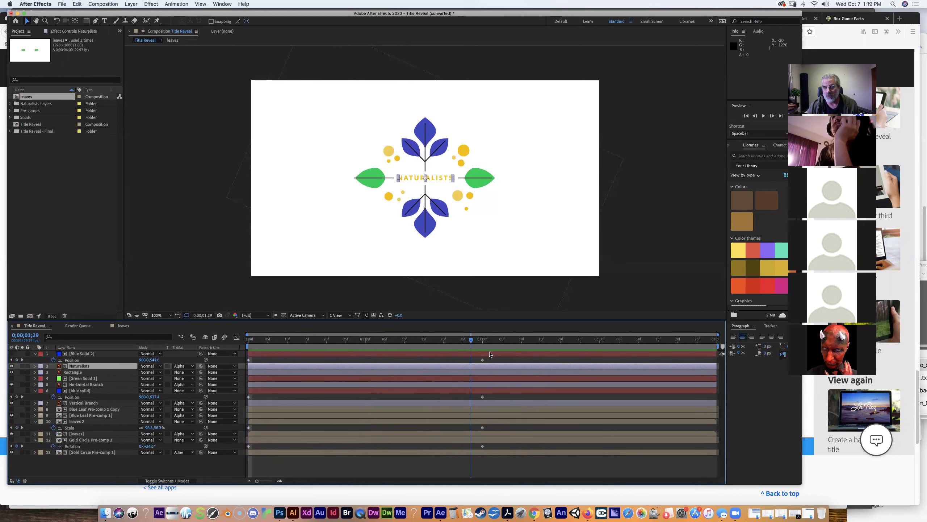
pyautogui.press('space')
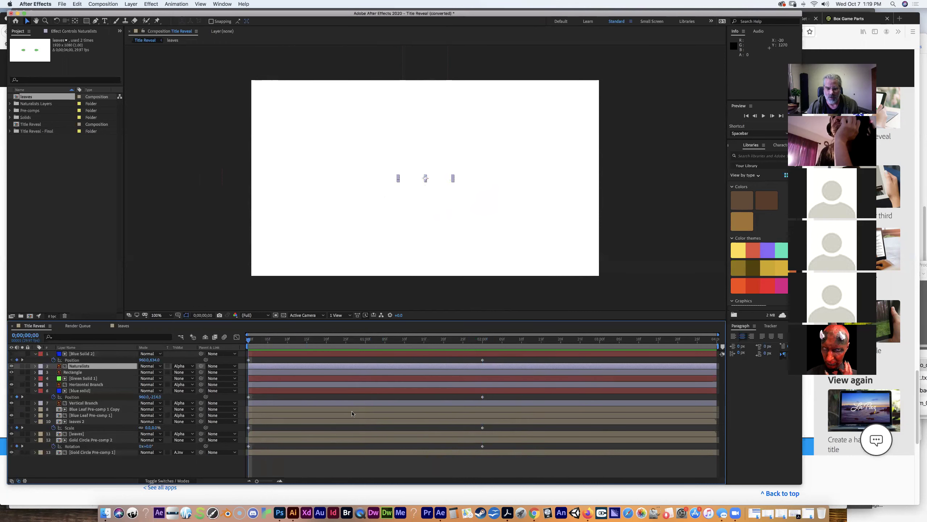
pyautogui.click(588, 513)
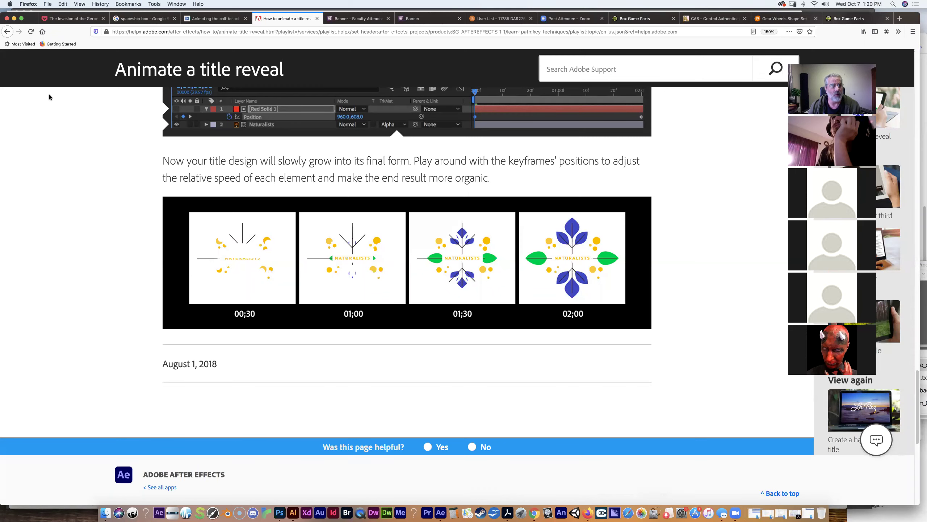
# - Return to the class page, open the Create Grungy Effects tutorial, and skim through its contents
pyautogui.click(8, 32)
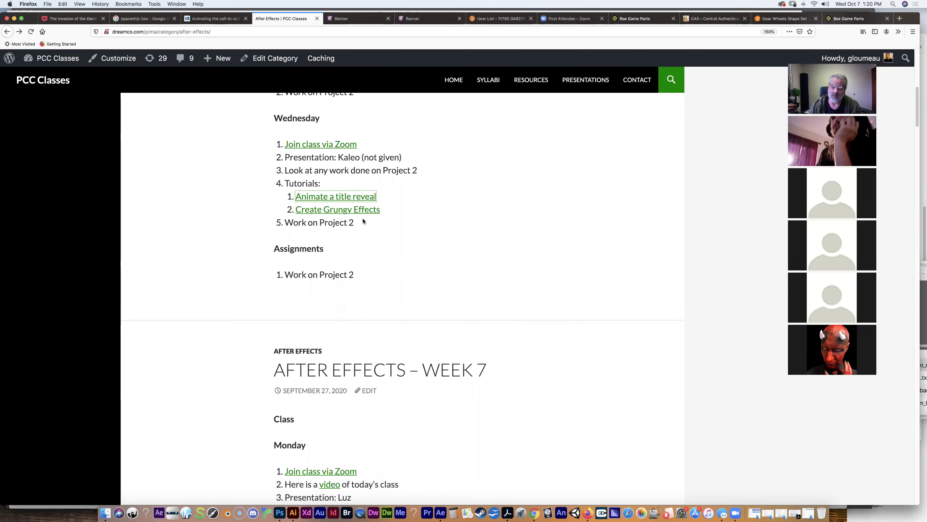
pyautogui.click(305, 209)
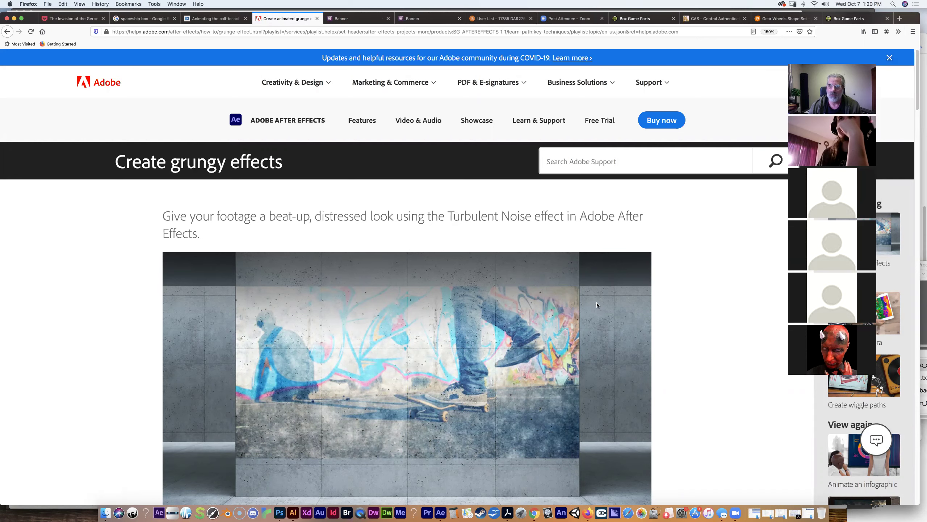
pyautogui.moveTo(917, 105); pyautogui.dragTo(893, 307)
pyautogui.scroll(-10, 894, 306)
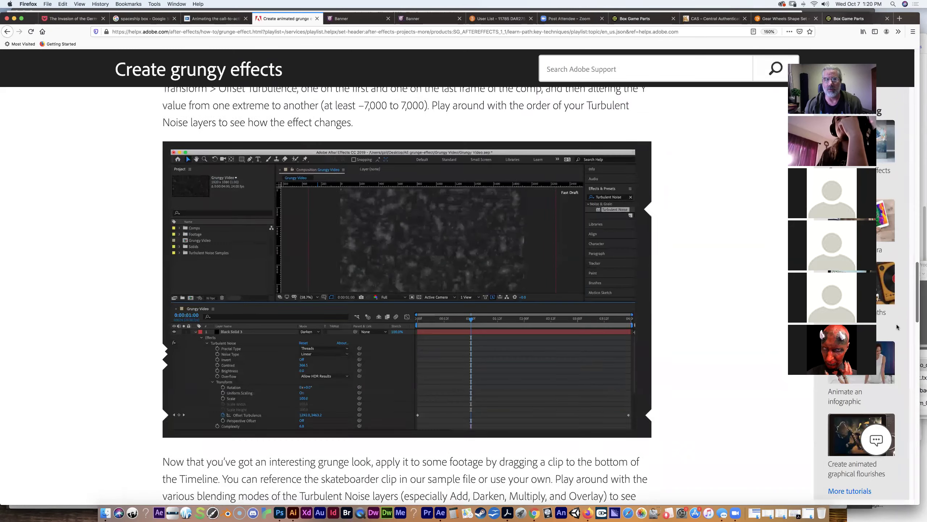
pyautogui.scroll(6, 903, 159)
pyautogui.scroll(15, 901, 128)
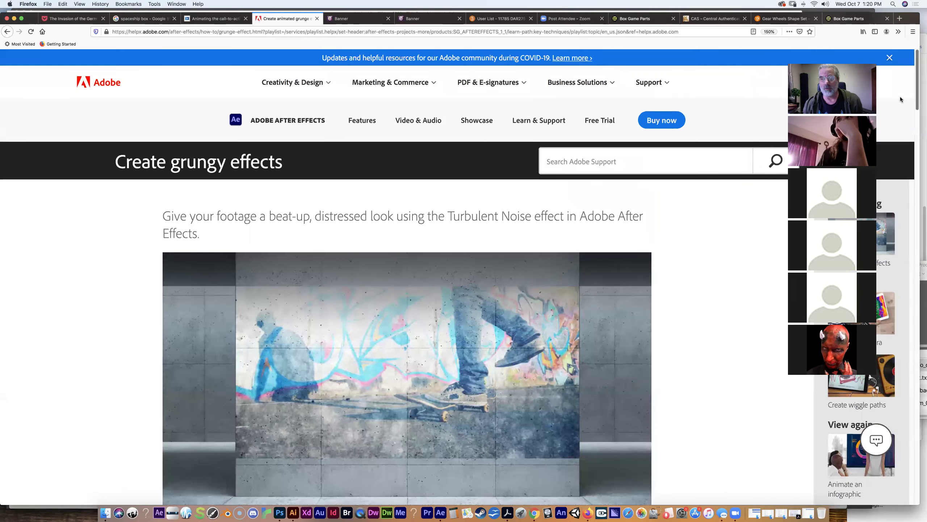
# - Download the tutorial's sample practice file, grunge-effect.zip
pyautogui.scroll(-6, 900, 131)
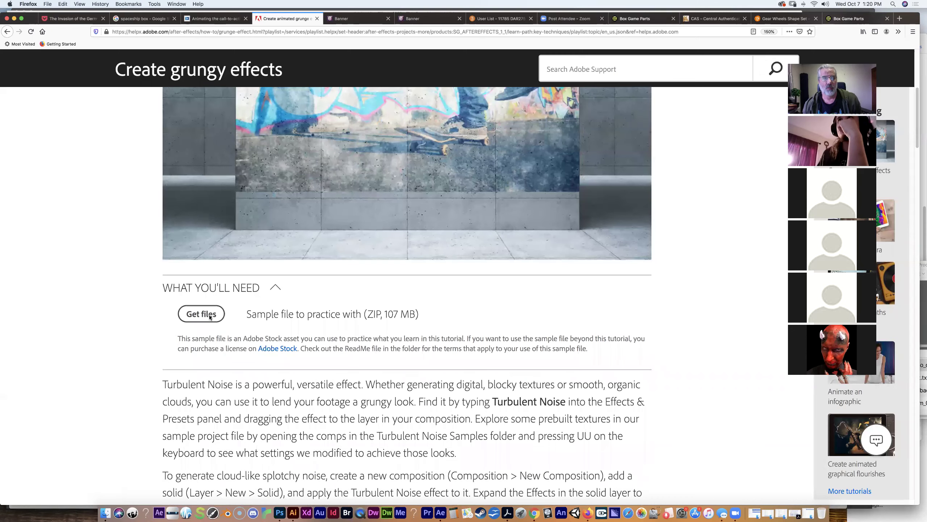
pyautogui.click(205, 316)
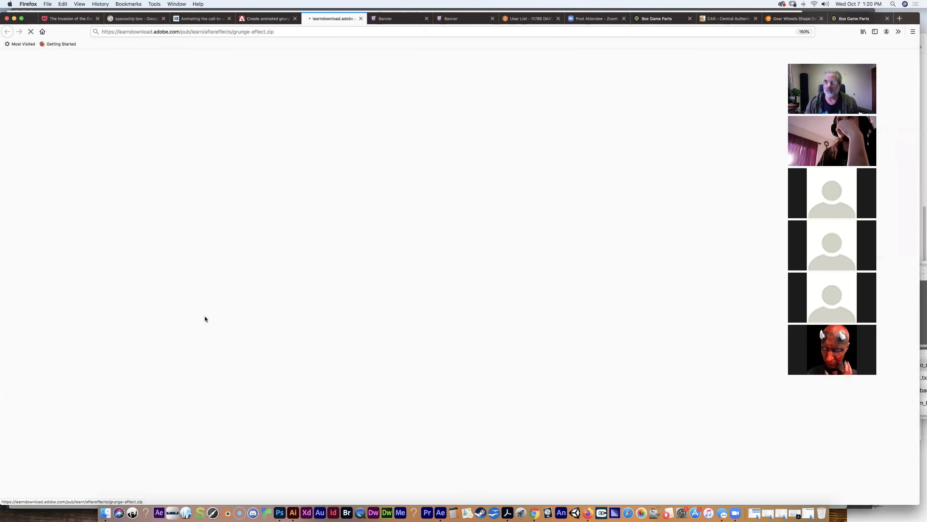
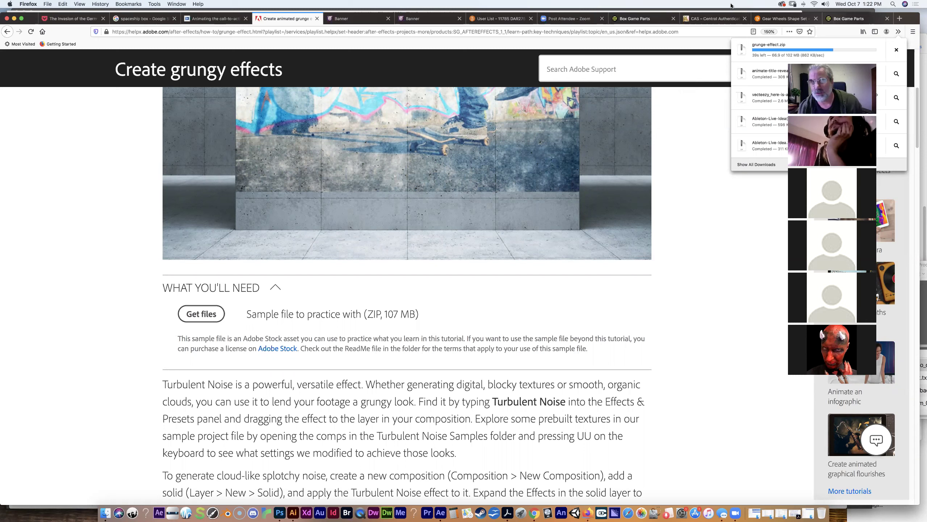
pyautogui.click(416, 42)
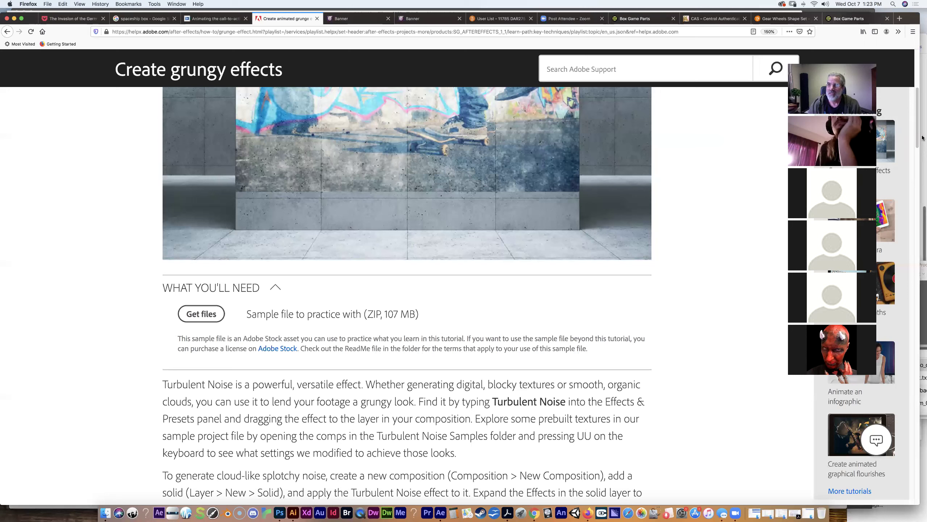
# - Move the video call thumbnails aside and open the downloaded grunge-effect.zip to extract it
pyautogui.moveTo(864, 62); pyautogui.dragTo(880, 51)
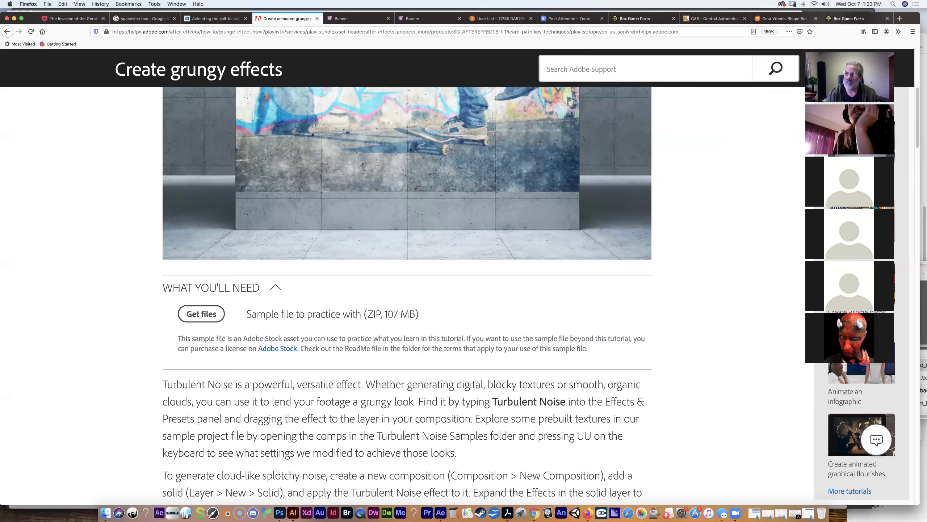
pyautogui.click(897, 32)
pyautogui.click(876, 47)
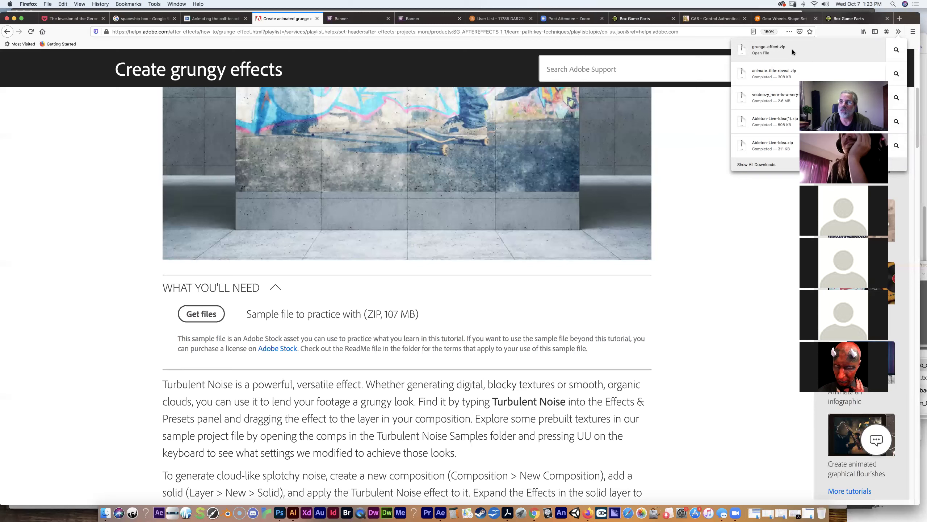
pyautogui.click(773, 52)
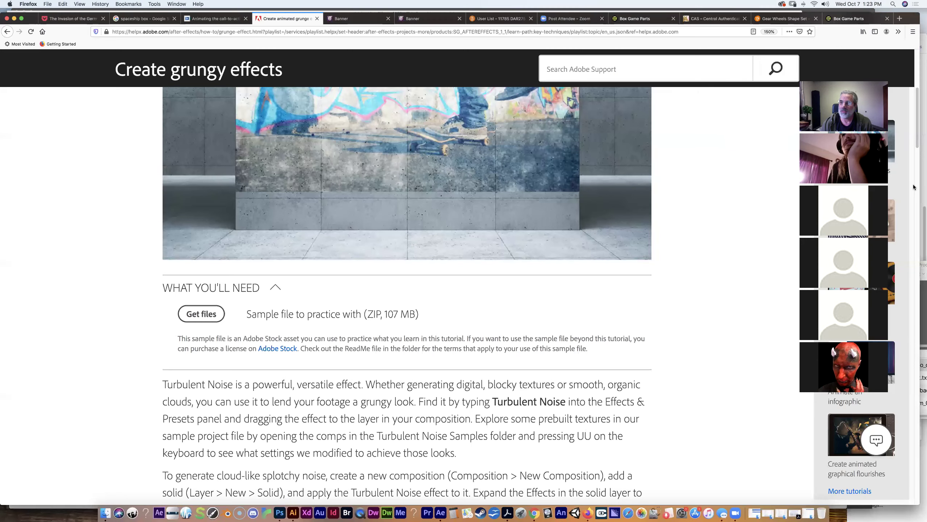
pyautogui.click(914, 140)
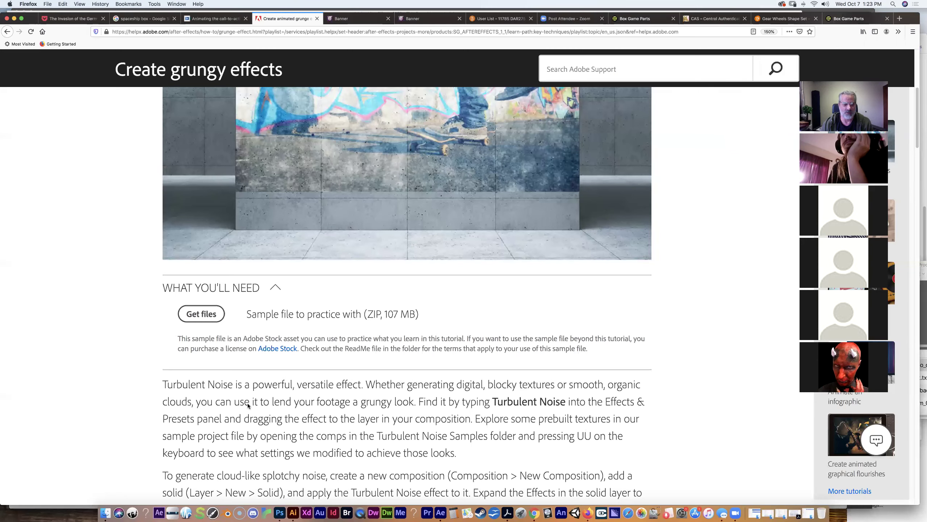
# - Switch to Finder, open Grungy Video.aep from the grunge-effect folder in After Effects, and discard the changes to the Title Reveal project
pyautogui.click(106, 512)
pyautogui.click(467, 206)
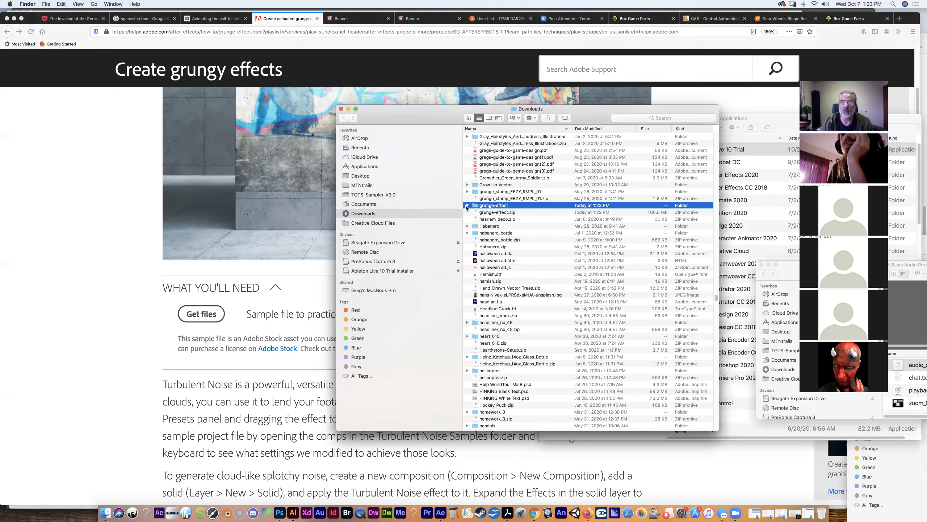
pyautogui.click(484, 220)
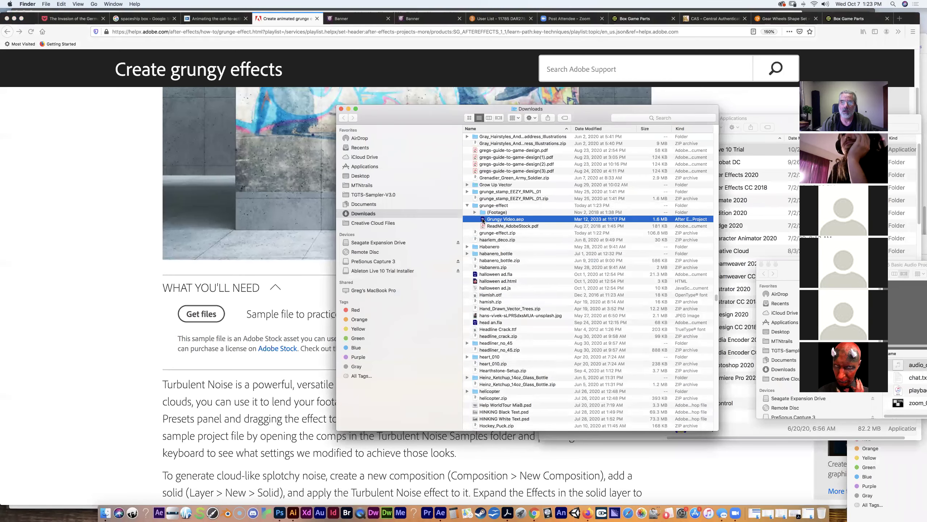
pyautogui.doubleClick(482, 220)
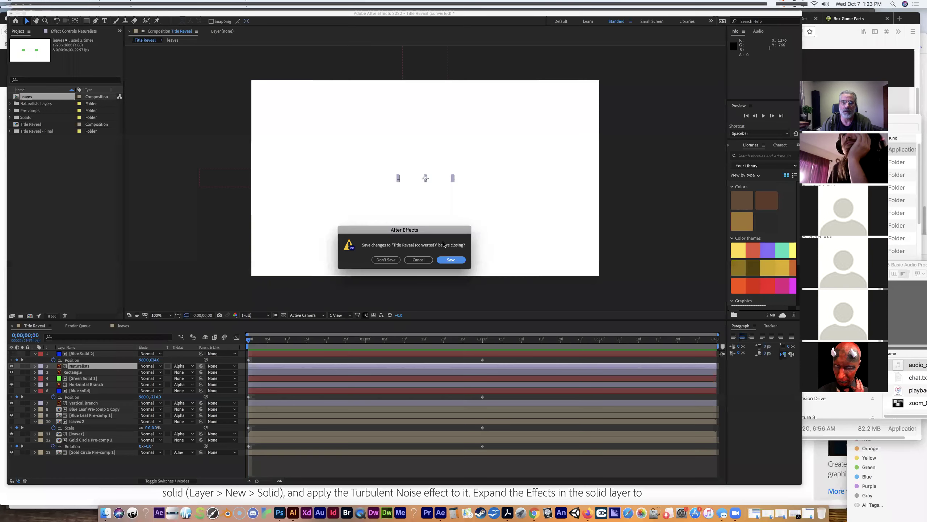
pyautogui.click(395, 260)
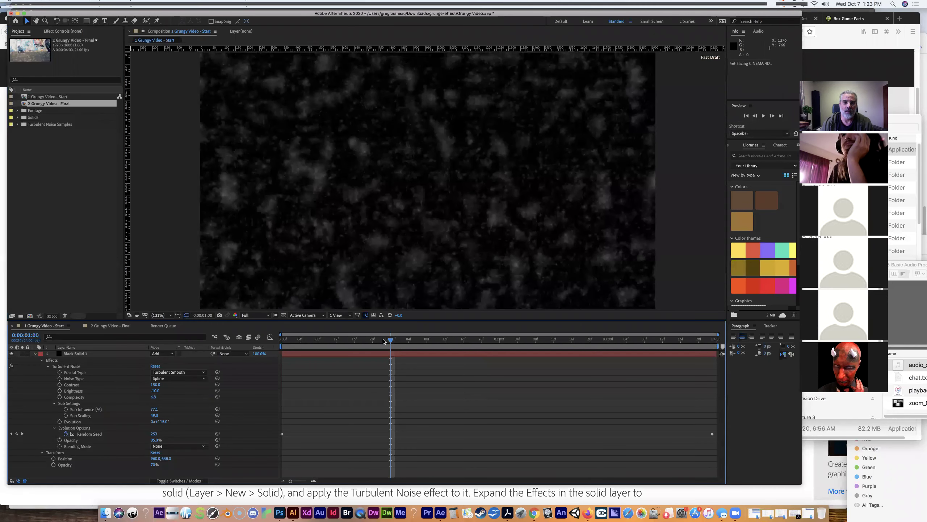
# - Preview the noise animation in the 1 Grungy Video - Start composition, and return the playhead to 0:00:00:00
pyautogui.moveTo(390, 339); pyautogui.dragTo(319, 333)
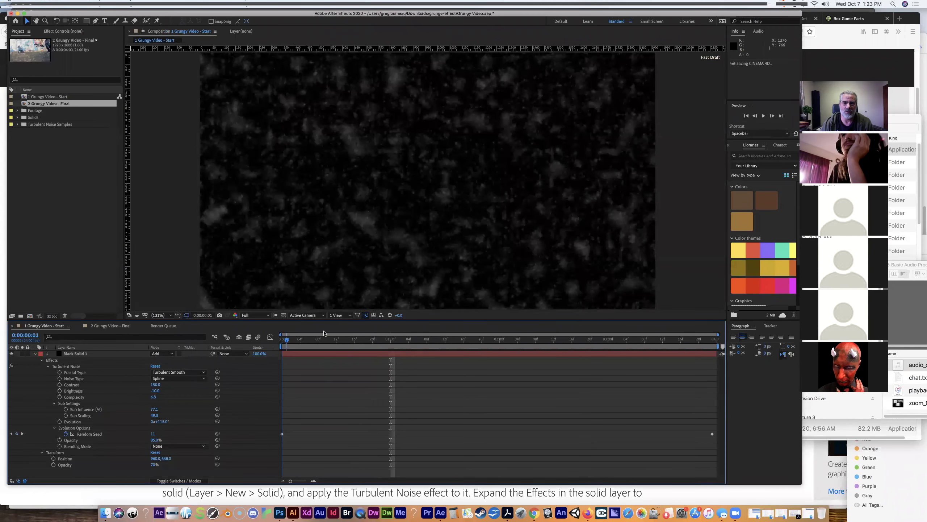
pyautogui.press('space')
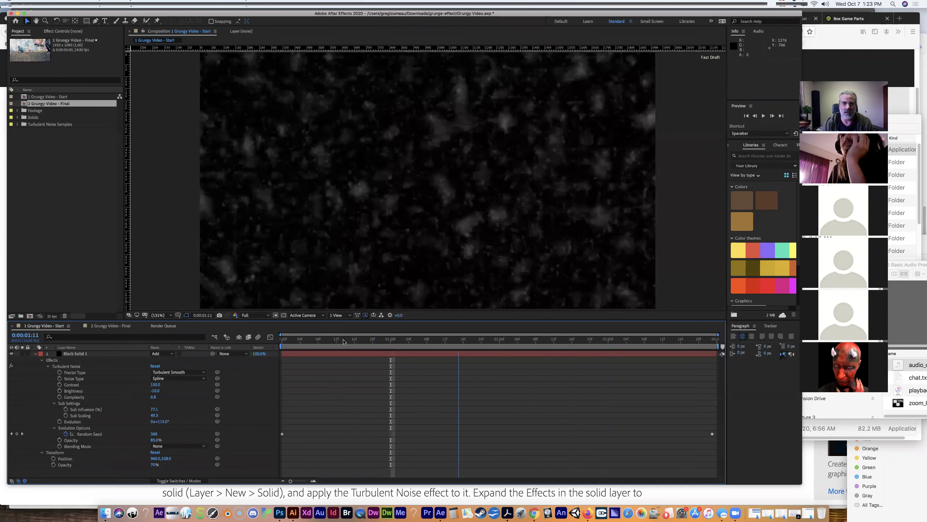
pyautogui.click(311, 339)
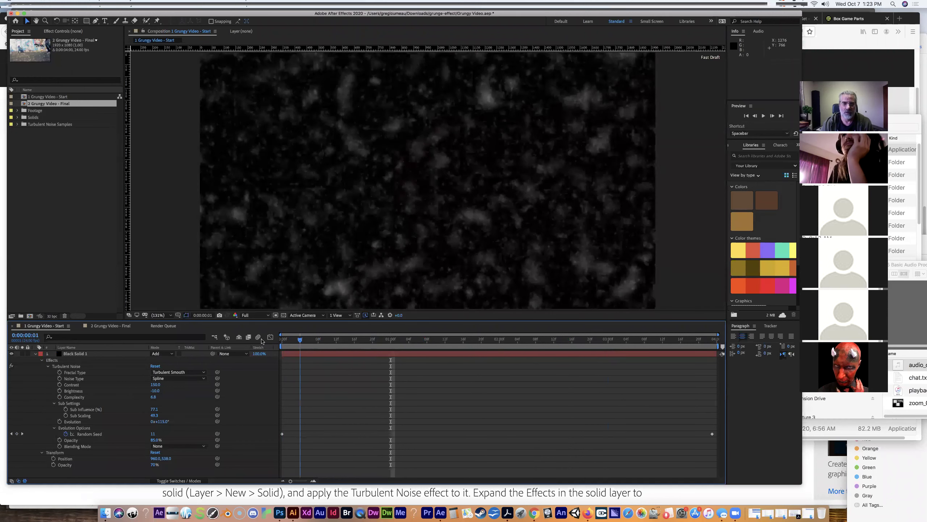
pyautogui.press('space')
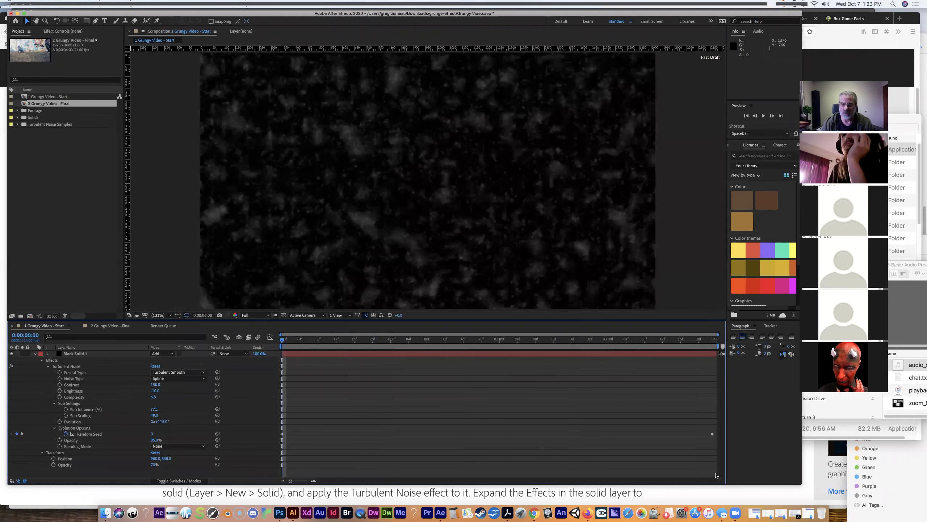
# - Switch to Firefox and read the tutorial's introduction to Turbulent Noise and its instructions for the cloud-like splotchy noise
pyautogui.click(588, 513)
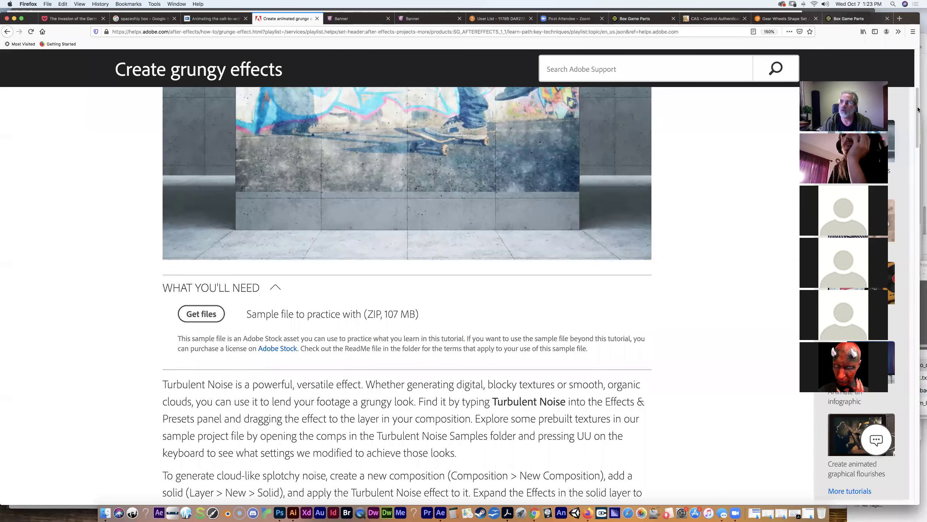
pyautogui.moveTo(917, 109); pyautogui.dragTo(917, 73)
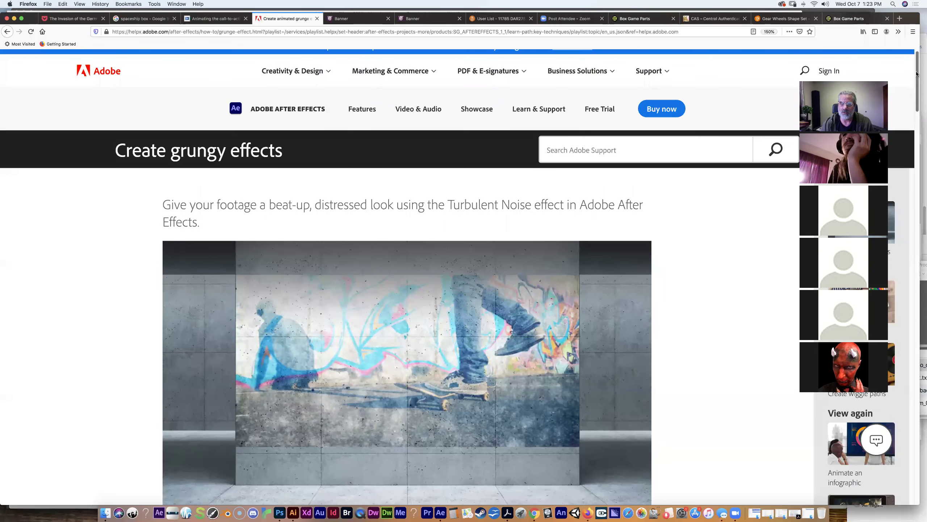
pyautogui.moveTo(916, 73); pyautogui.dragTo(912, 148)
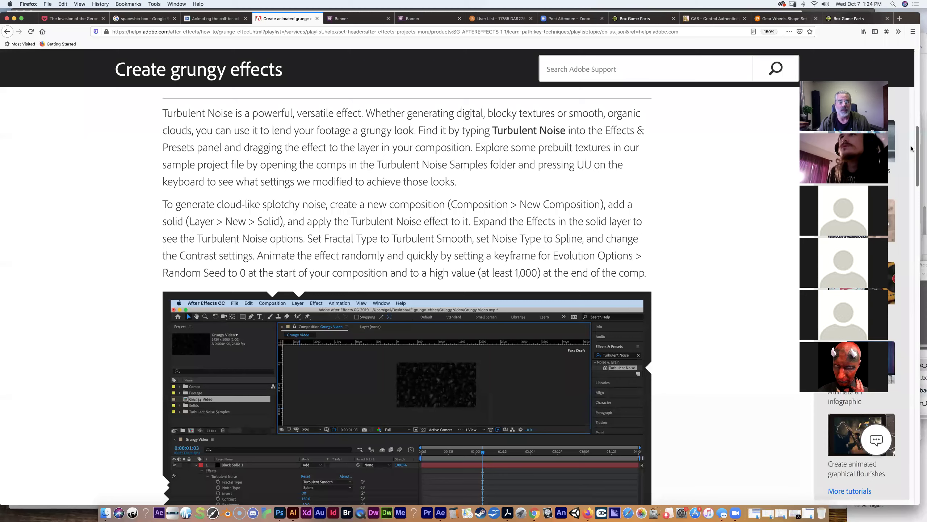
pyautogui.moveTo(916, 175); pyautogui.dragTo(923, 120)
pyautogui.scroll(5, 923, 120)
pyautogui.scroll(-5, 923, 148)
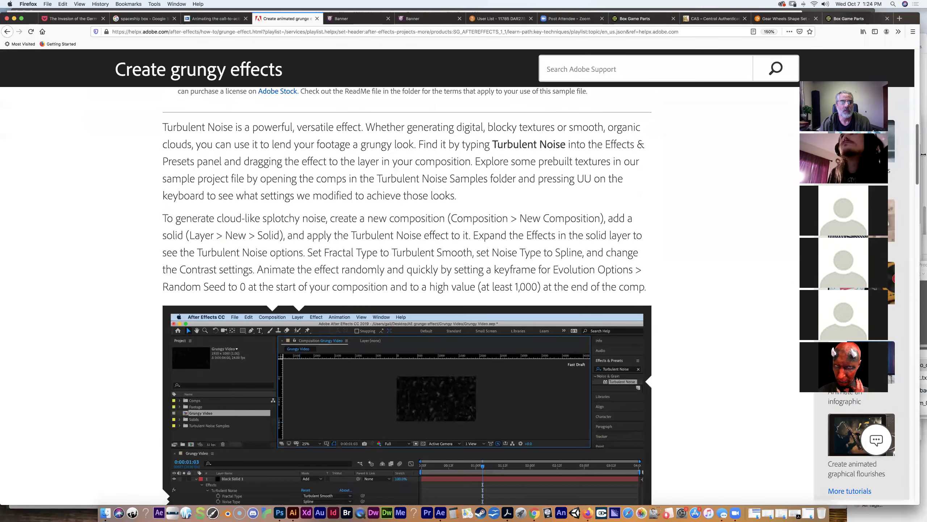
pyautogui.scroll(-1, 922, 162)
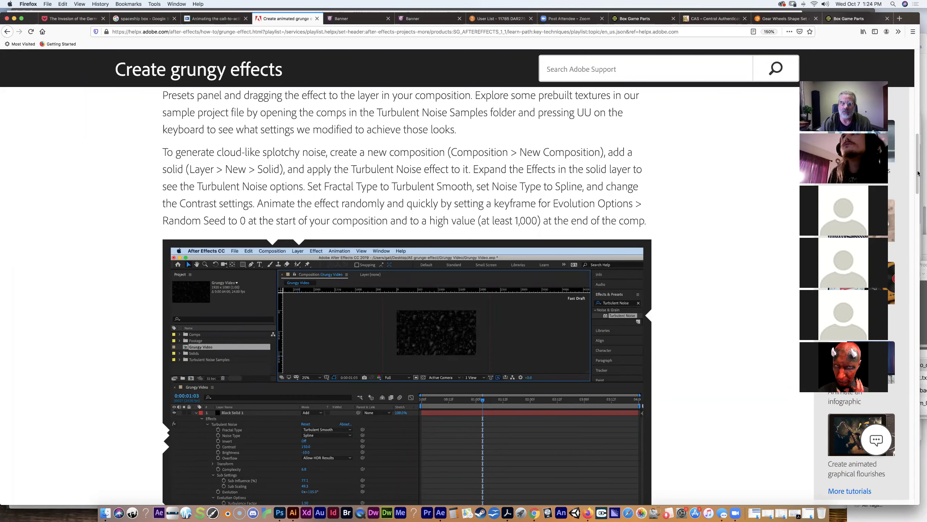
pyautogui.moveTo(917, 171); pyautogui.dragTo(915, 201)
pyautogui.scroll(-15, 915, 138)
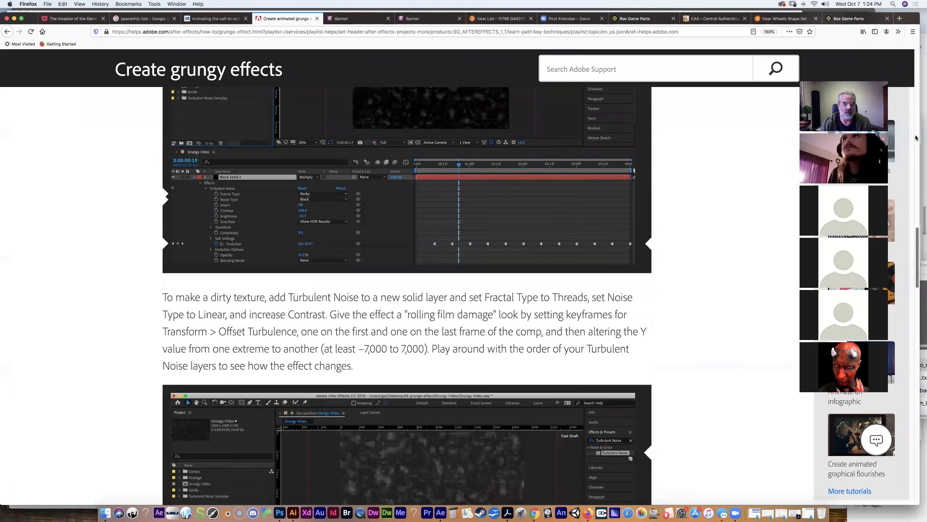
pyautogui.scroll(15, 915, 138)
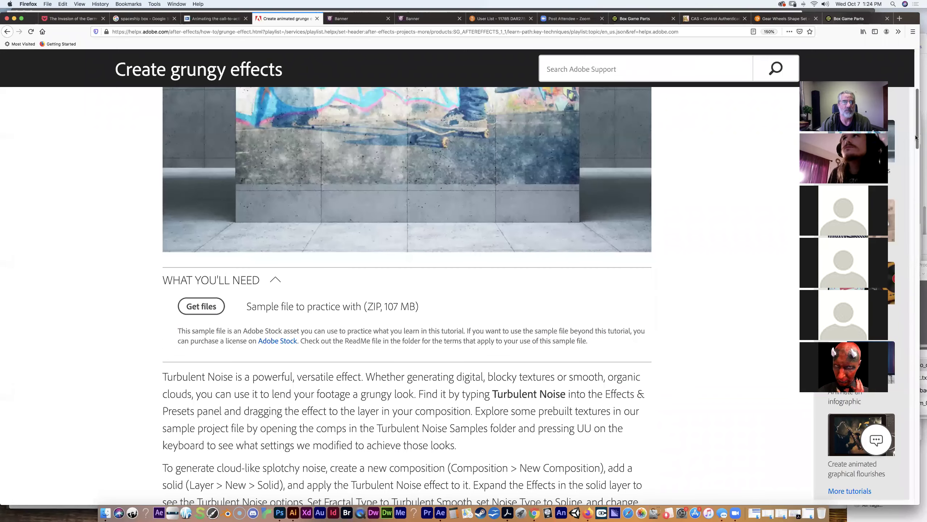
pyautogui.moveTo(915, 143); pyautogui.dragTo(914, 168)
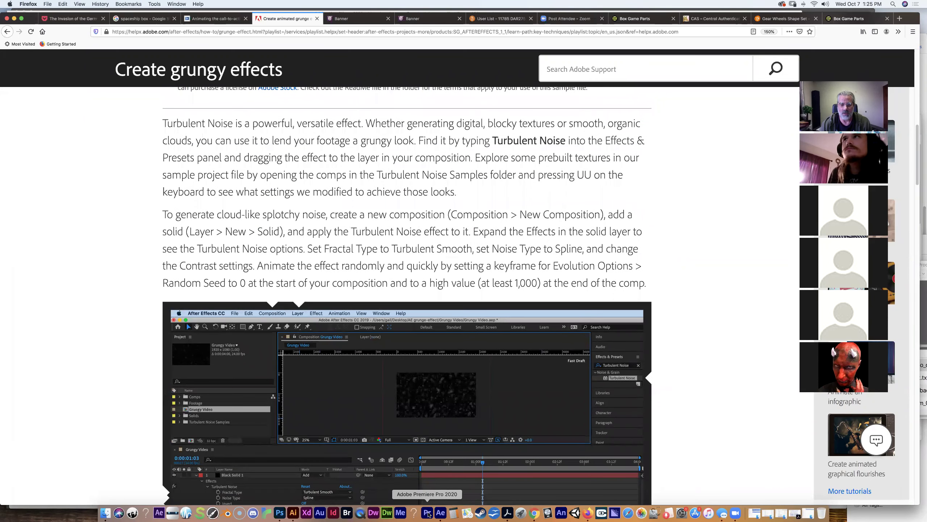
# - Switch After Effects to the Default workspace, find the Turbulent Noise effect by searching "turbulent noise", and go back to the Firefox tutorial
pyautogui.click(440, 513)
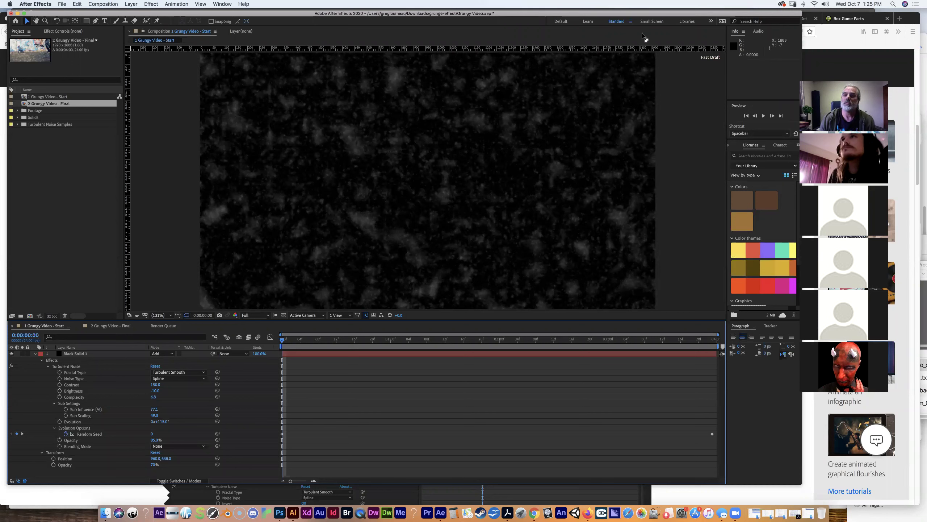
pyautogui.click(560, 22)
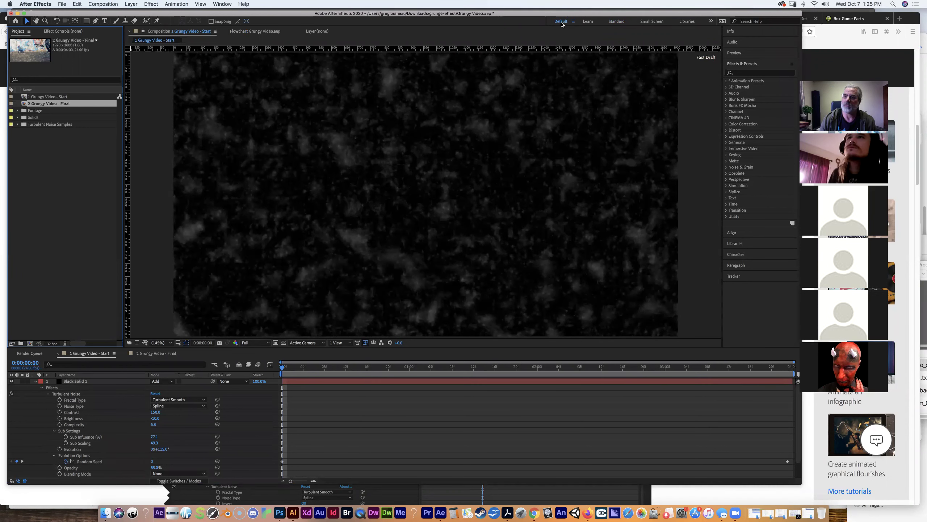
pyautogui.click(739, 73)
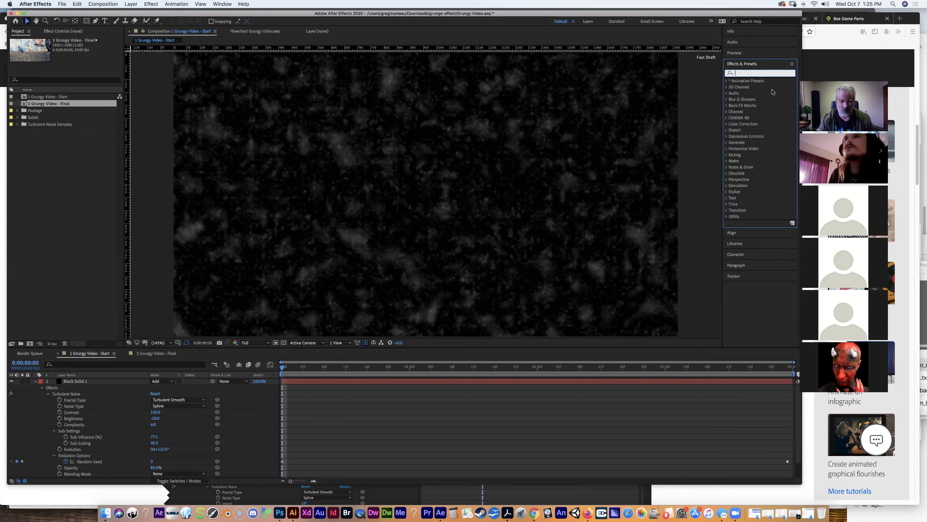
pyautogui.write('turbul')
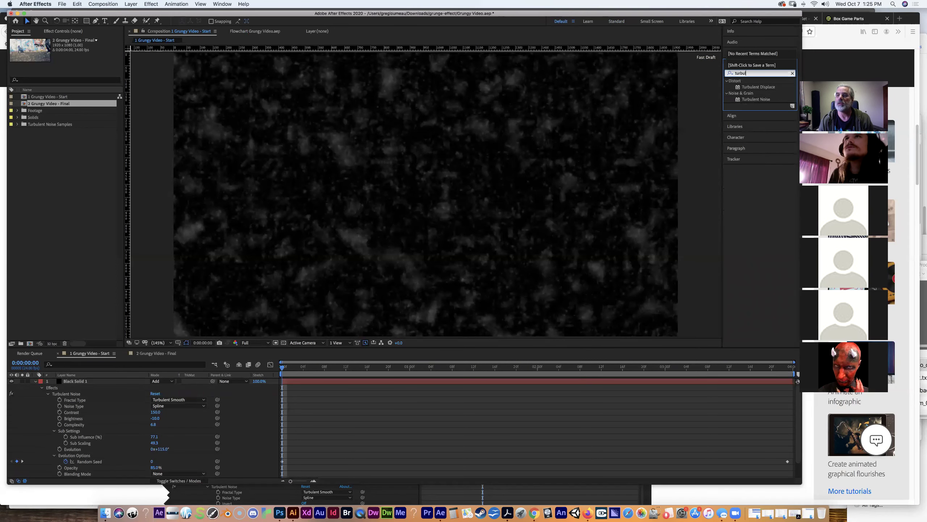
pyautogui.write('ent noi')
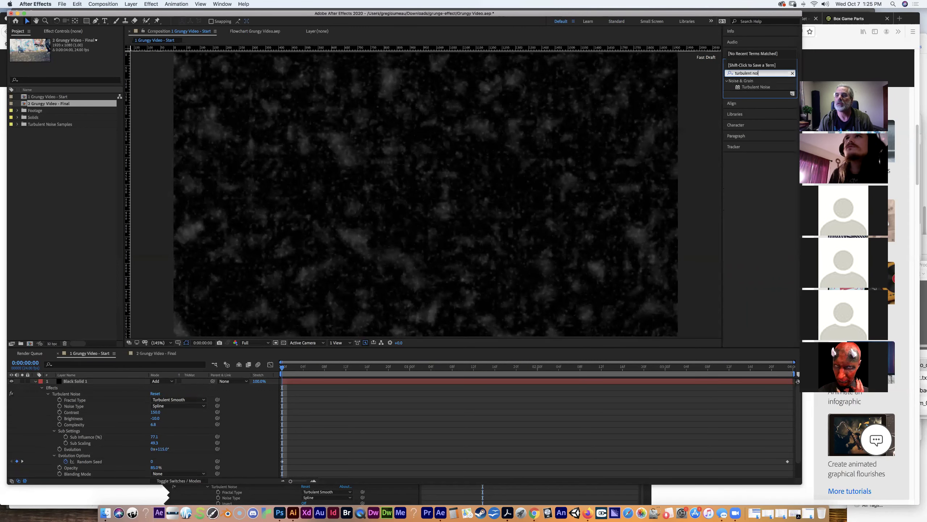
pyautogui.click(762, 88)
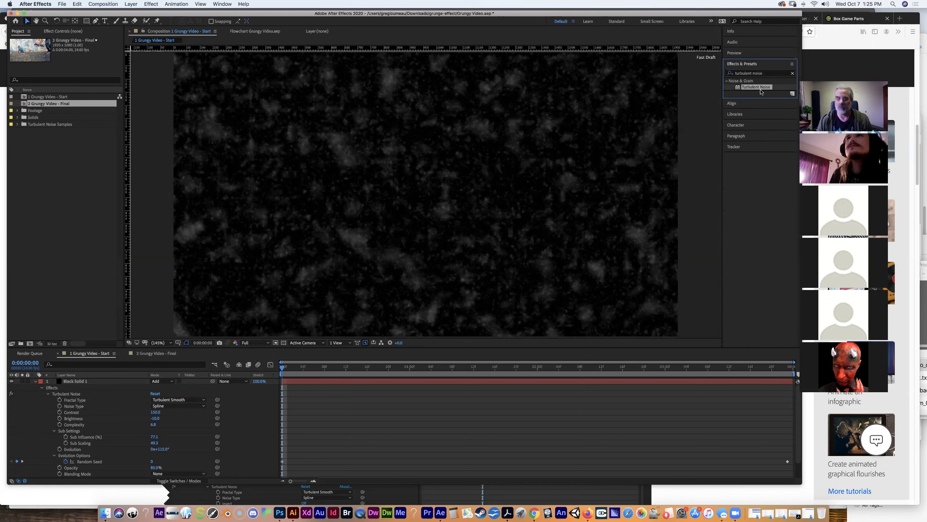
pyautogui.click(589, 513)
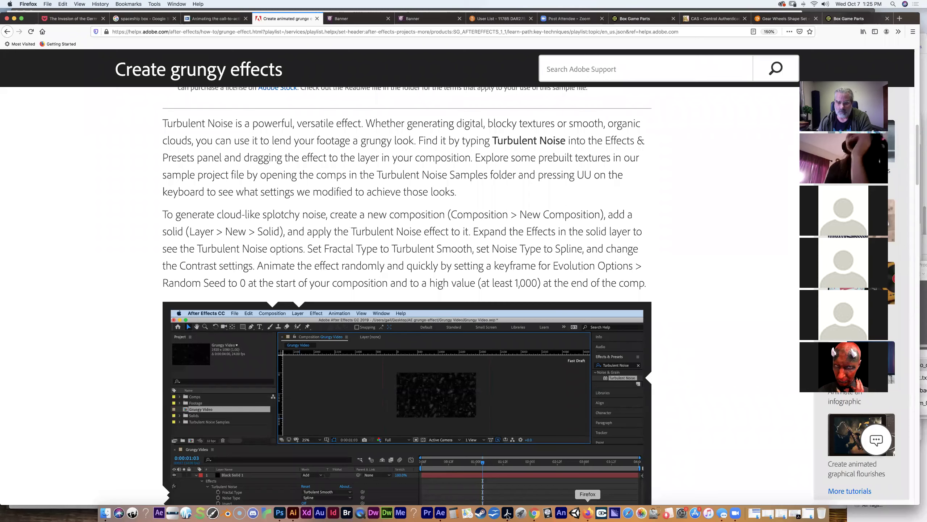
# - Read the tutorial's Turbulent Noise instructions on exploring the sample textures and generating cloud-like splotchy noise in Firefox
pyautogui.click(439, 513)
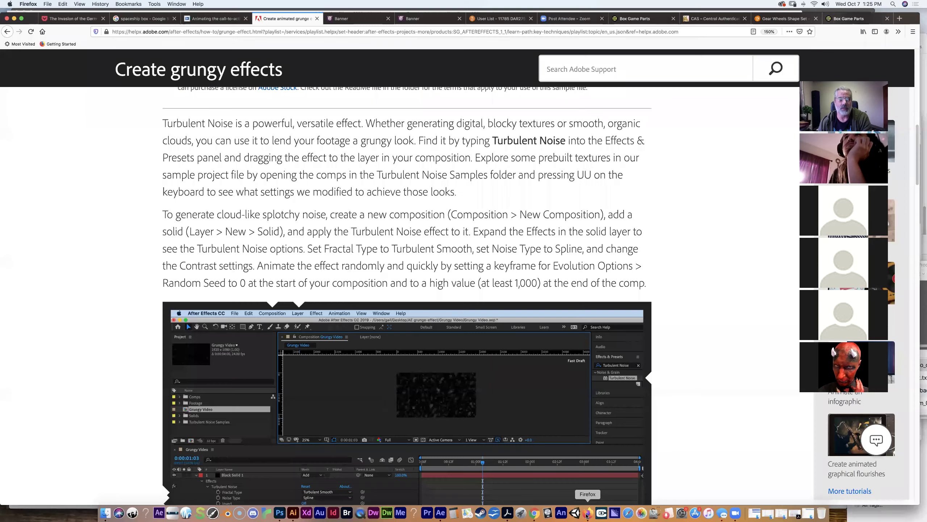
pyautogui.click(587, 513)
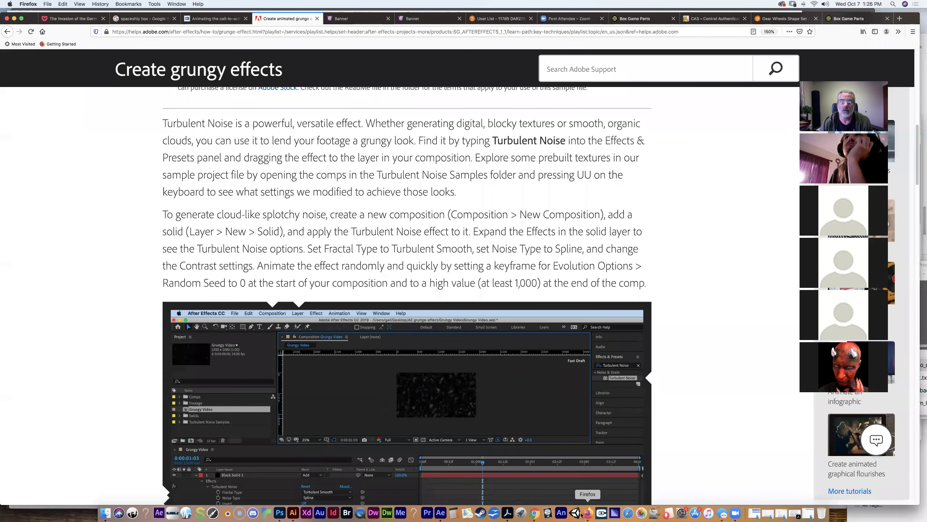
pyautogui.moveTo(914, 173)
pyautogui.mouseDown()
pyautogui.moveTo(912, 328)
pyautogui.moveTo(923, 137)
pyautogui.moveTo(922, 165)
pyautogui.mouseUp()
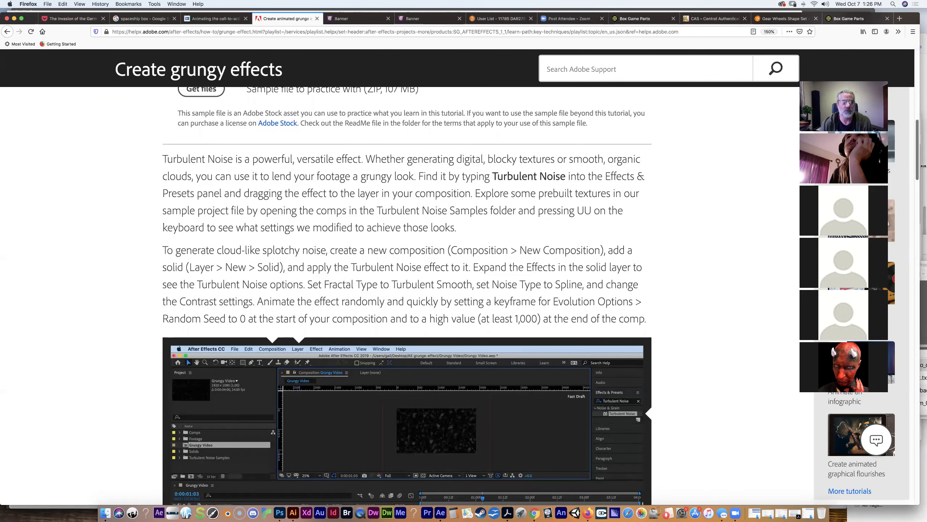
pyautogui.scroll(-5, 923, 165)
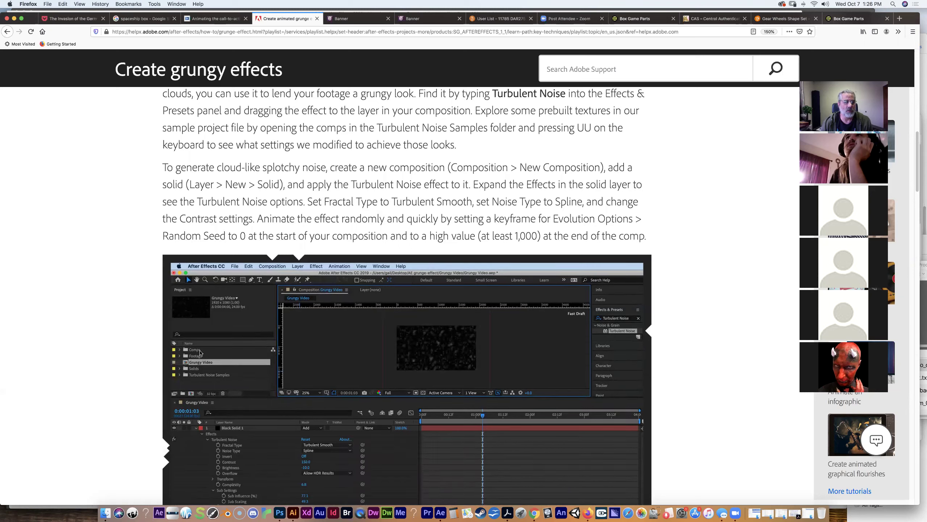
# - Switch to After Effects, expand the Turbulent Noise Samples folder in the project, and open the Turbulent Noise Blocky Digital composition
pyautogui.click(440, 513)
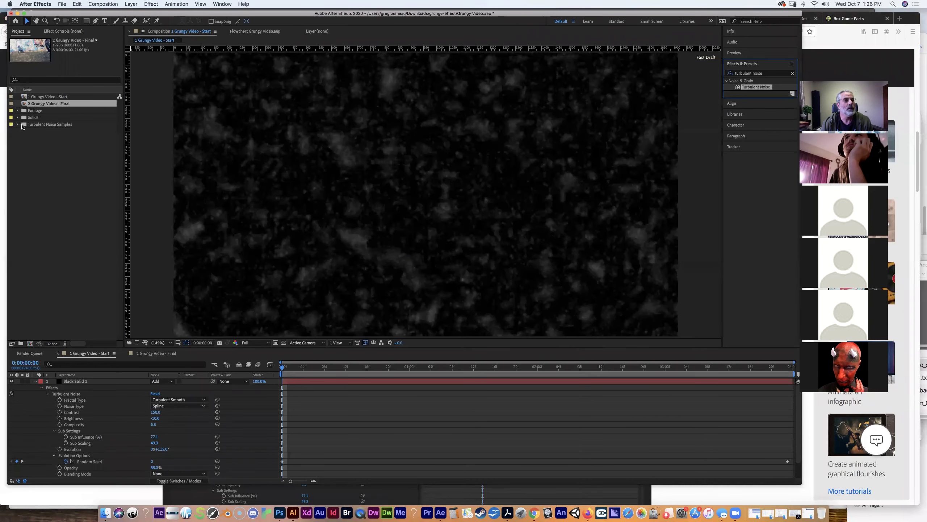
pyautogui.click(23, 125)
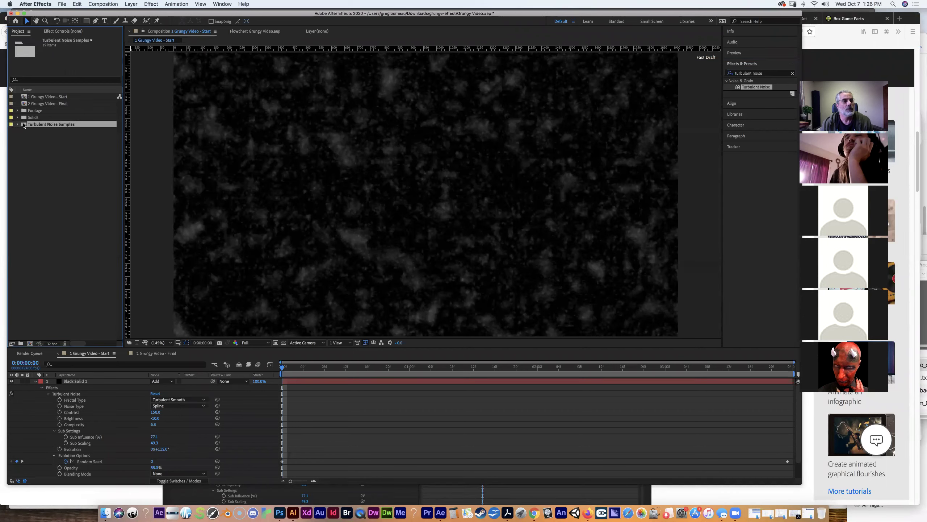
pyautogui.doubleClick(24, 125)
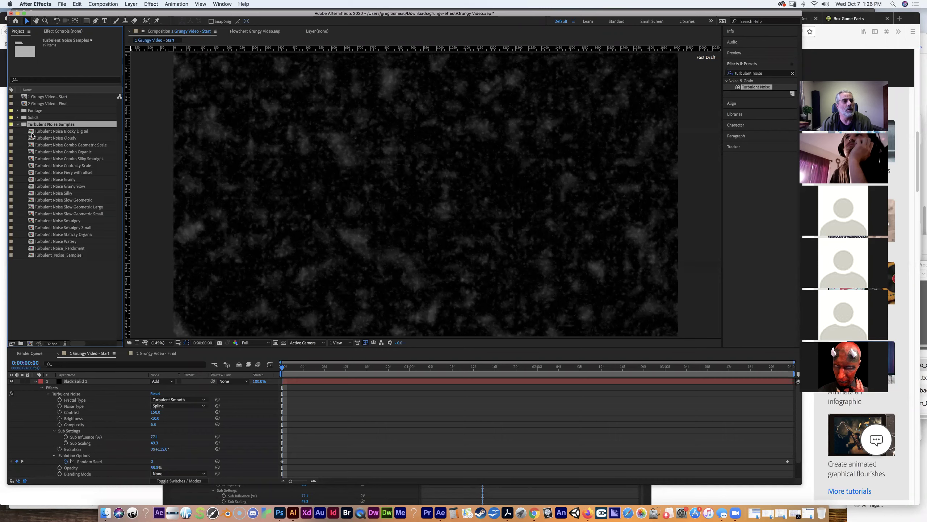
pyautogui.doubleClick(31, 132)
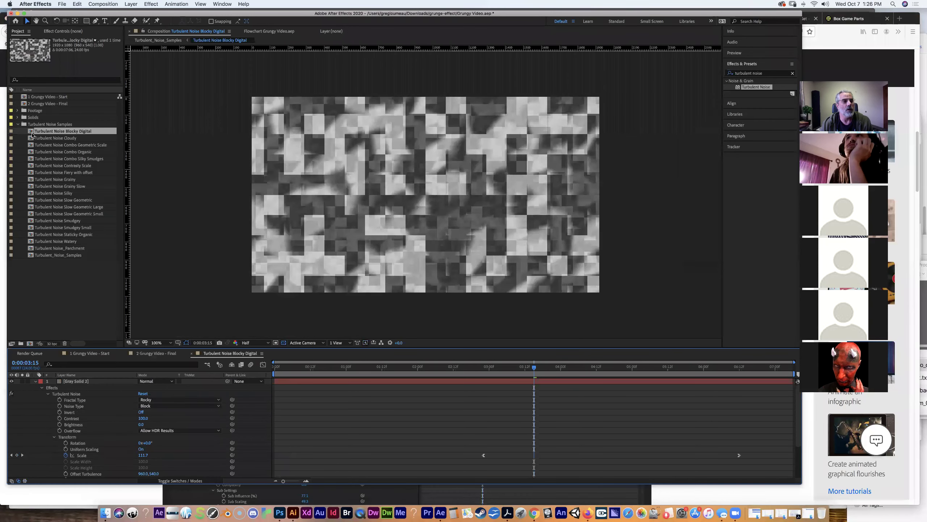
pyautogui.doubleClick(23, 125)
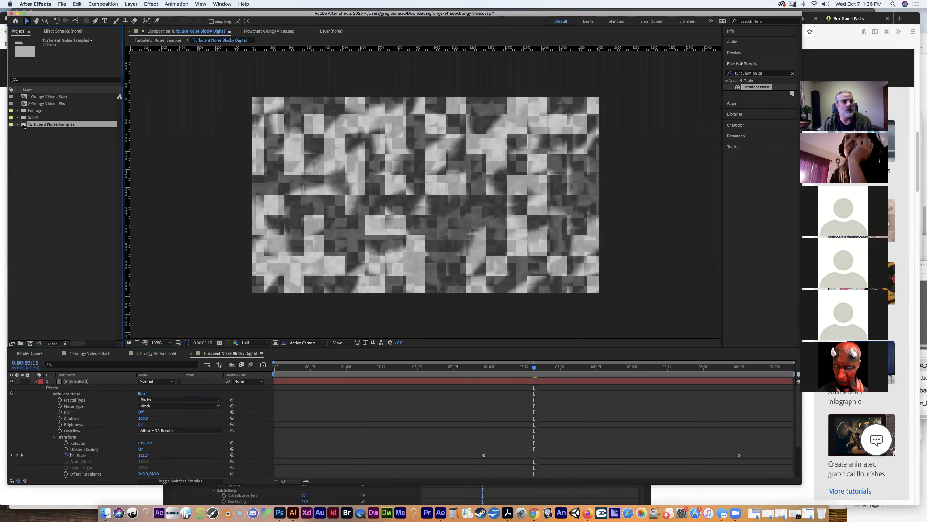
pyautogui.doubleClick(22, 125)
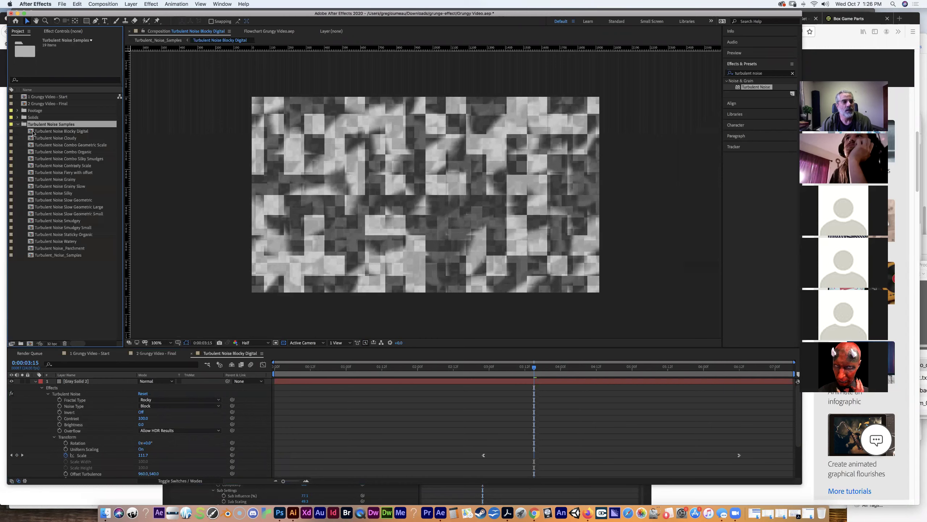
pyautogui.click(33, 132)
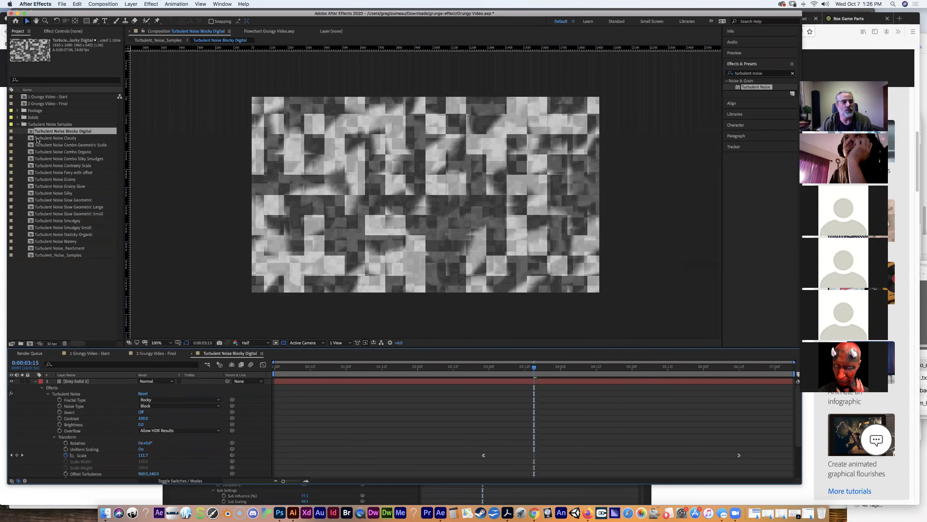
# - View the Cloudy, Combo Geometric Scale, Combo Organic, Grainy, Staticky Organic, Silky and Slow Geometric Large sample compositions
pyautogui.doubleClick(37, 139)
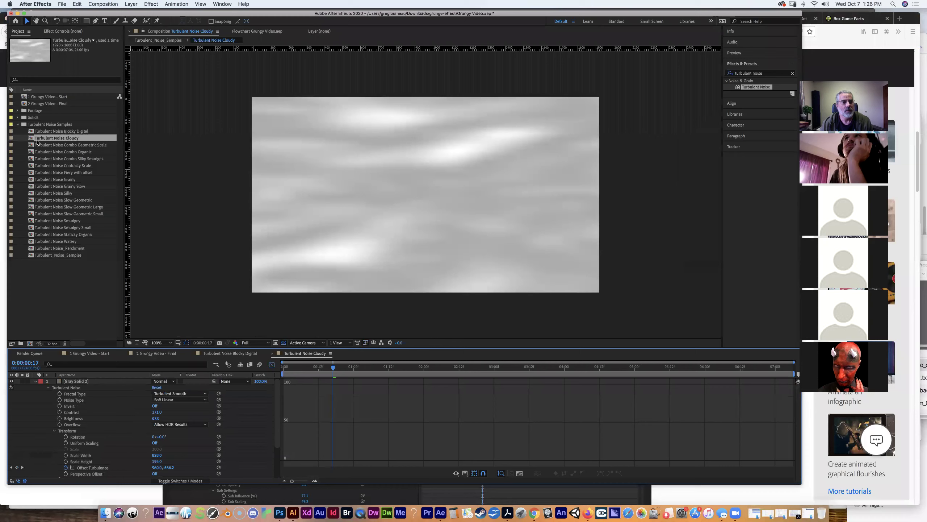
pyautogui.doubleClick(39, 146)
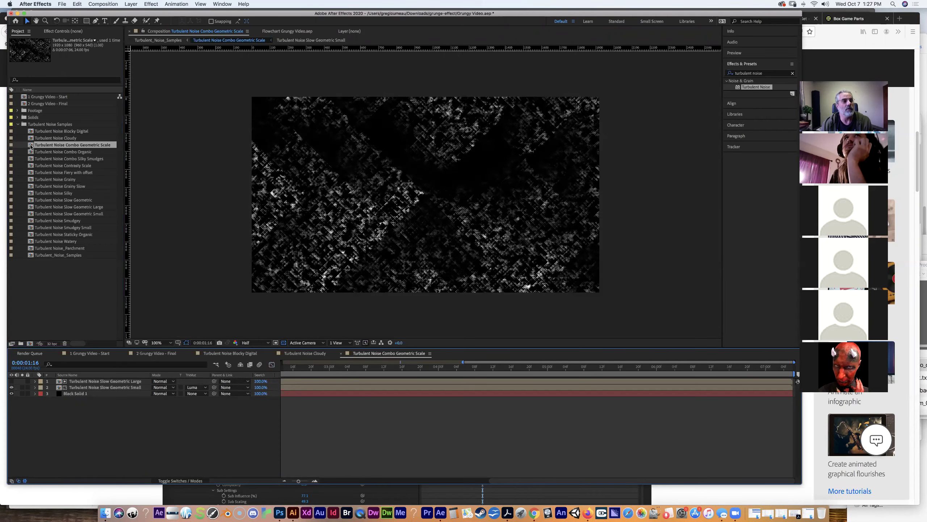
pyautogui.doubleClick(42, 138)
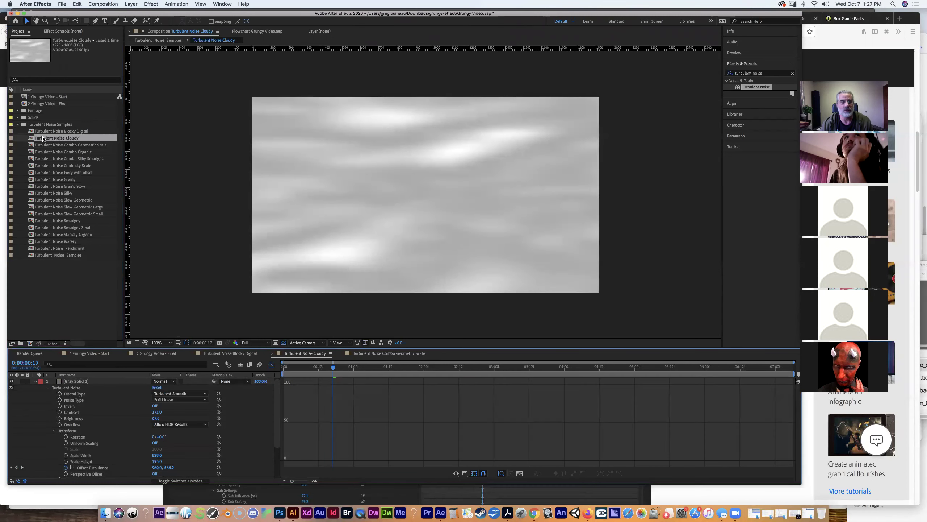
pyautogui.doubleClick(48, 151)
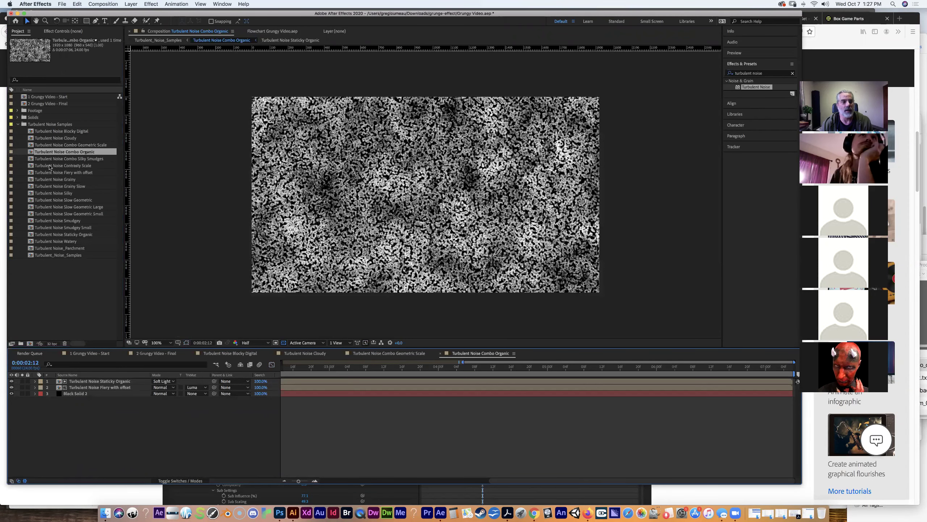
pyautogui.doubleClick(45, 180)
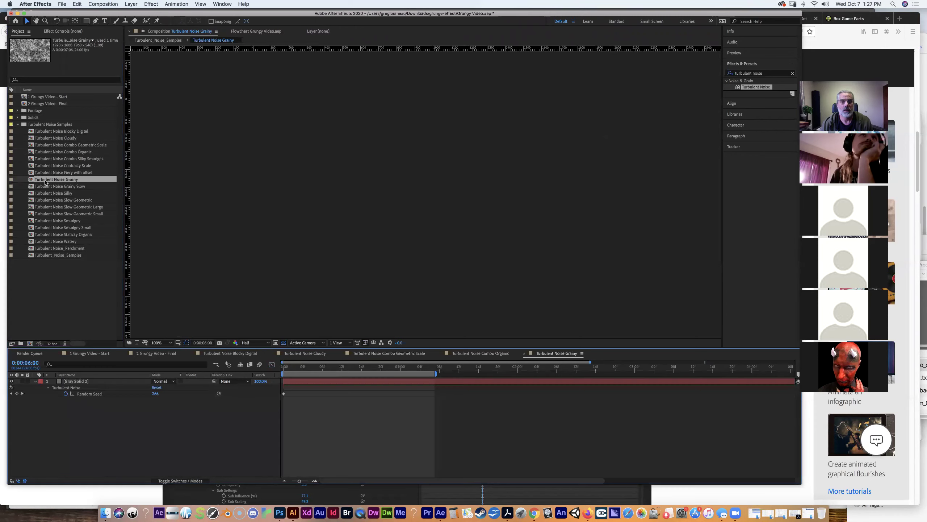
pyautogui.click(50, 235)
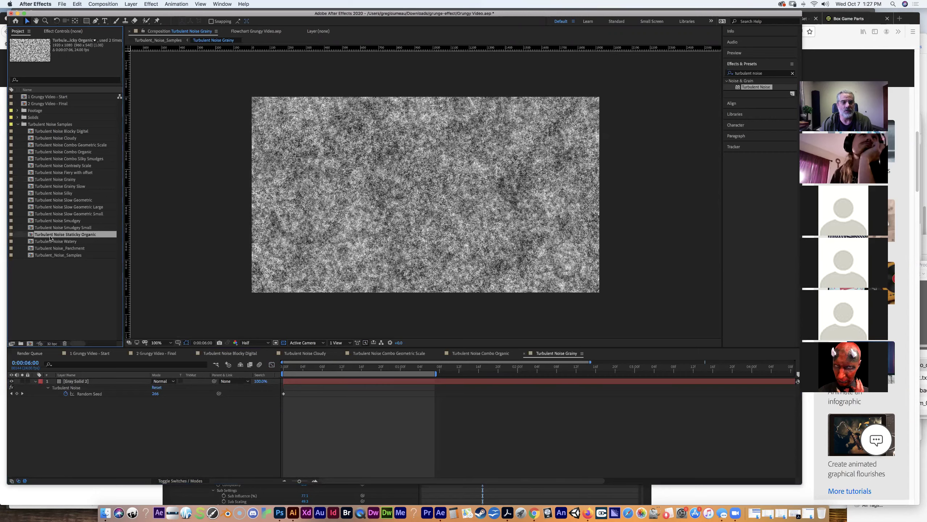
pyautogui.doubleClick(50, 235)
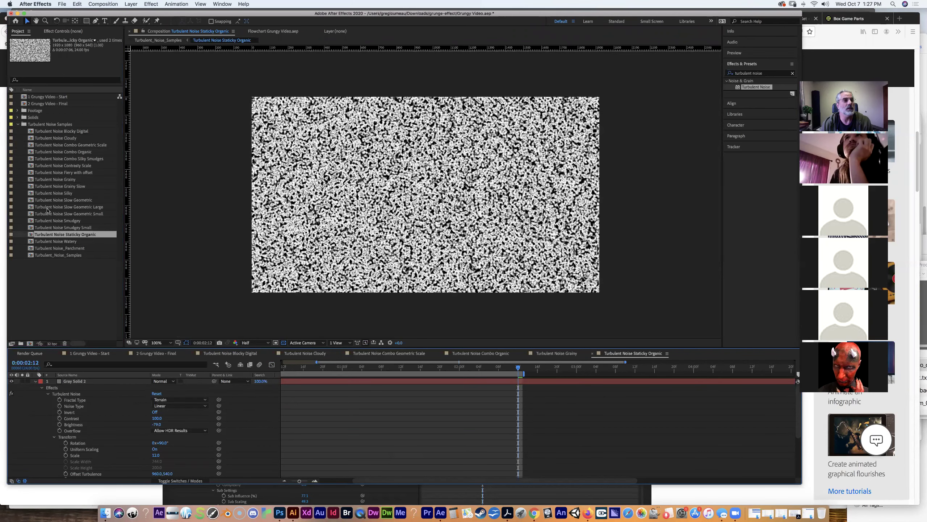
pyautogui.doubleClick(51, 193)
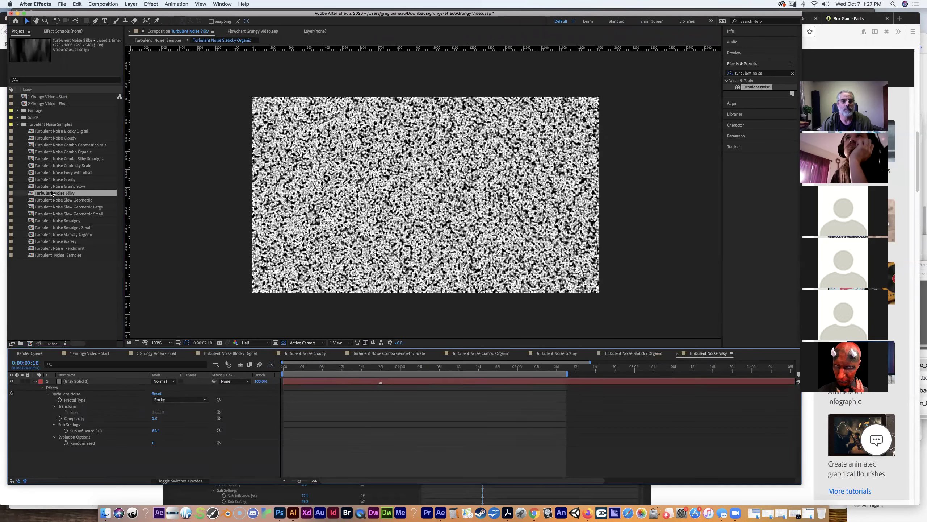
pyautogui.doubleClick(58, 207)
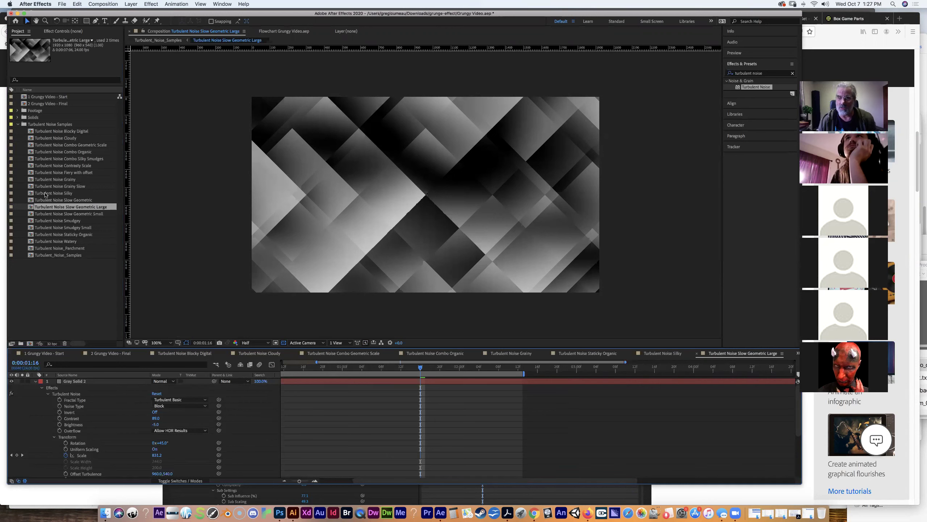
# - Collapse the Turbulent Noise Samples folder, reopen the 1 Grungy Video - Start composition, and briefly preview its noise animation
pyautogui.click(18, 124)
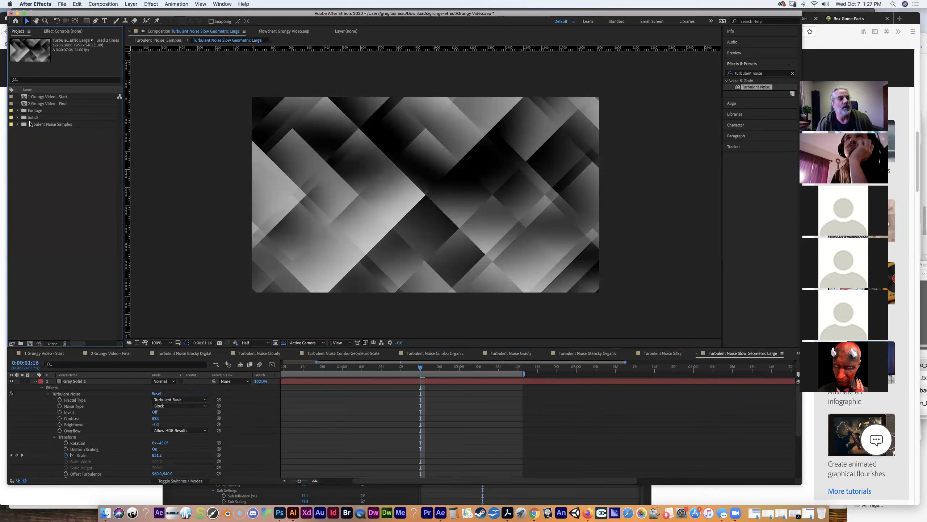
pyautogui.click(41, 99)
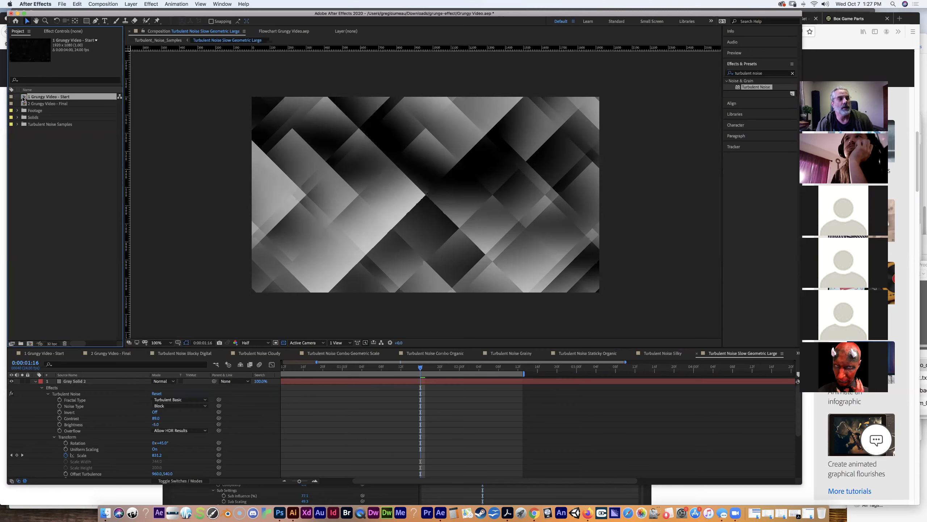
pyautogui.doubleClick(23, 99)
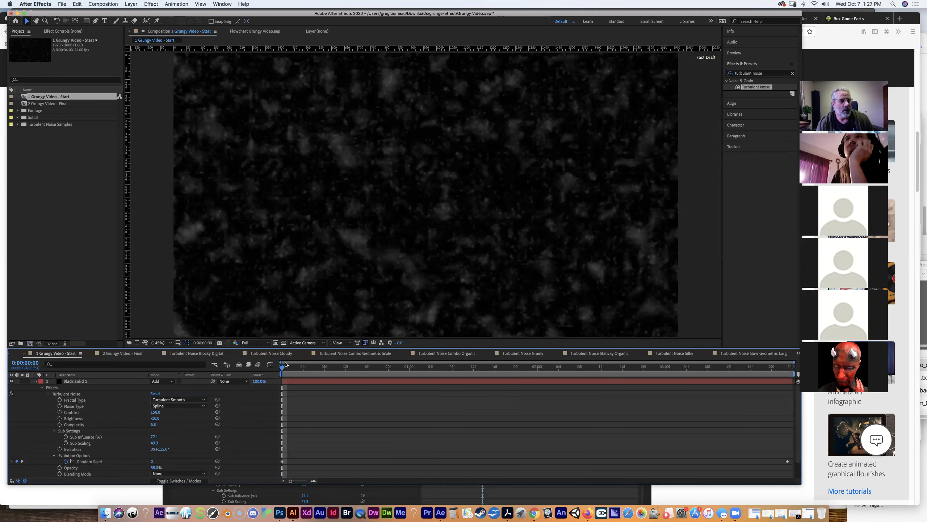
pyautogui.press('space')
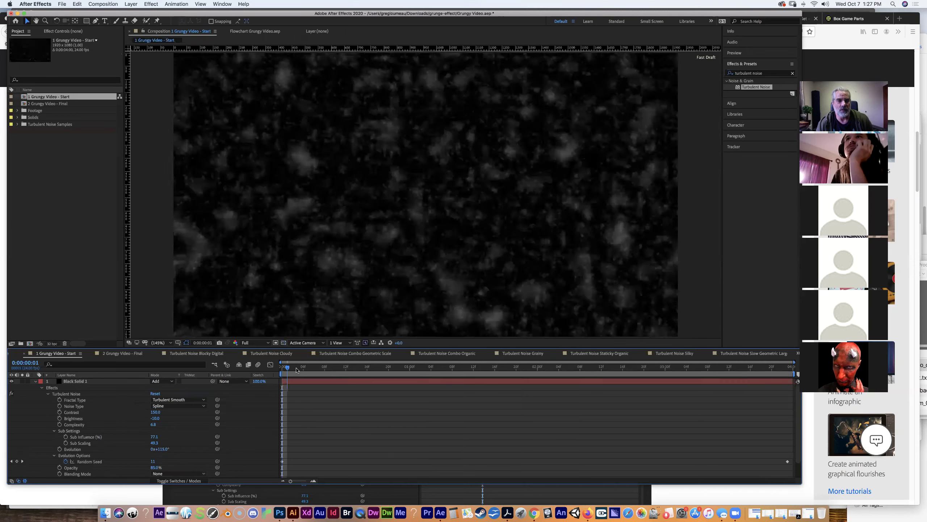
pyautogui.press('space')
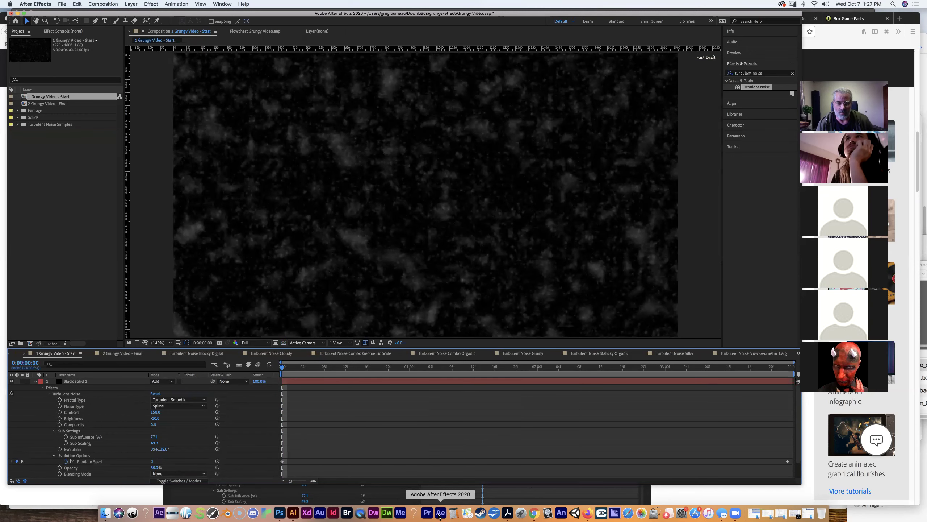
# - Check the Firefox tutorial, return to After Effects, and create a new composition named "sample" with the offered settings
pyautogui.click(588, 513)
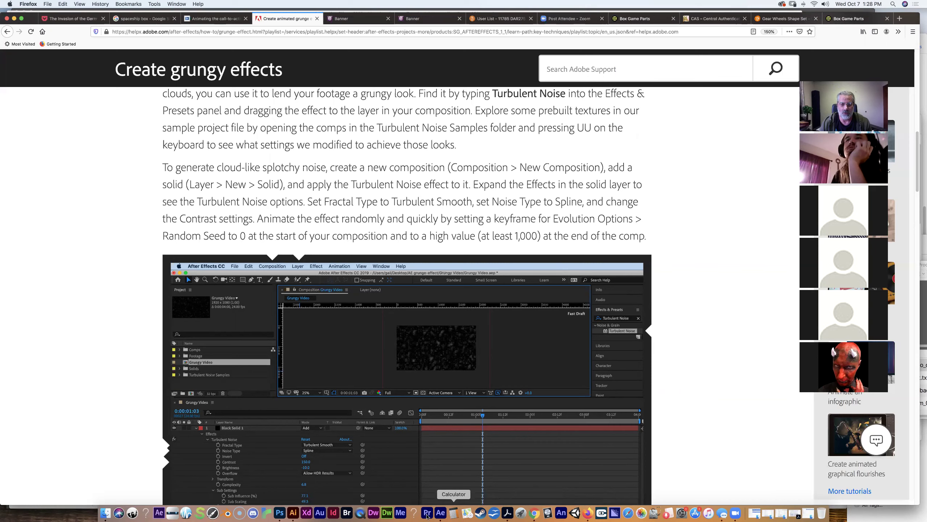
pyautogui.click(440, 512)
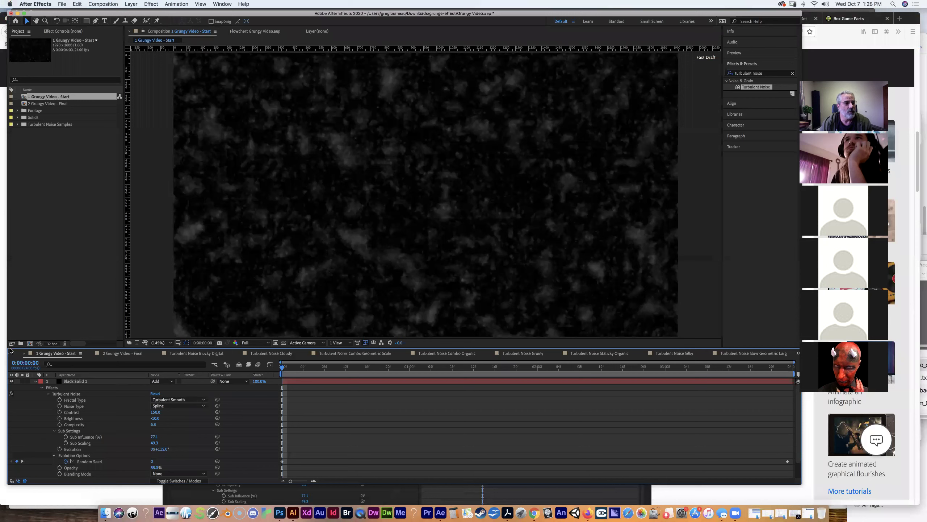
pyautogui.click(29, 344)
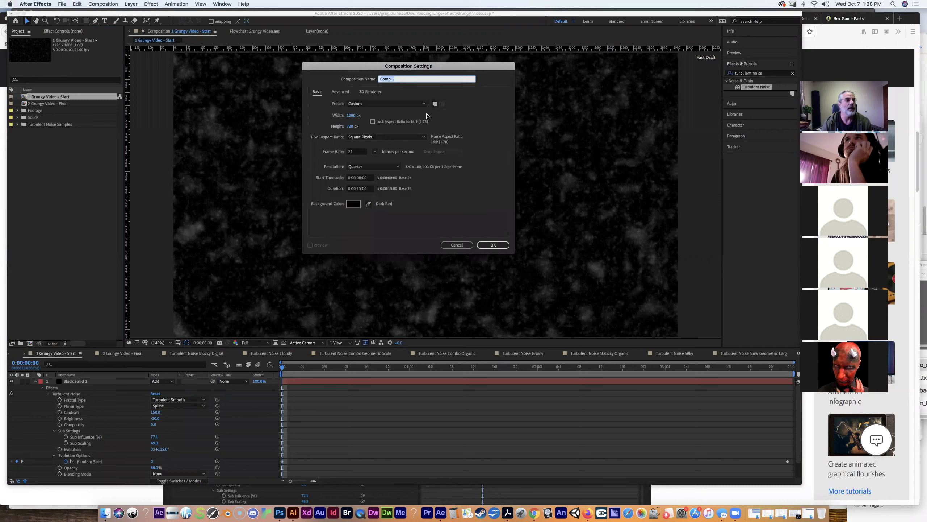
pyautogui.write('sample')
pyautogui.click(501, 245)
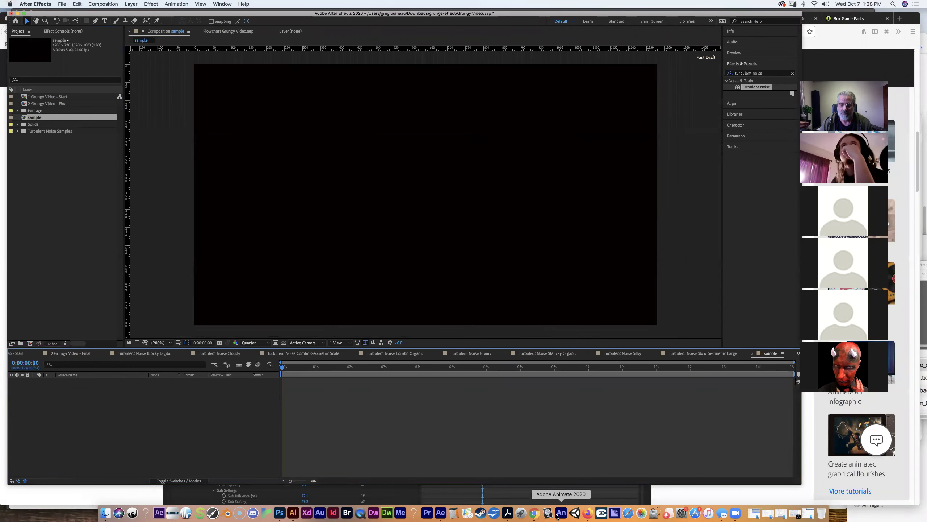
# - Recheck the Firefox tutorial, start a new solid layer in the sample composition in After Effects, and open its colour for editing
pyautogui.click(588, 513)
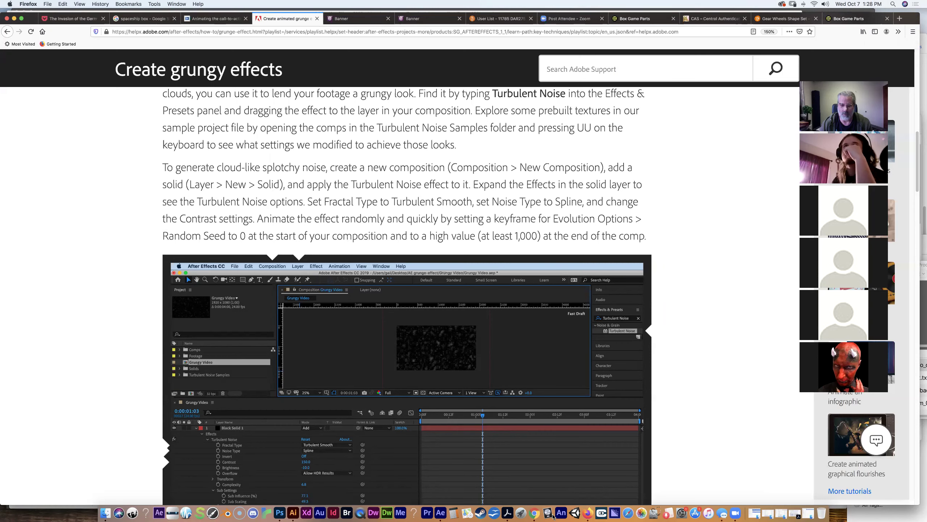
pyautogui.click(441, 513)
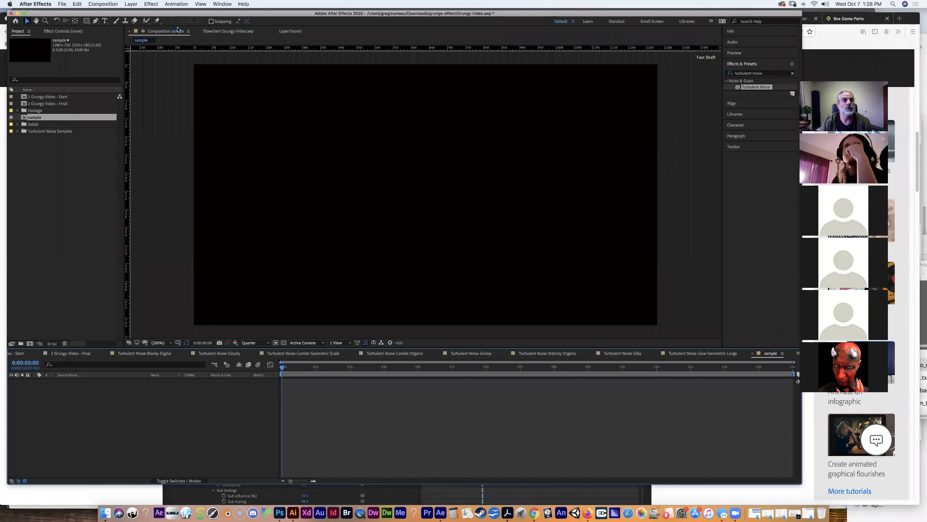
pyautogui.click(130, 4)
pyautogui.moveTo(133, 13)
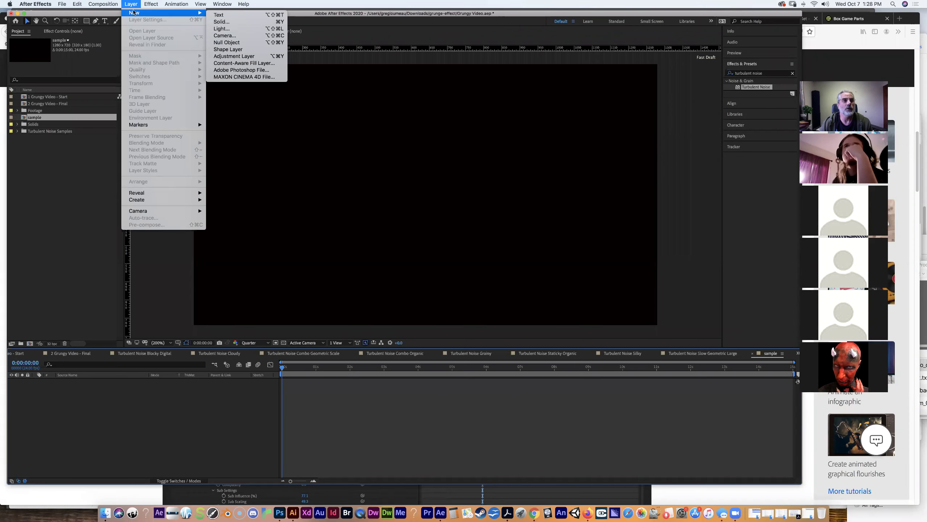
pyautogui.click(223, 22)
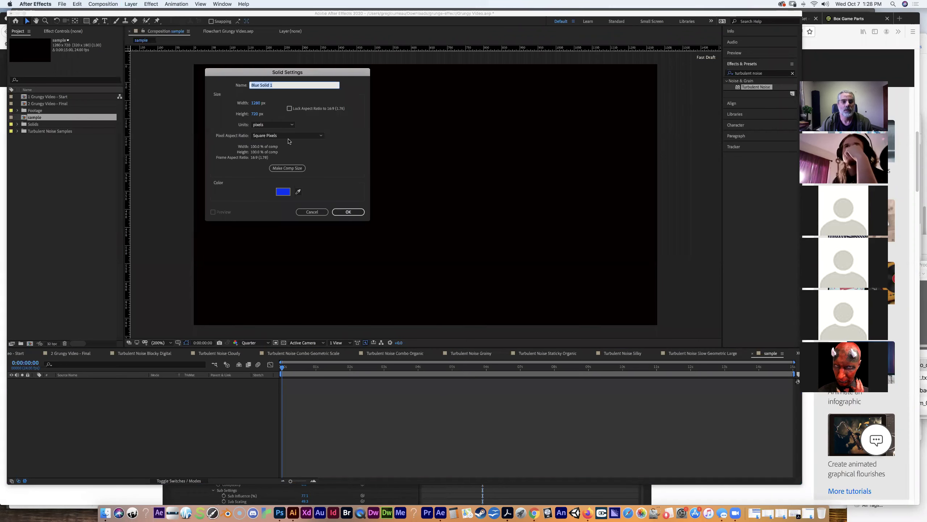
pyautogui.click(284, 192)
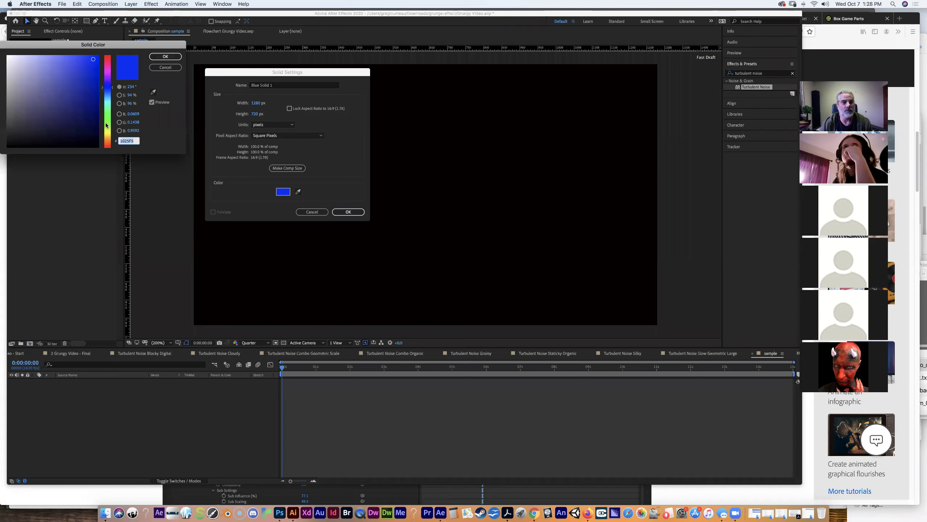
# - Set the new solid's color to white (FFFFFF) and create the 1280 × 720 px solid layer in the sample composition
pyautogui.moveTo(82, 121)
pyautogui.mouseDown()
pyautogui.moveTo(96, 149)
pyautogui.moveTo(3, 49)
pyautogui.mouseUp()
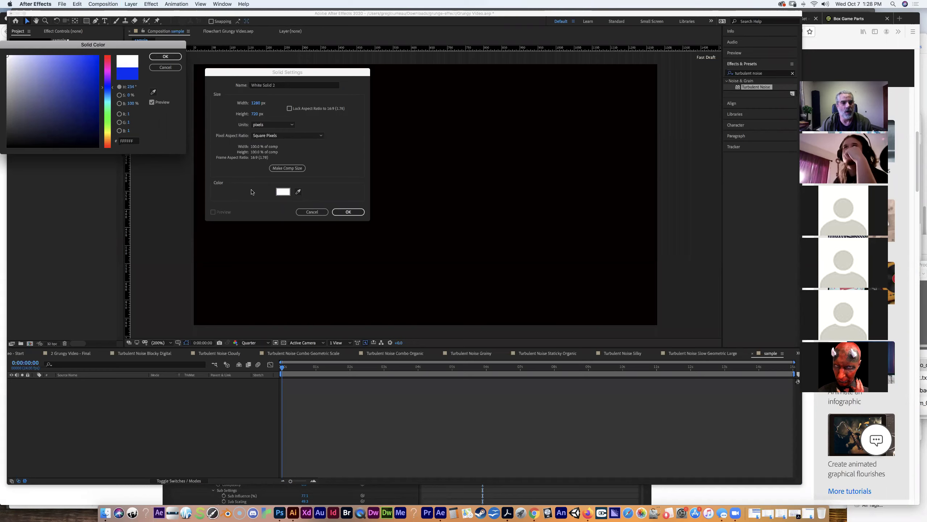
pyautogui.click(165, 56)
pyautogui.click(347, 211)
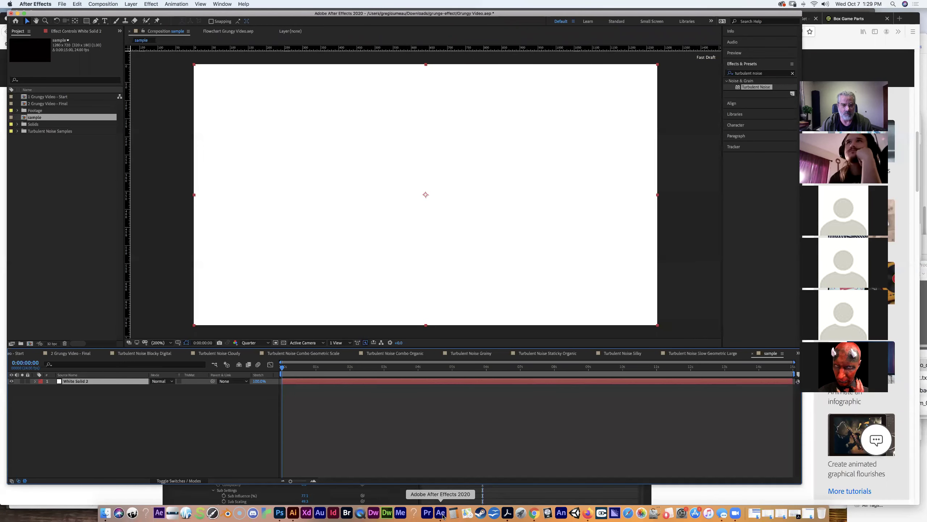
# - Consult the grungy effects tutorial in Firefox and apply the Turbulent Noise effect to the white solid in After Effects
pyautogui.click(587, 514)
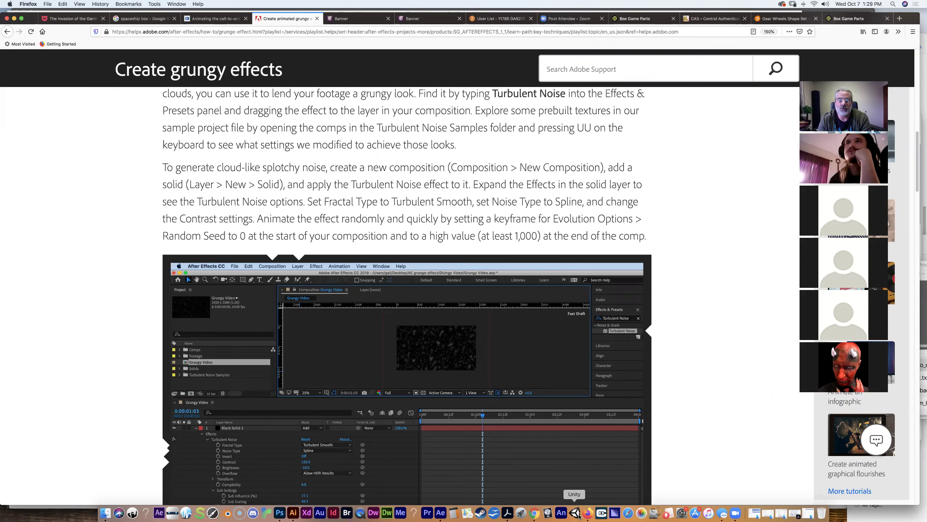
pyautogui.click(441, 513)
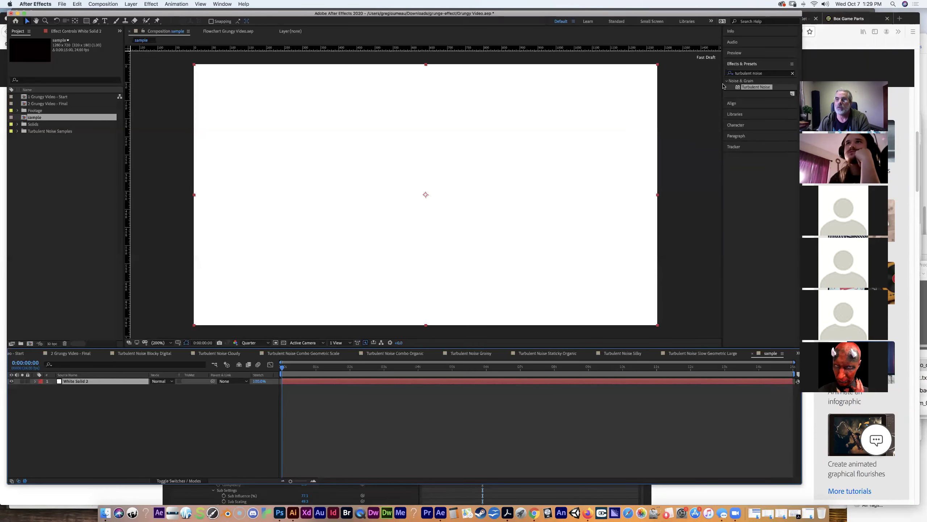
pyautogui.moveTo(741, 90); pyautogui.dragTo(416, 227)
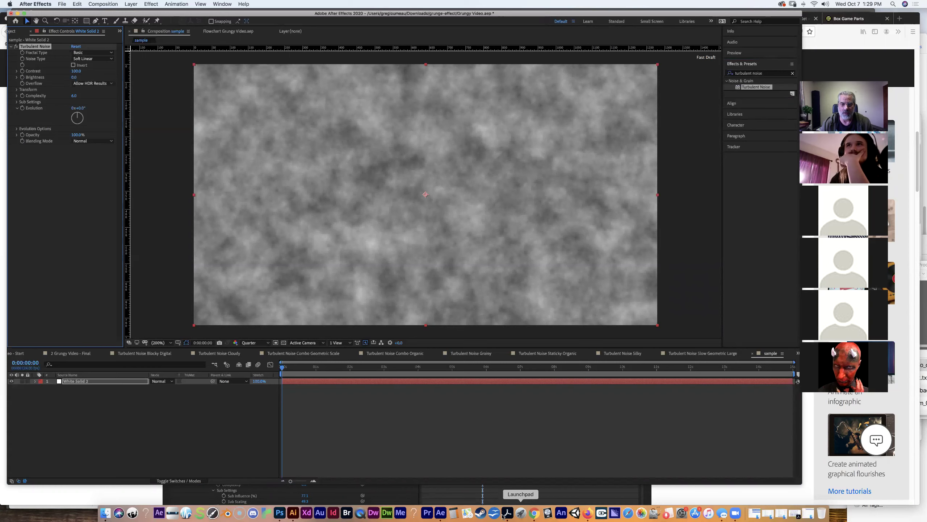
# - Check the tutorial in Firefox and expand the white solid's Turbulent Noise properties in the After Effects timeline
pyautogui.click(587, 515)
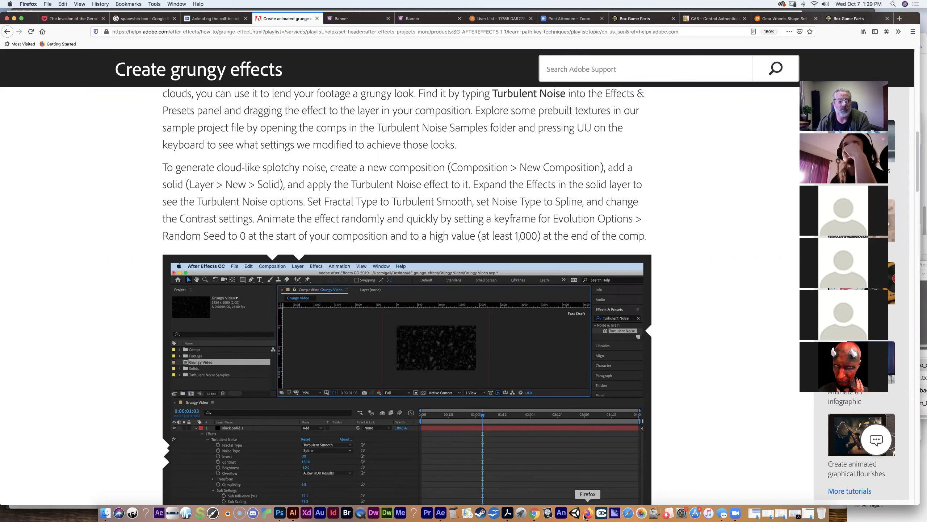
pyautogui.click(438, 513)
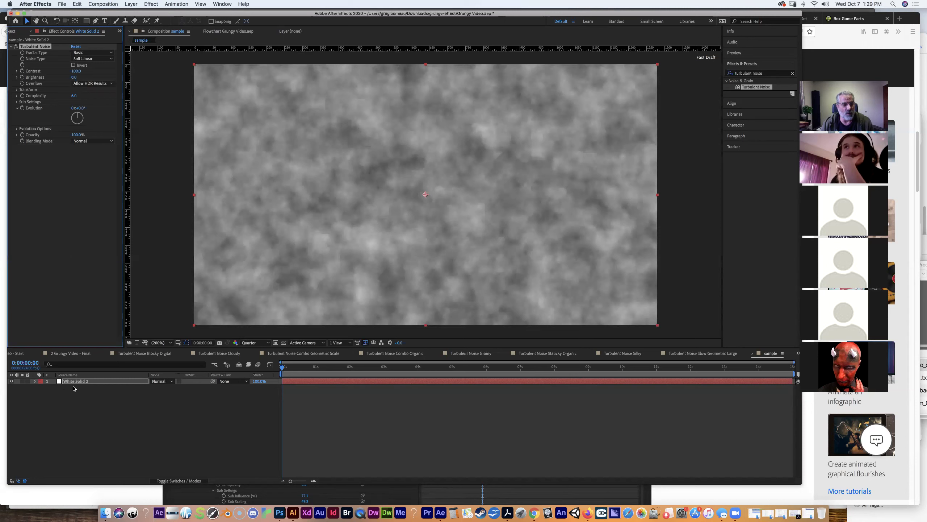
pyautogui.click(35, 381)
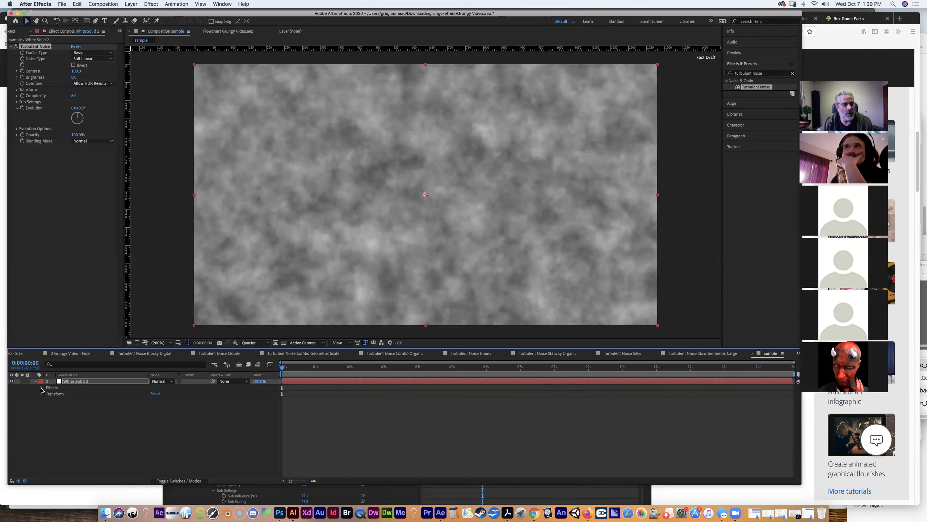
pyautogui.click(42, 388)
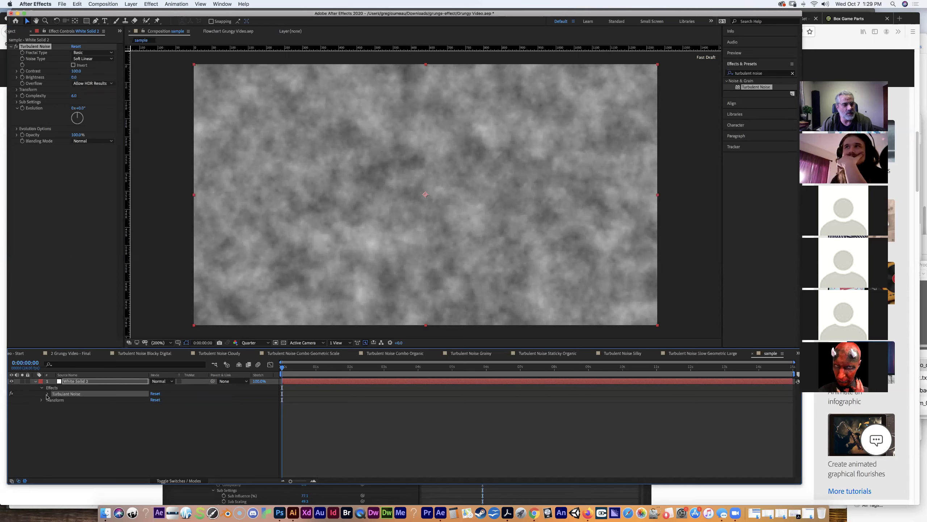
pyautogui.click(47, 394)
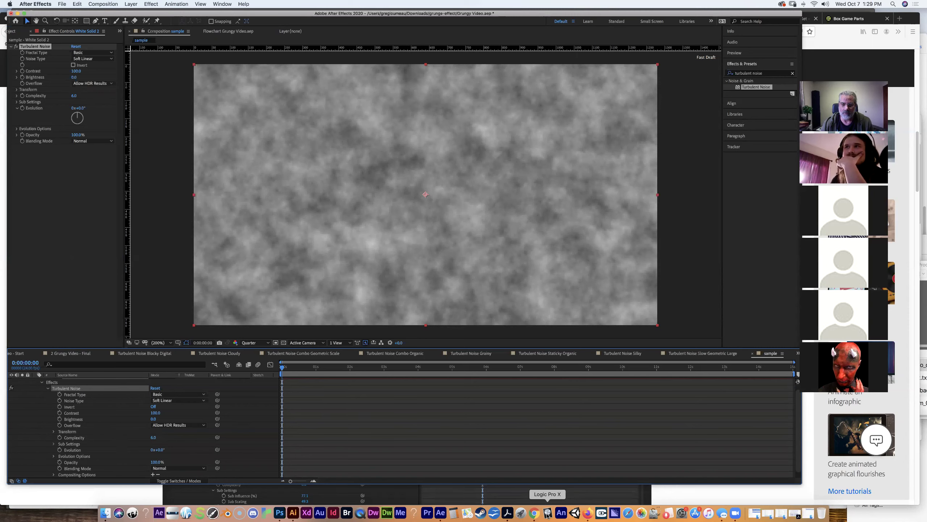
# - Following the Firefox tutorial, set Turbulent Noise's Fractal Type to Turbulent Smooth and its Noise Type to Spline in After Effects
pyautogui.click(587, 513)
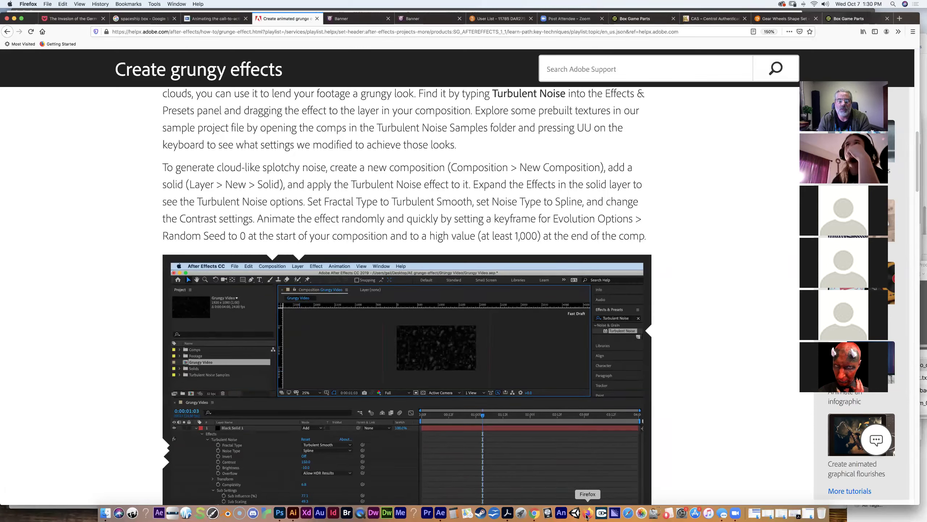
pyautogui.click(441, 513)
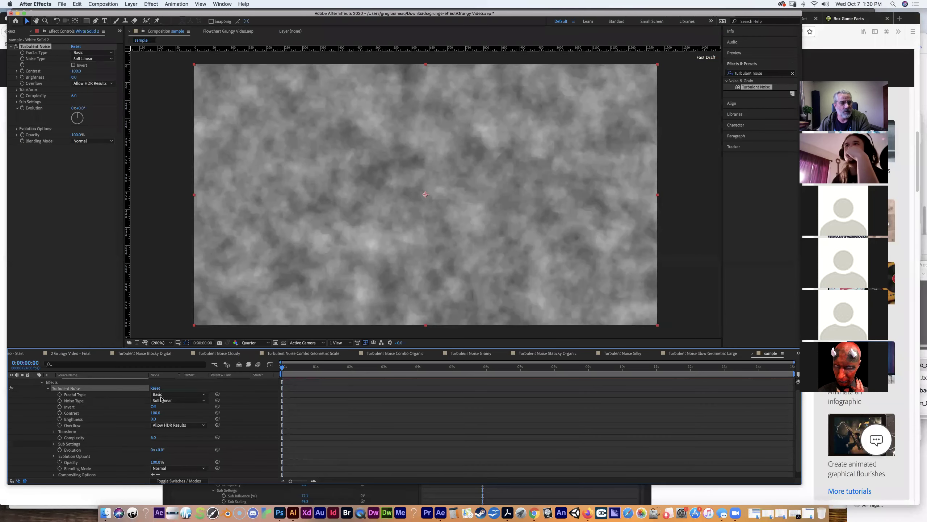
pyautogui.click(202, 395)
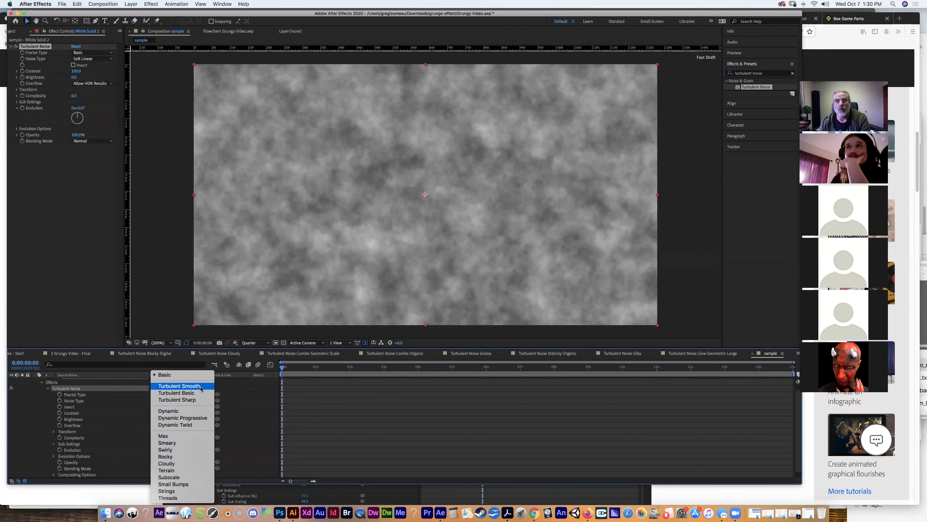
pyautogui.click(201, 387)
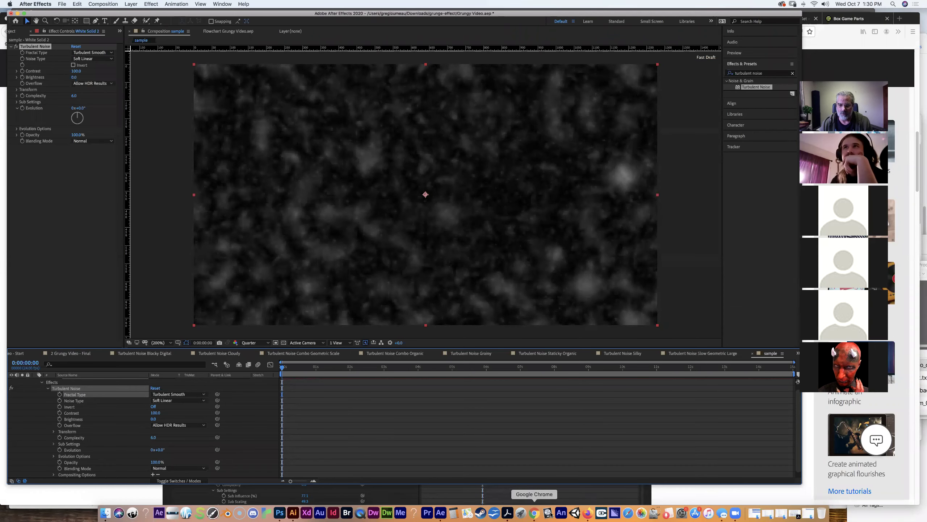
pyautogui.click(588, 514)
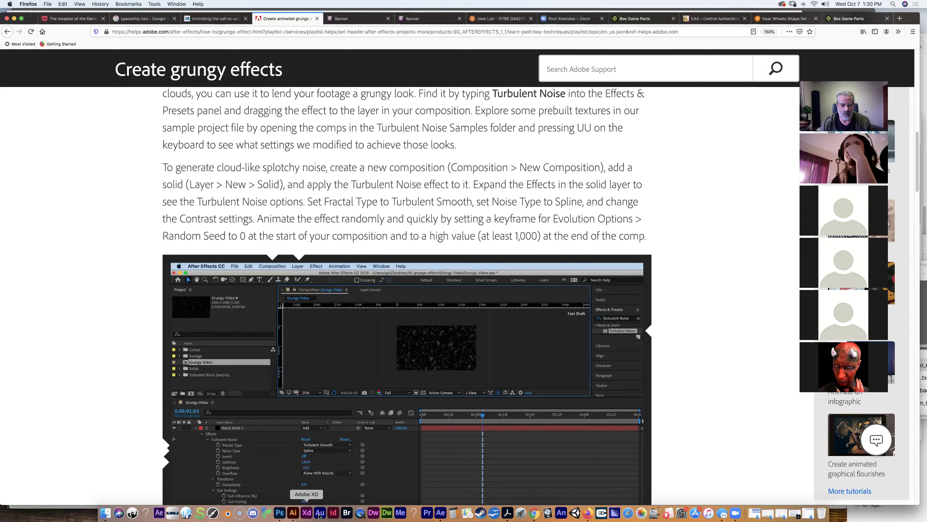
pyautogui.click(444, 514)
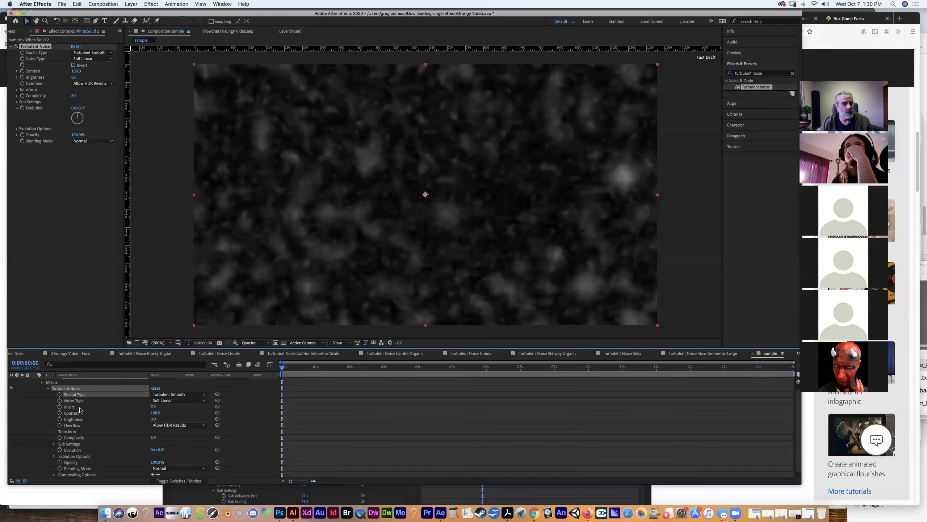
pyautogui.click(168, 401)
pyautogui.click(174, 429)
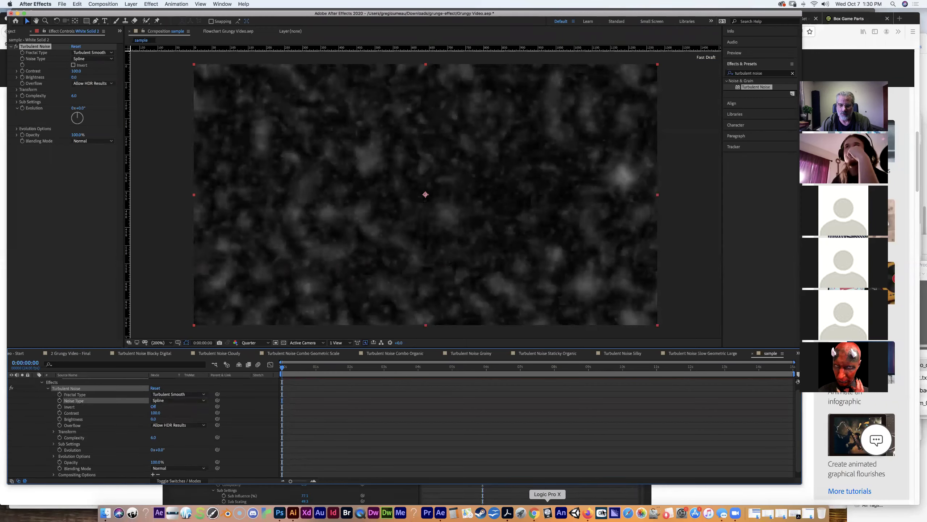
# - Check the tutorial in Firefox and raise the Turbulent Noise Contrast to 161 in After Effects
pyautogui.click(588, 512)
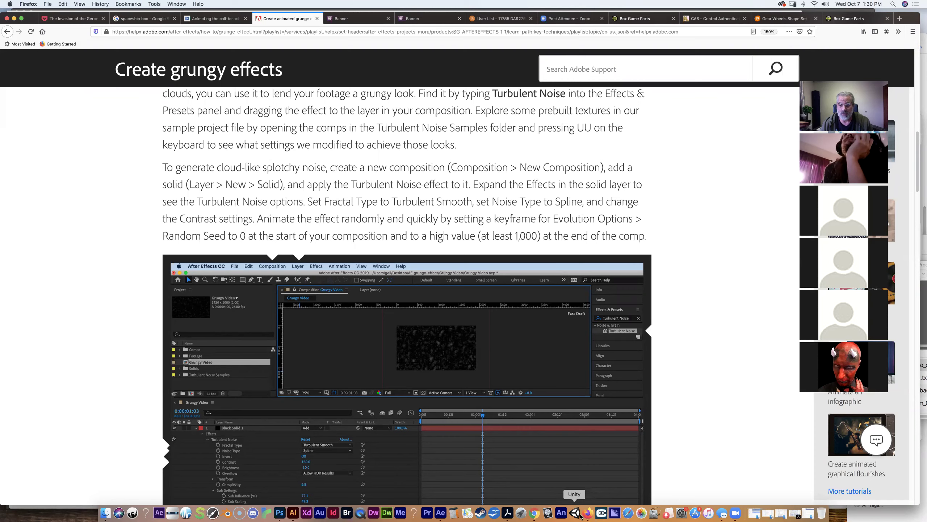
pyautogui.click(441, 513)
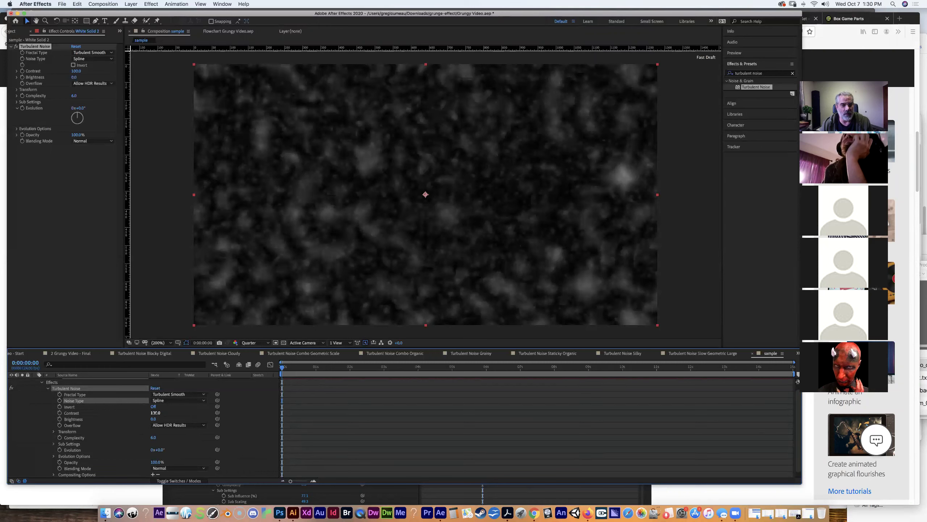
pyautogui.moveTo(155, 412); pyautogui.dragTo(178, 414)
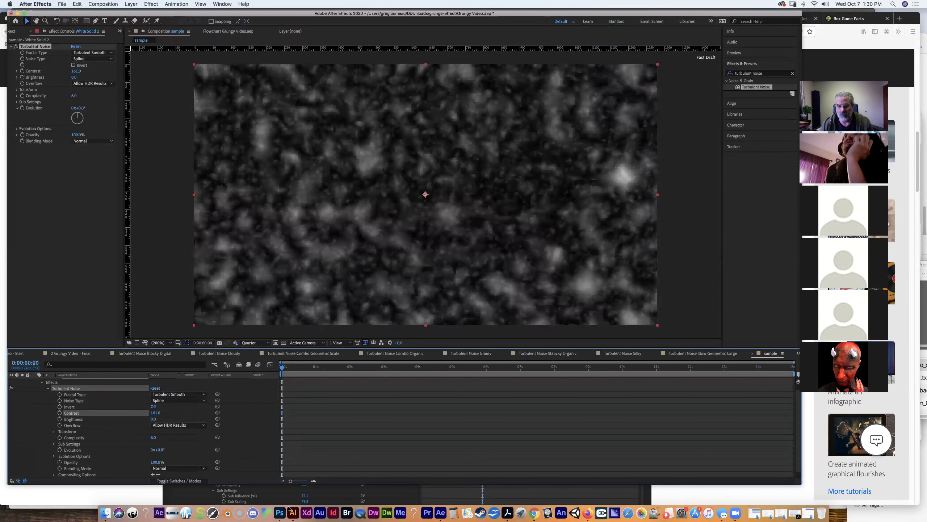
# - Reread the tutorial in Firefox and set a Random Seed keyframe of 0 under Evolution Options at the composition's start in After Effects
pyautogui.click(589, 515)
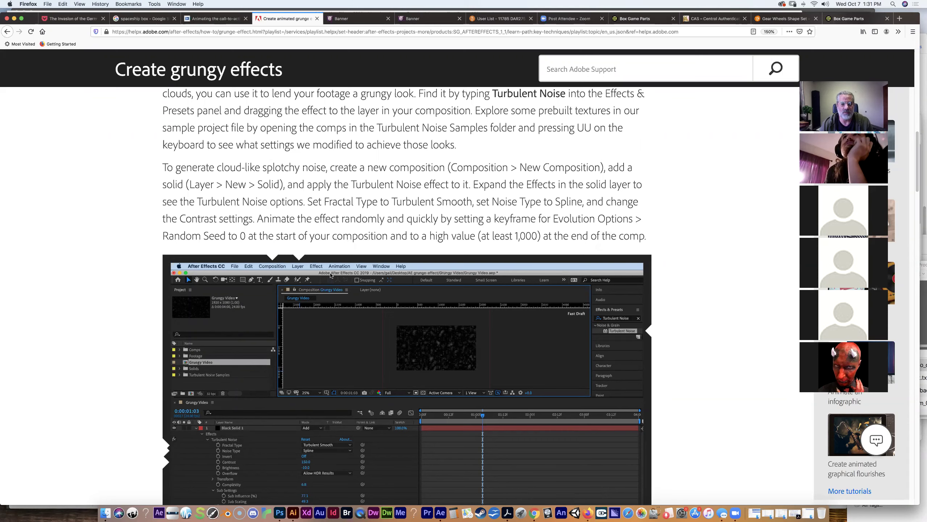
pyautogui.click(441, 513)
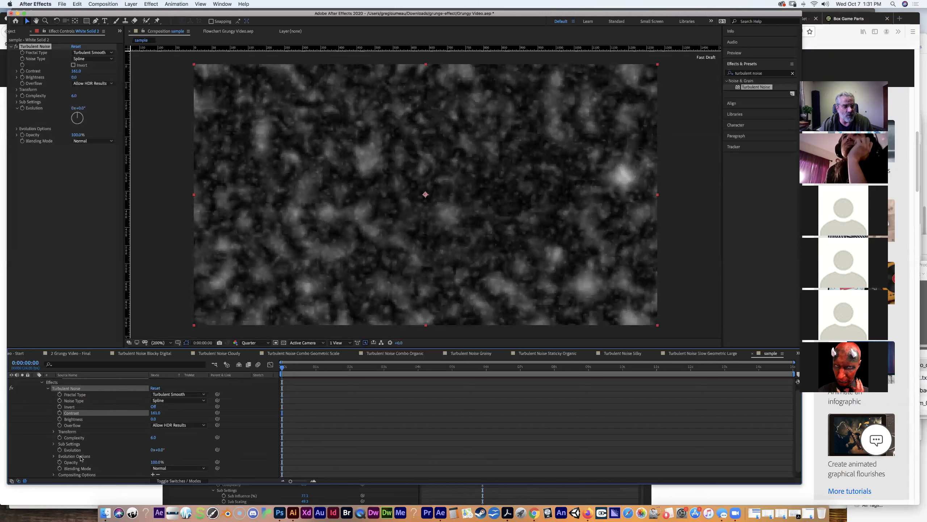
pyautogui.click(54, 456)
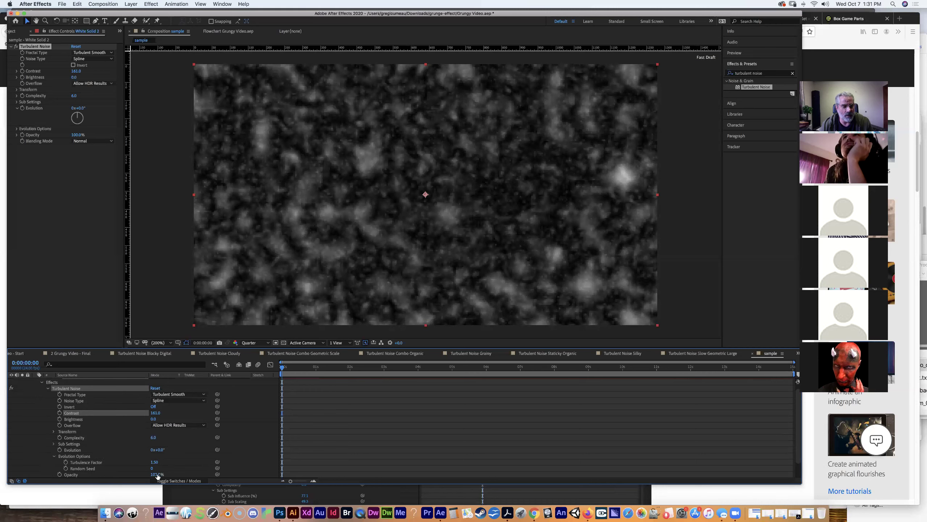
pyautogui.click(66, 468)
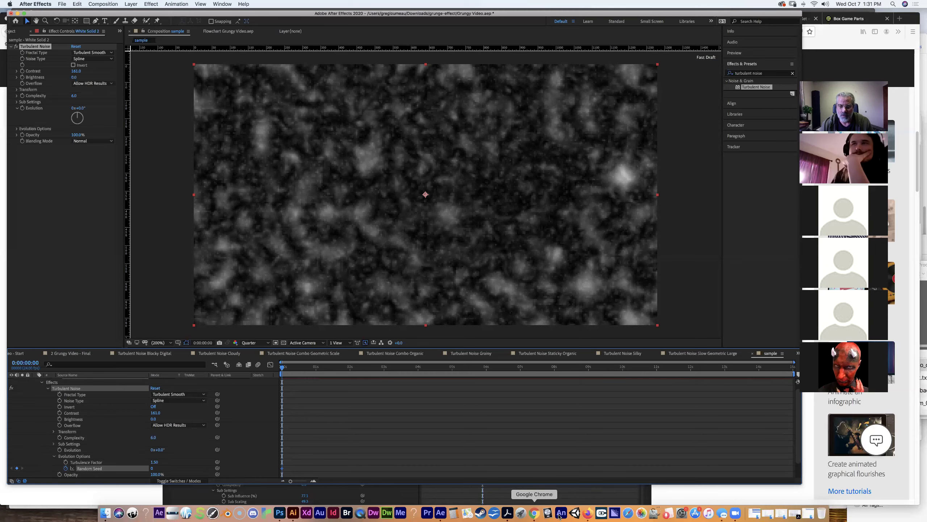
# - Check the tutorial in Firefox and add a Random Seed keyframe of 1000 at 0:00:14:23 in After Effects
pyautogui.click(588, 514)
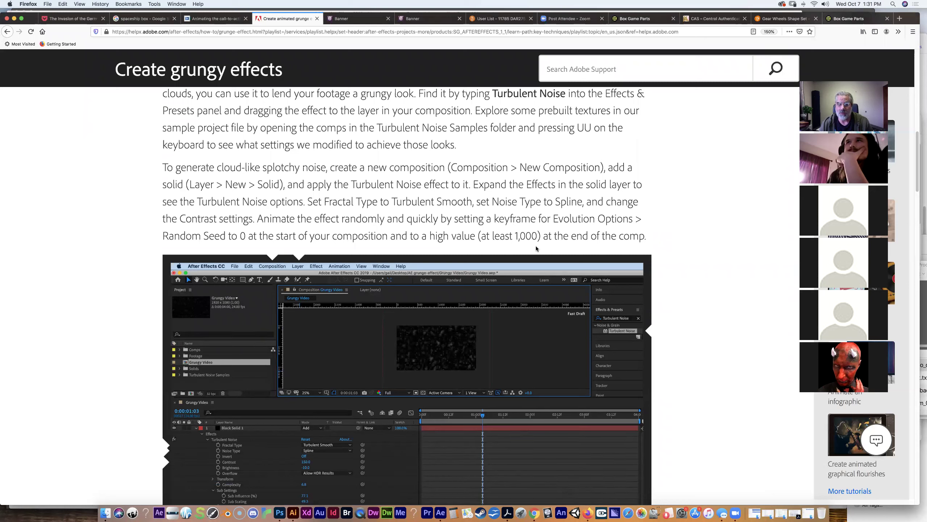
pyautogui.click(440, 513)
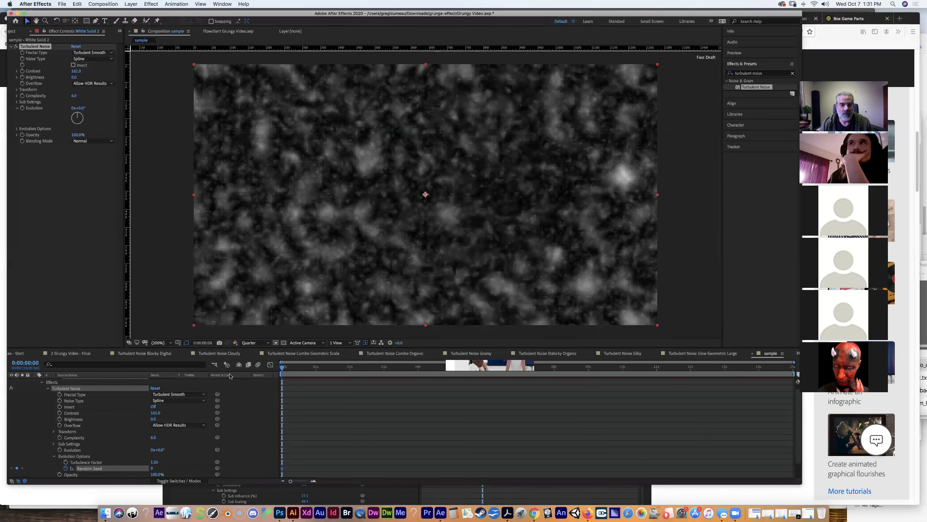
pyautogui.moveTo(310, 366); pyautogui.dragTo(798, 378)
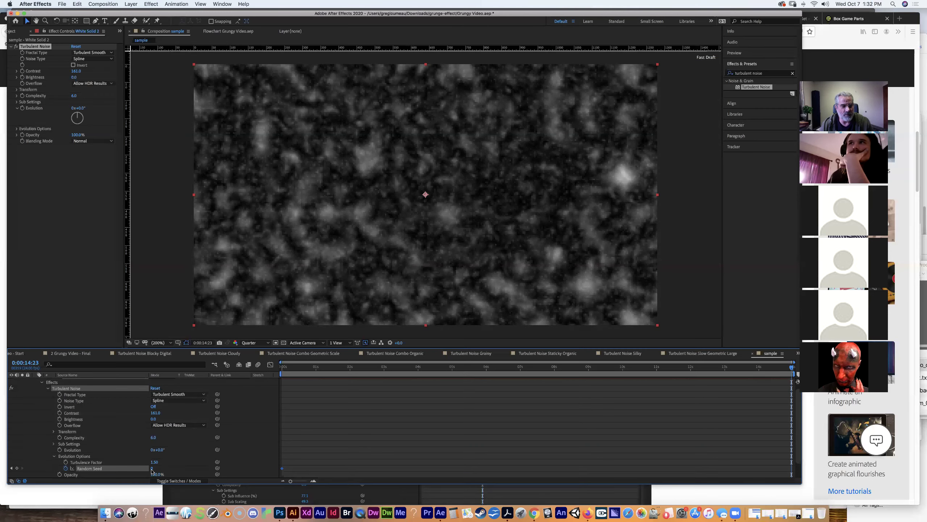
pyautogui.click(152, 468)
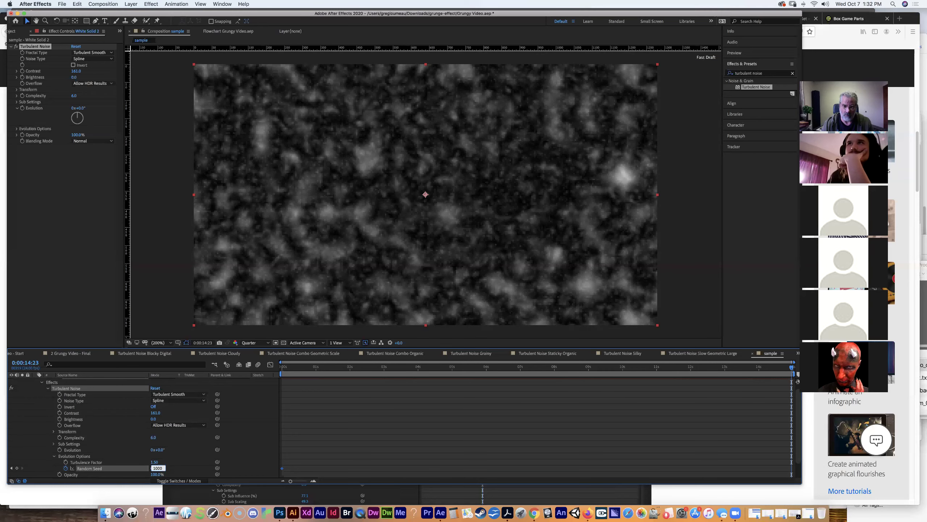
pyautogui.press('Return')
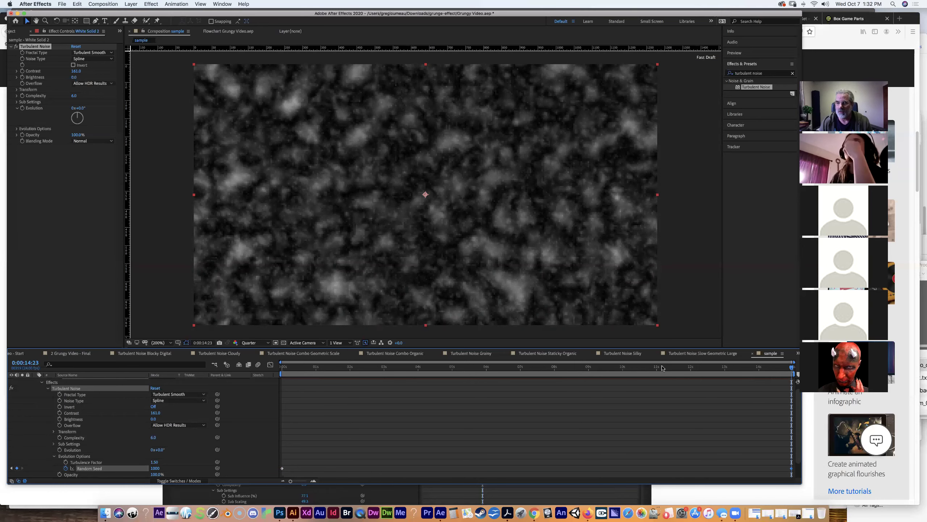
# - Preview the animated noise from the start of the composition and return the playhead to 0:00:00:00
pyautogui.press('Home')
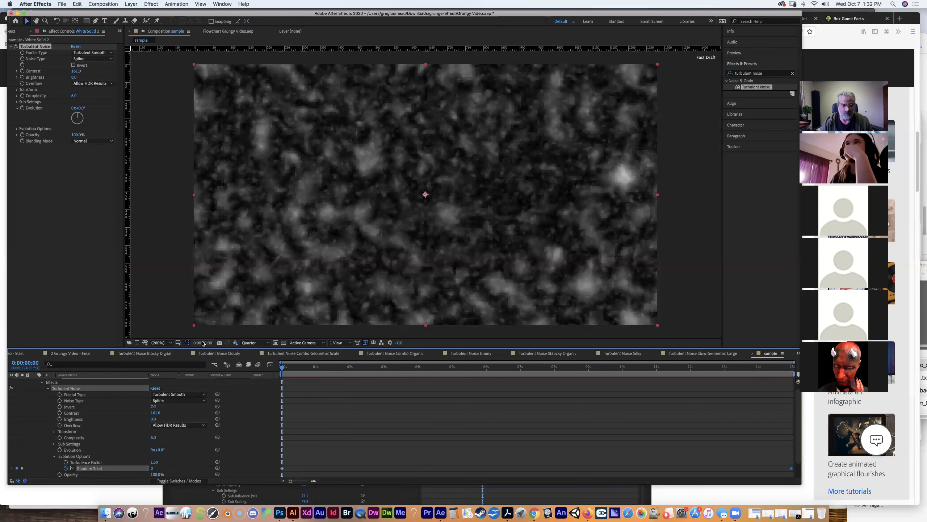
pyautogui.press('space')
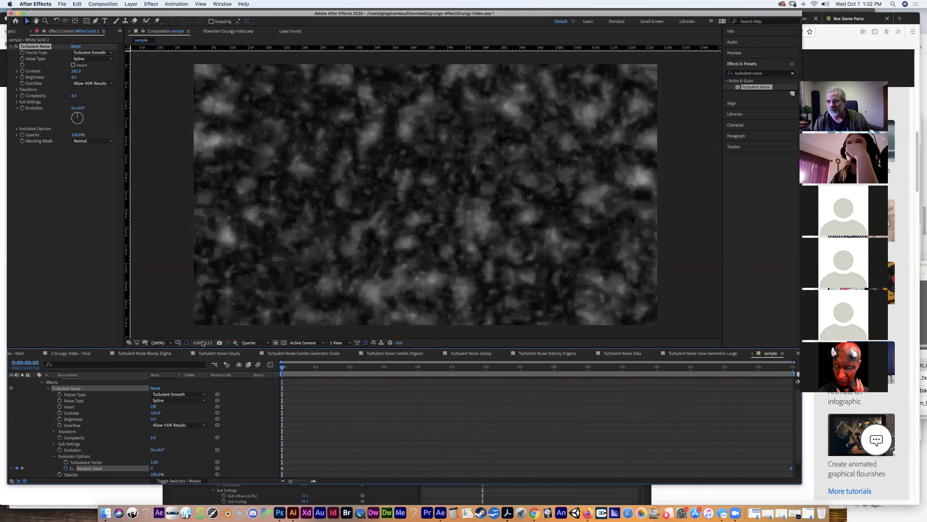
pyautogui.press('space')
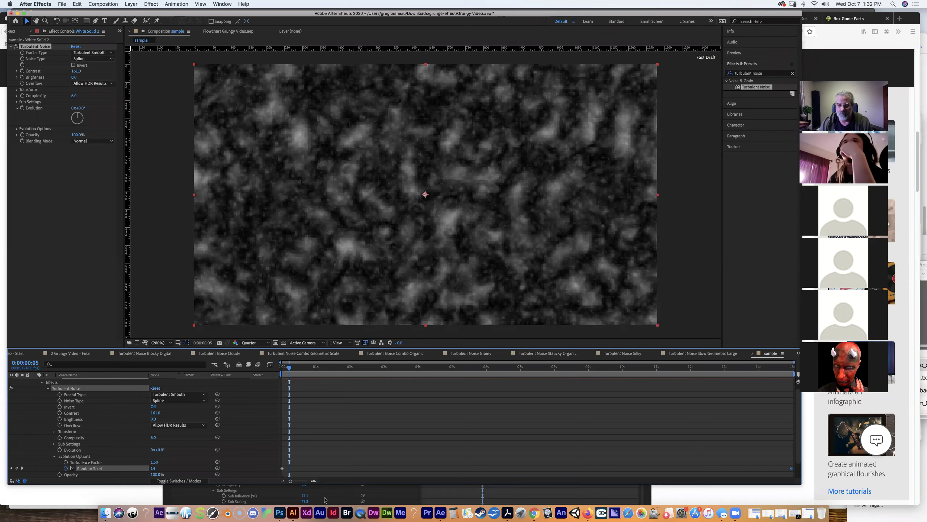
pyautogui.moveTo(293, 371); pyautogui.dragTo(239, 379)
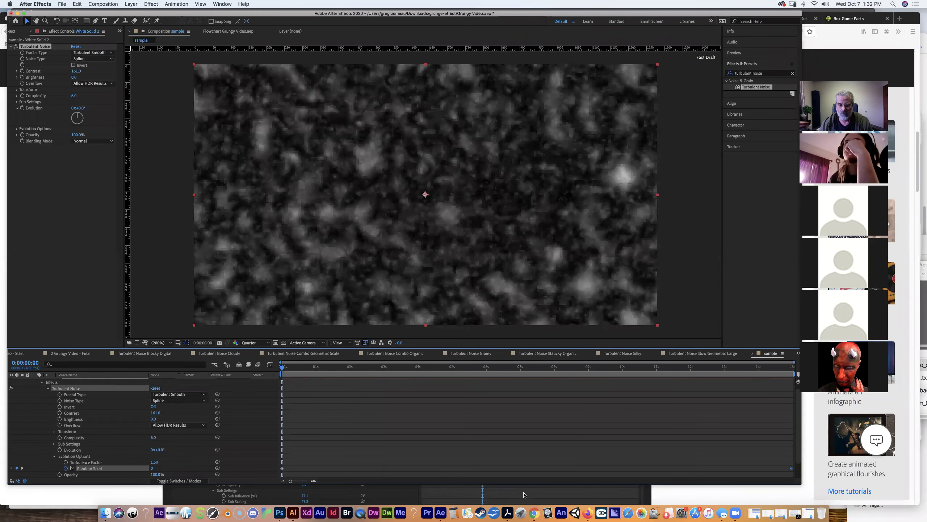
# - Switch to the tutorial in Firefox and read the section on creating a blocky, digital texture
pyautogui.click(588, 513)
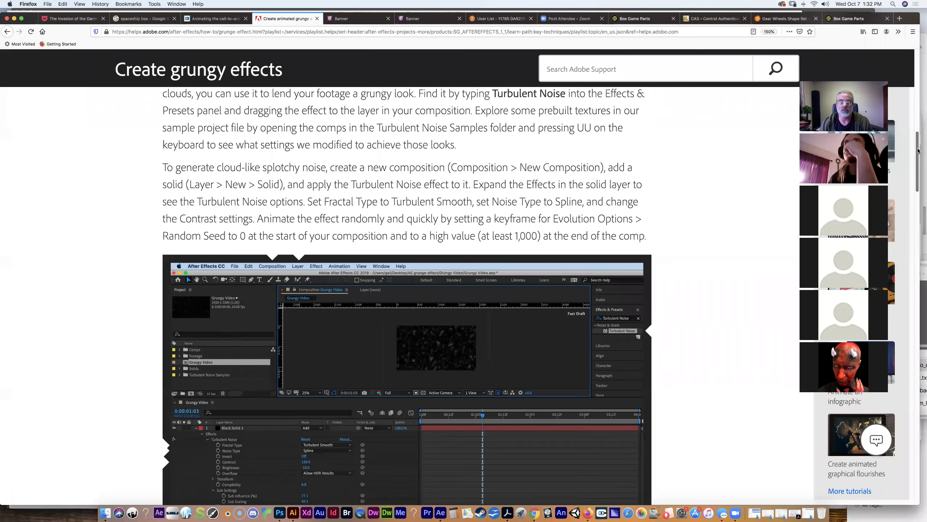
pyautogui.moveTo(917, 152); pyautogui.dragTo(918, 212)
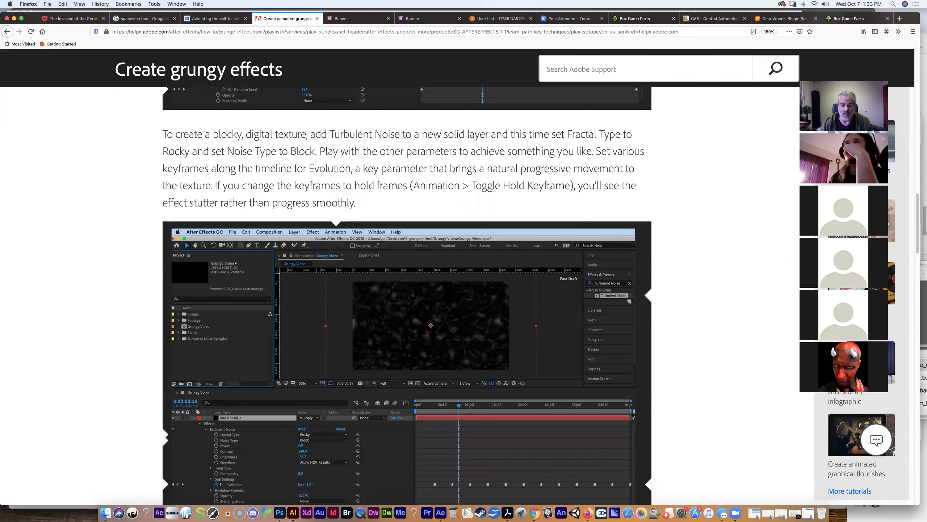
# - Switch to After Effects, add a new 1280 × 720 px white solid layer and apply Turbulent Noise to it
pyautogui.click(442, 513)
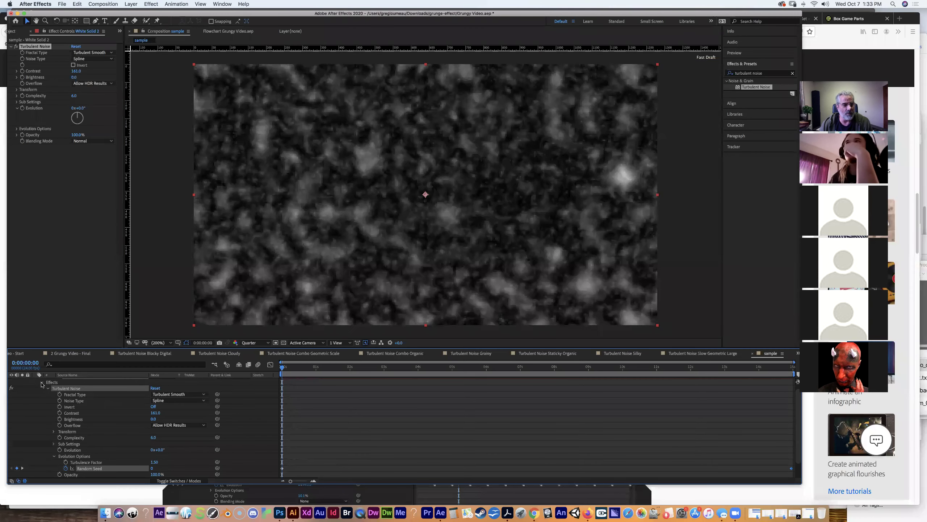
pyautogui.click(41, 384)
pyautogui.click(35, 381)
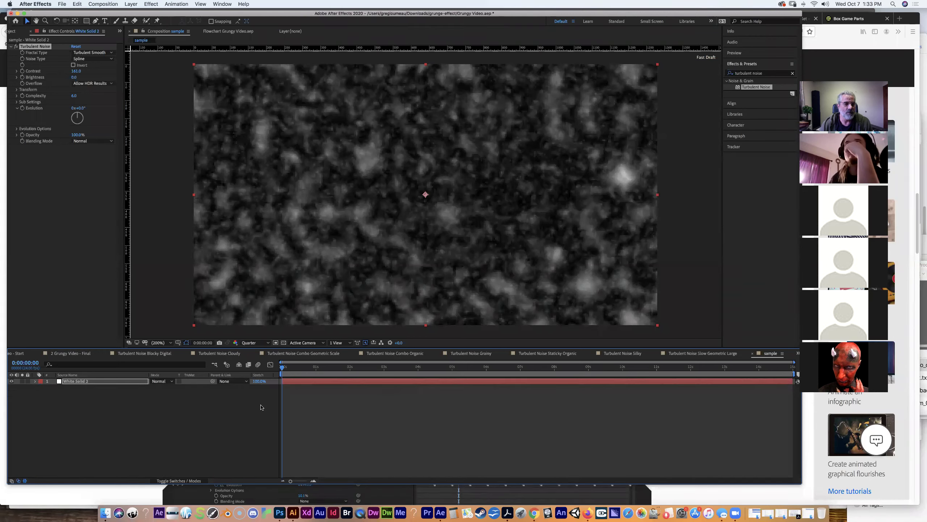
pyautogui.click(134, 4)
pyautogui.moveTo(165, 13)
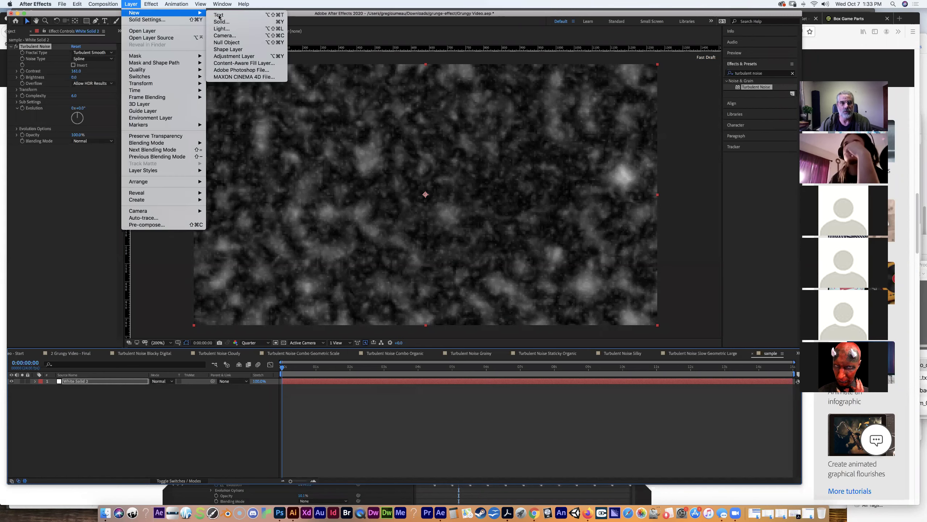
pyautogui.click(218, 23)
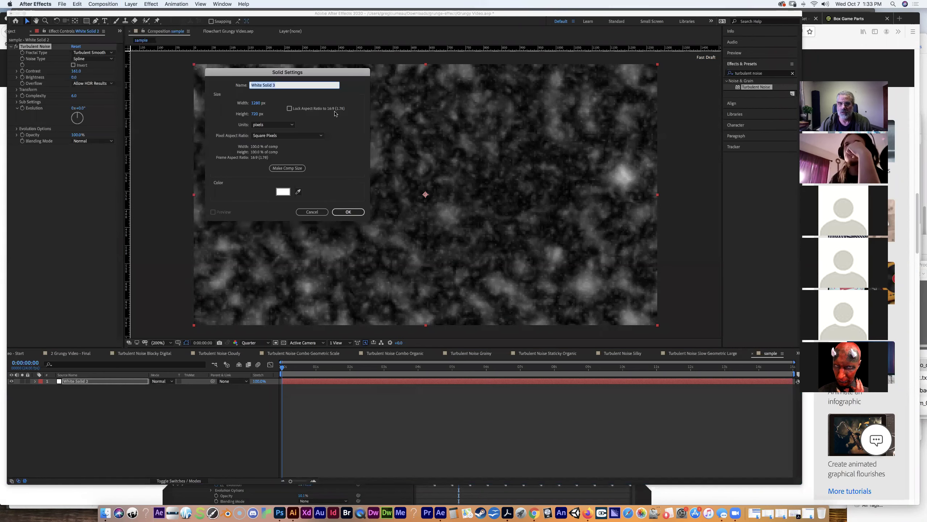
pyautogui.click(348, 212)
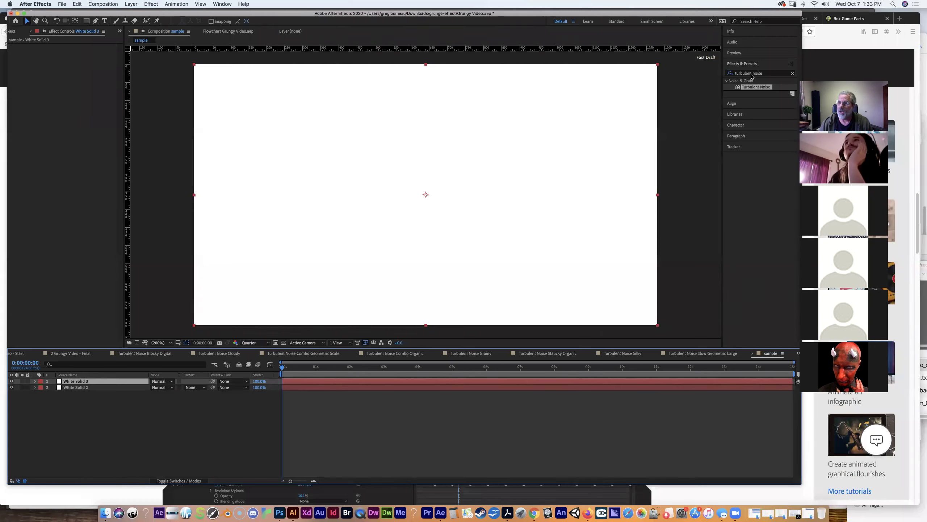
pyautogui.moveTo(739, 89); pyautogui.dragTo(422, 167)
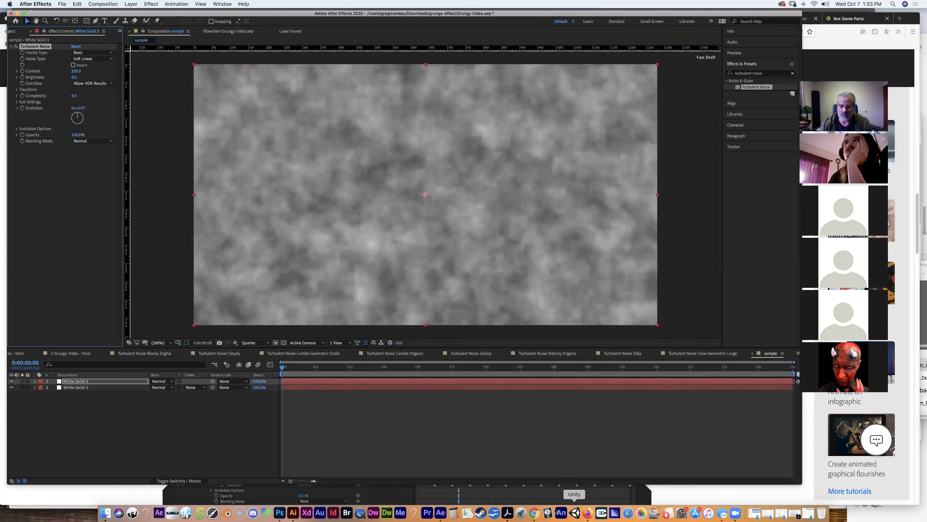
# - Check the tutorial in Firefox and set the new solid's Turbulent Noise Fractal Type to Rocky in After Effects
pyautogui.click(589, 513)
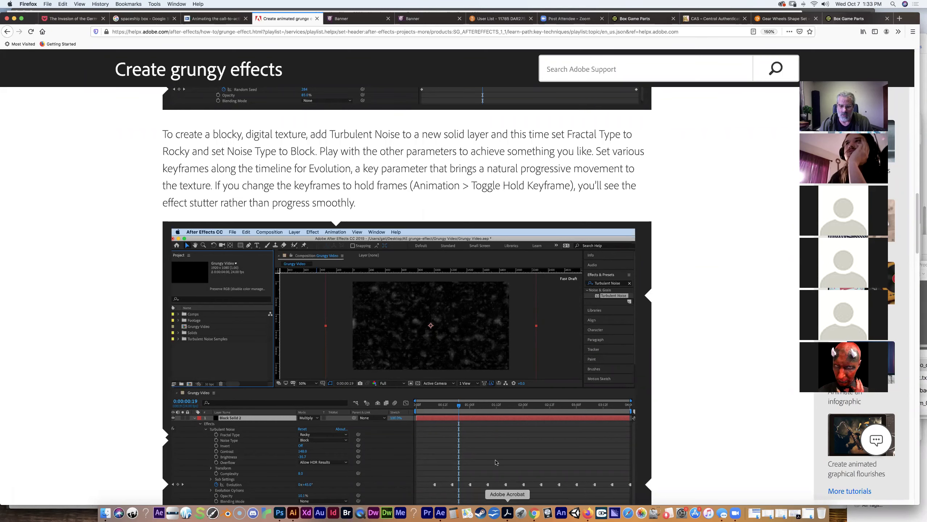
pyautogui.click(440, 513)
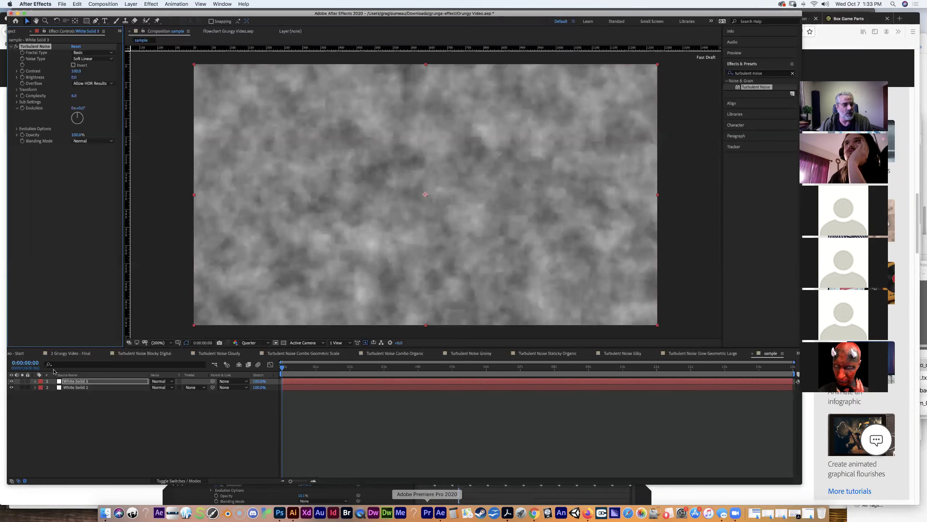
pyautogui.click(35, 382)
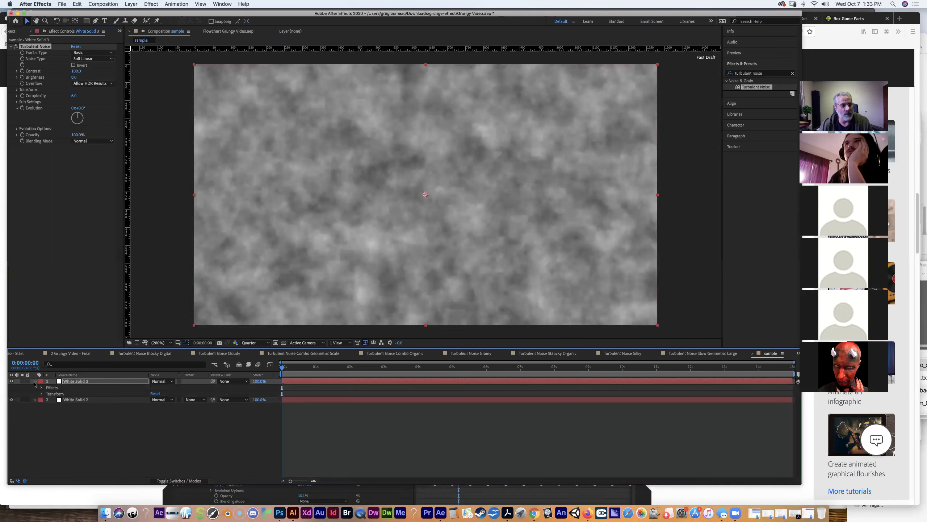
pyautogui.click(41, 389)
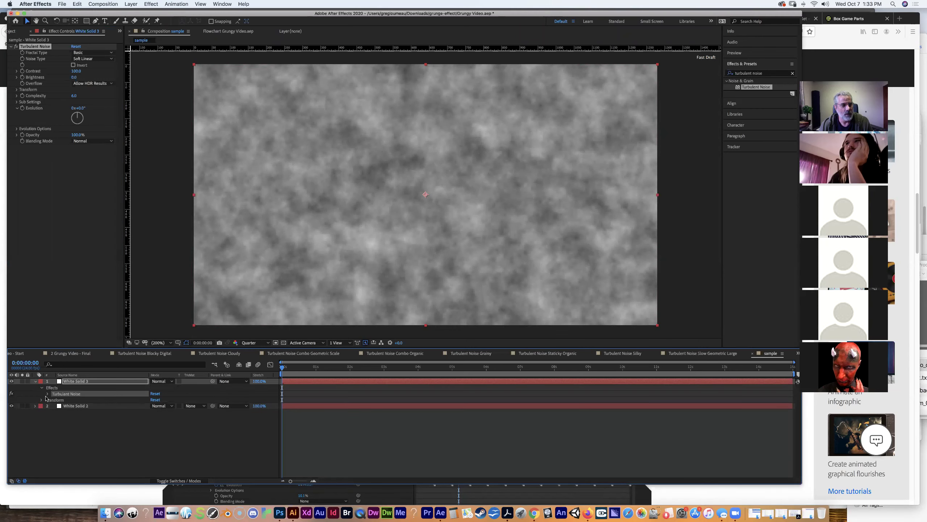
pyautogui.click(47, 394)
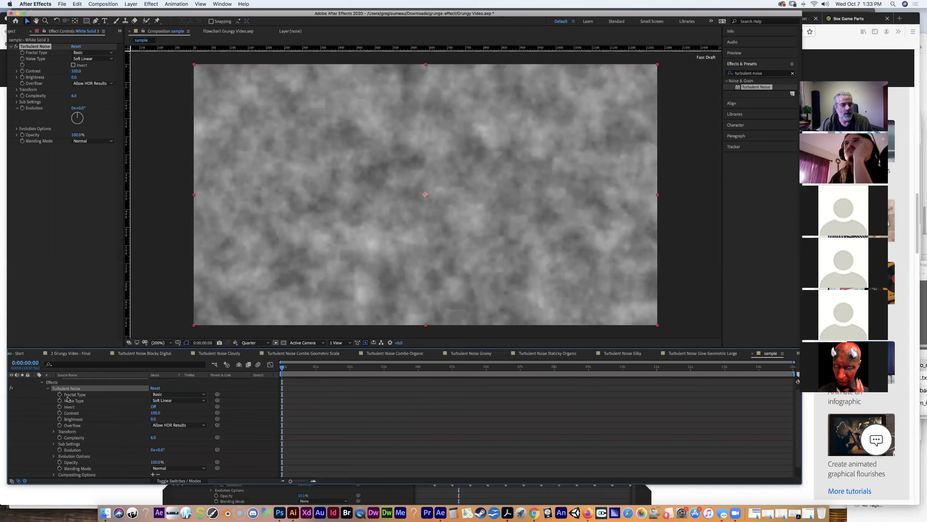
pyautogui.click(163, 395)
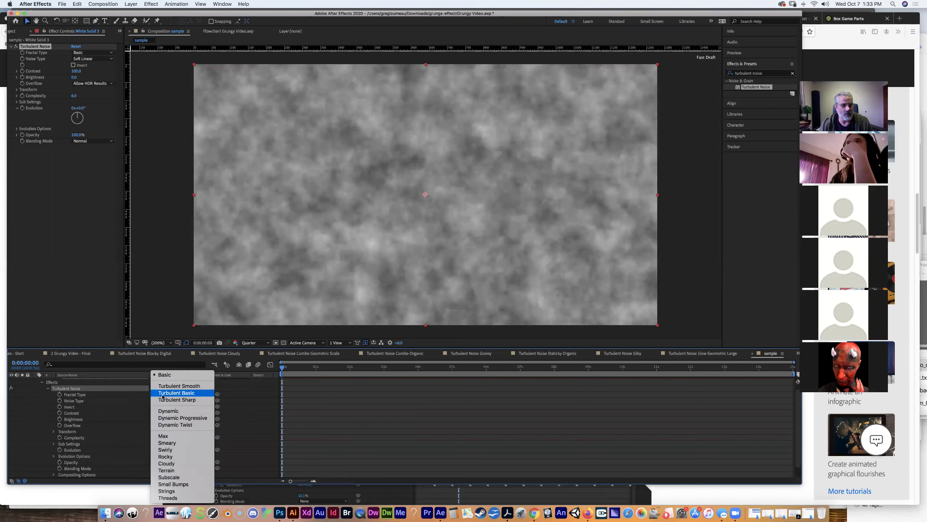
pyautogui.click(168, 456)
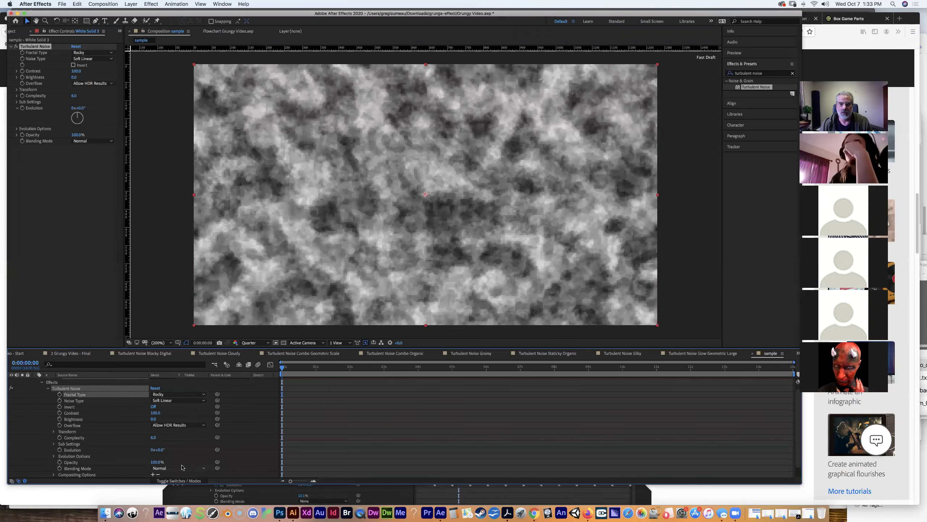
# - Recheck the tutorial in Firefox and set the new solid's Noise Type to Block in After Effects
pyautogui.click(587, 513)
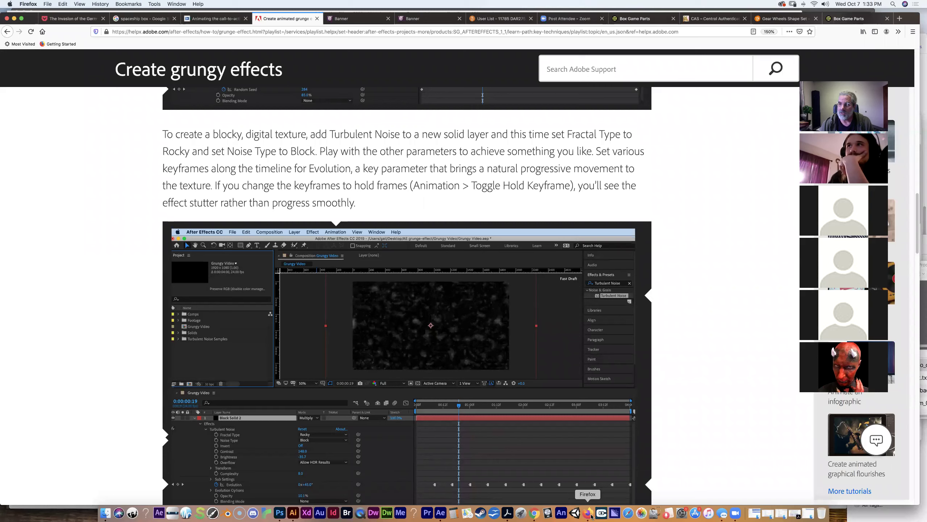
pyautogui.click(440, 513)
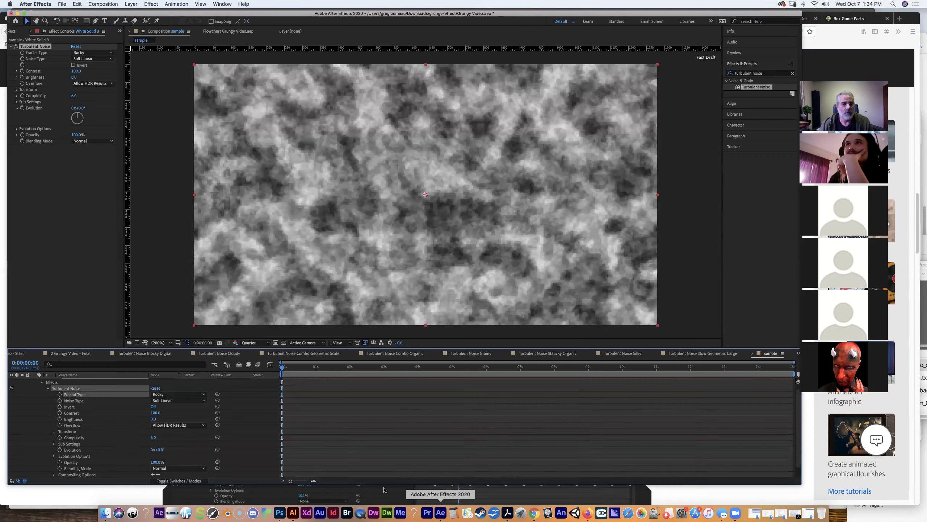
pyautogui.click(176, 402)
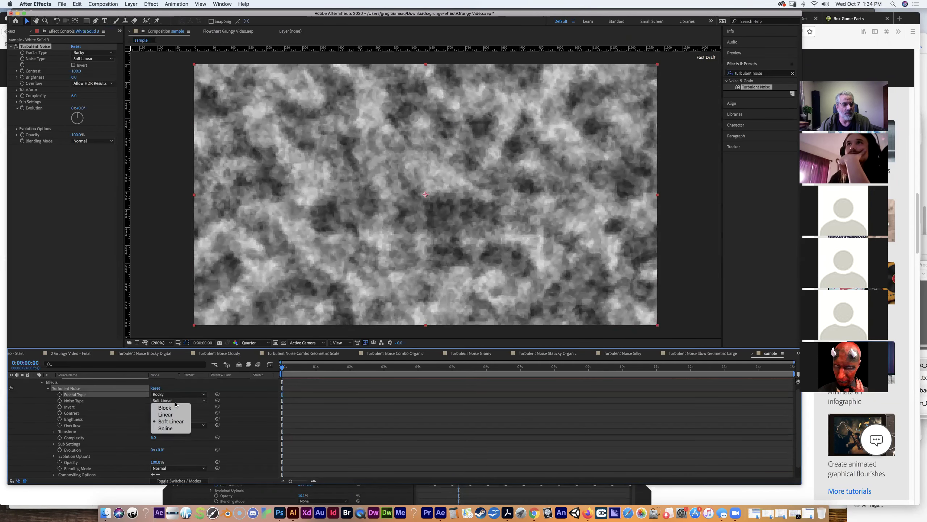
pyautogui.click(177, 408)
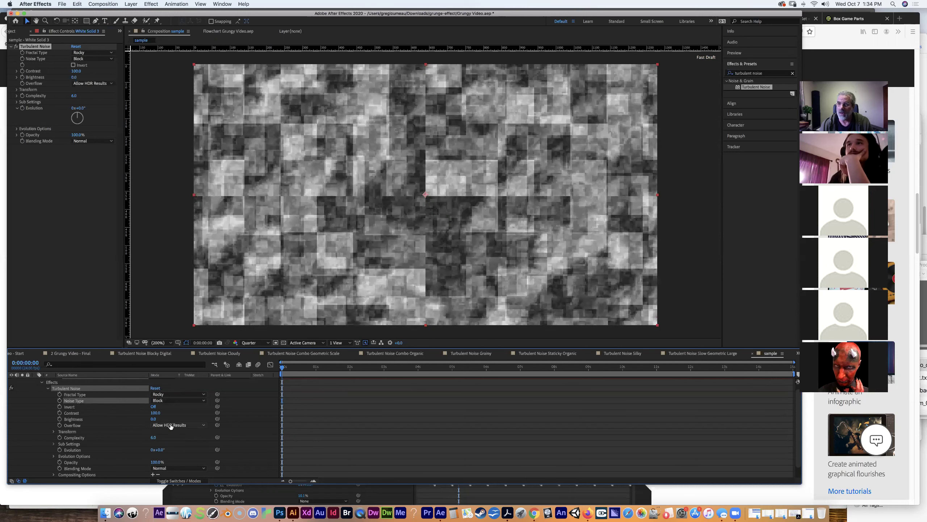
# - Review the tutorial's Evolution instructions in Firefox, then keyframe Evolution in After Effects at 0x+0.0° at 0:00:00:00 and 8x+0.0° at 0:00:04:00
pyautogui.click(585, 514)
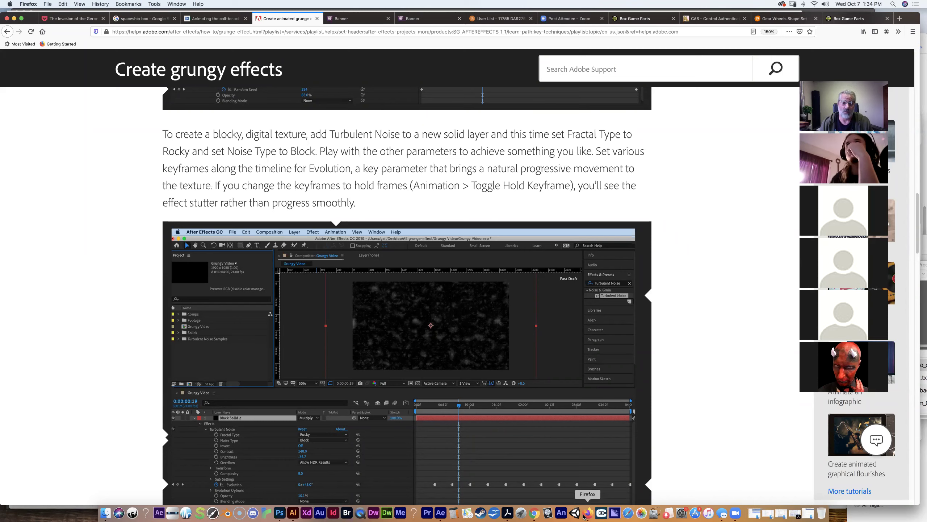
pyautogui.click(440, 513)
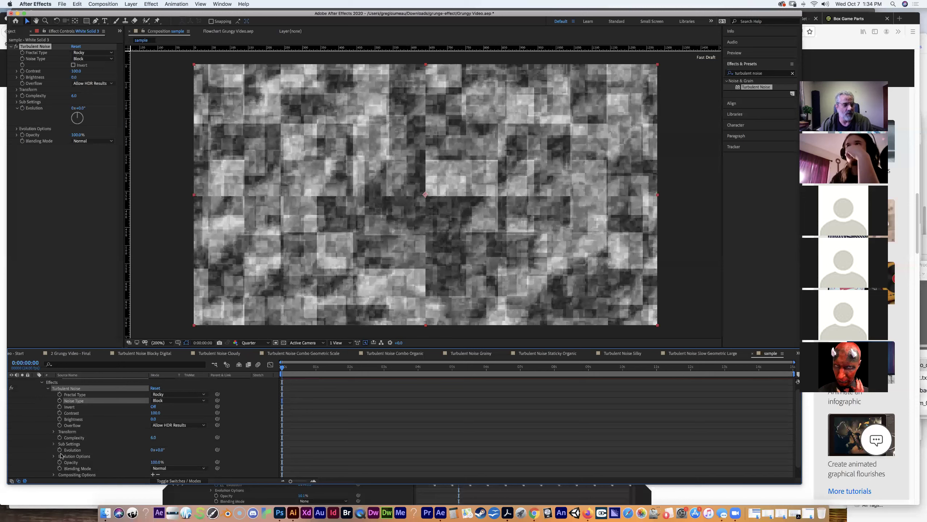
pyautogui.click(59, 450)
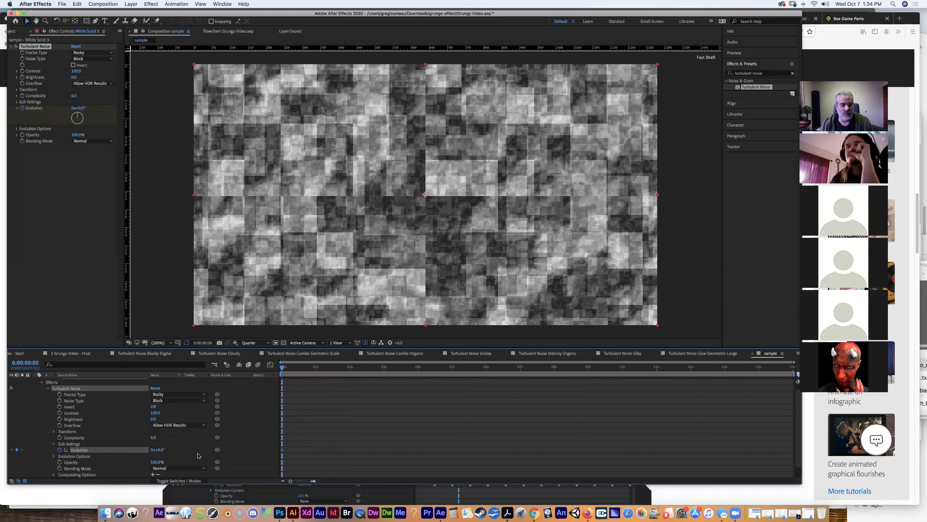
pyautogui.moveTo(282, 370); pyautogui.dragTo(345, 376)
pyautogui.click(420, 375)
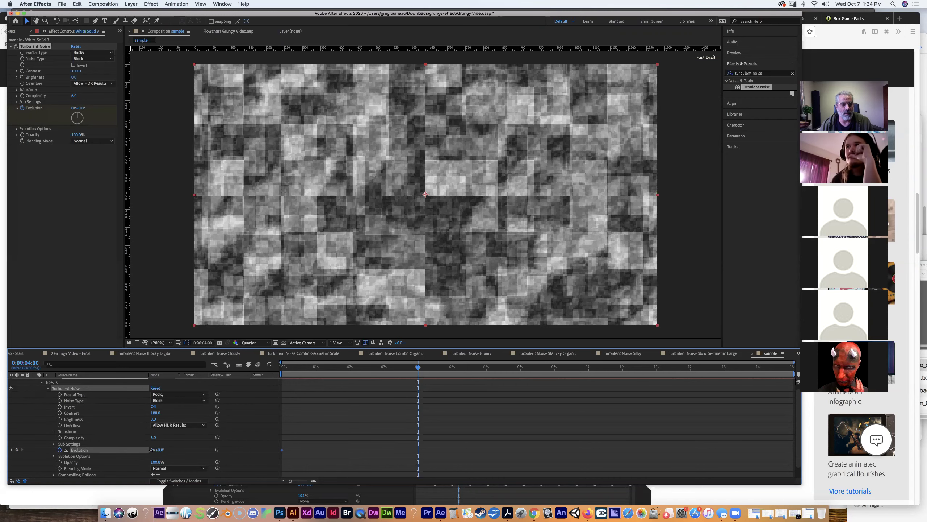
pyautogui.moveTo(156, 450); pyautogui.dragTo(161, 464)
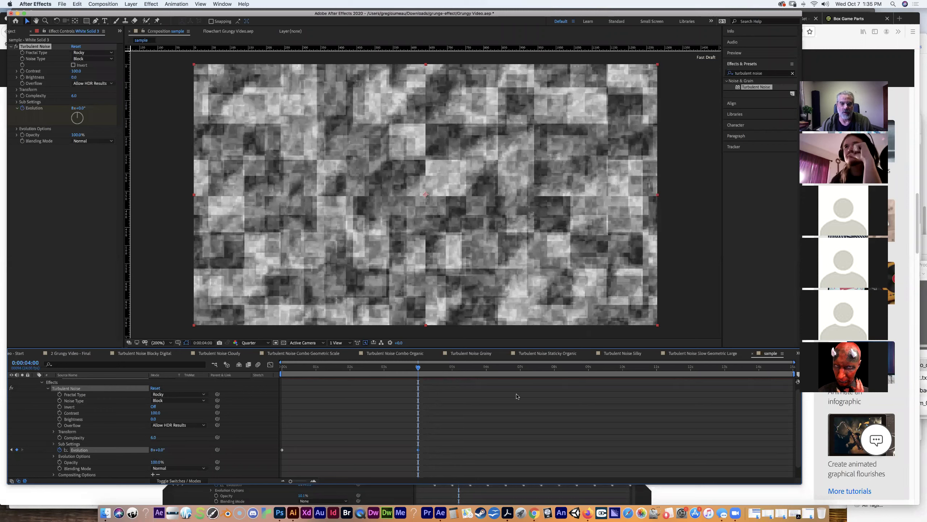
# - Add Evolution keyframes of -10x+0.0° at 0:00:08:00 and 21x+0.0° at 0:00:12:00, and preview the animation from the start
pyautogui.moveTo(418, 370); pyautogui.dragTo(554, 390)
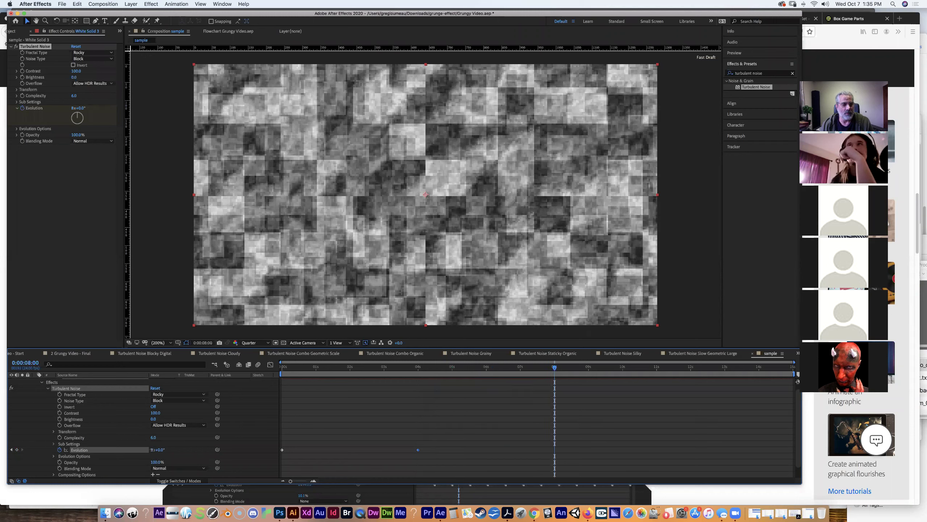
pyautogui.moveTo(151, 450); pyautogui.dragTo(146, 451)
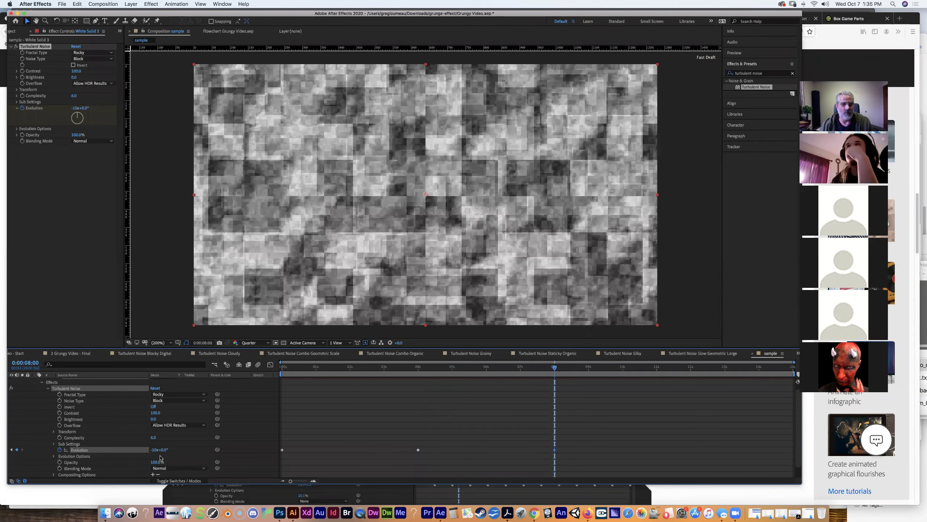
pyautogui.moveTo(571, 369); pyautogui.dragTo(691, 370)
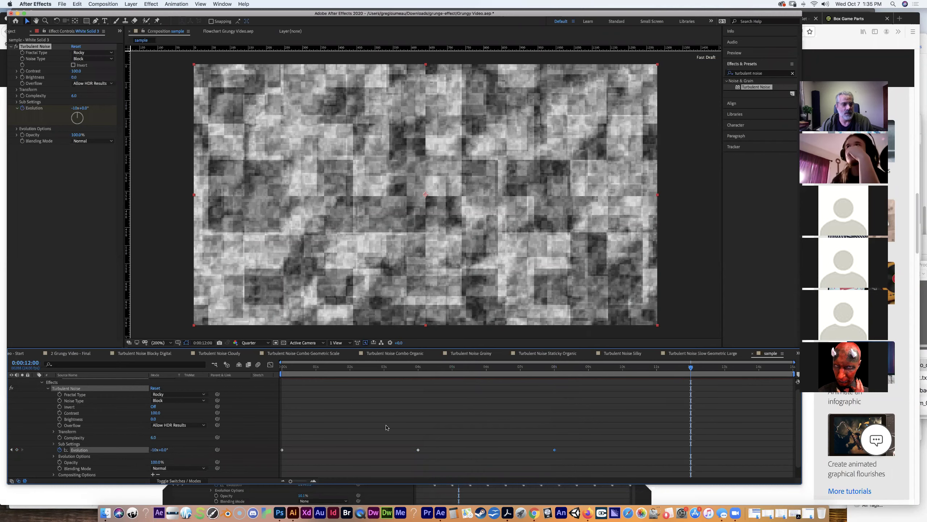
pyautogui.moveTo(159, 450); pyautogui.dragTo(166, 449)
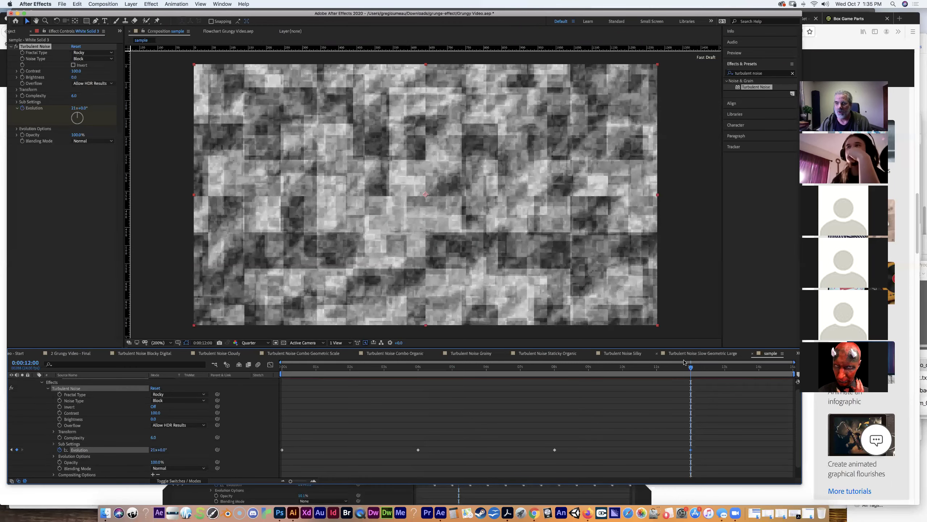
pyautogui.moveTo(682, 367); pyautogui.dragTo(238, 364)
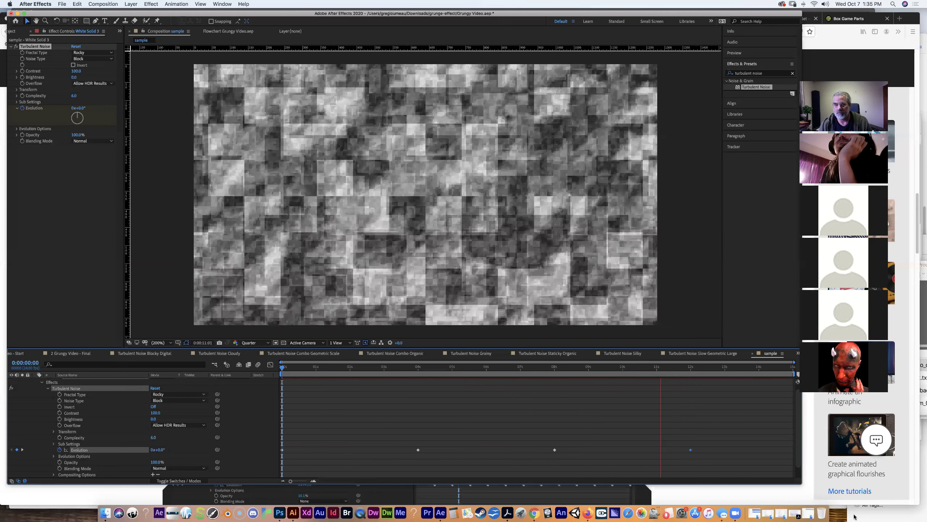
pyautogui.press('space')
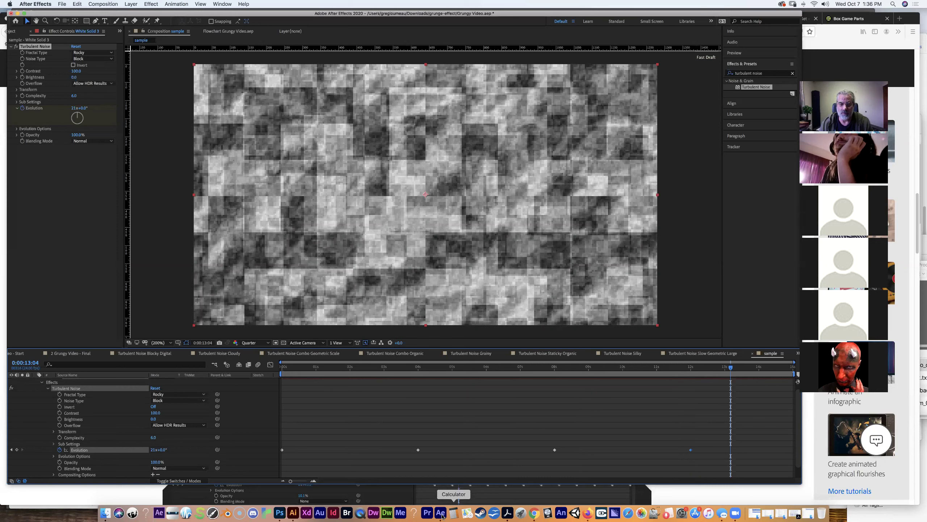
# - Check the hold-frame instruction in Firefox and toggle the Evolution keyframe at 0:00:12:00 to a hold keyframe in After Effects
pyautogui.click(587, 513)
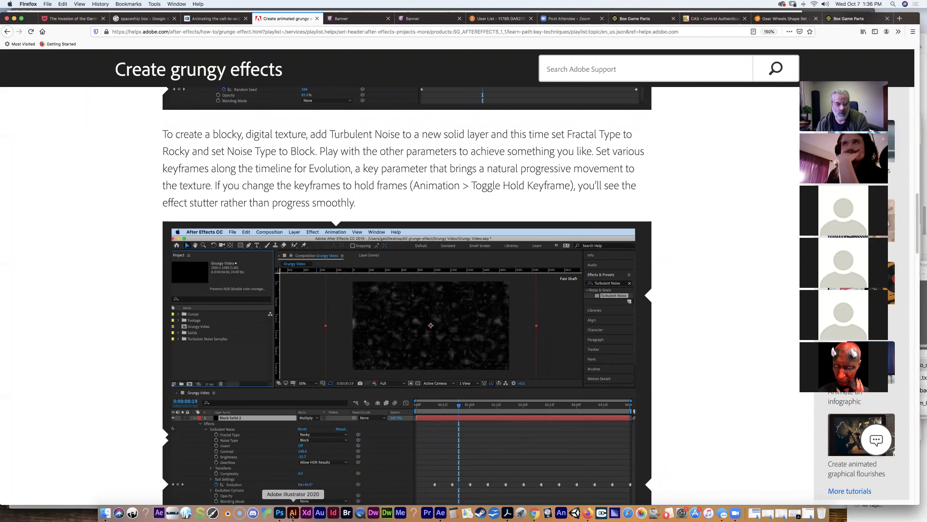
pyautogui.click(439, 514)
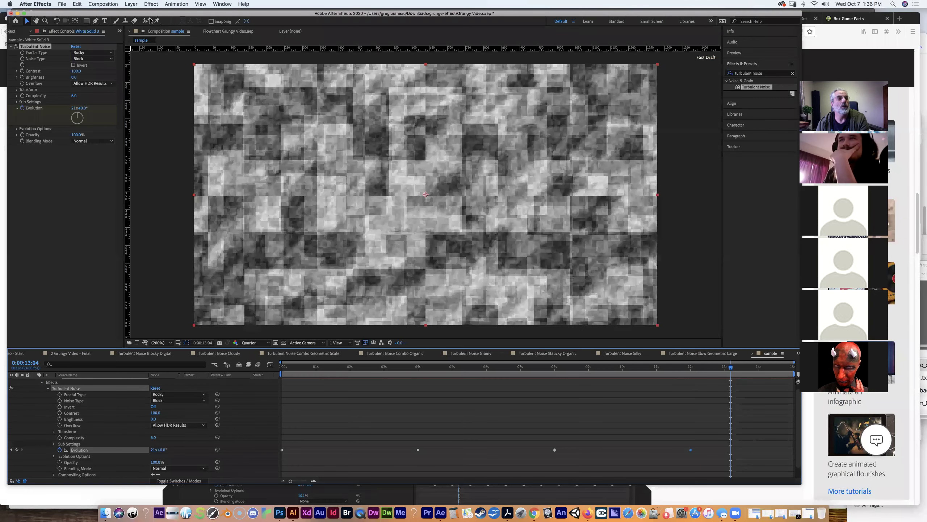
pyautogui.click(176, 4)
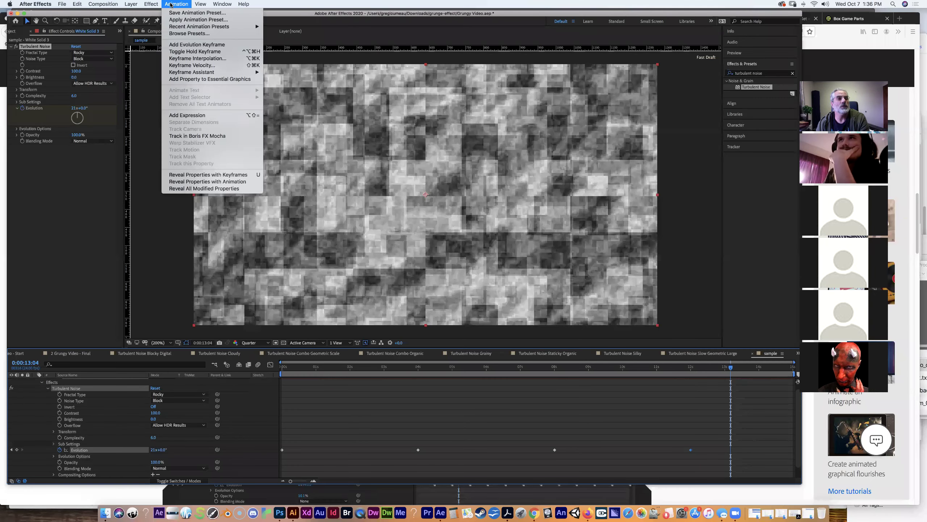
pyautogui.click(182, 52)
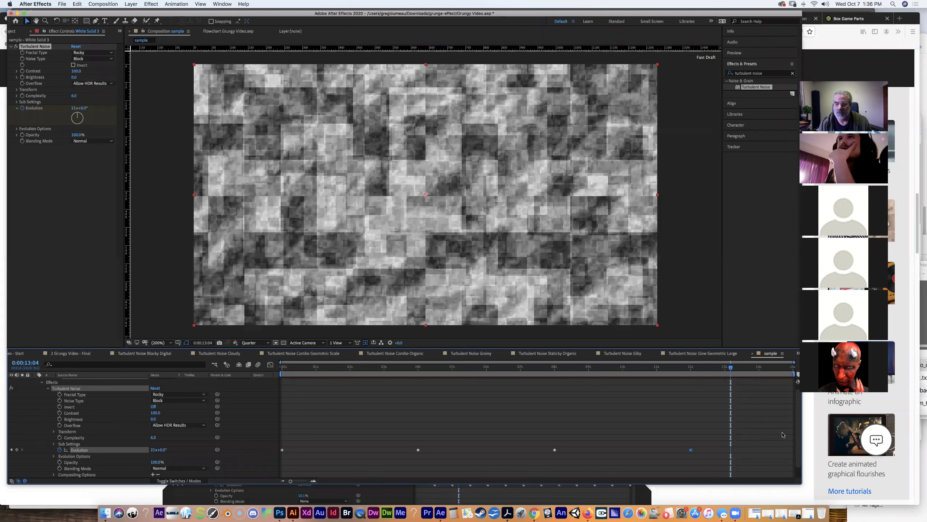
# - Select all four Evolution keyframes of the blocky noise layer and convert them to hold keyframes
pyautogui.click(749, 436)
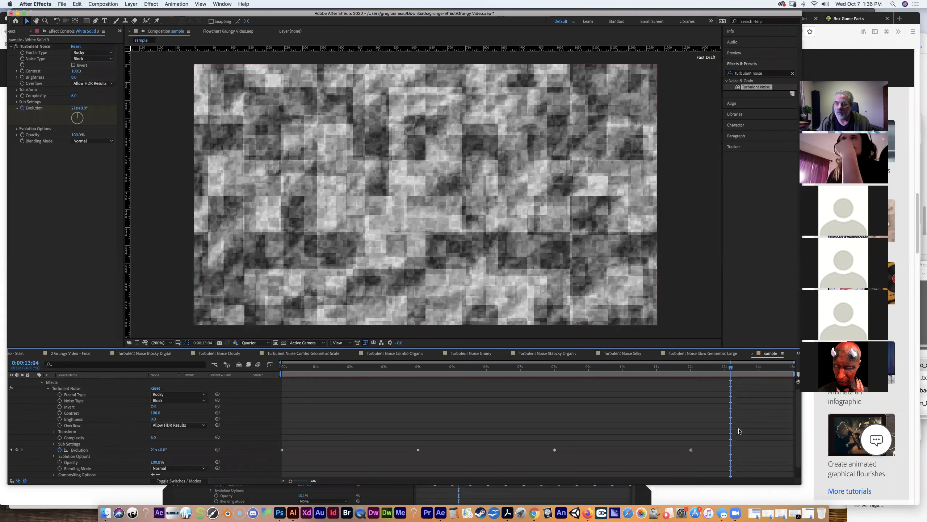
pyautogui.moveTo(748, 427); pyautogui.dragTo(281, 454)
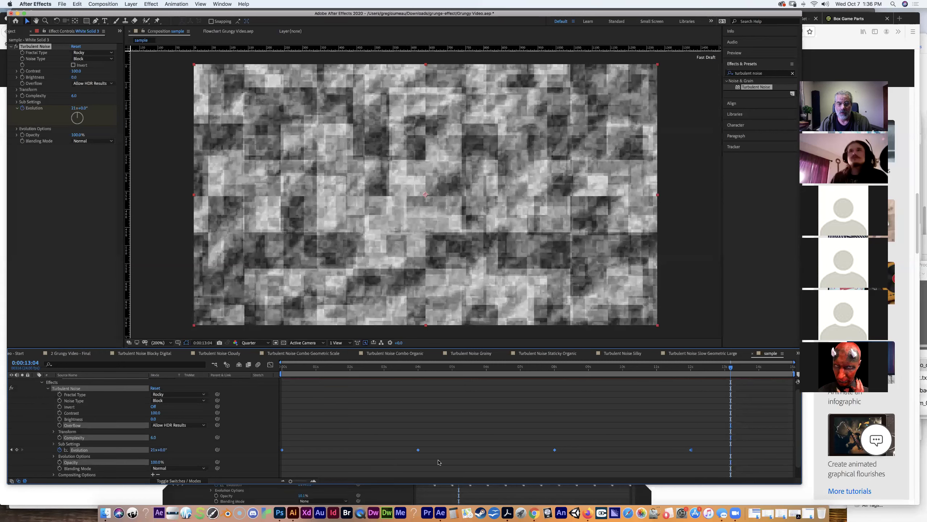
pyautogui.click(182, 4)
pyautogui.click(188, 55)
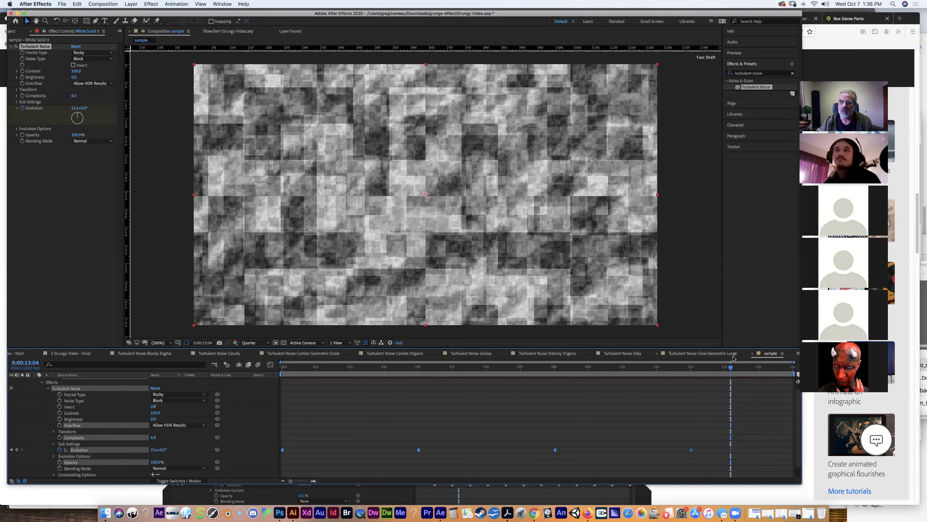
# - Preview the blocky noise layer's hold-keyframed Evolution animation from 0:00:00:00
pyautogui.moveTo(731, 367); pyautogui.dragTo(260, 387)
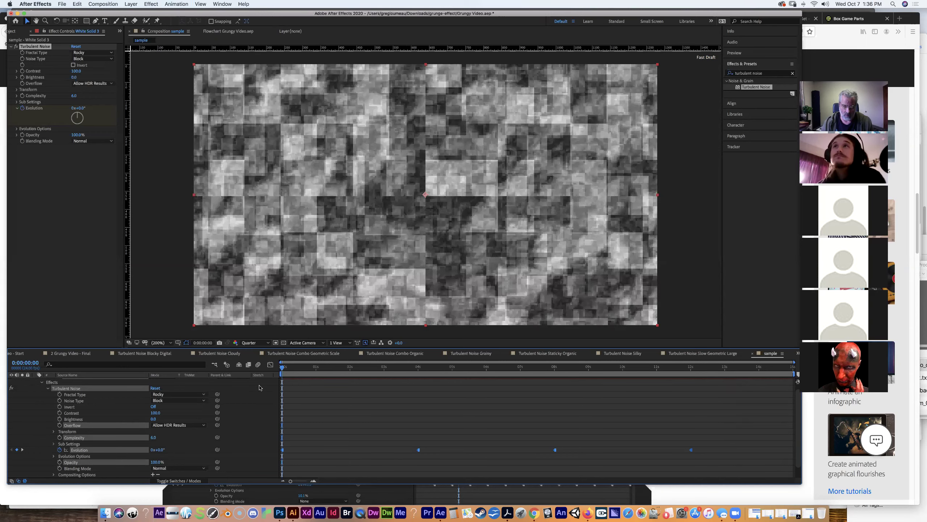
pyautogui.press('space')
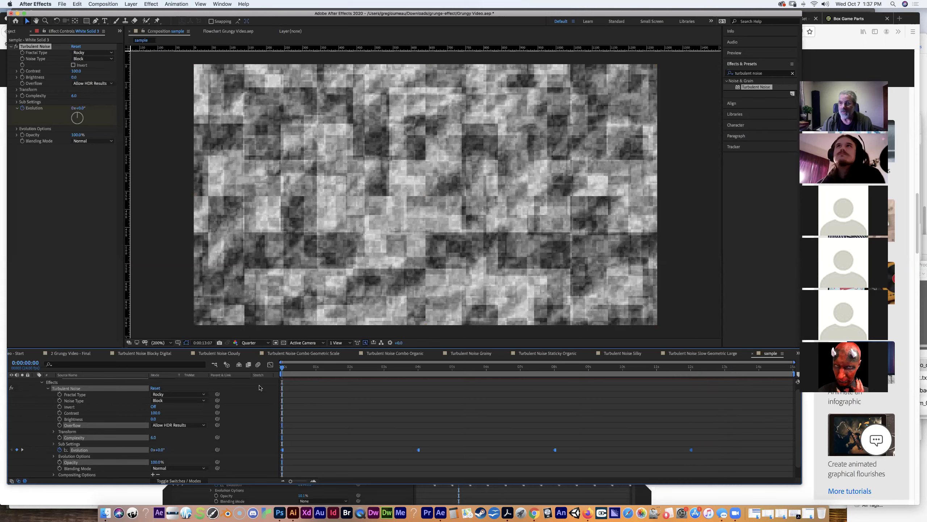
pyautogui.press('space')
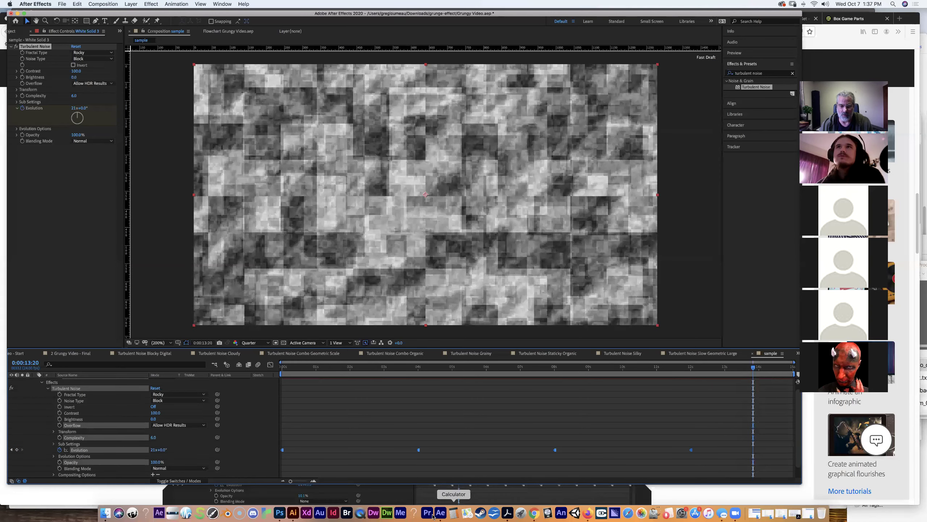
# - Switch to Firefox and read the tutorial's instructions for making a dirty texture with Turbulent Noise
pyautogui.click(588, 513)
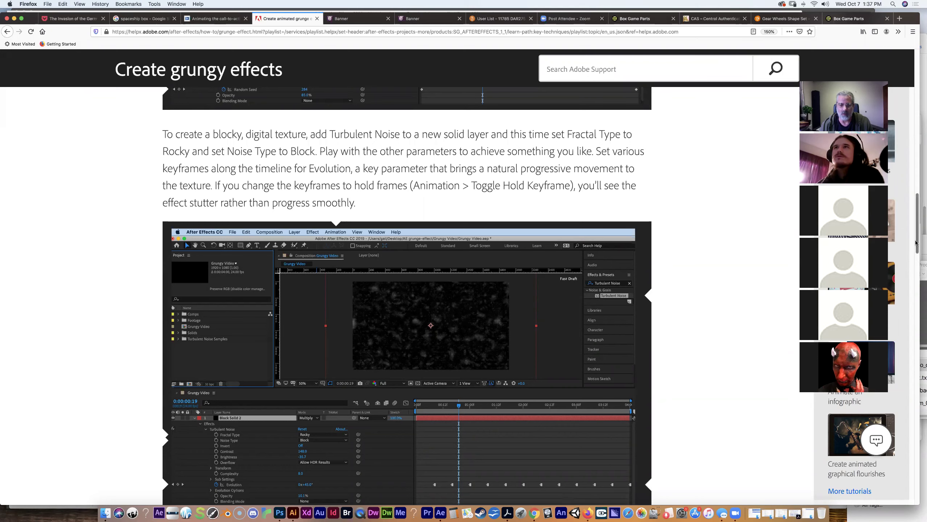
pyautogui.scroll(-6, 915, 242)
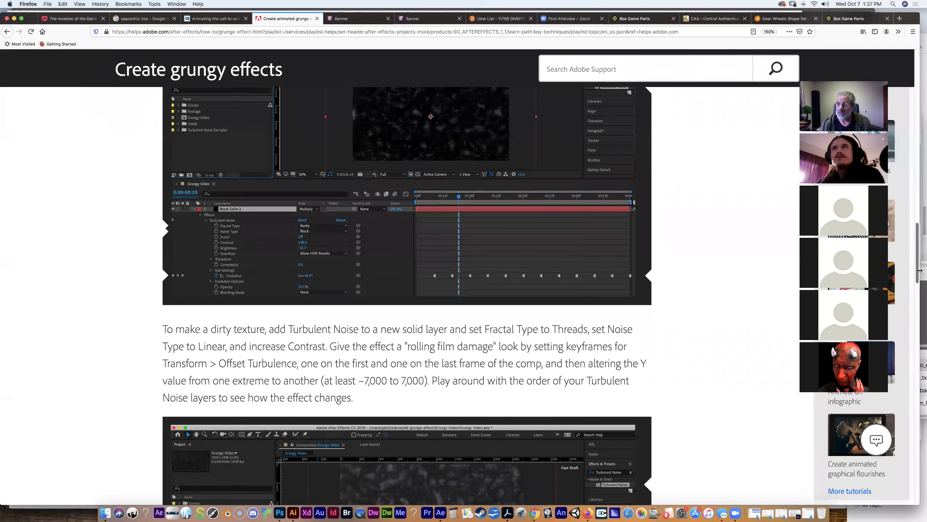
pyautogui.scroll(-3, 919, 277)
pyautogui.moveTo(919, 286); pyautogui.dragTo(919, 295)
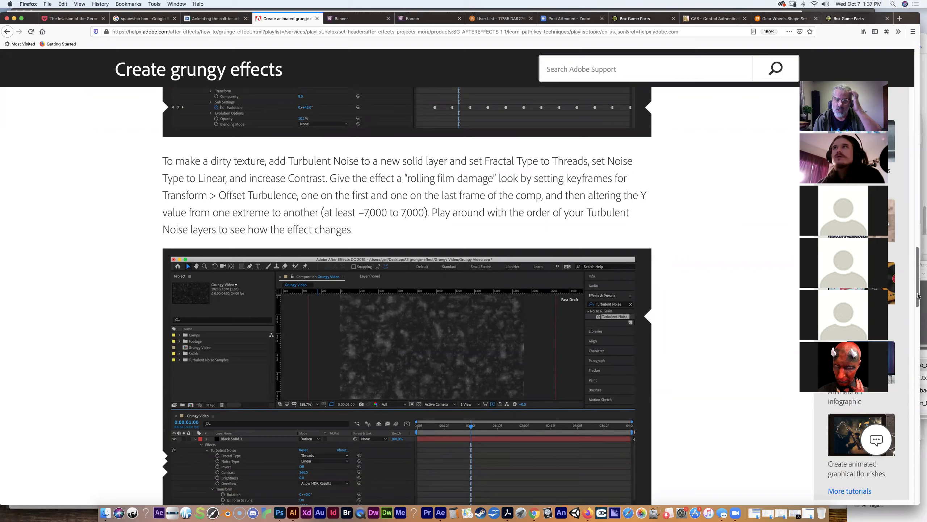
pyautogui.moveTo(922, 288)
pyautogui.mouseDown()
pyautogui.moveTo(917, 320)
pyautogui.moveTo(920, 289)
pyautogui.mouseUp()
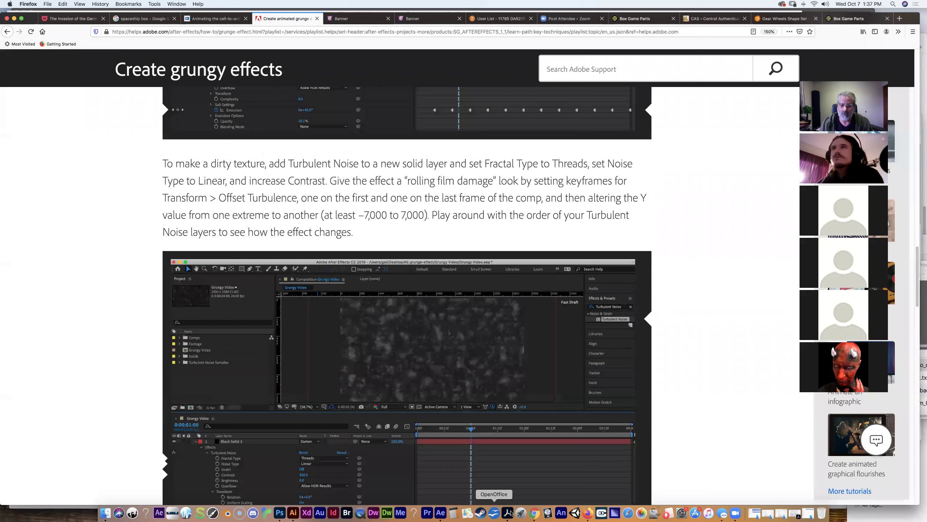
# - Switch to After Effects, create a new white solid layer, and apply the Turbulent Noise effect to it
pyautogui.click(441, 513)
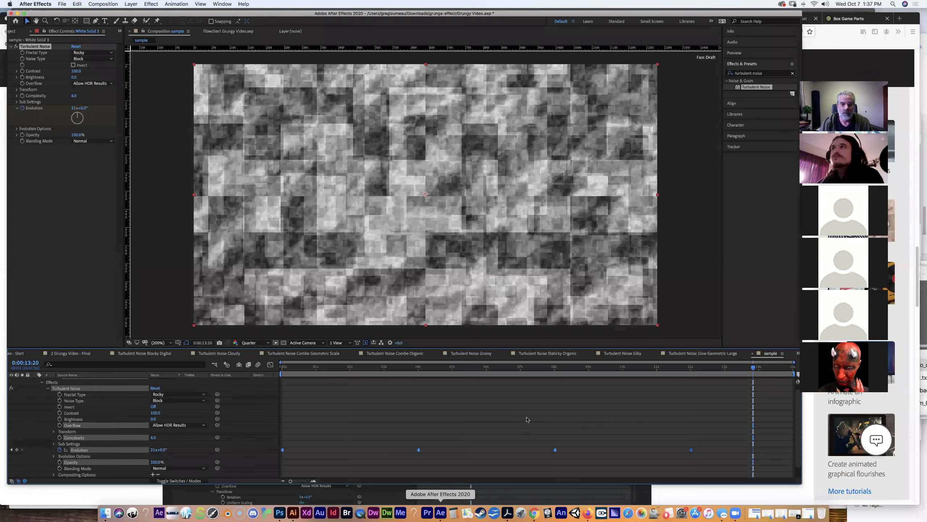
pyautogui.click(130, 5)
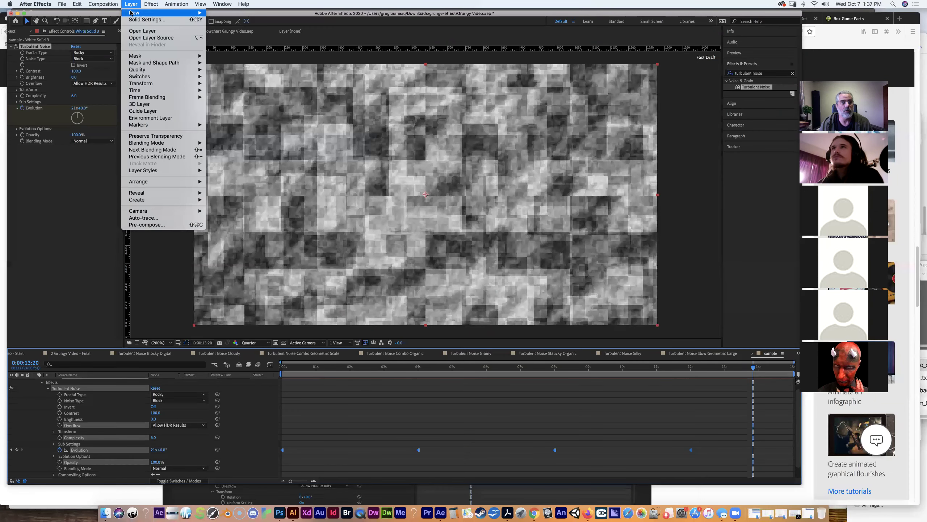
pyautogui.moveTo(189, 12)
pyautogui.click(215, 31)
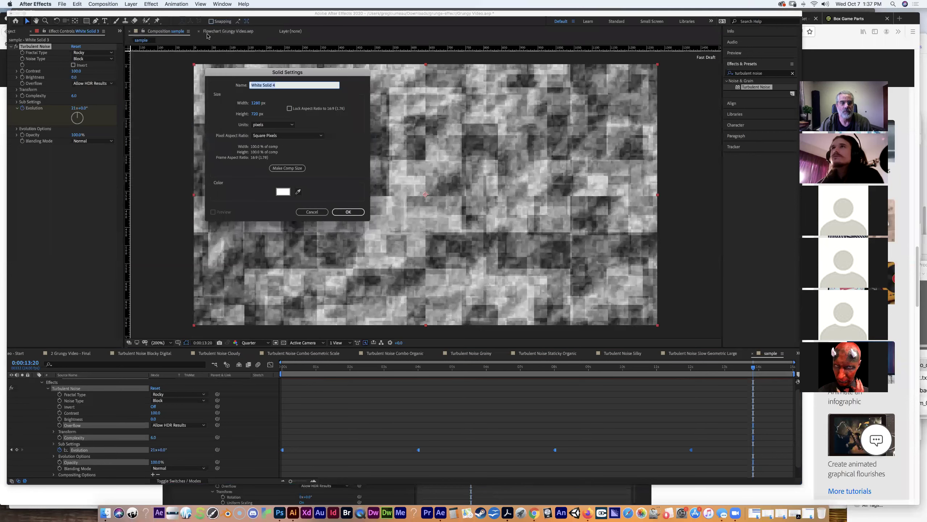
pyautogui.click(347, 214)
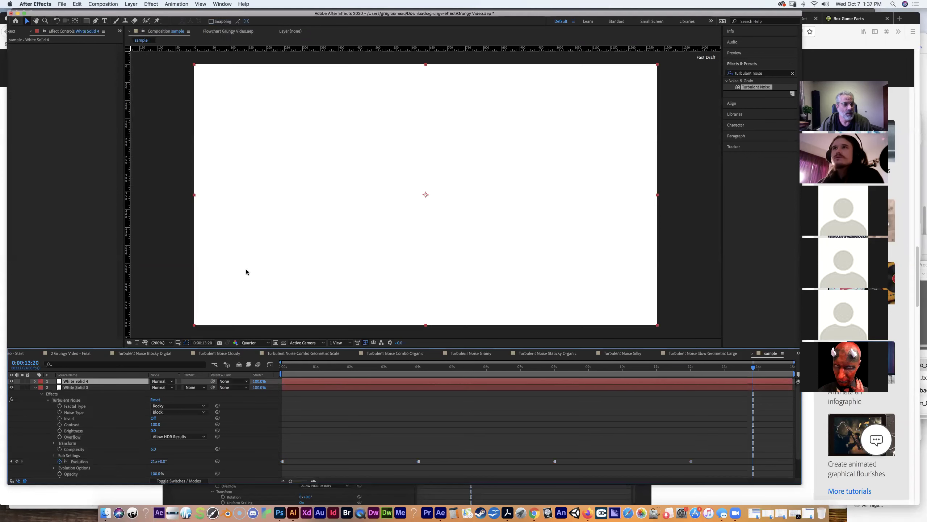
pyautogui.click(35, 387)
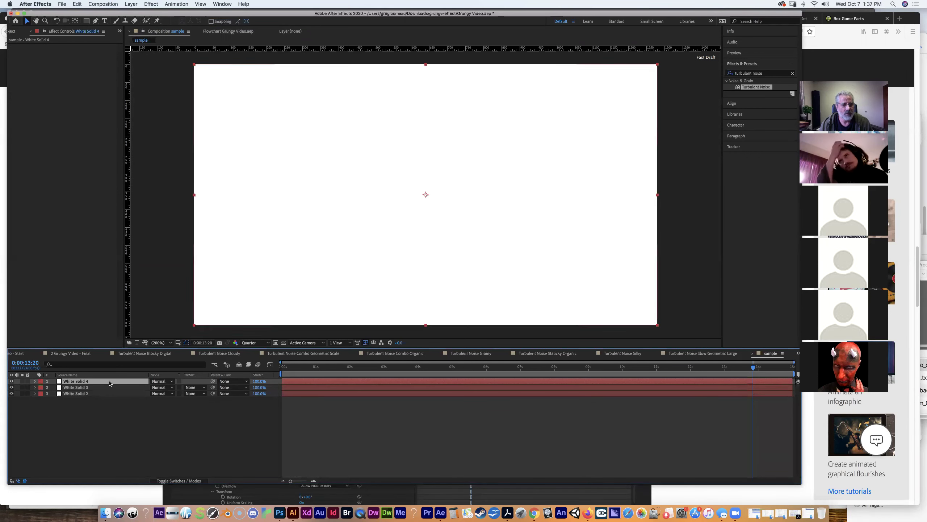
pyautogui.moveTo(752, 86); pyautogui.dragTo(409, 198)
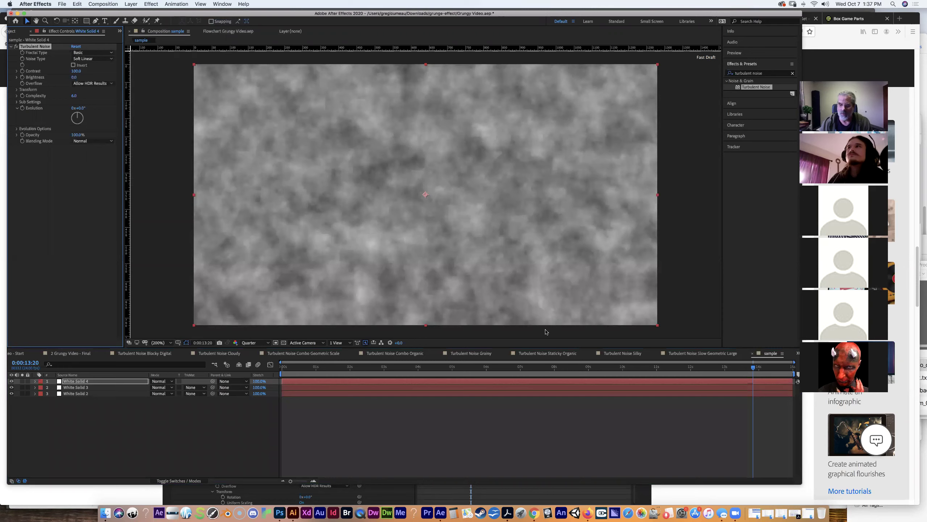
# - Check the tutorial in Firefox, then set the new solid's Turbulent Noise Fractal Type to Threads in After Effects
pyautogui.click(588, 513)
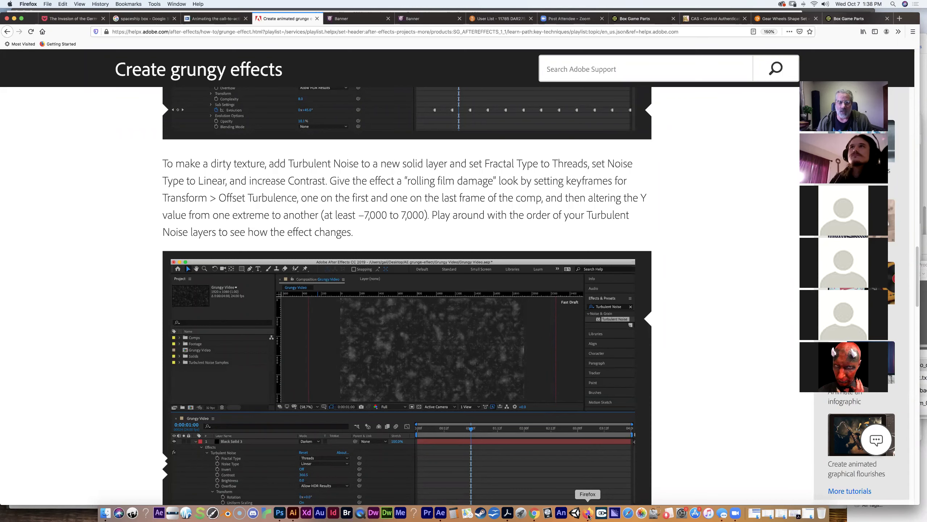
pyautogui.click(441, 513)
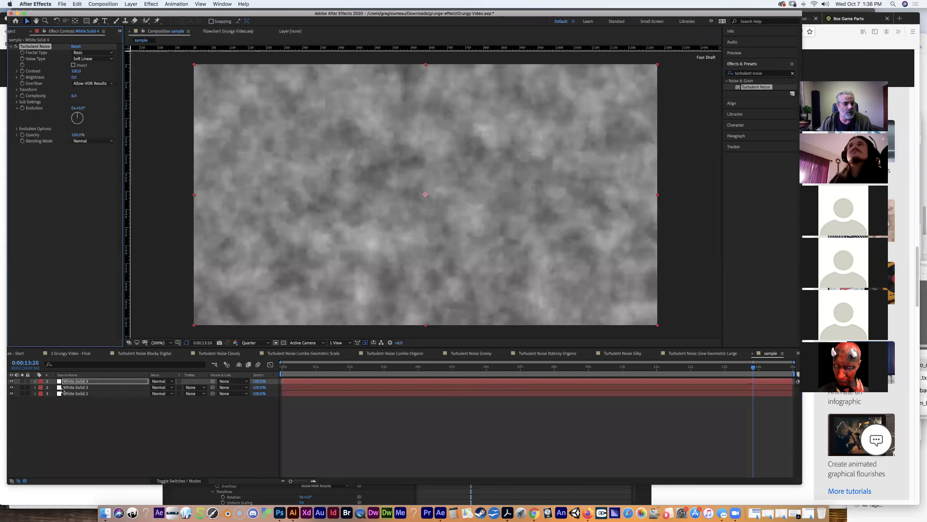
pyautogui.click(35, 382)
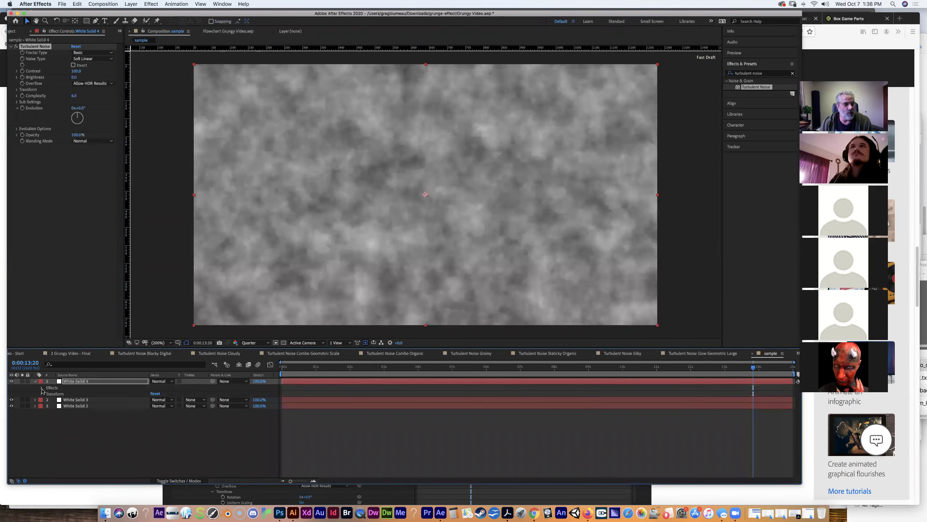
pyautogui.click(42, 388)
pyautogui.click(47, 394)
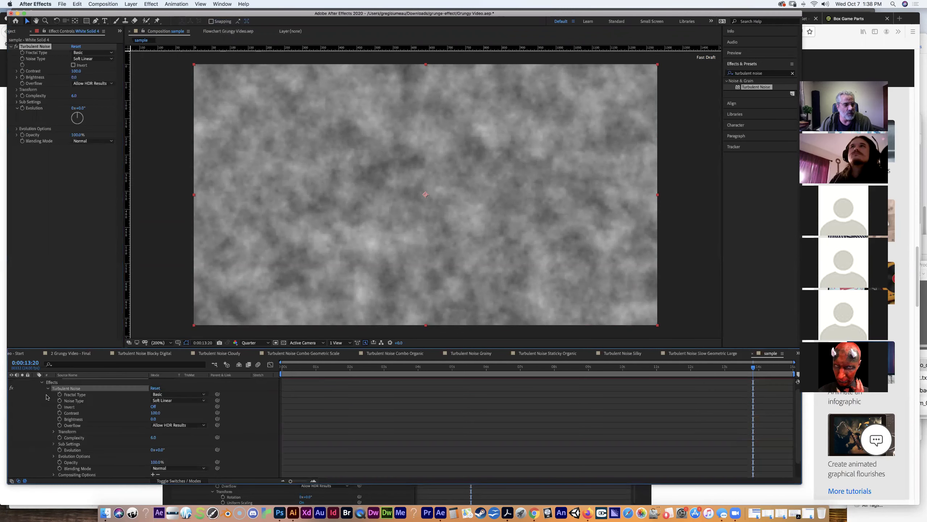
pyautogui.click(166, 395)
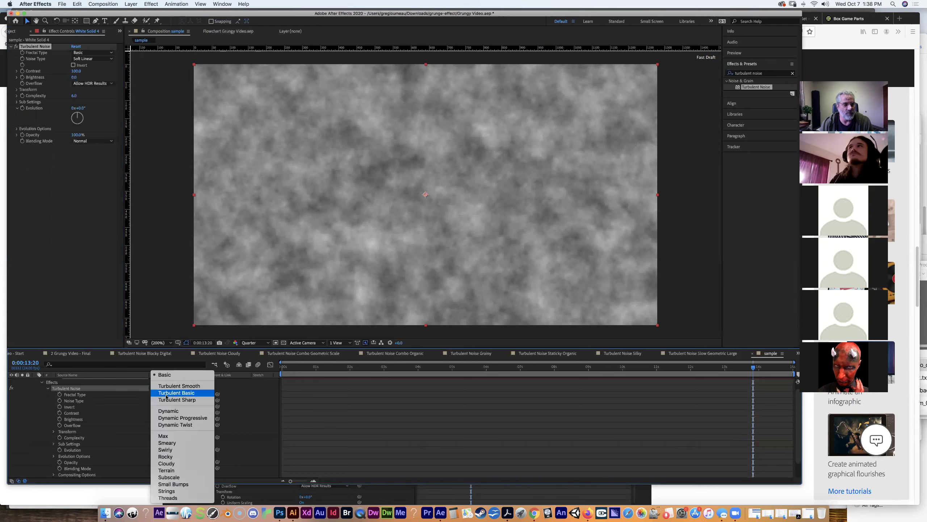
pyautogui.click(168, 498)
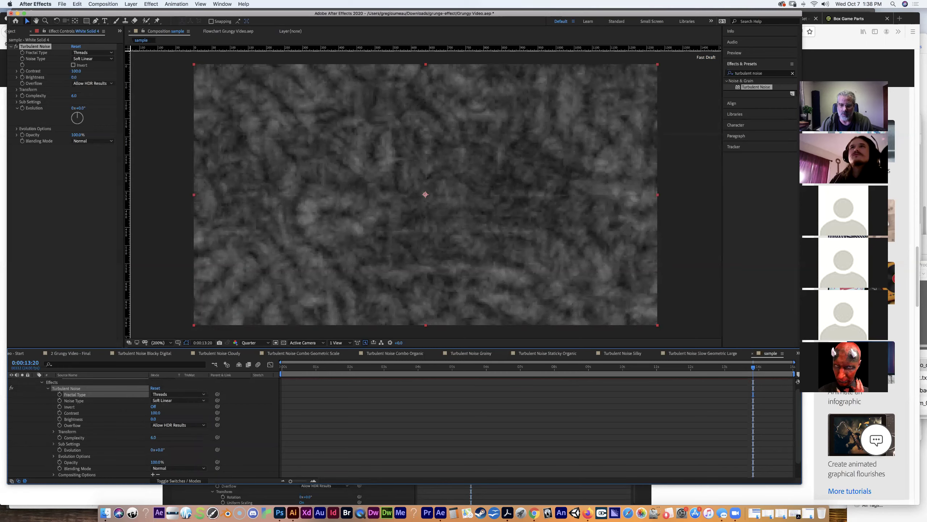
# - Consult the Firefox tutorial, then set the new solid's Noise Type to Linear and Contrast to 130.0 in After Effects
pyautogui.click(588, 514)
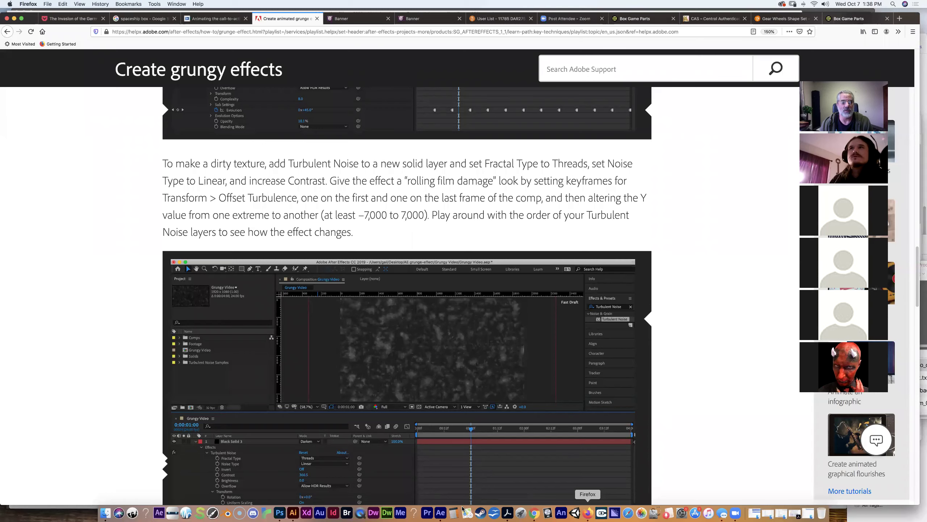
pyautogui.click(440, 513)
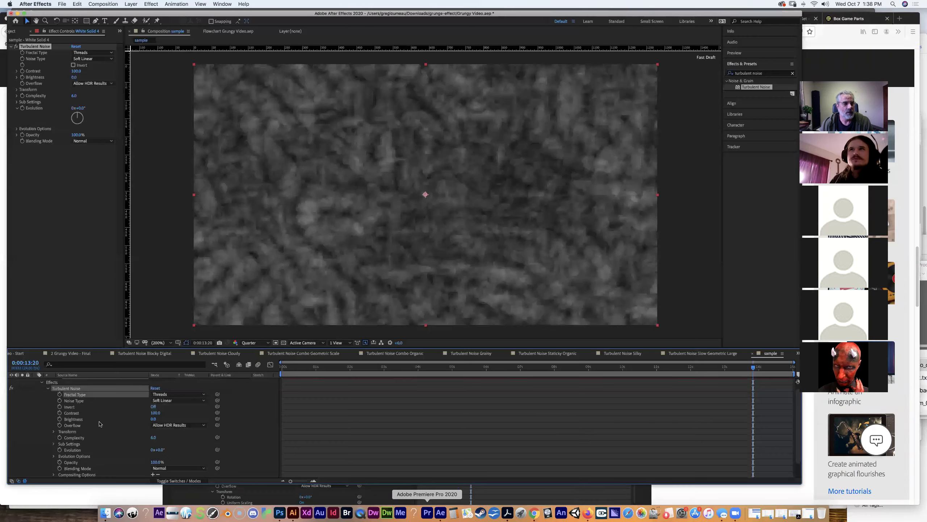
pyautogui.click(195, 400)
pyautogui.click(186, 414)
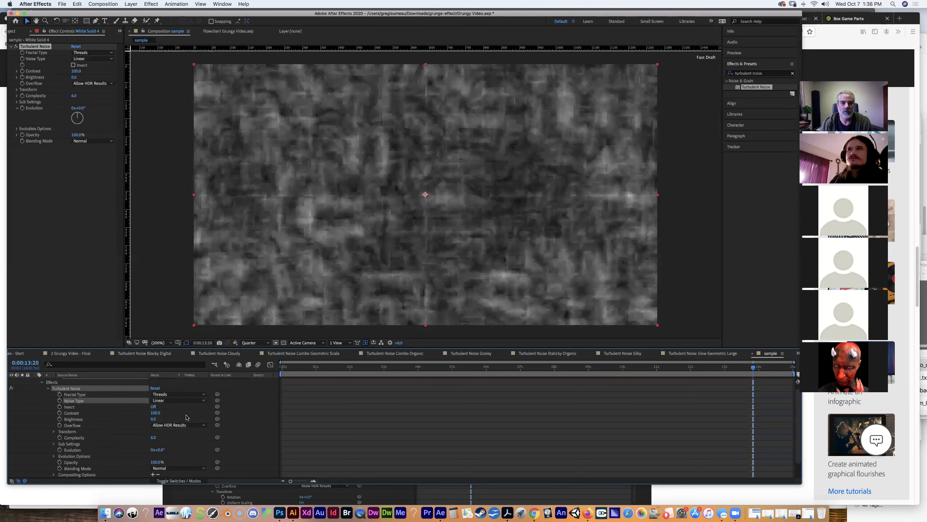
pyautogui.click(587, 514)
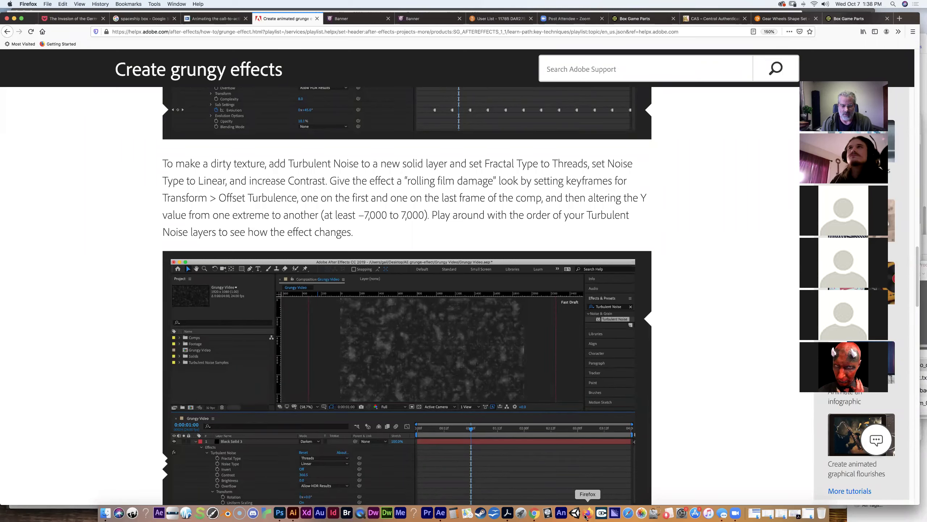
pyautogui.click(440, 513)
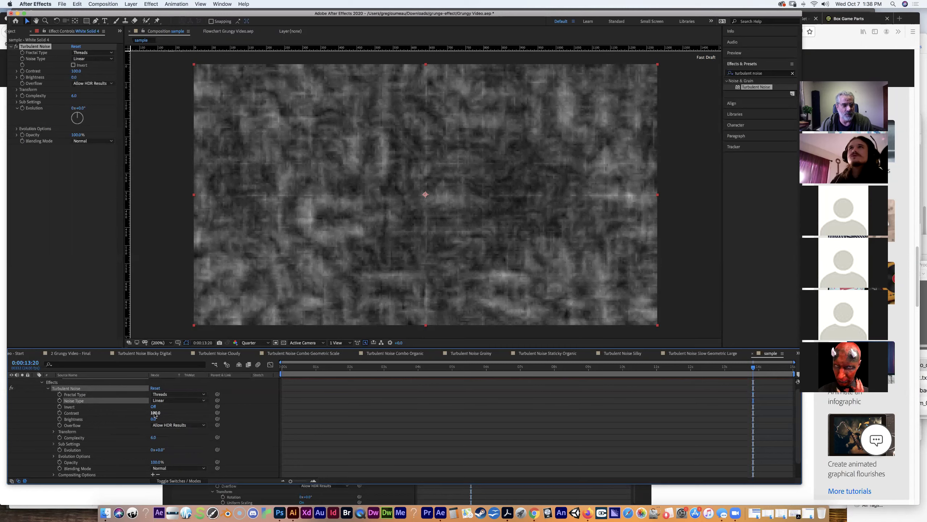
pyautogui.moveTo(154, 412); pyautogui.dragTo(170, 418)
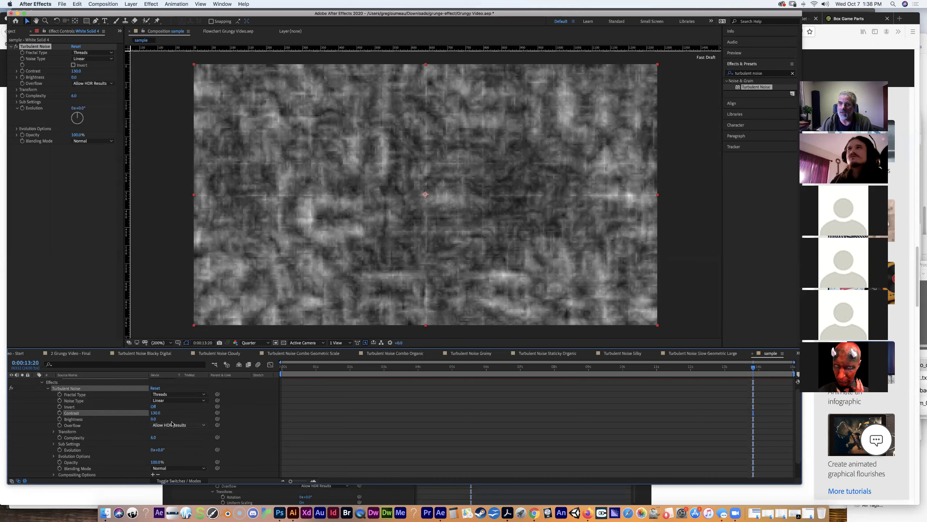
# - Review the rolling film damage instructions in Firefox, then add an Offset Turbulence keyframe at 0:00:00:00 in After Effects
pyautogui.click(588, 513)
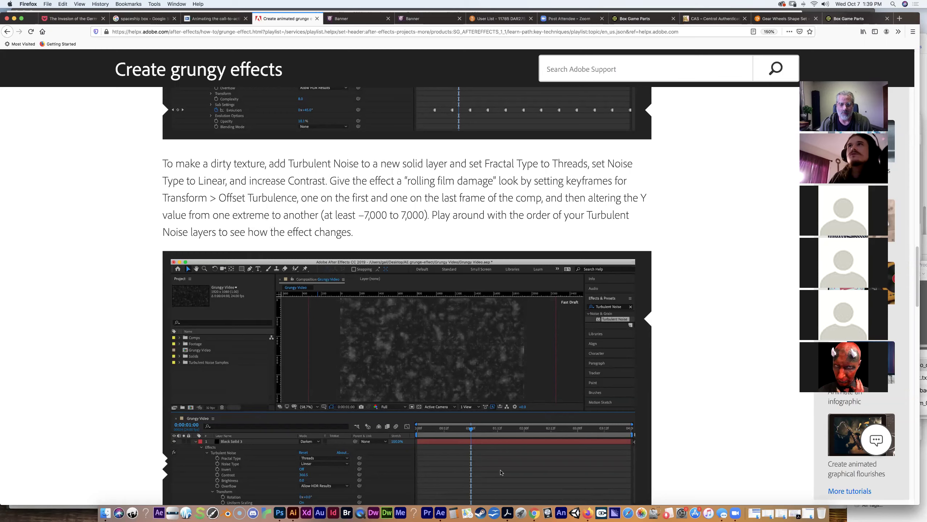
pyautogui.click(441, 513)
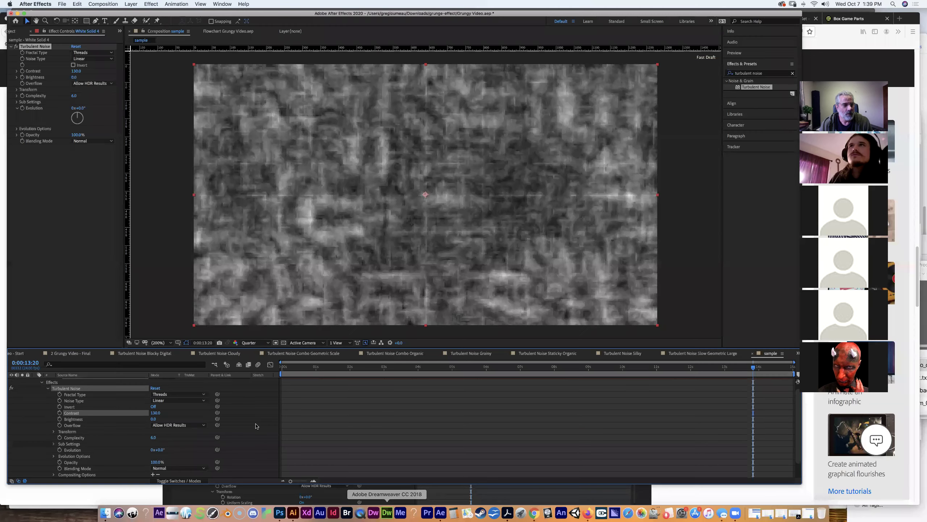
pyautogui.click(53, 432)
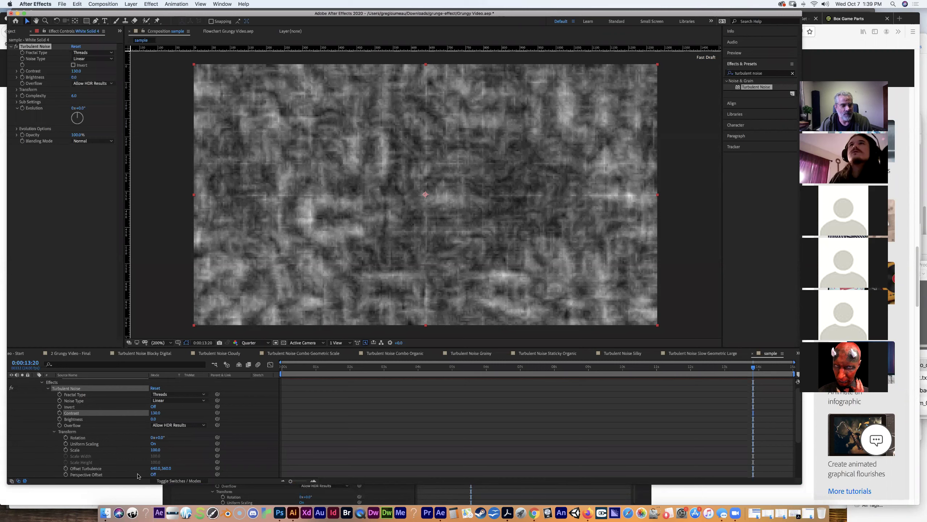
pyautogui.moveTo(753, 367); pyautogui.dragTo(281, 368)
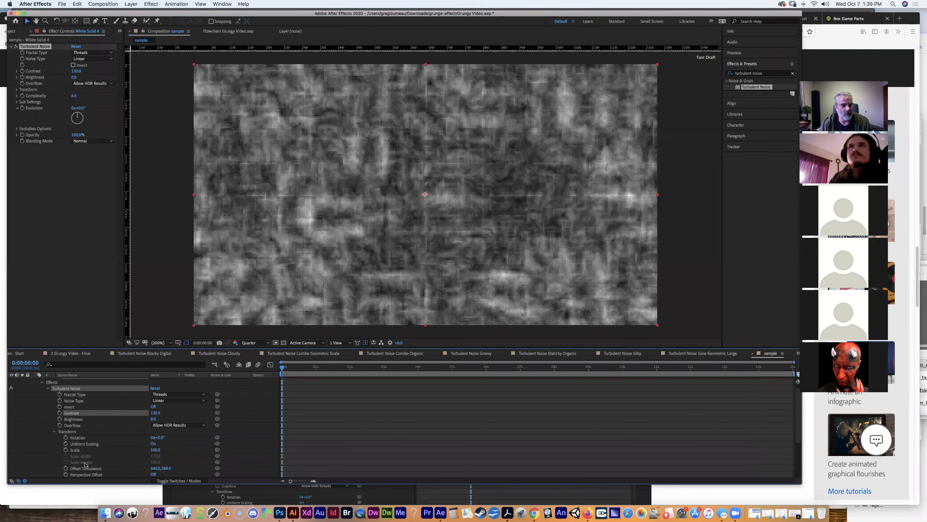
pyautogui.click(66, 469)
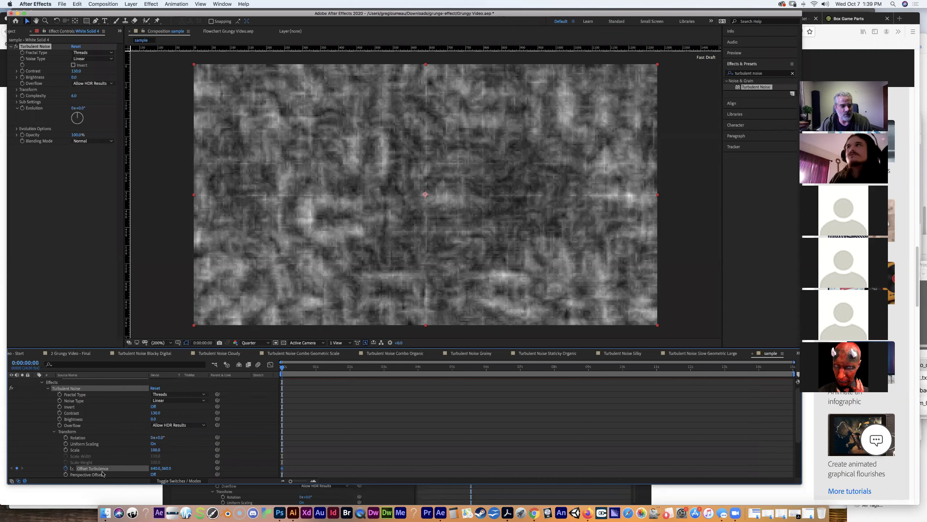
# - Add a second Offset Turbulence keyframe of 677.0, 480.0 on the last frame, 0:00:14:23
pyautogui.moveTo(303, 370); pyautogui.dragTo(679, 396)
pyautogui.moveTo(777, 391); pyautogui.dragTo(793, 383)
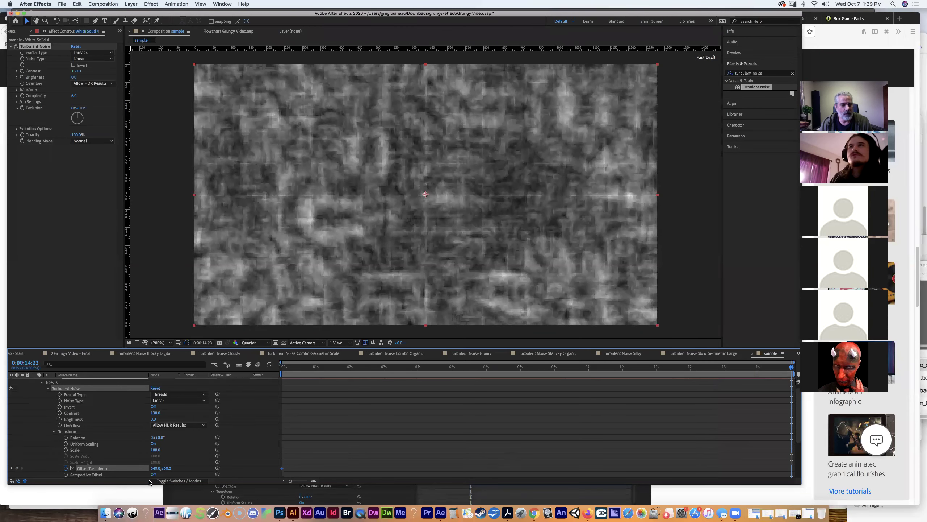
pyautogui.moveTo(155, 468); pyautogui.dragTo(202, 474)
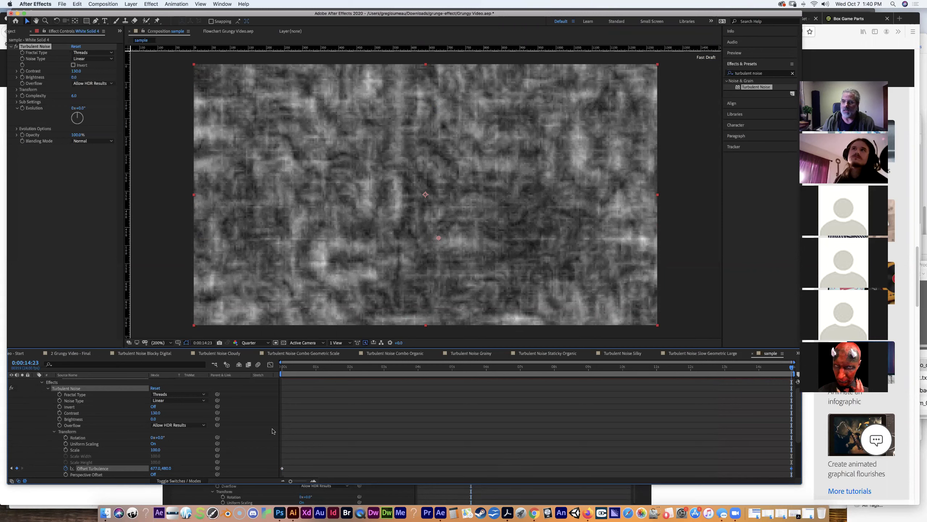
# - Scrub through the Offset Turbulence animation, then recheck the tutorial's Y value range in Firefox and return to After Effects
pyautogui.moveTo(782, 368); pyautogui.dragTo(216, 393)
pyautogui.moveTo(282, 366); pyautogui.dragTo(791, 367)
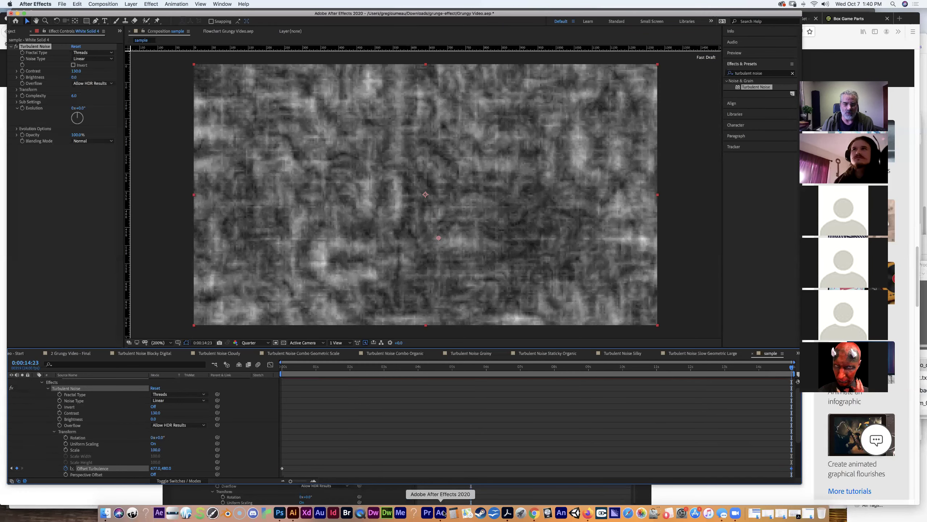
pyautogui.click(589, 513)
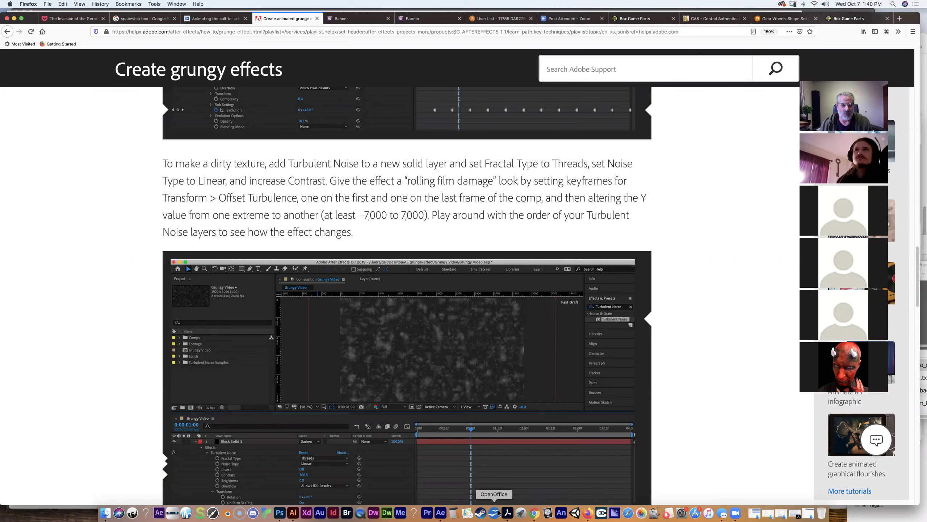
pyautogui.click(441, 512)
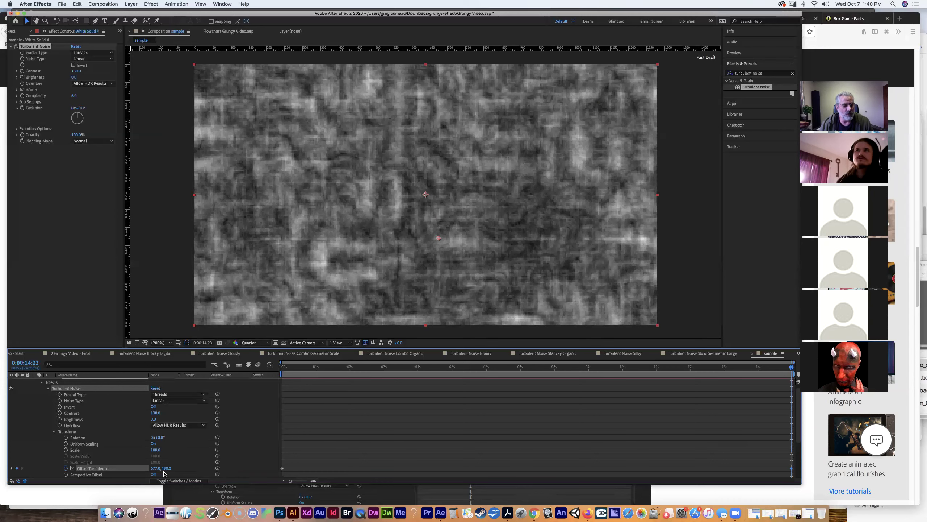
# - Set the Y value of the Offset Turbulence keyframe on the first frame, 0:00:00:00, to -7000
pyautogui.click(166, 469)
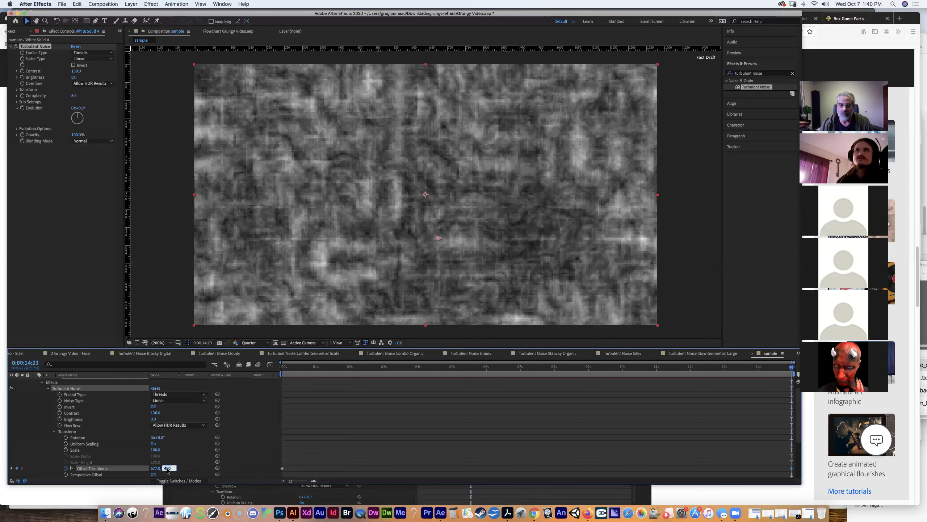
pyautogui.moveTo(792, 368); pyautogui.dragTo(268, 366)
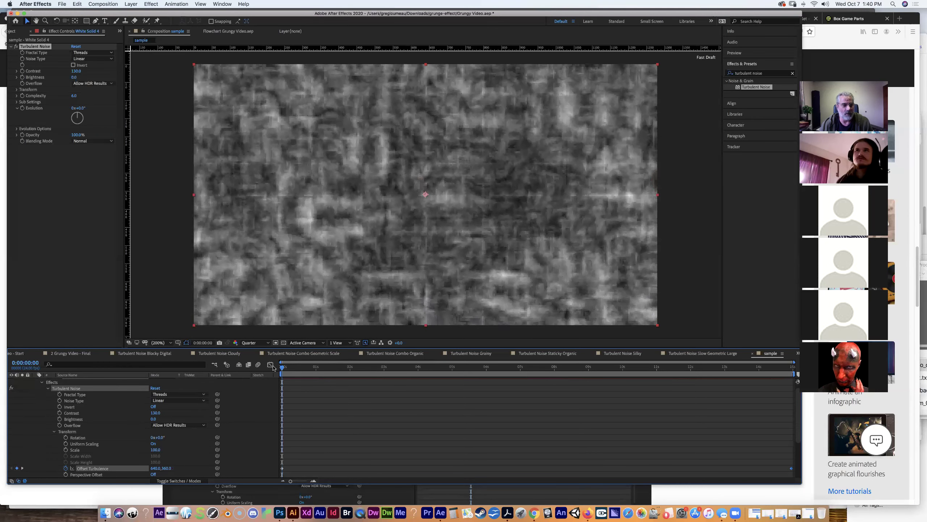
pyautogui.click(163, 469)
pyautogui.press('BackSpace')
pyautogui.write('-7000')
pyautogui.press('Return')
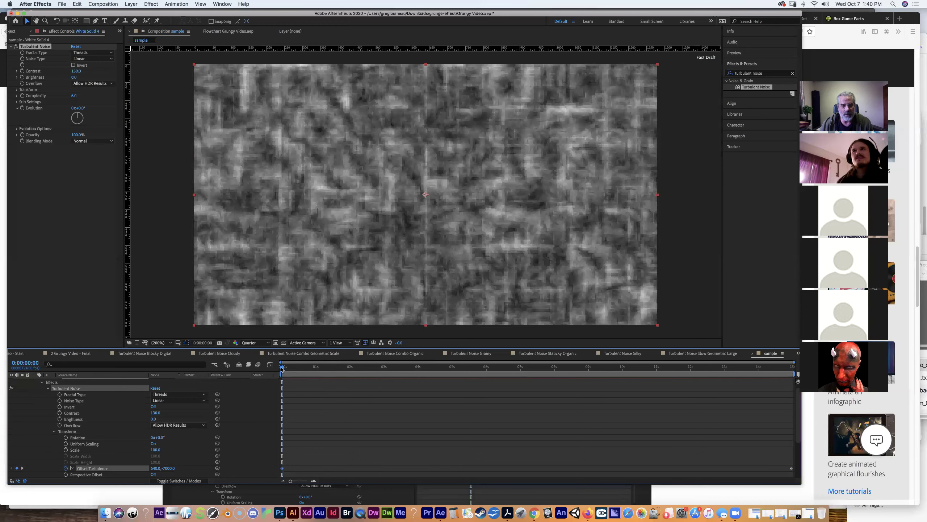
# - Set the Y value of the Offset Turbulence keyframe on the last frame, 0:00:14:23, to 7000
pyautogui.moveTo(290, 369); pyautogui.dragTo(791, 368)
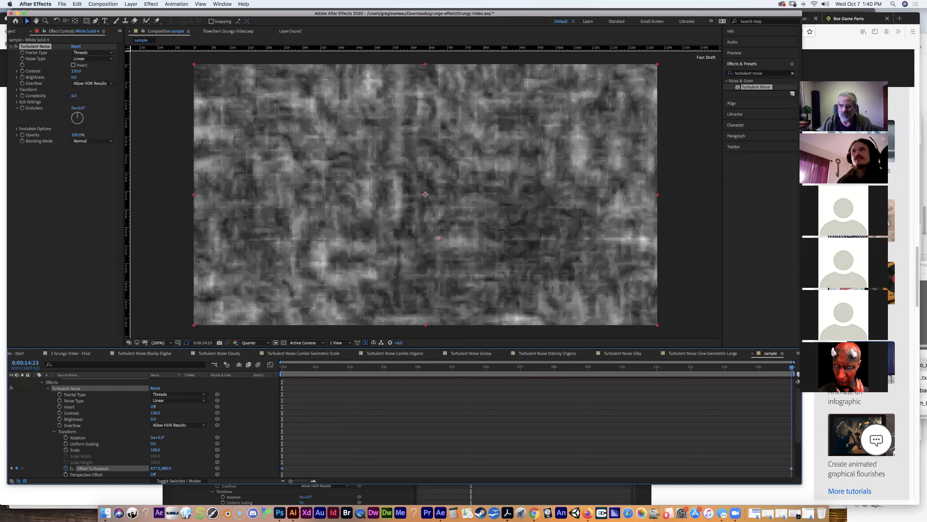
pyautogui.click(165, 469)
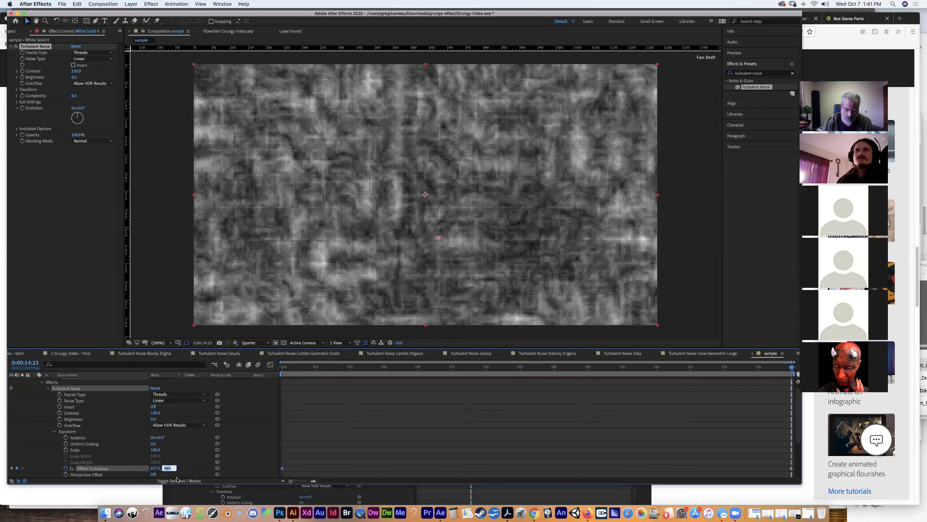
pyautogui.write('700')
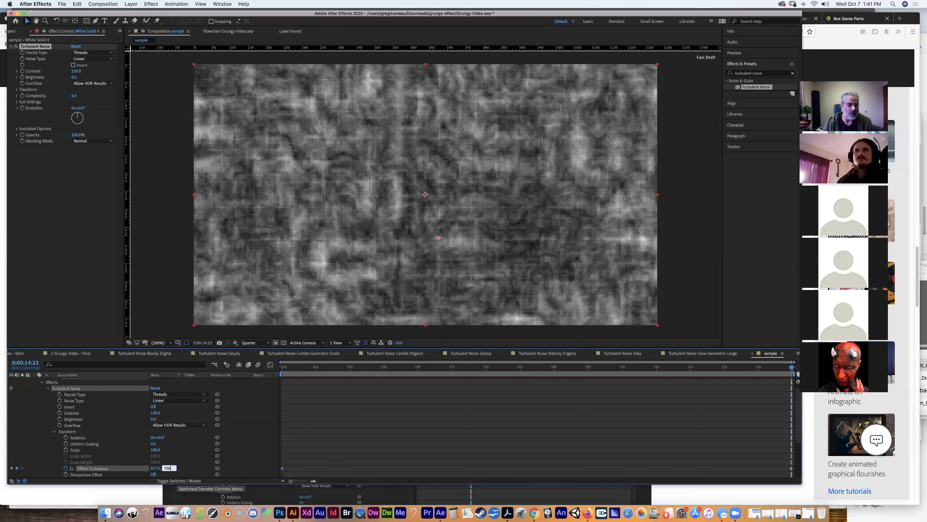
pyautogui.write('0')
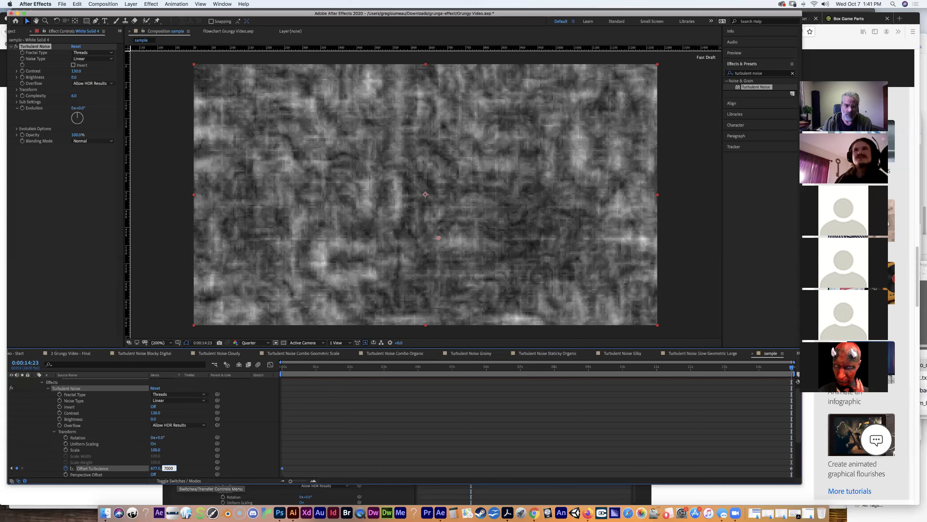
pyautogui.press('Return')
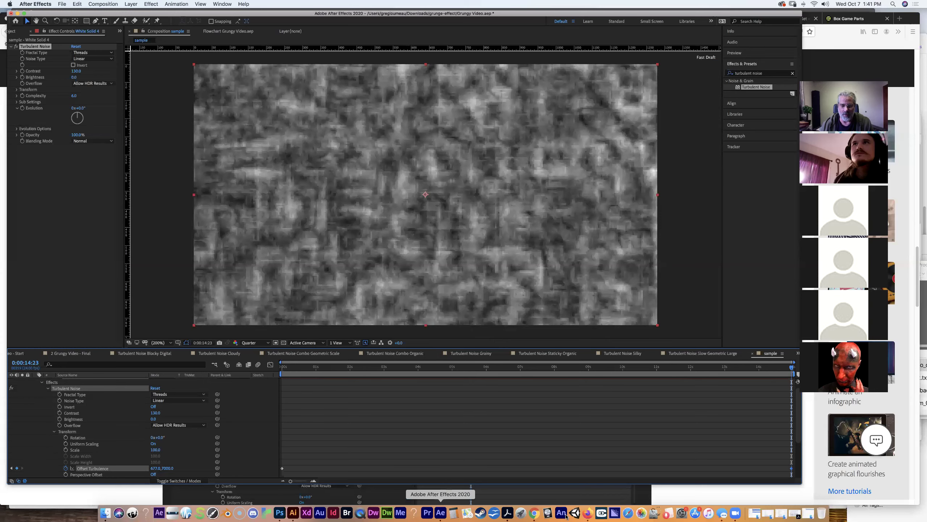
# - Recheck the rolling film damage instructions in Firefox, then preview the Offset Turbulence animation from the first frame in After Effects
pyautogui.click(588, 513)
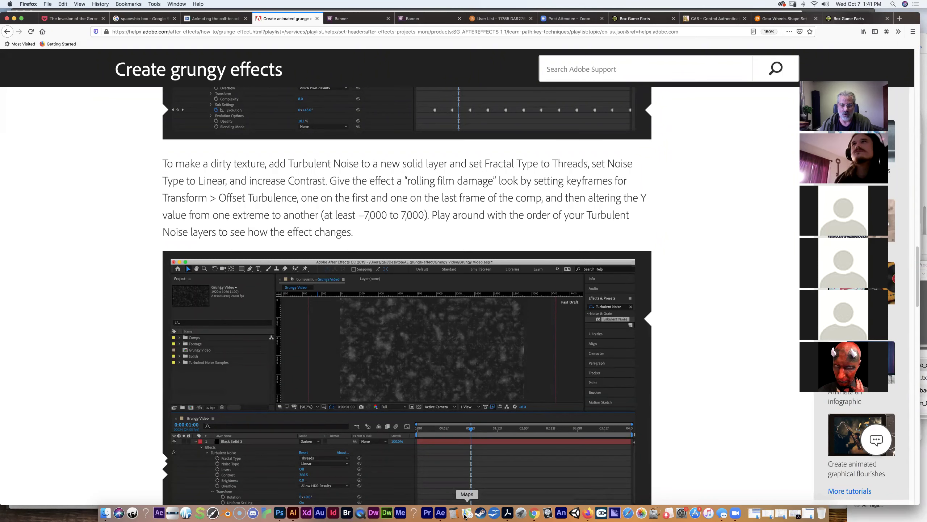
pyautogui.click(440, 513)
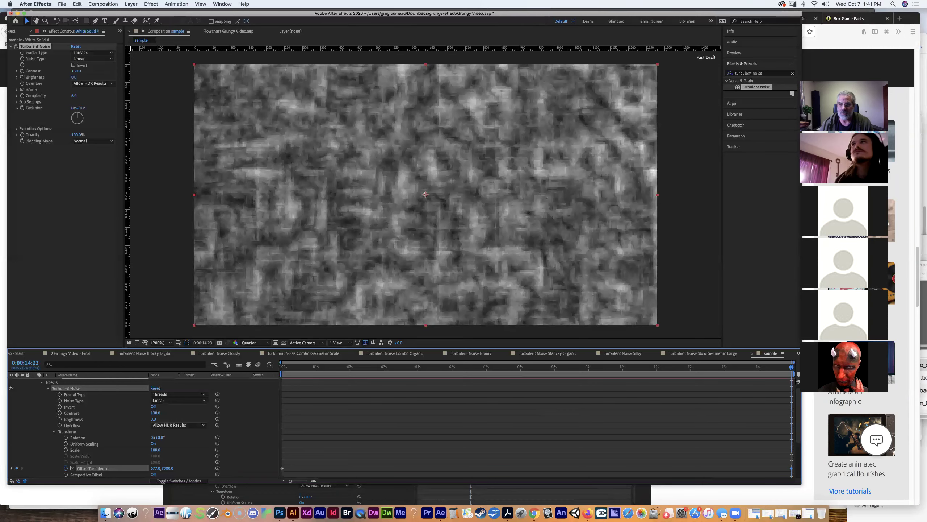
pyautogui.moveTo(791, 368); pyautogui.dragTo(281, 368)
pyautogui.press('space')
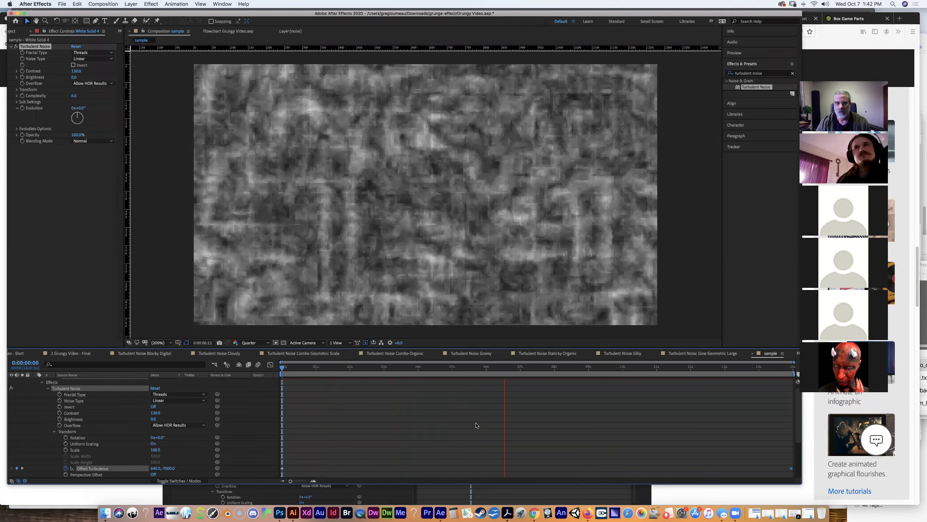
pyautogui.press('space')
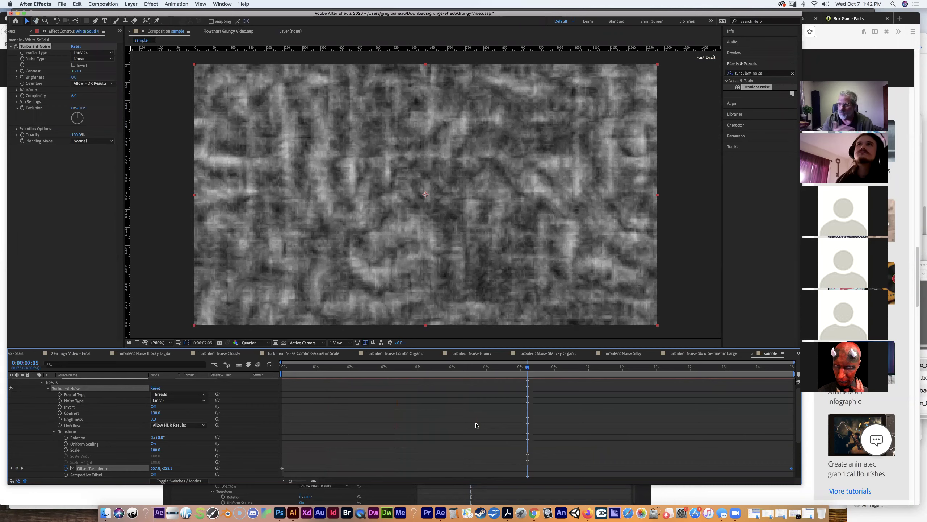
# - Reread the layer order advice in Firefox, then return to After Effects and collapse the White Solid 4 layer's properties
pyautogui.click(588, 515)
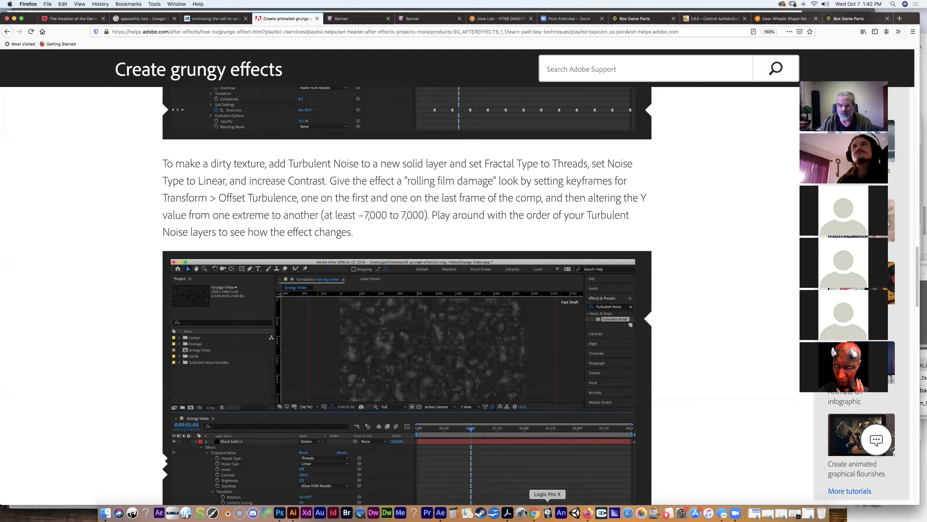
pyautogui.click(439, 514)
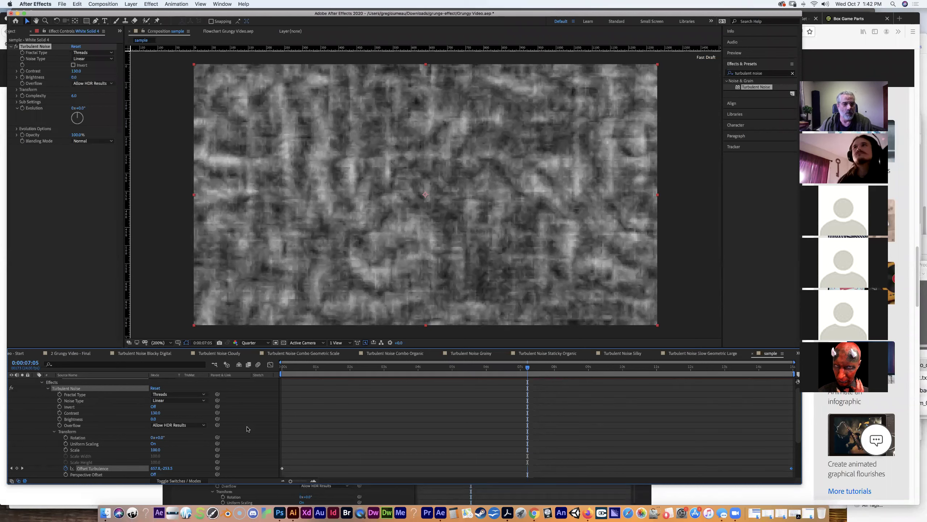
pyautogui.scroll(1, 47, 391)
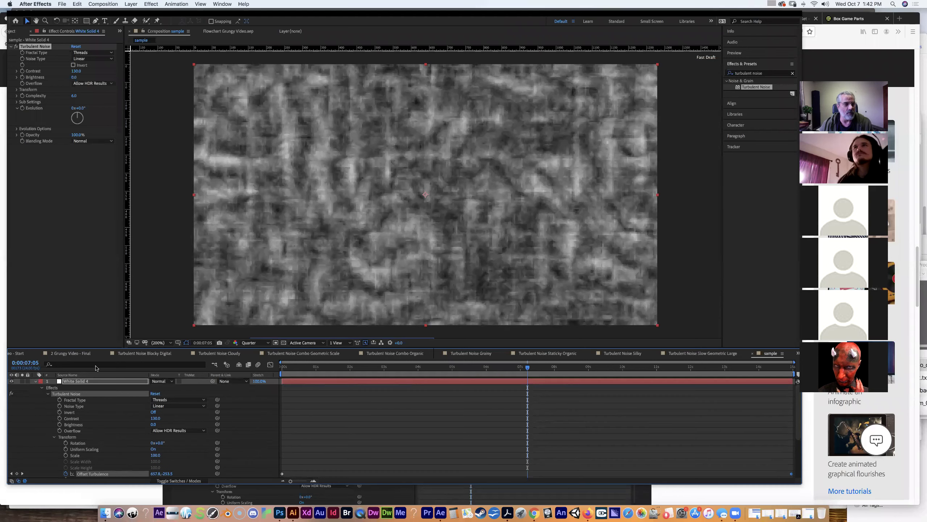
pyautogui.click(41, 388)
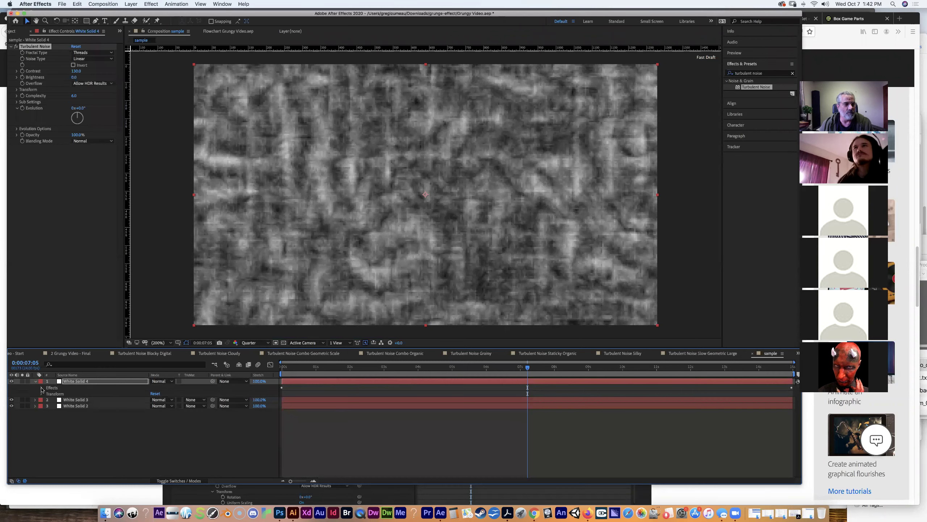
pyautogui.click(36, 381)
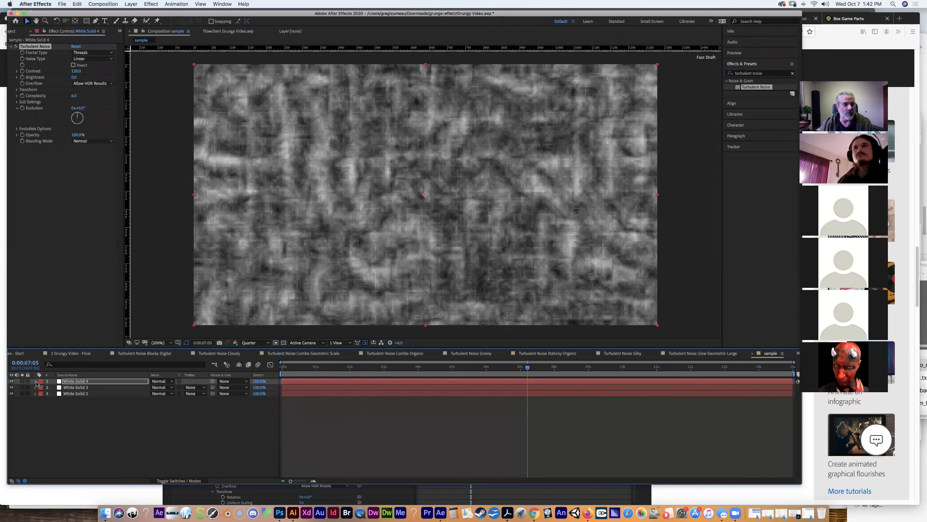
# - Try White Solid 3 above White Solid 4 in the layer stack, put it back below, and preview the composition
pyautogui.click(75, 388)
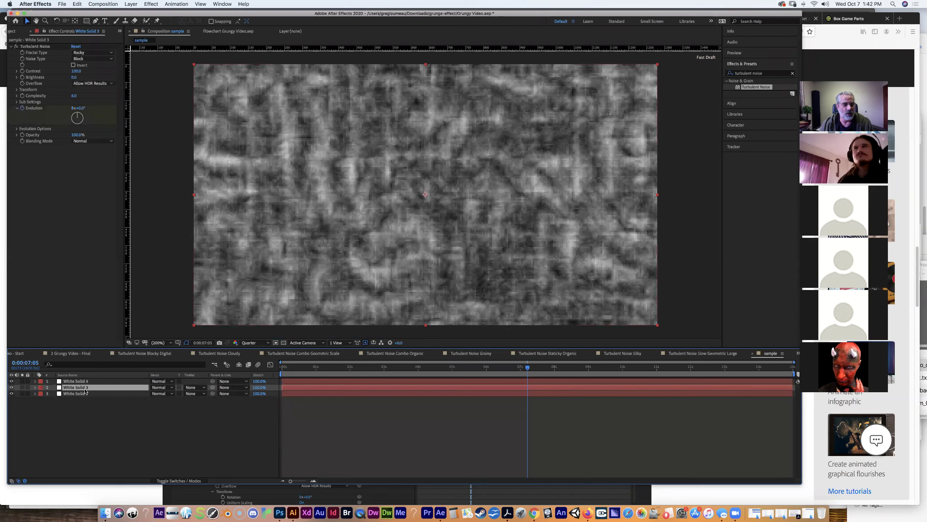
pyautogui.moveTo(90, 389); pyautogui.dragTo(87, 381)
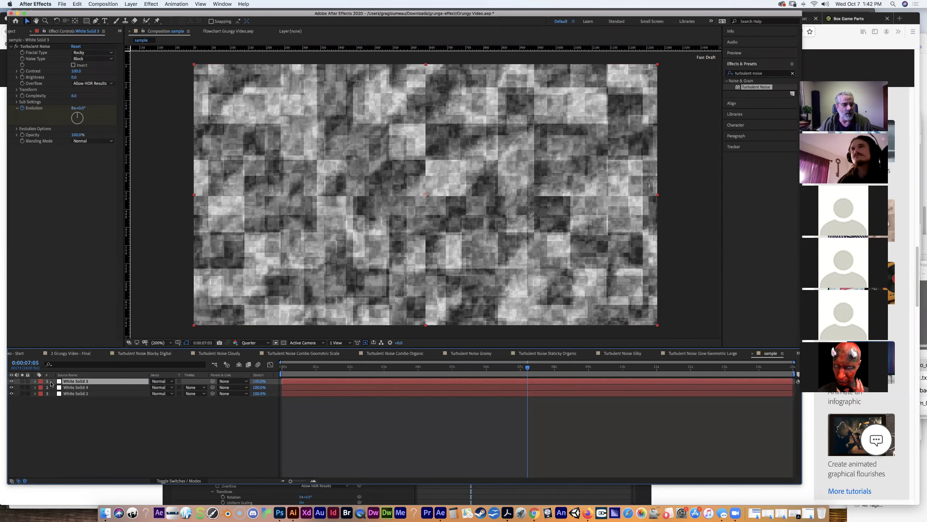
pyautogui.press('super+bracketleft')
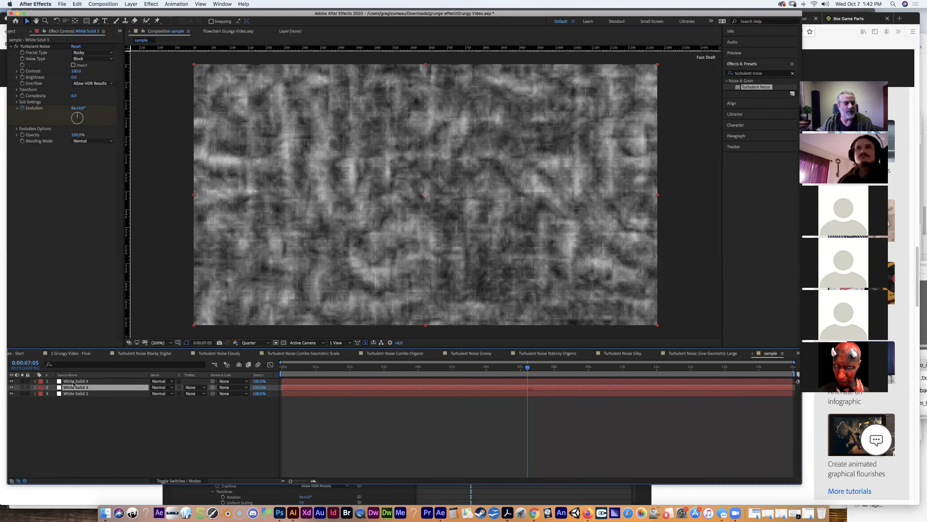
pyautogui.press('space')
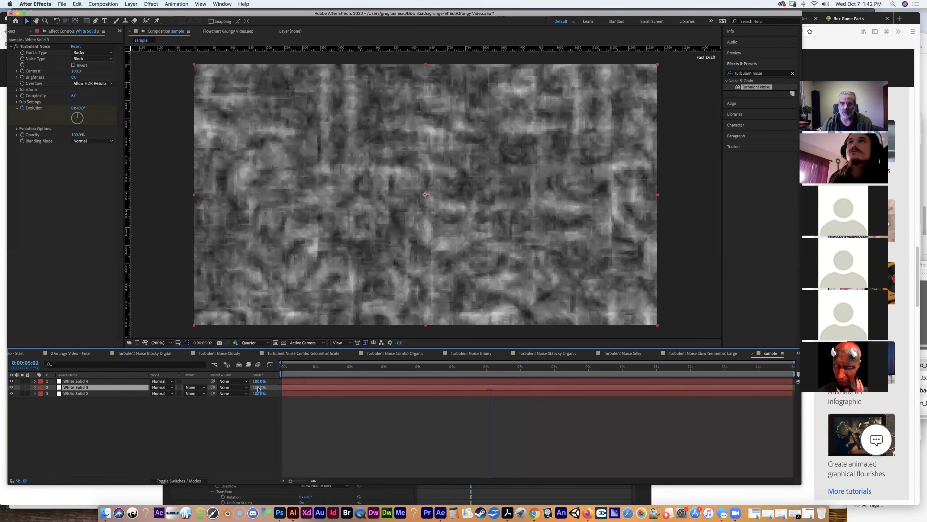
pyautogui.press('space')
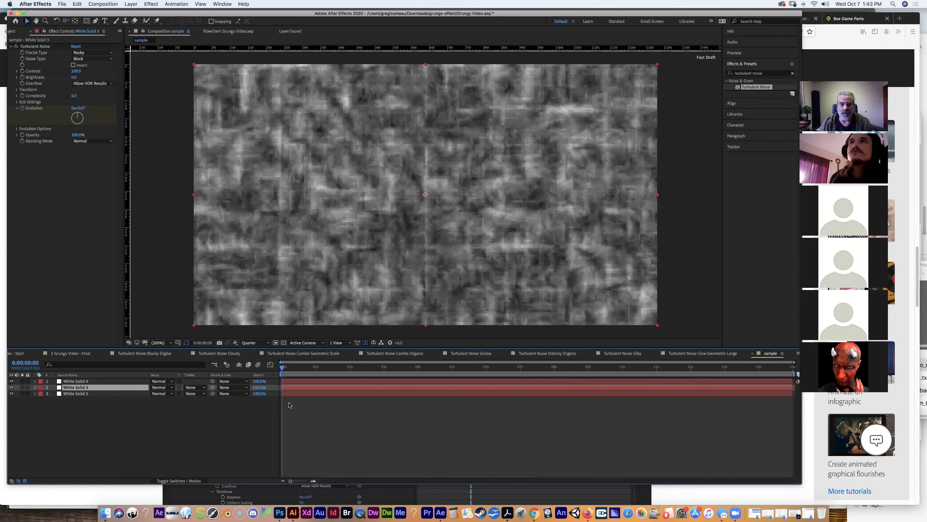
# - Read the tutorial's section on applying the grunge look to footage with blending modes in Firefox, then return to After Effects
pyautogui.click(587, 514)
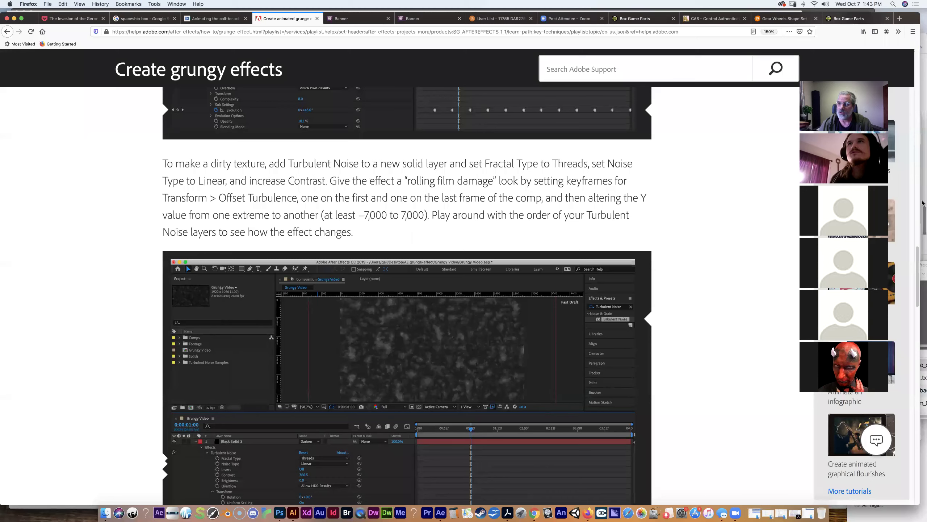
pyautogui.scroll(-8, 906, 305)
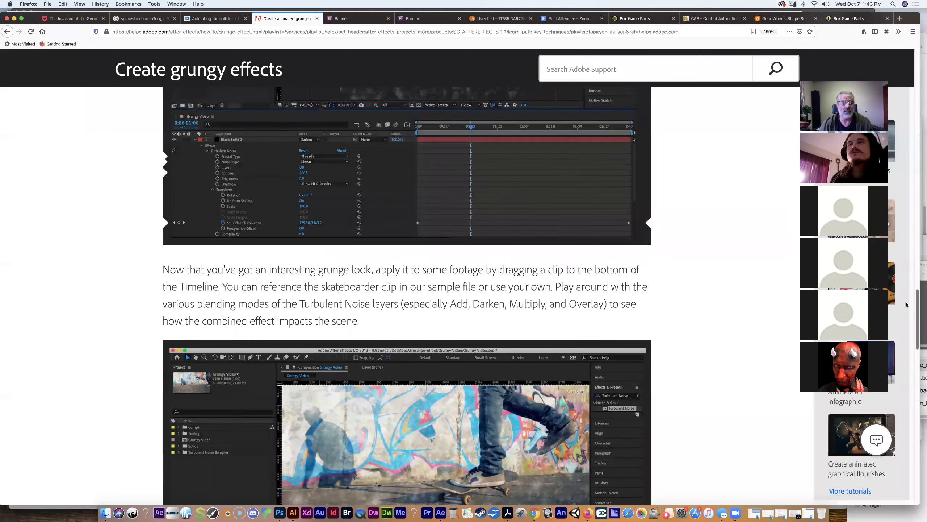
pyautogui.scroll(-3, 906, 305)
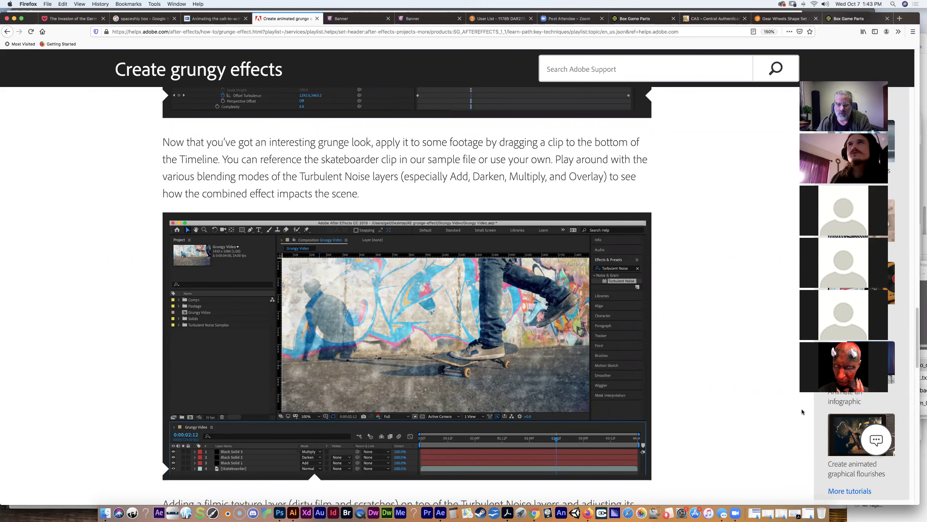
pyautogui.click(440, 513)
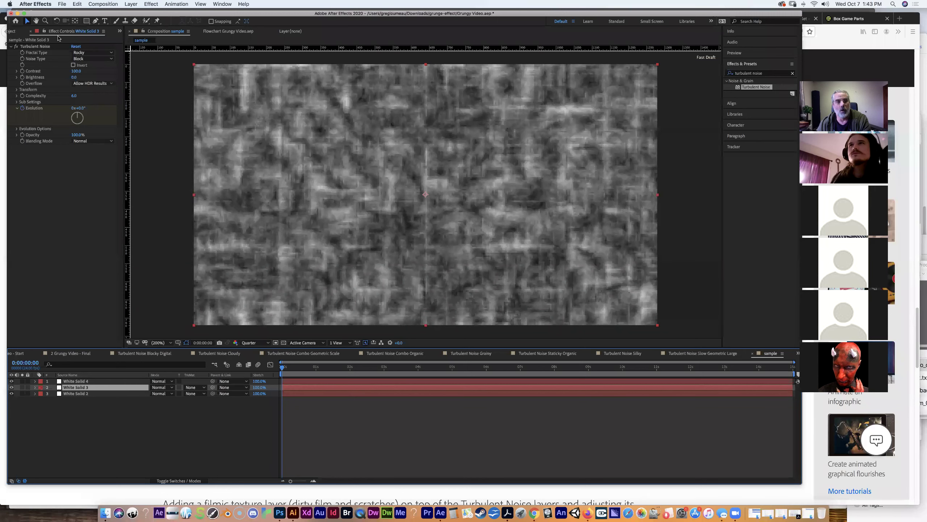
# - Open the 1 Grungy Video - Start composition from the project, preview it, and compare it with the sample composition
pyautogui.click(120, 32)
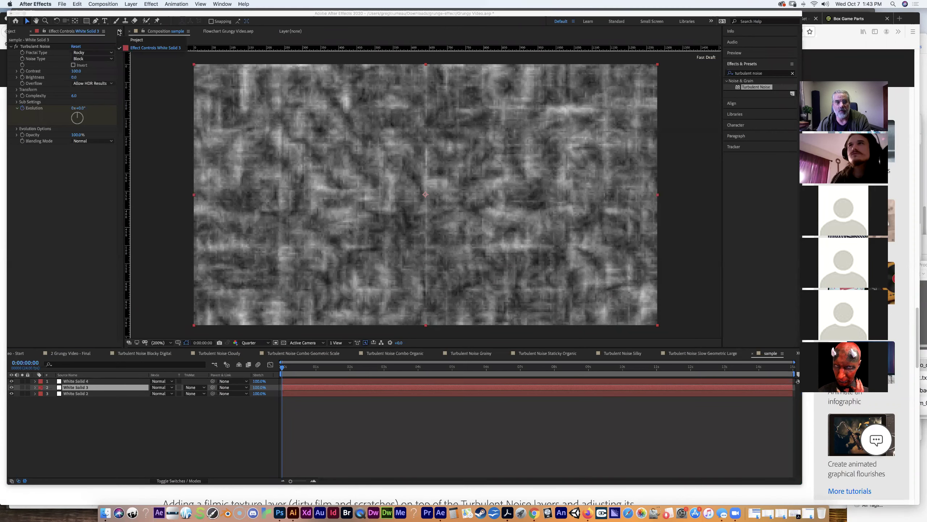
pyautogui.click(142, 41)
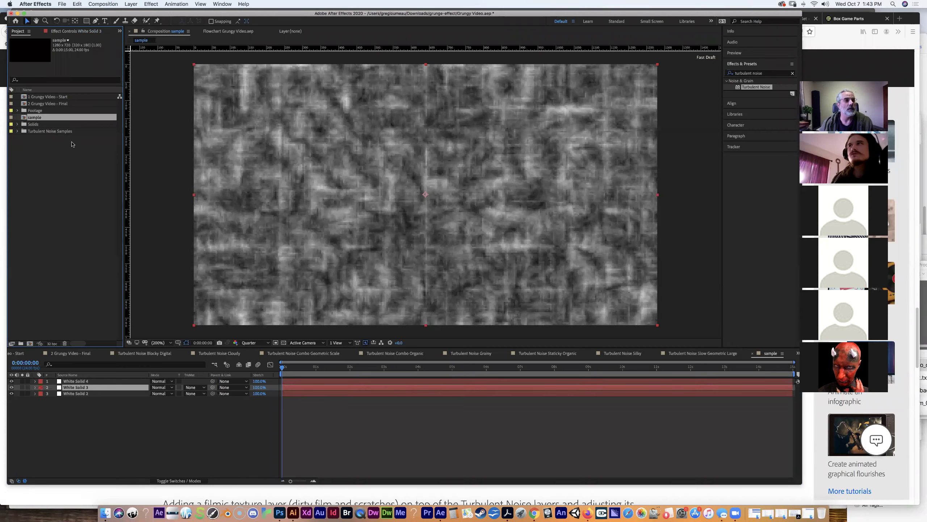
pyautogui.doubleClick(58, 96)
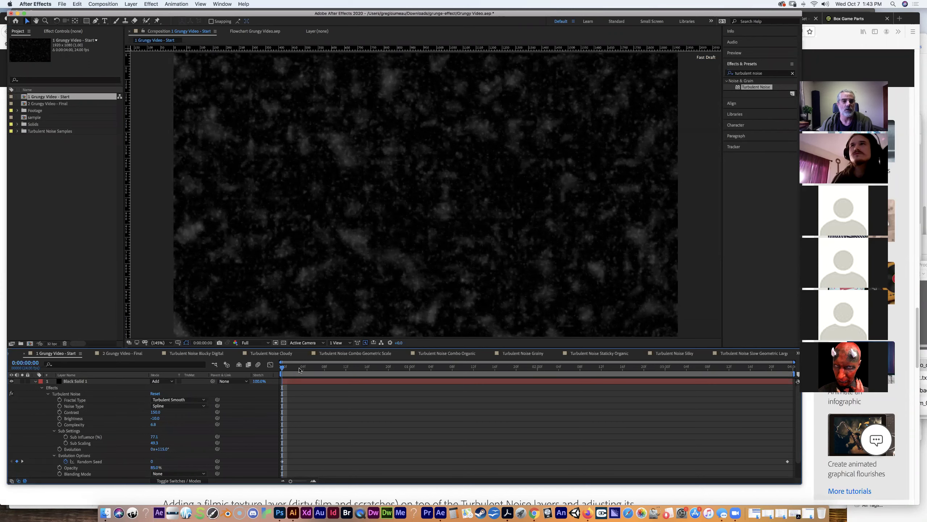
pyautogui.press('space')
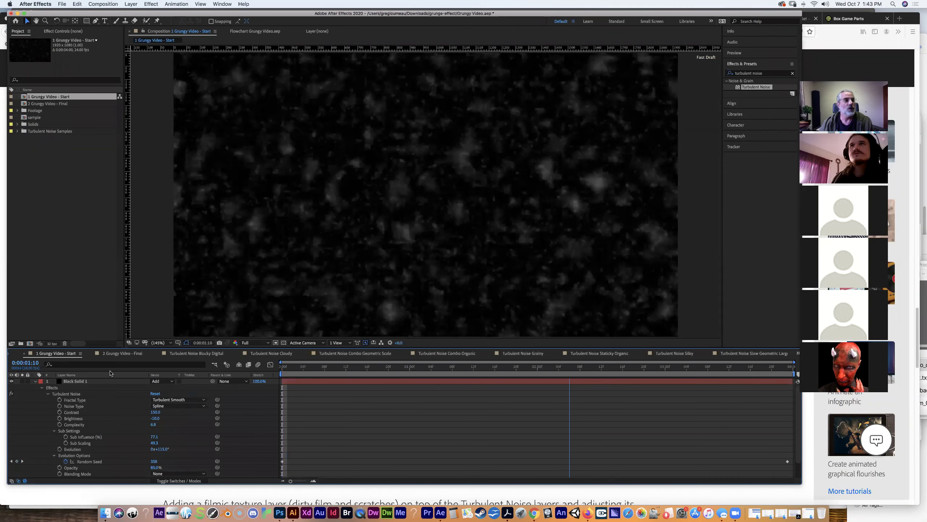
pyautogui.press('space')
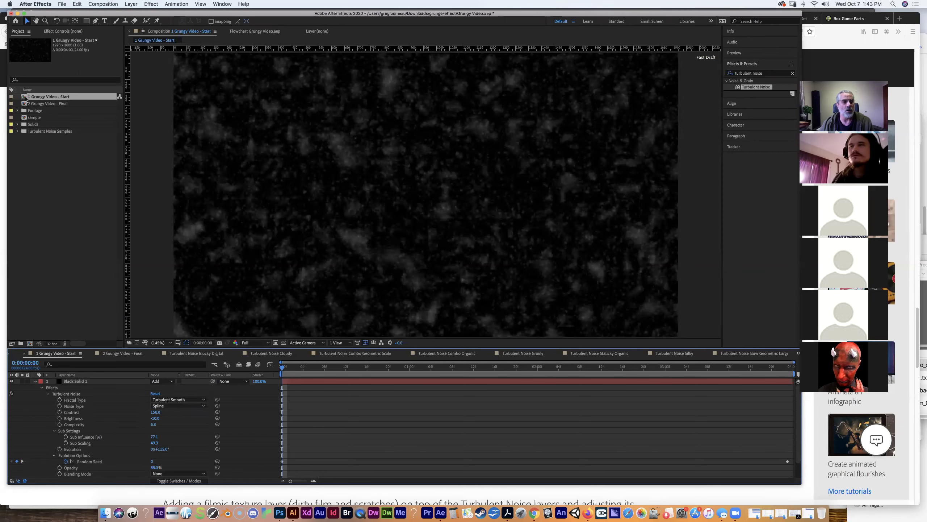
pyautogui.press('space')
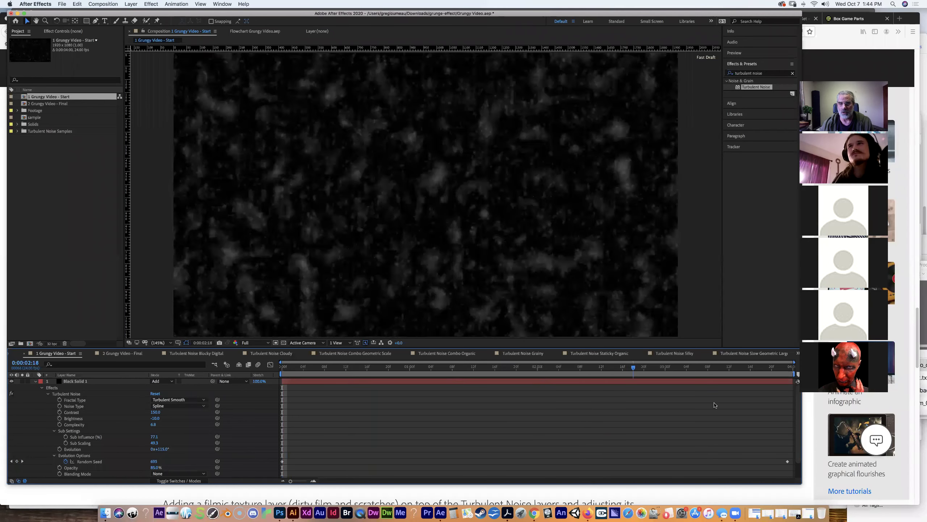
pyautogui.press('space')
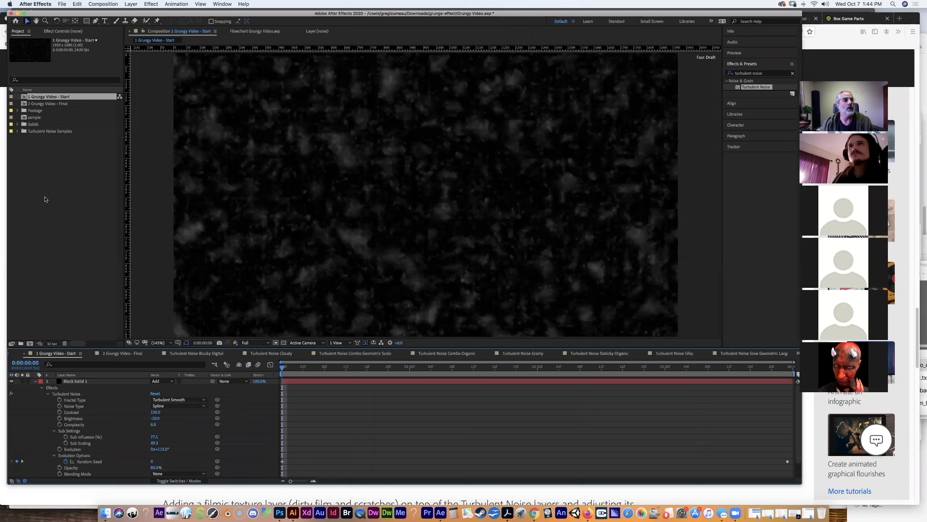
pyautogui.doubleClick(34, 118)
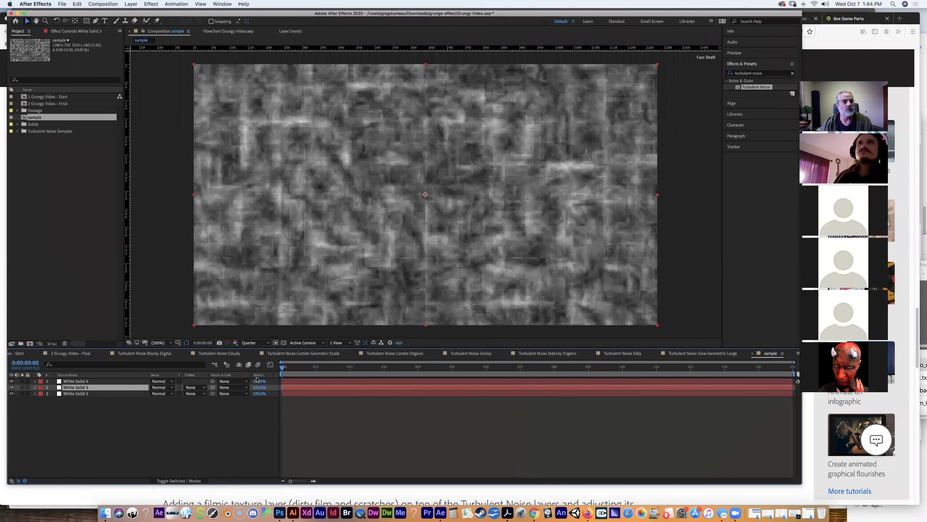
pyautogui.doubleClick(46, 97)
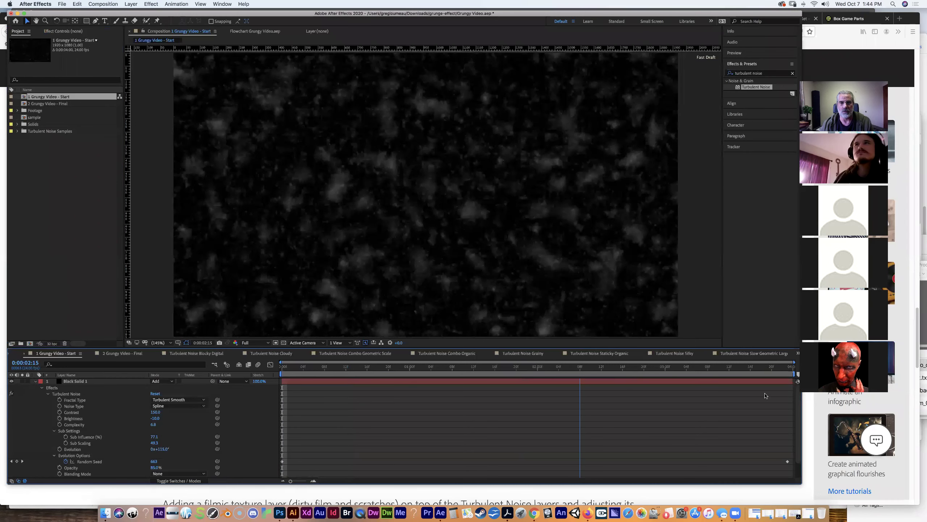
# - Add the Skateboarder clip from the Footage folder beneath the Black Solid 1 layer, with that layer's properties collapsed
pyautogui.click(17, 111)
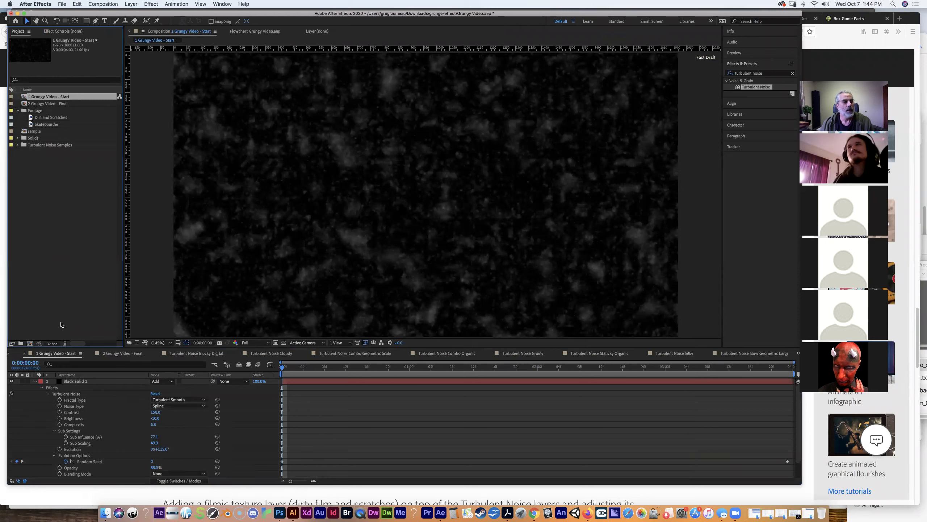
pyautogui.click(36, 381)
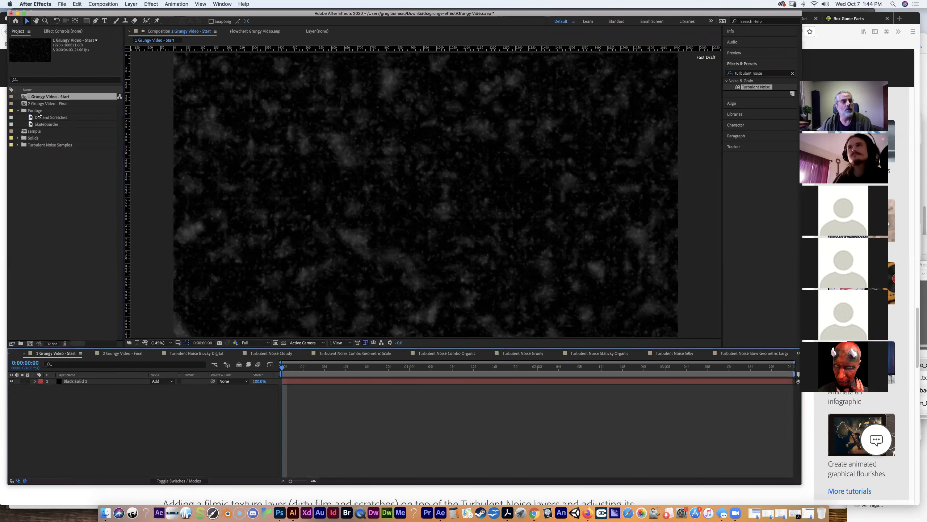
pyautogui.click(47, 124)
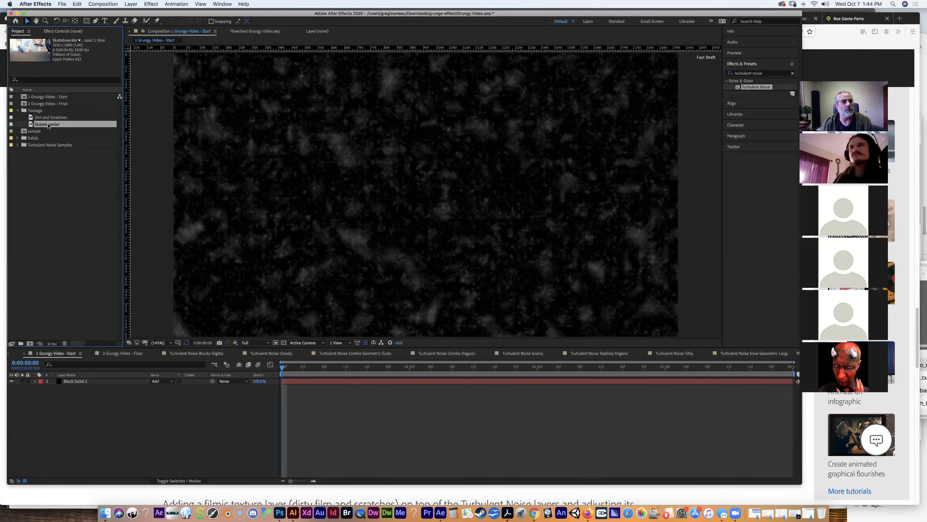
pyautogui.moveTo(48, 125); pyautogui.dragTo(123, 401)
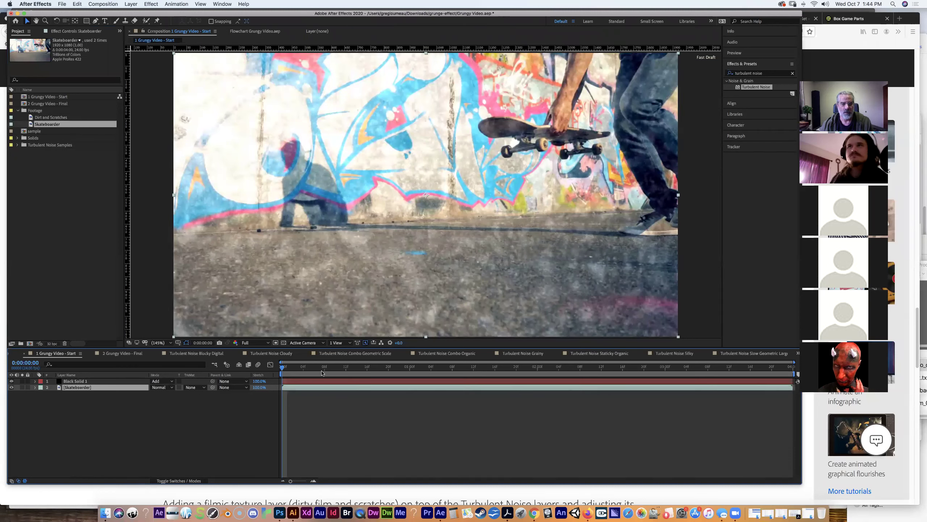
# - Preview the Skateboarder footage under the Black Solid 1 noise layer in Add mode and look over the available blending modes
pyautogui.moveTo(288, 368); pyautogui.dragTo(602, 412)
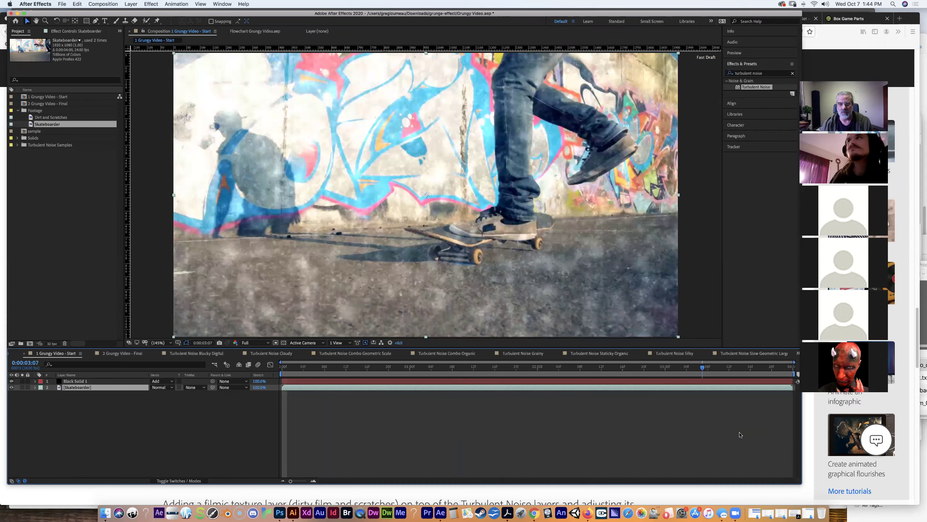
pyautogui.press('space')
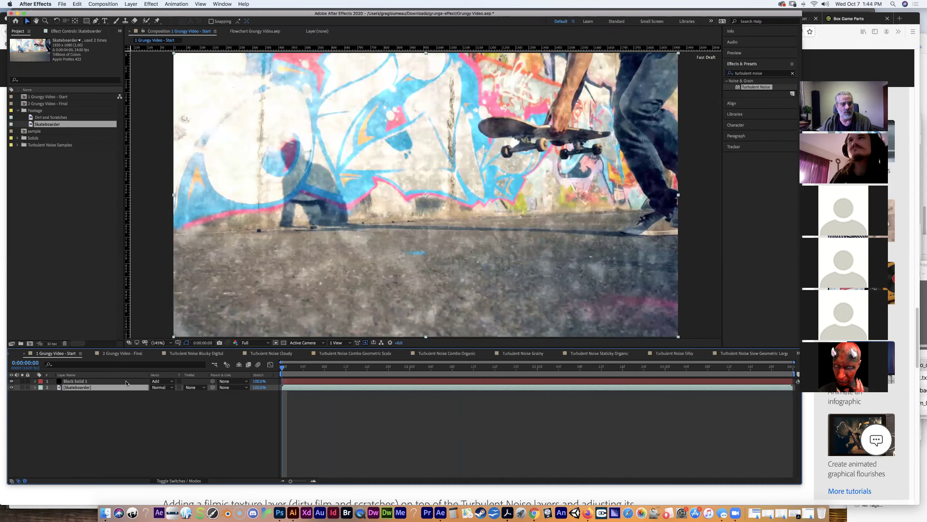
pyautogui.click(170, 382)
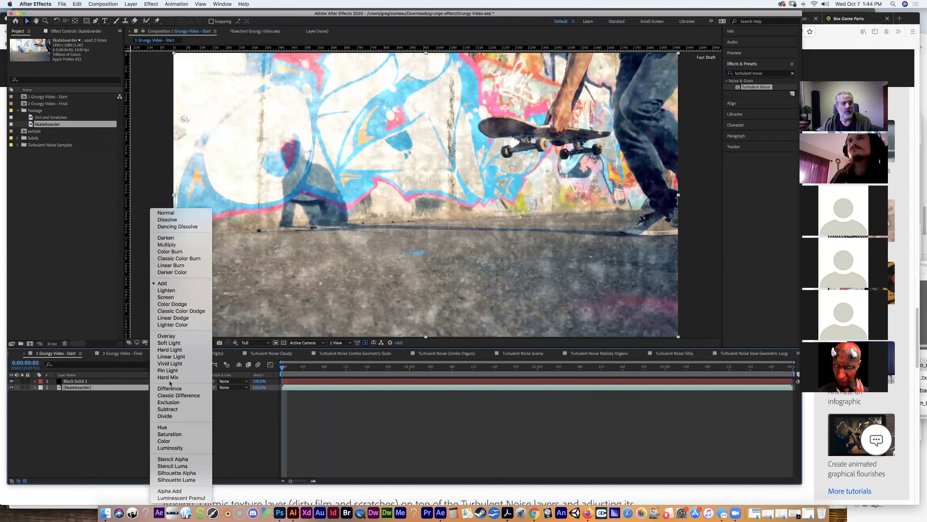
pyautogui.press('Escape')
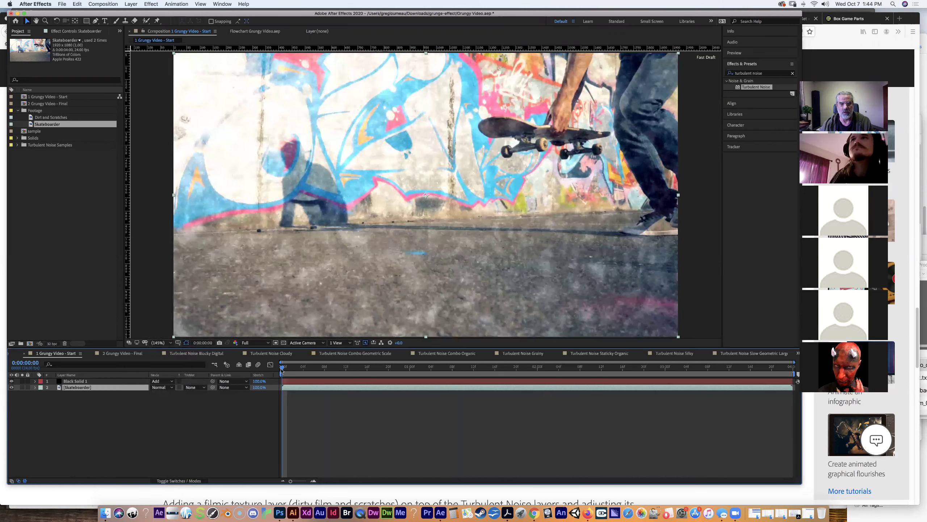
pyautogui.press('space')
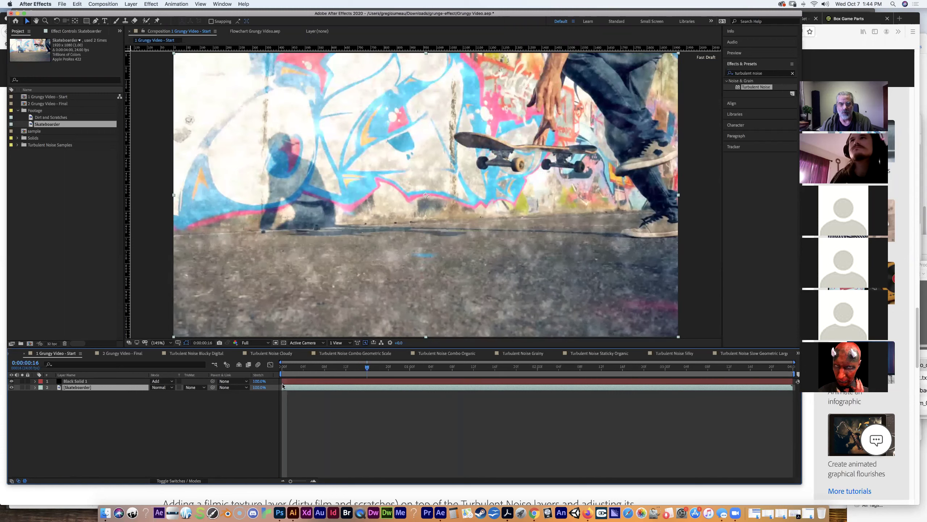
pyautogui.press('space')
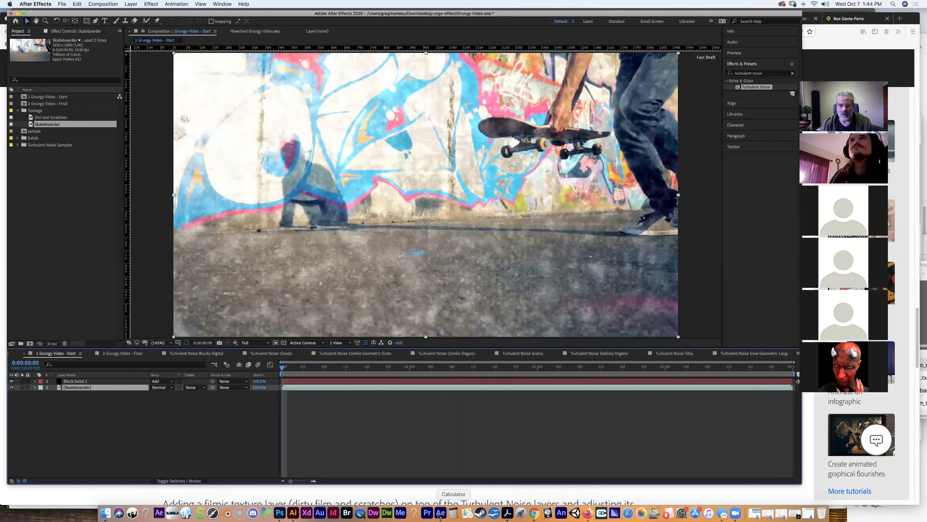
# - Reread the tutorial's recommended blending modes in Firefox, then return to After Effects at the start of the composition
pyautogui.click(588, 514)
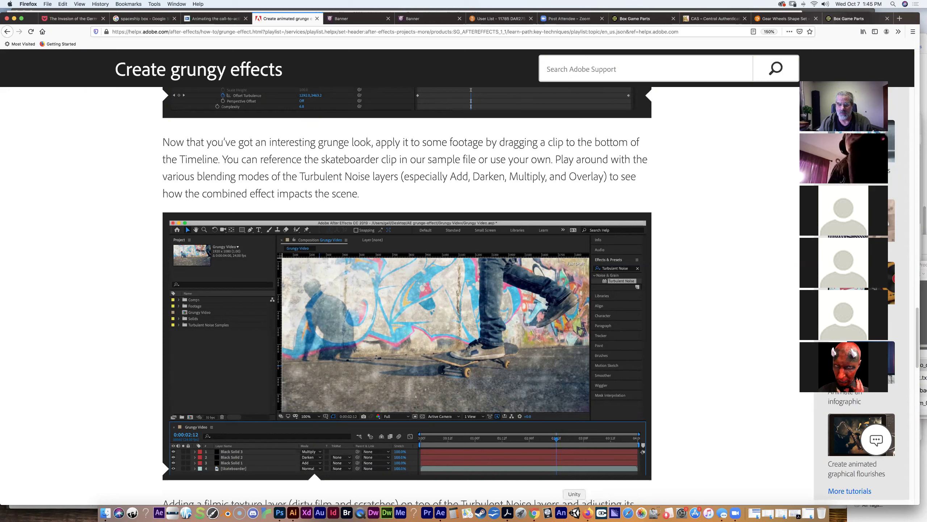
pyautogui.click(441, 513)
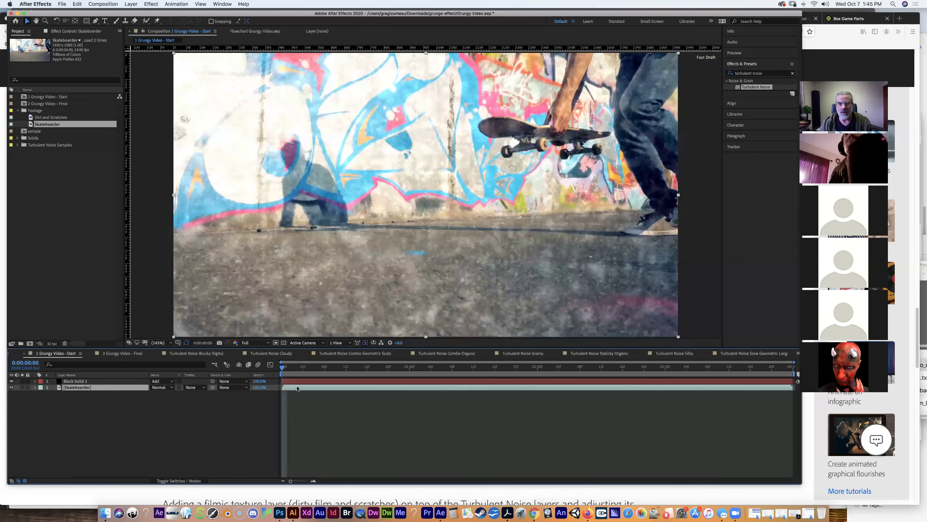
pyautogui.moveTo(295, 371); pyautogui.dragTo(262, 382)
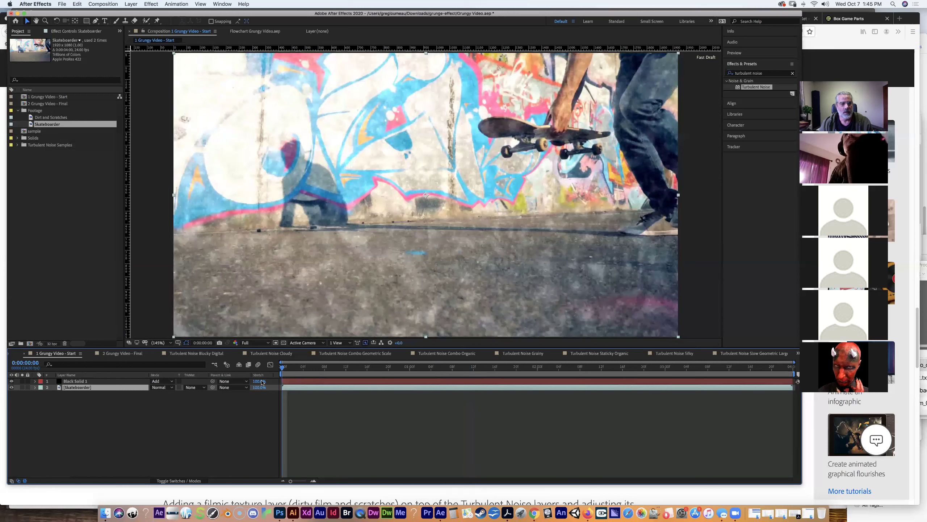
# - Try the Multiply blending mode on the Black Solid 1 layer and preview the composition
pyautogui.click(170, 381)
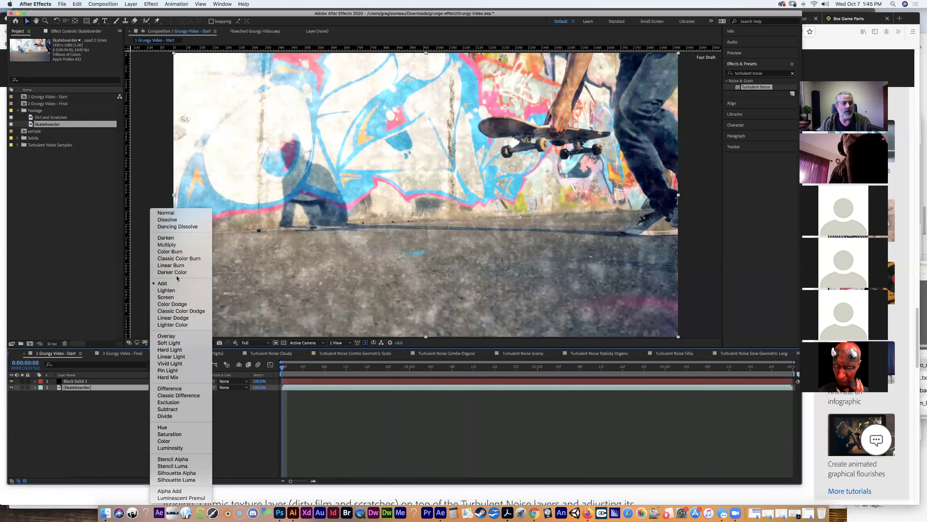
pyautogui.click(184, 245)
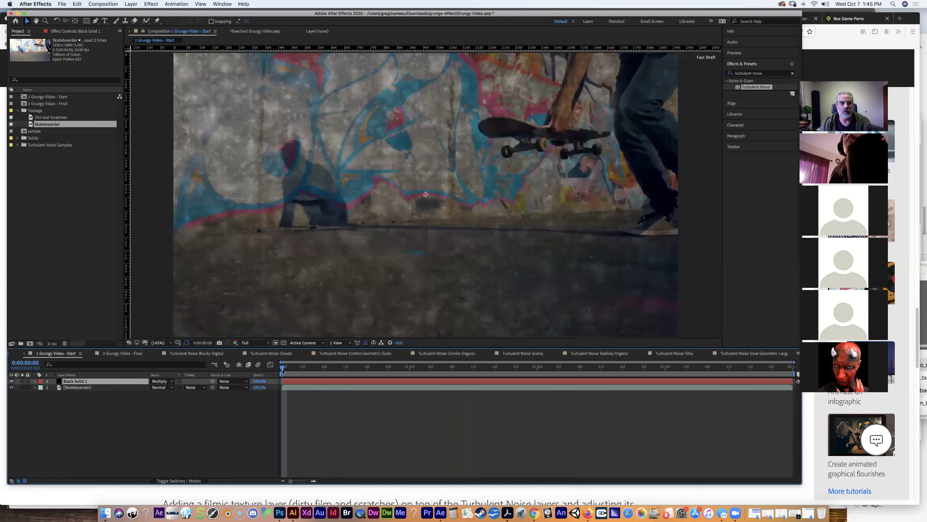
pyautogui.press('space')
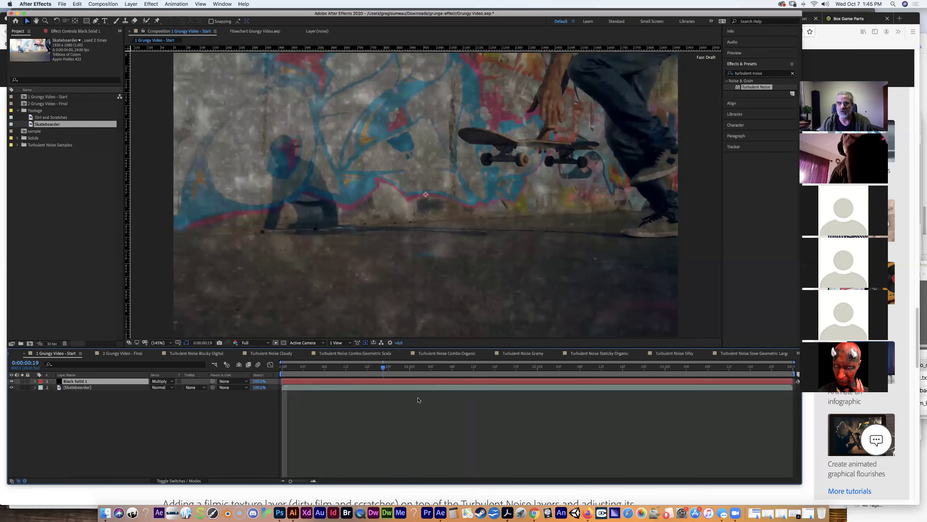
pyautogui.press('space')
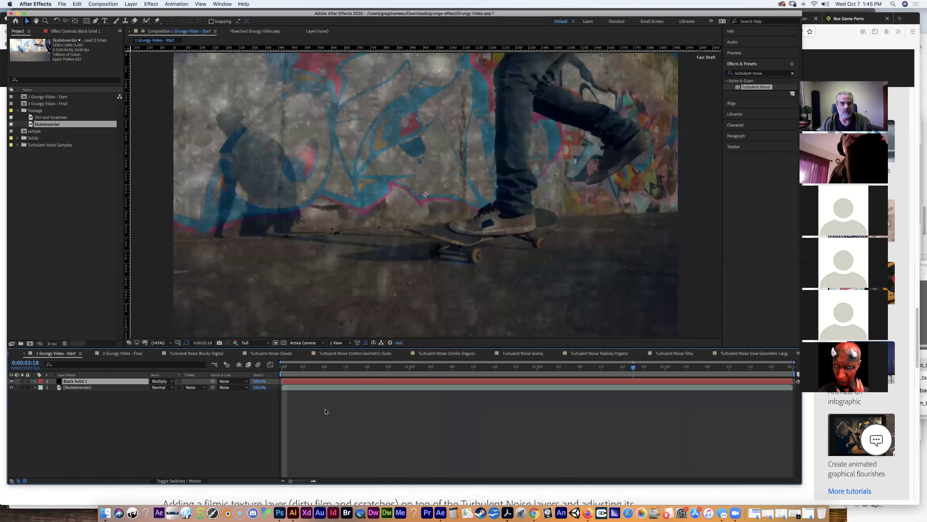
# - Try the Darken blending mode on the Black Solid 1 layer, recheck the tutorial's suggestions in Firefox, and preview the composition in After Effects
pyautogui.click(171, 382)
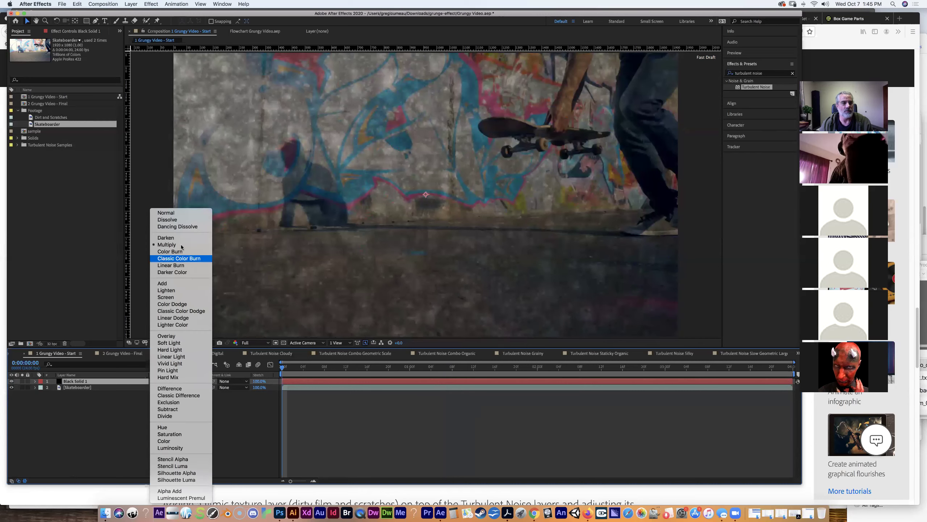
pyautogui.click(258, 291)
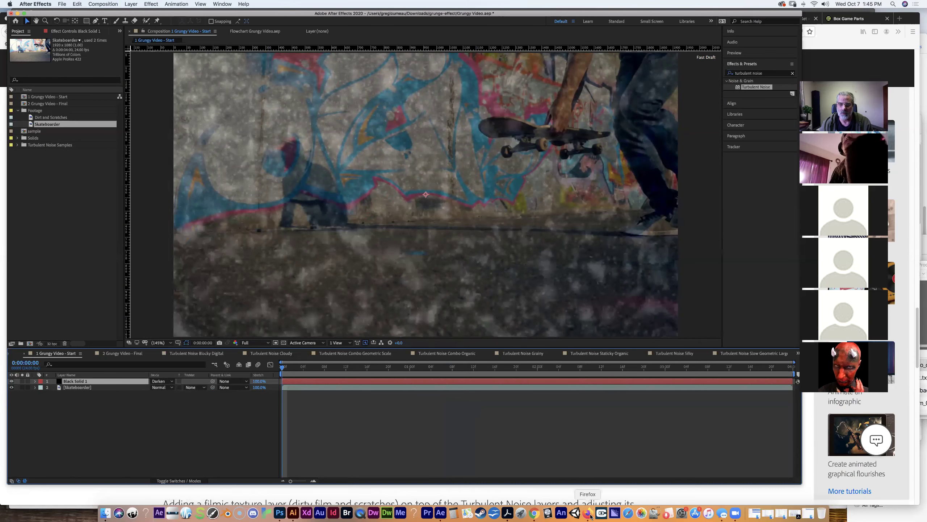
pyautogui.click(588, 513)
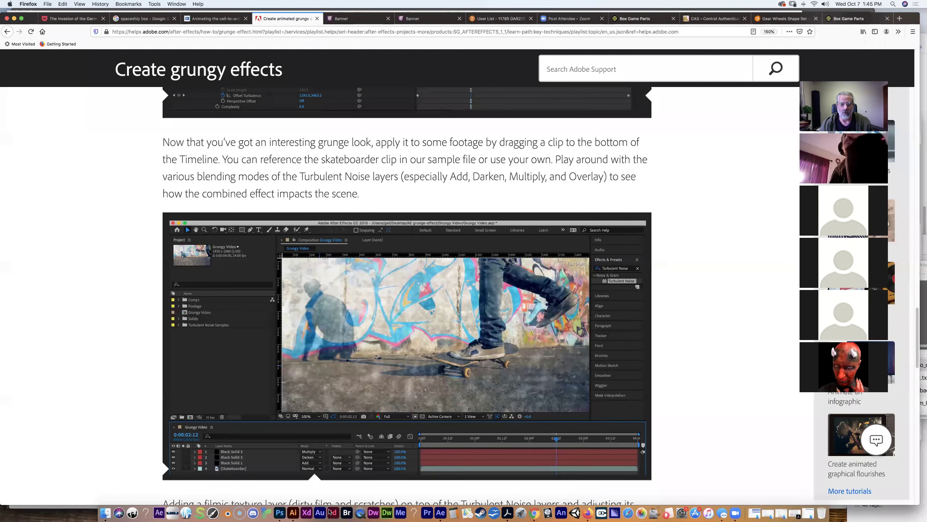
pyautogui.click(440, 512)
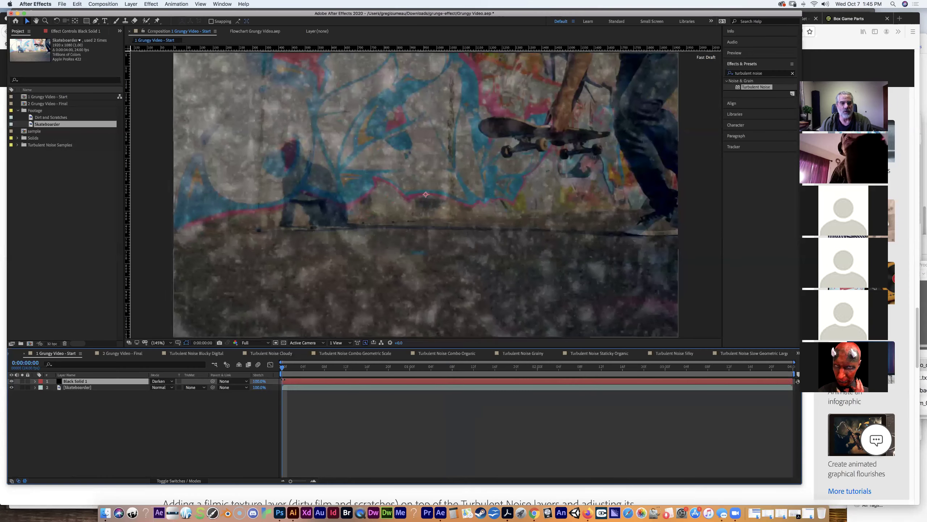
pyautogui.press('space')
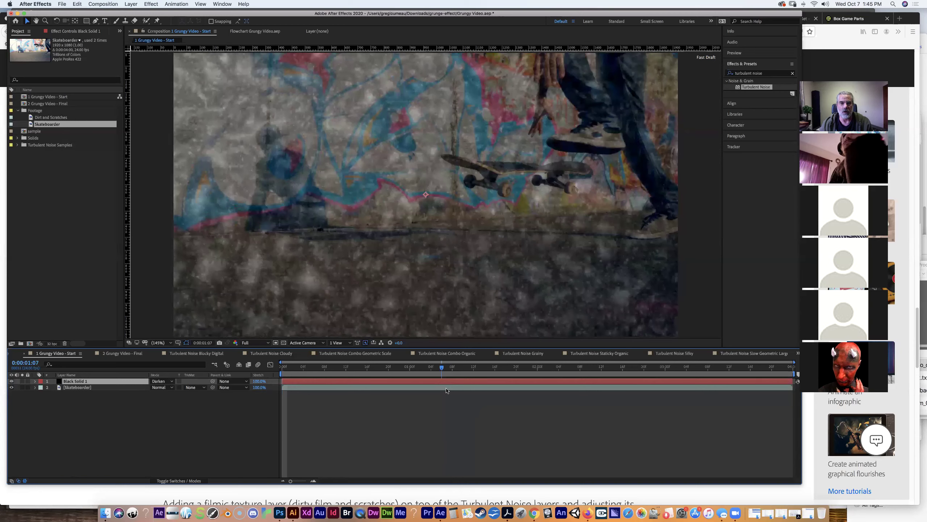
pyautogui.press('space')
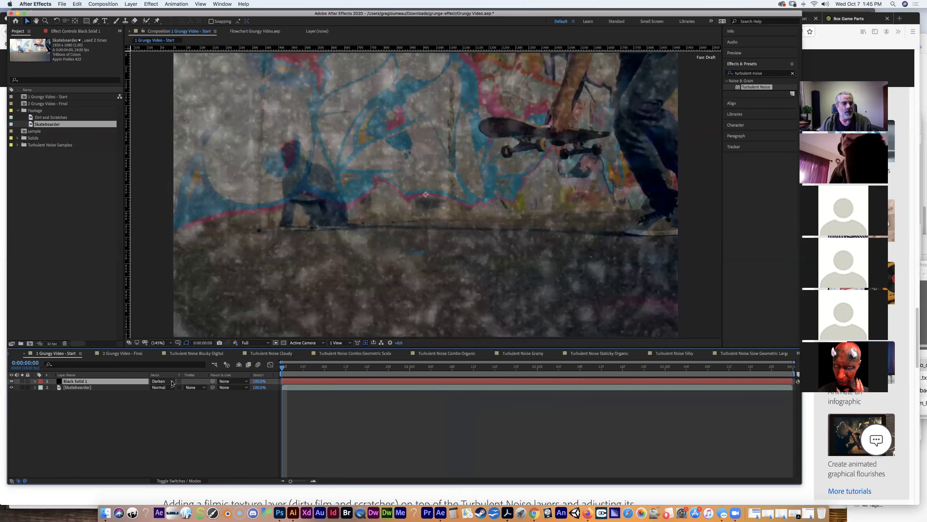
# - Try the Overlay blending mode on the Black Solid 1 layer and play back the result
pyautogui.click(172, 381)
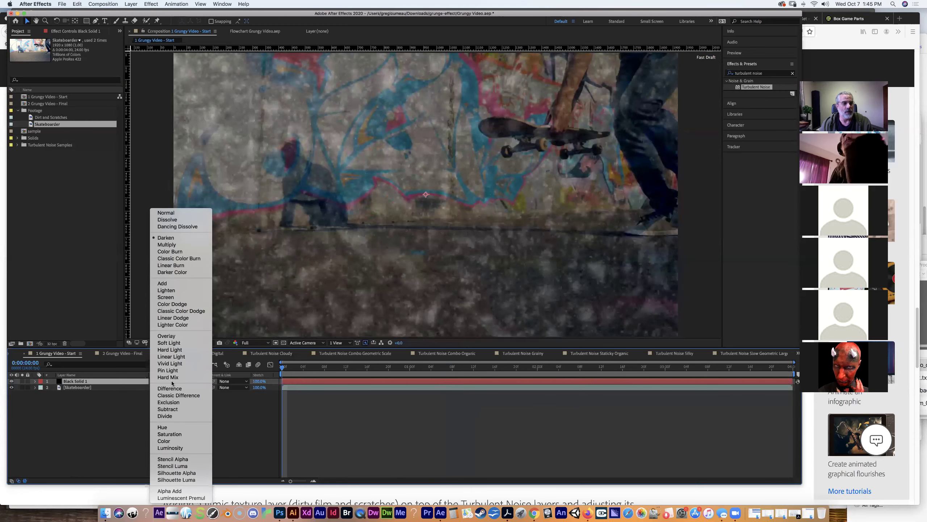
pyautogui.click(178, 337)
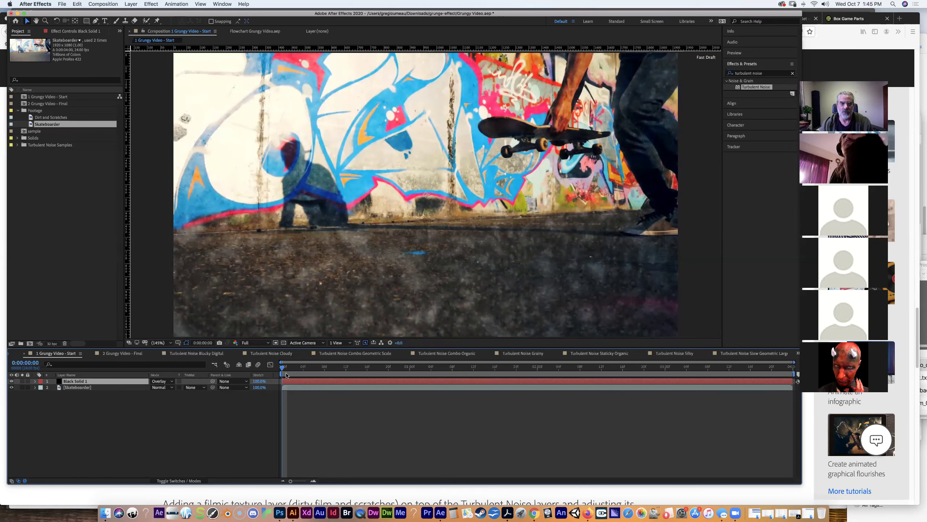
pyautogui.press('space')
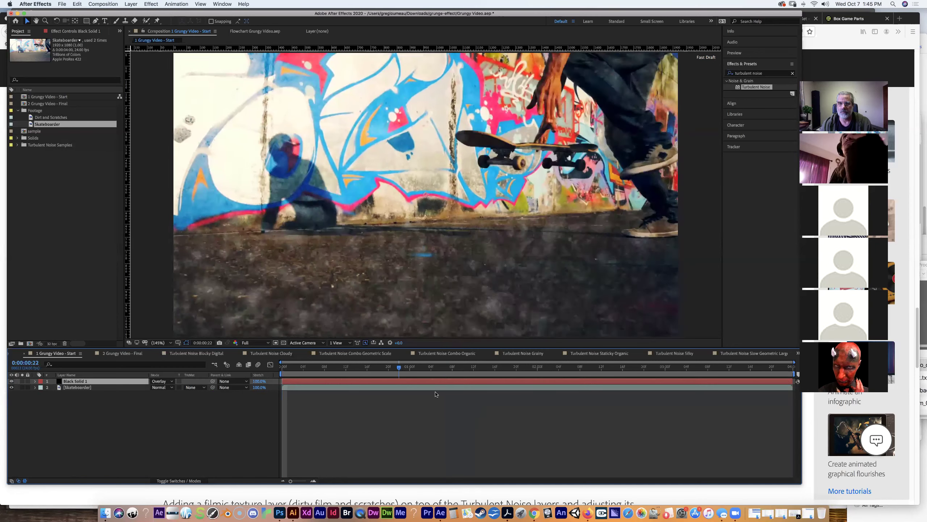
pyautogui.press('space')
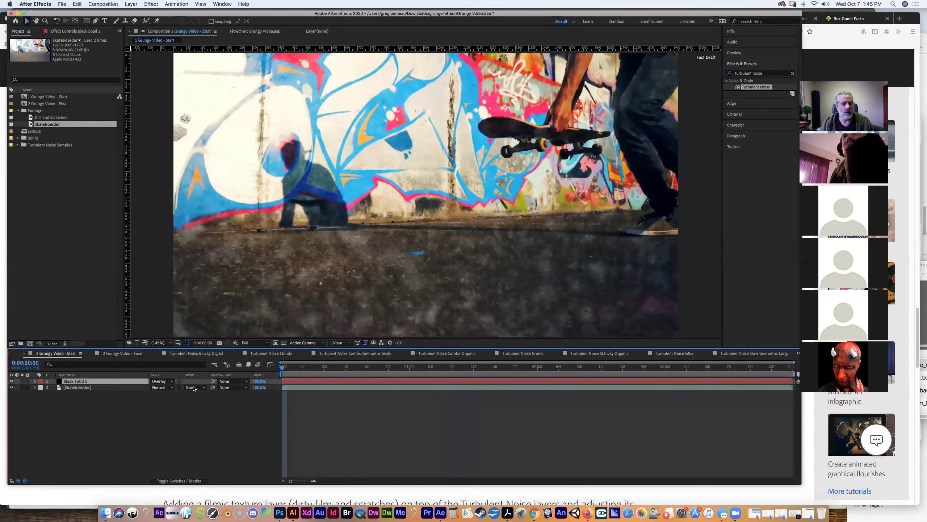
# - Set the Black Solid 1 layer's blending mode to Soft Light and preview the composition from the start
pyautogui.click(163, 381)
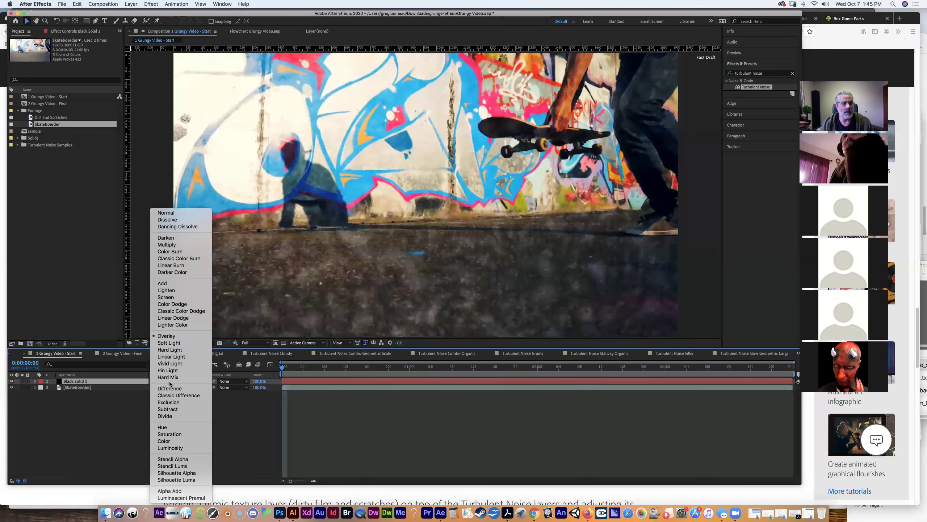
pyautogui.click(172, 343)
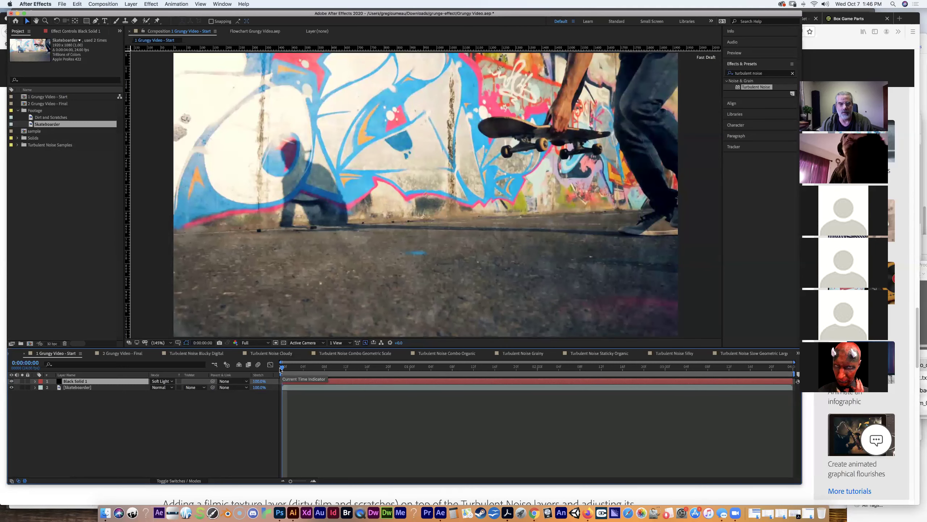
pyautogui.press('space')
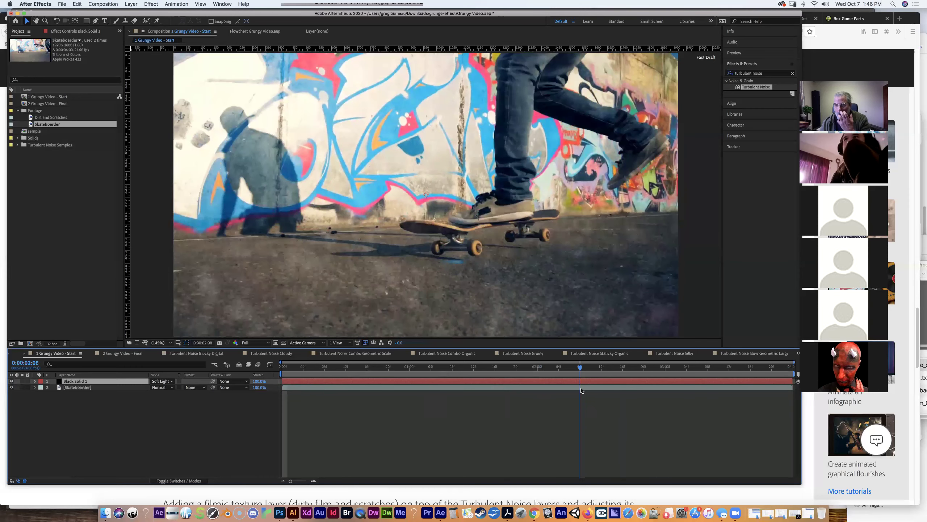
pyautogui.press('space')
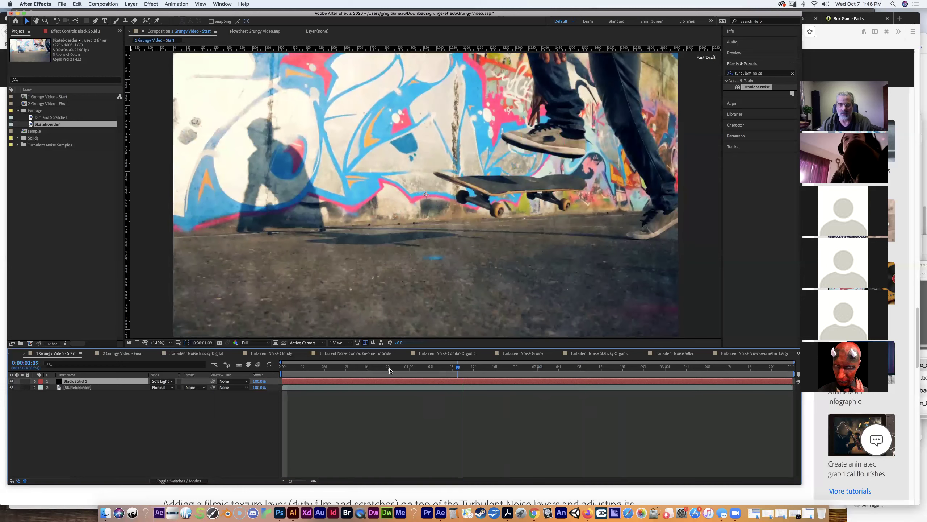
pyautogui.press('Home')
pyautogui.press('space')
pyautogui.press('space')
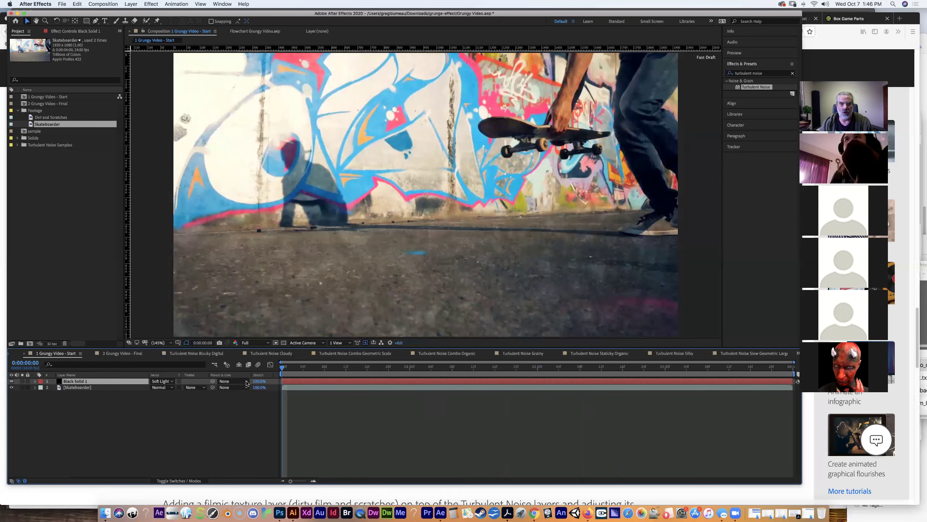
pyautogui.press('space')
pyautogui.press('space')
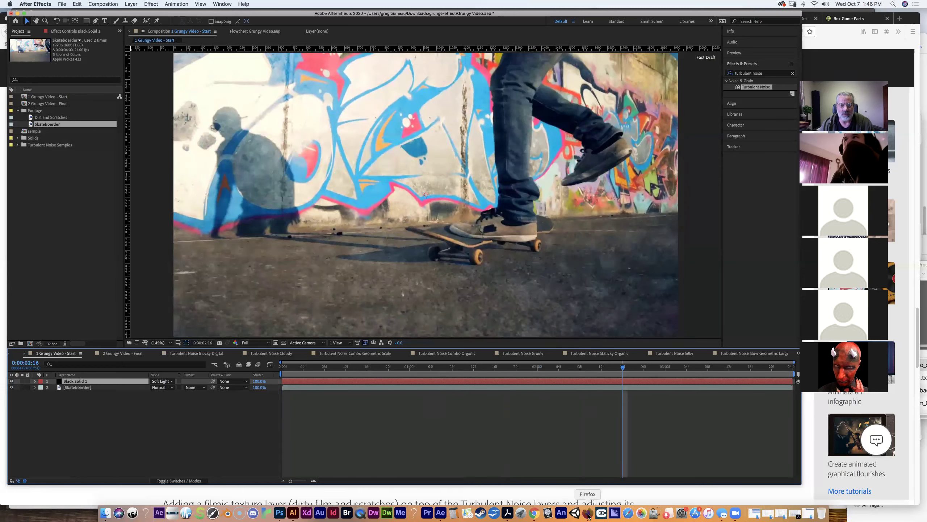
# - Read the tutorial's section on adding a filmic texture layer and Lumetri Color adjustments in Firefox, then return to After Effects
pyautogui.click(589, 513)
pyautogui.scroll(-2, 916, 323)
pyautogui.moveTo(916, 324); pyautogui.dragTo(918, 356)
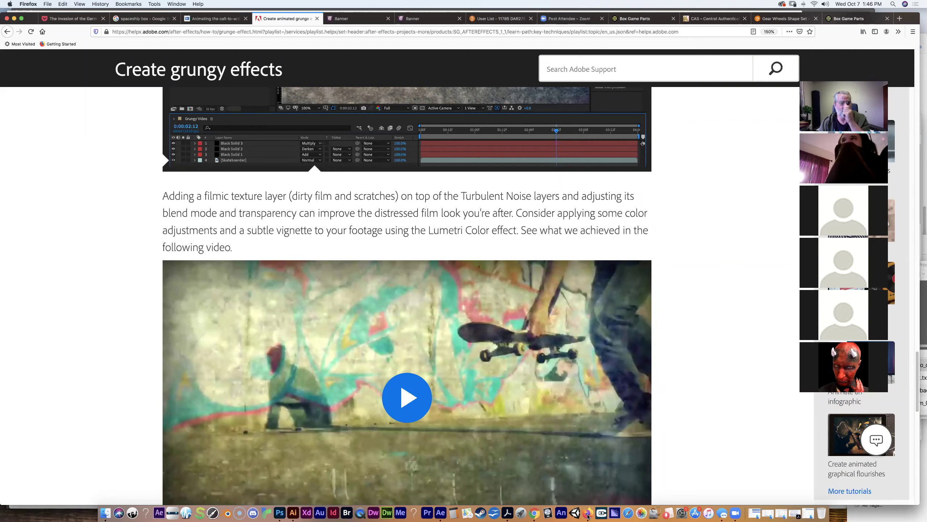
pyautogui.click(441, 512)
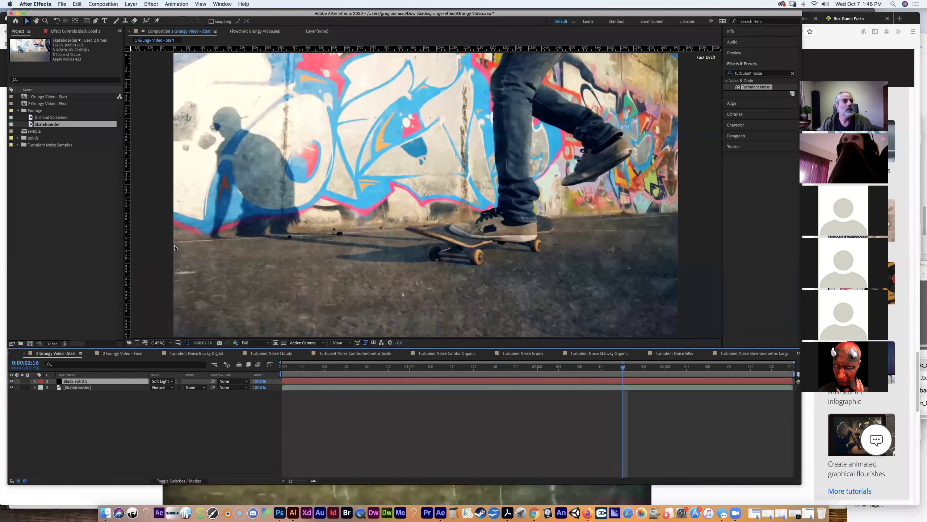
# - Add the Dirt and Scratches footage to the 1 Grungy Video - Start composition as the topmost layer, above Black Solid 1
pyautogui.click(49, 118)
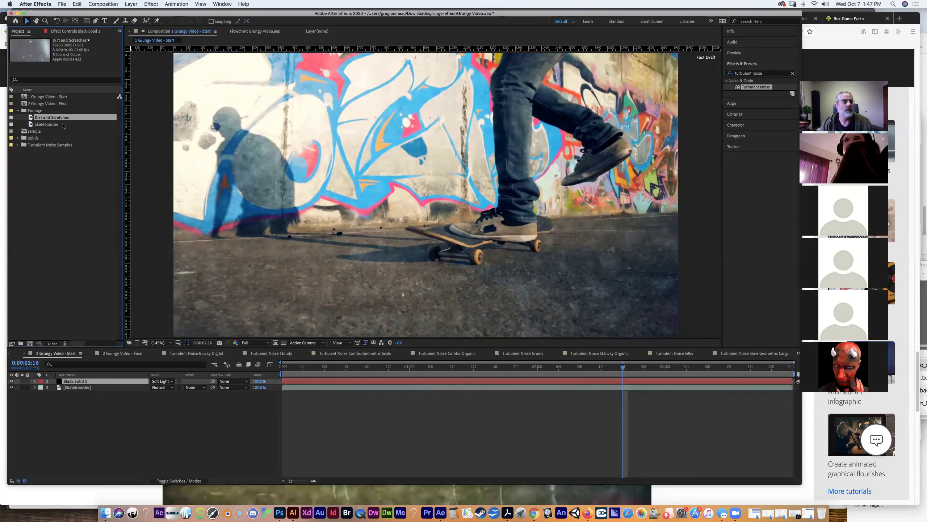
pyautogui.moveTo(61, 121); pyautogui.dragTo(103, 329)
pyautogui.moveTo(109, 364); pyautogui.dragTo(109, 382)
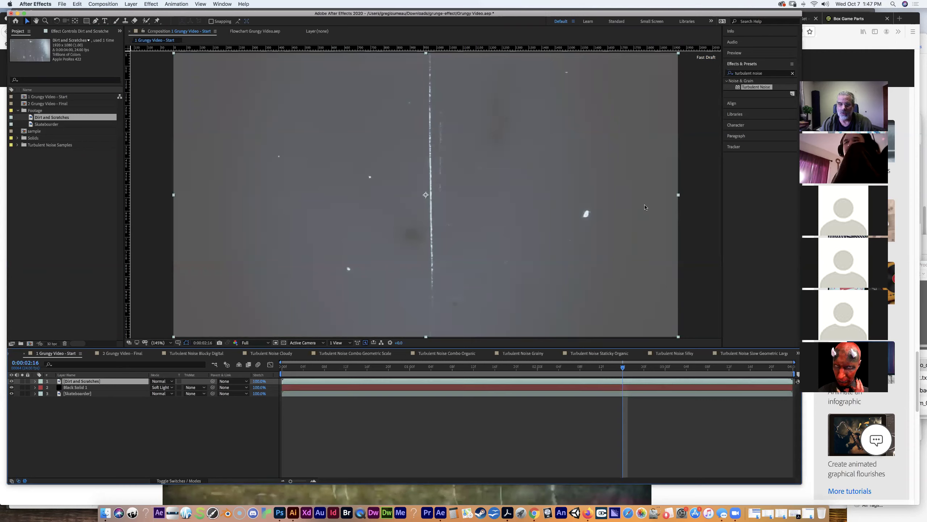
# - Scrub through and play the composition to view the dirt and scratches texture on its own
pyautogui.moveTo(612, 369); pyautogui.dragTo(447, 367)
pyautogui.click(536, 366)
pyautogui.press('space')
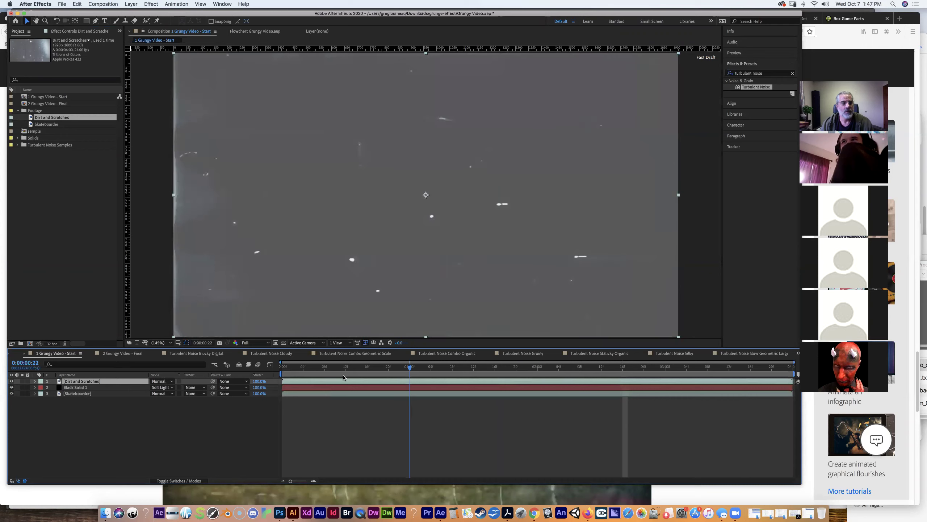
pyautogui.press('space')
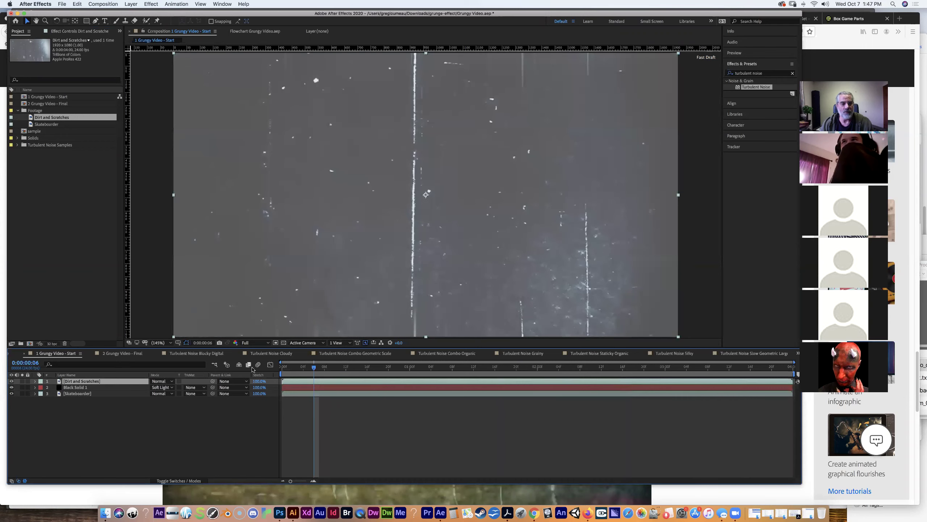
# - Try the Add, Multiply, Overlay and Darken blending modes on the Dirt and Scratches layer
pyautogui.click(161, 382)
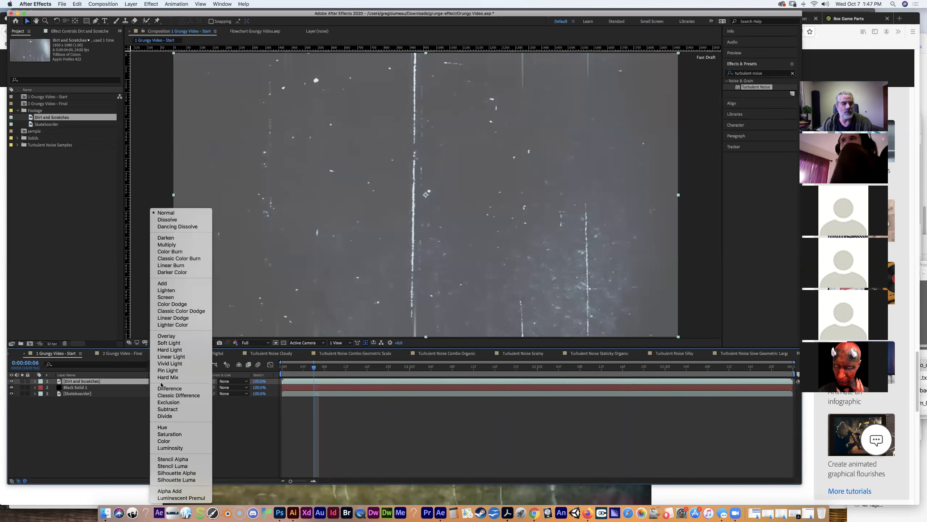
pyautogui.click(178, 284)
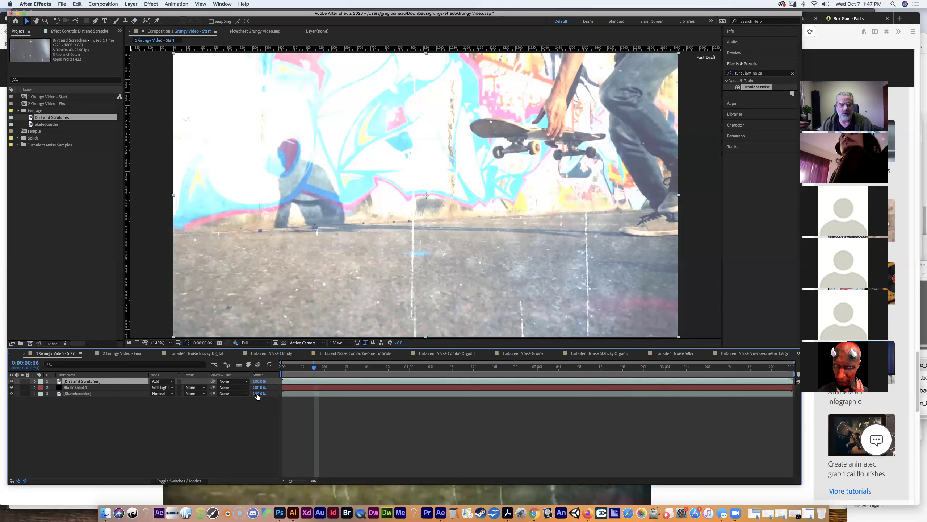
pyautogui.click(171, 382)
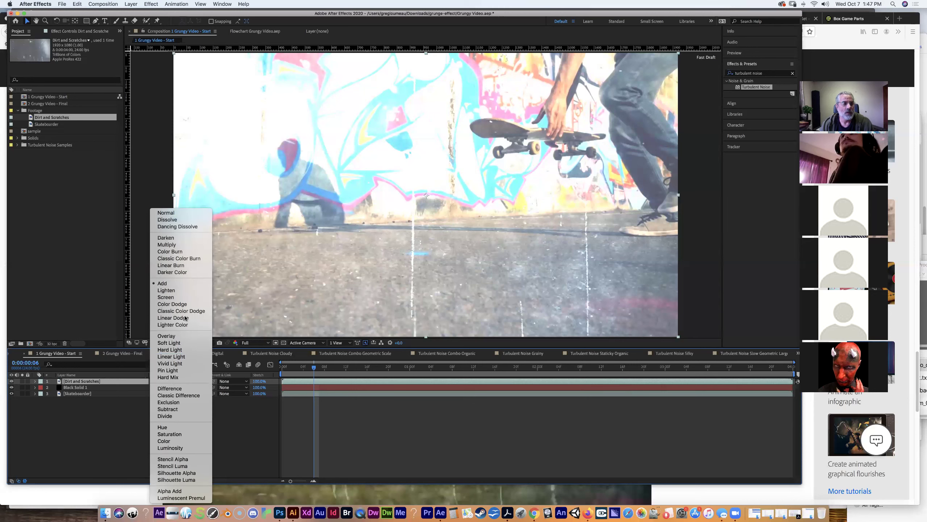
pyautogui.click(186, 245)
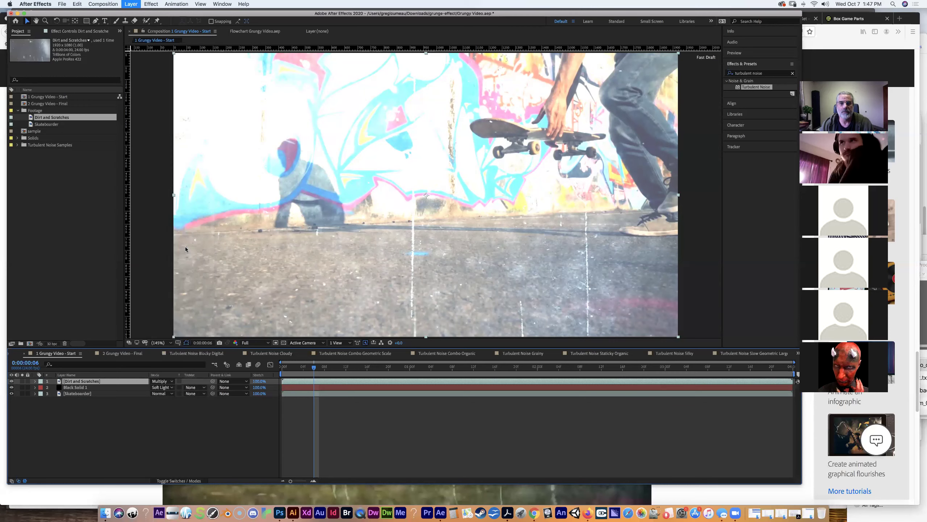
pyautogui.click(170, 383)
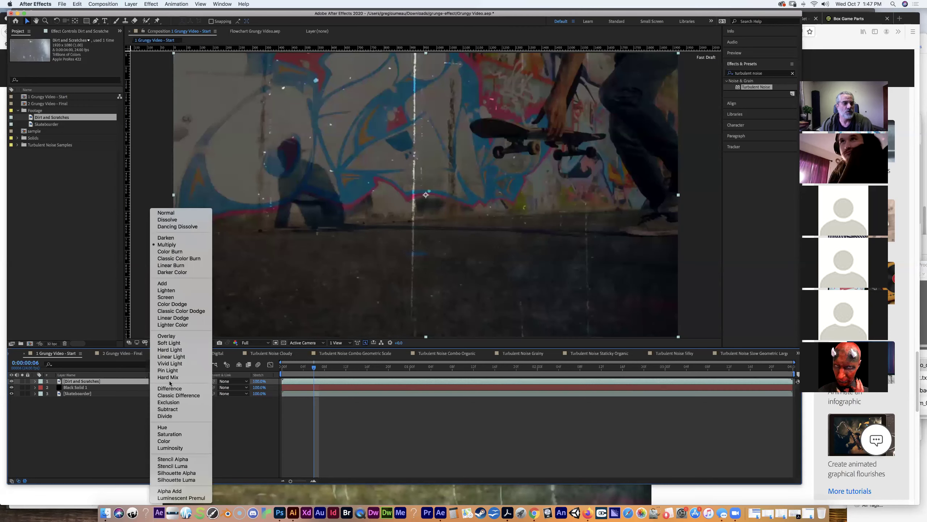
pyautogui.click(167, 335)
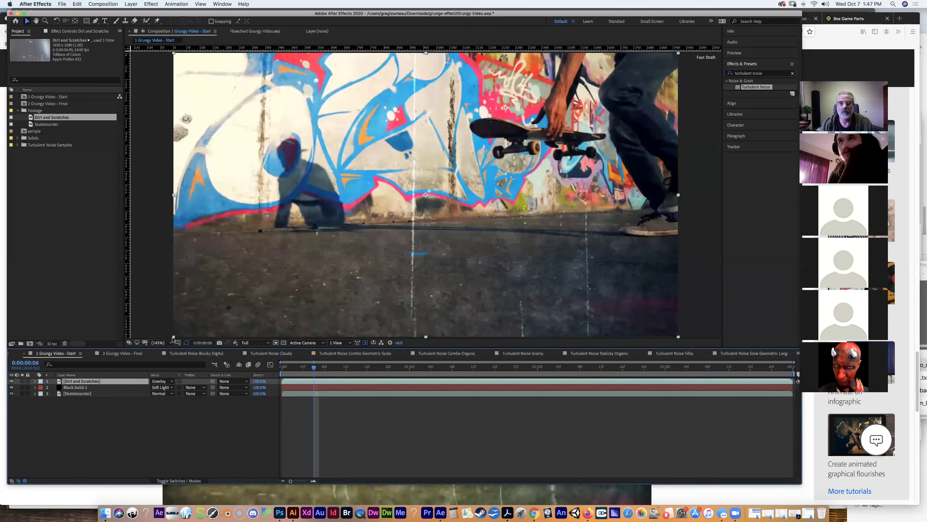
pyautogui.click(170, 382)
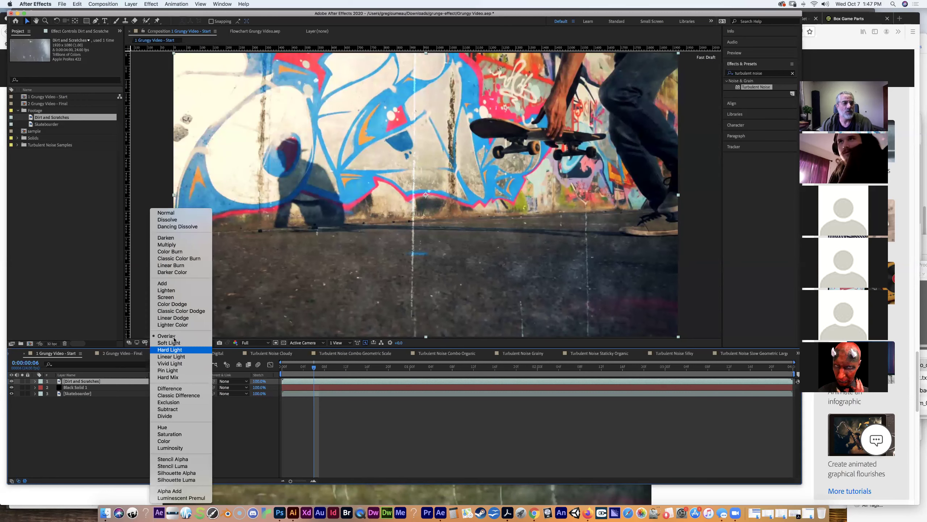
pyautogui.click(194, 238)
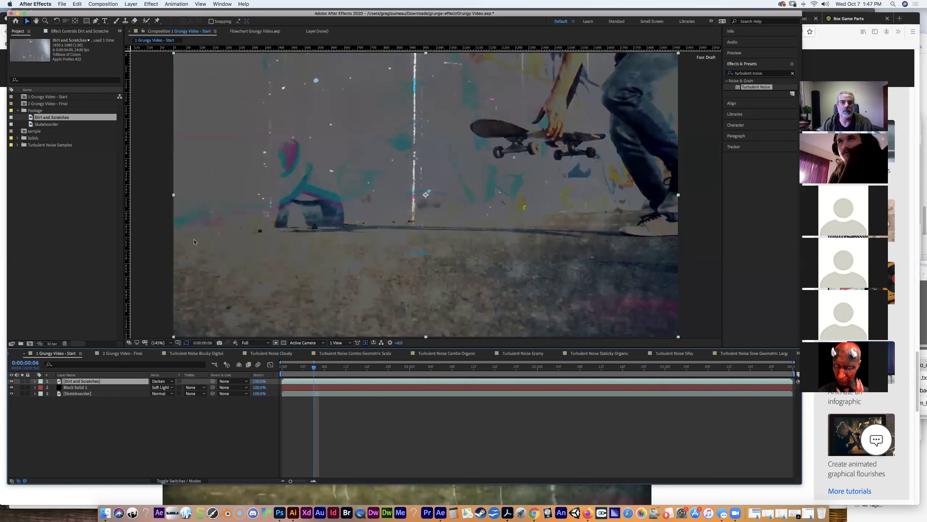
# - Try the Soft Light blending mode on the Dirt and Scratches layer and preview the composition
pyautogui.click(171, 382)
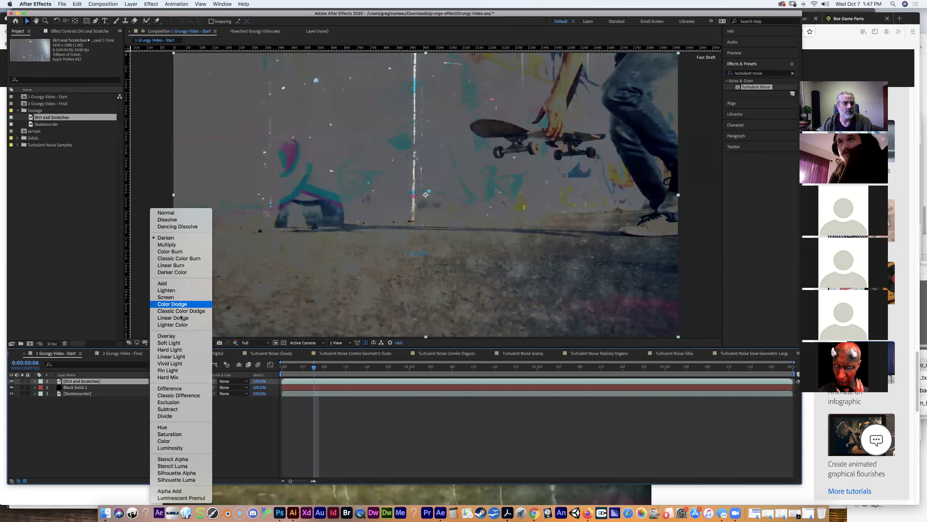
pyautogui.click(186, 344)
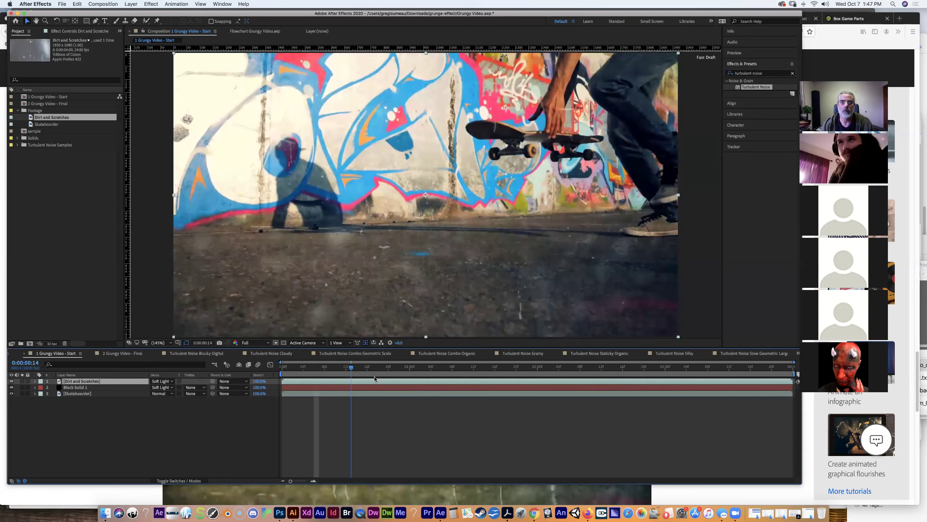
pyautogui.press('space')
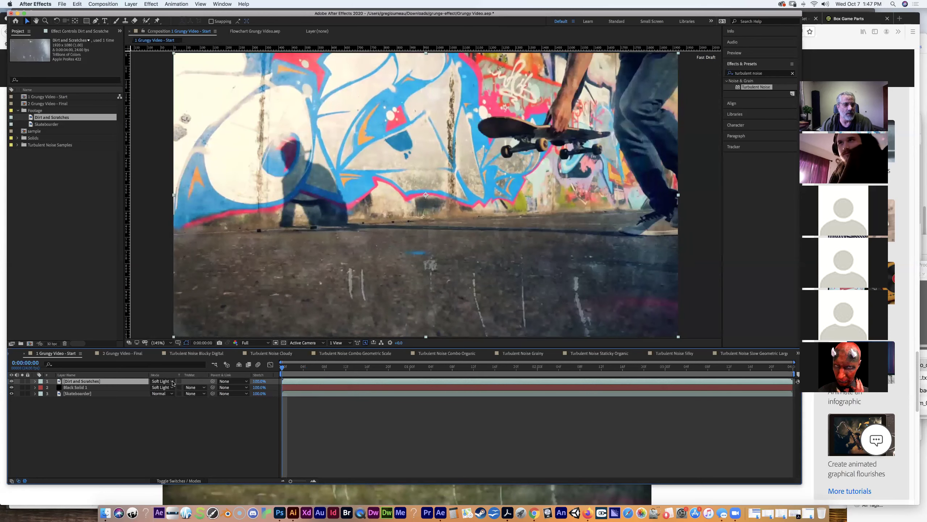
# - Set the Dirt and Scratches layer's blending mode to Overlay and play back the composition
pyautogui.click(165, 381)
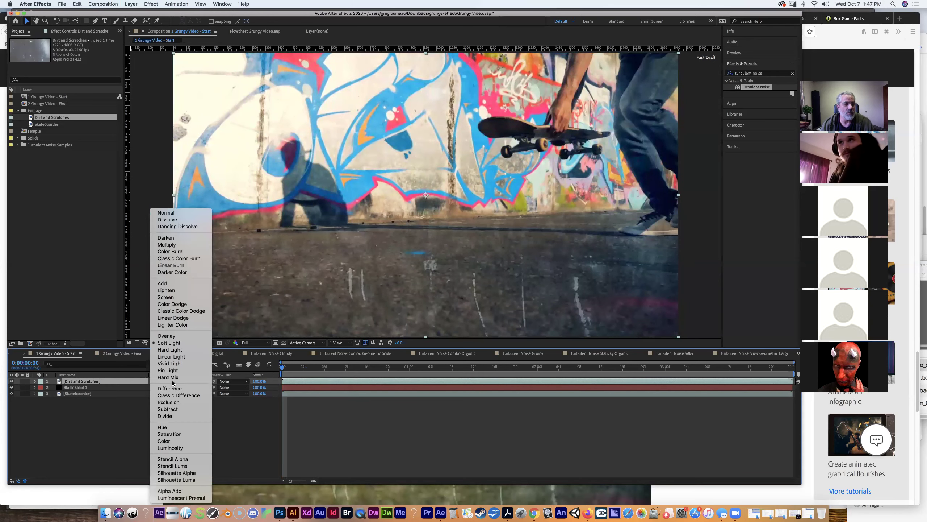
pyautogui.click(184, 335)
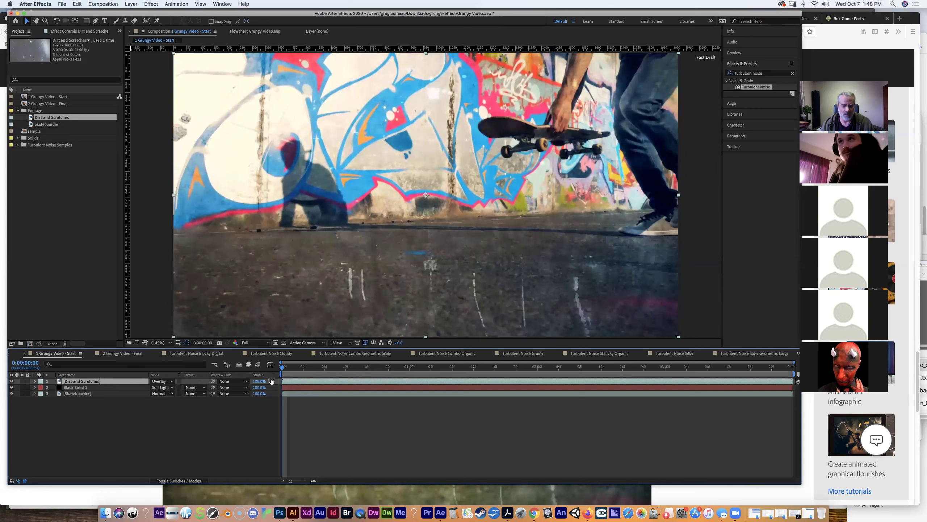
pyautogui.press('space')
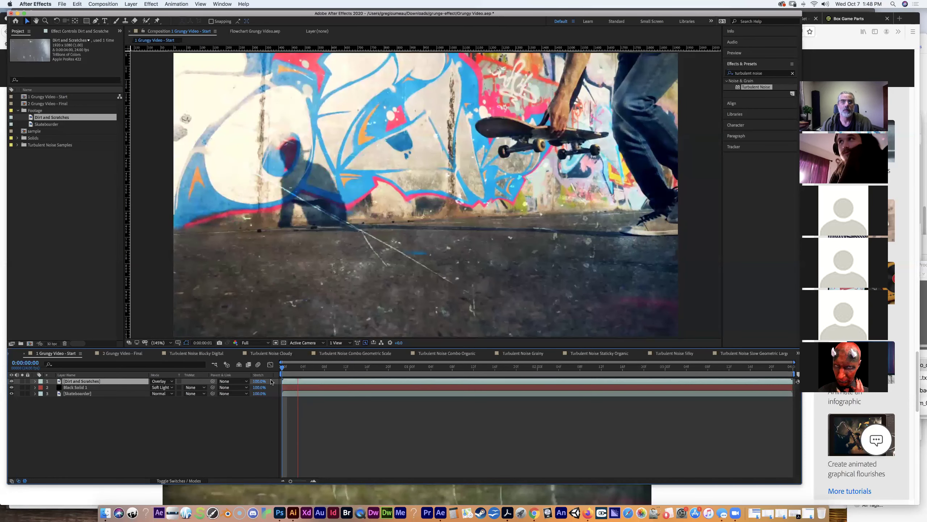
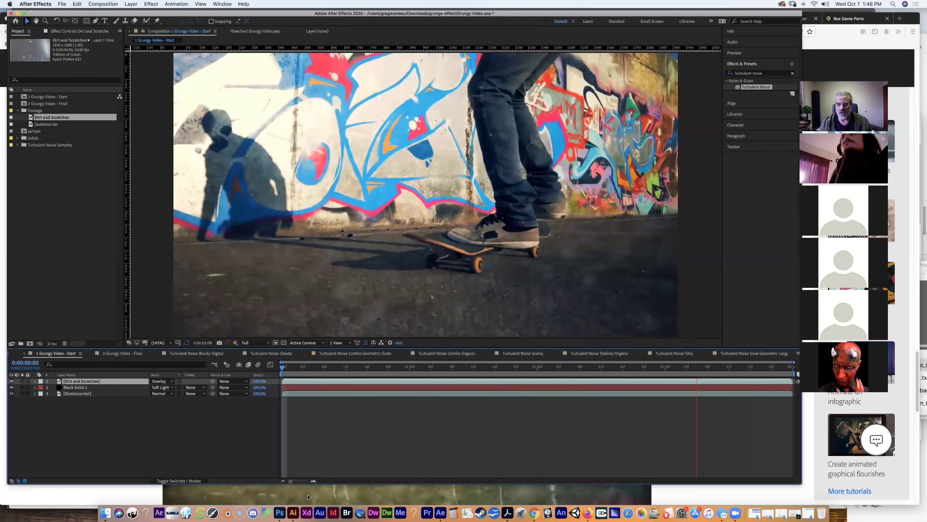
pyautogui.press('space')
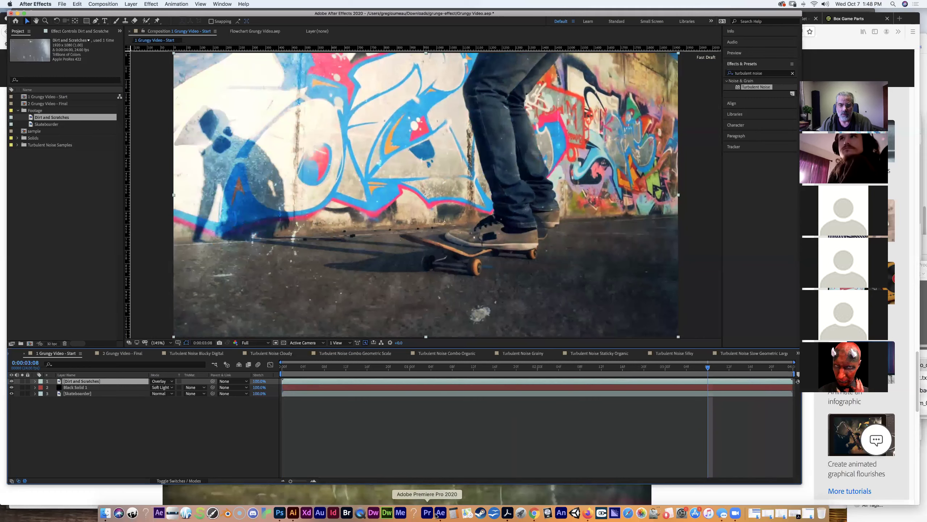
# - Recheck the tutorial's color advice in Firefox, return to After Effects, and apply the Lumetri Color effect to the Dirt and Scratches layer
pyautogui.click(587, 513)
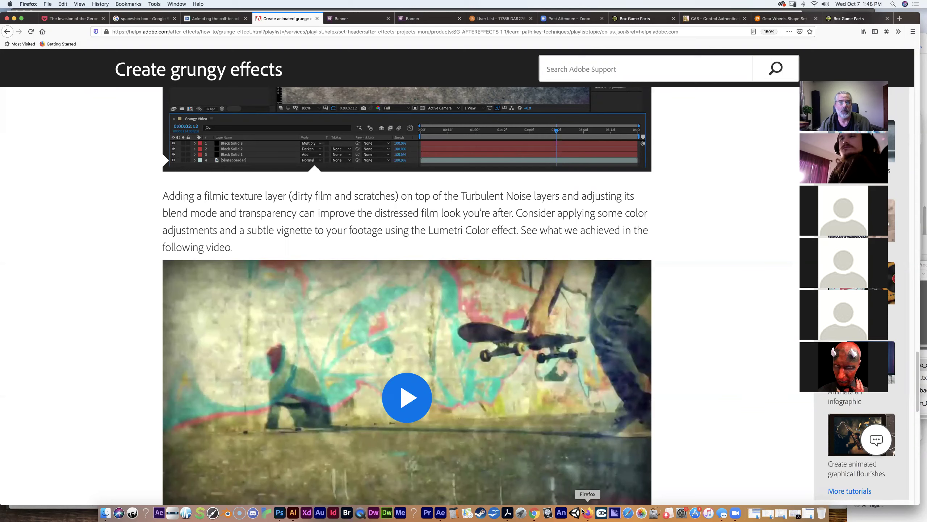
pyautogui.click(441, 513)
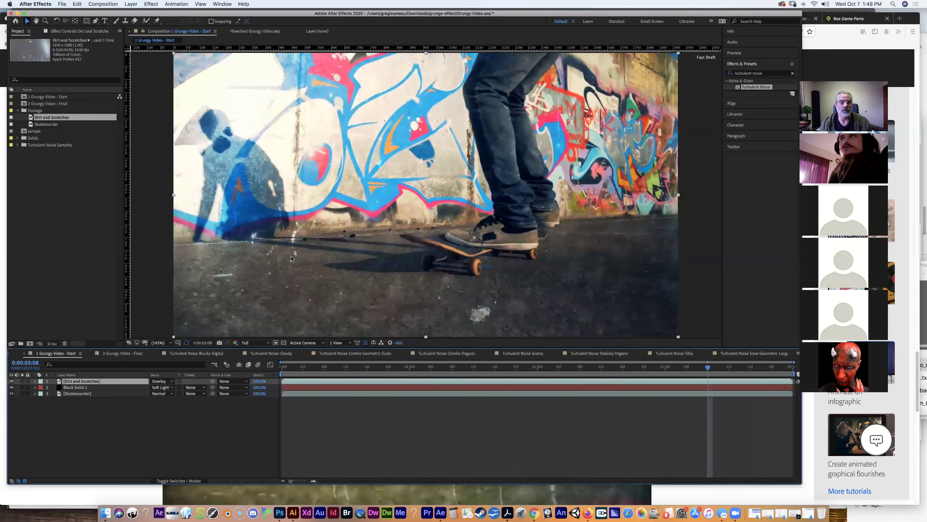
pyautogui.click(774, 78)
pyautogui.click(772, 75)
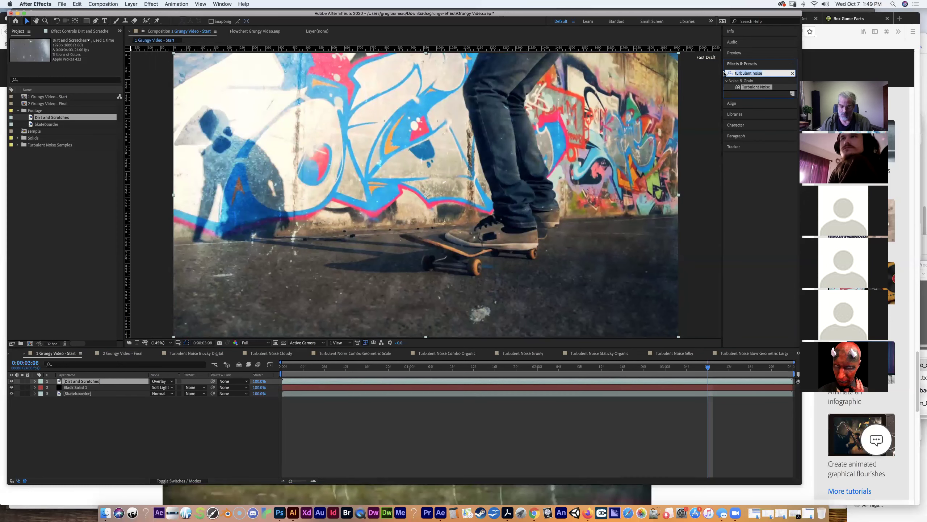
pyautogui.press('BackSpace')
pyautogui.click(726, 73)
pyautogui.write('l')
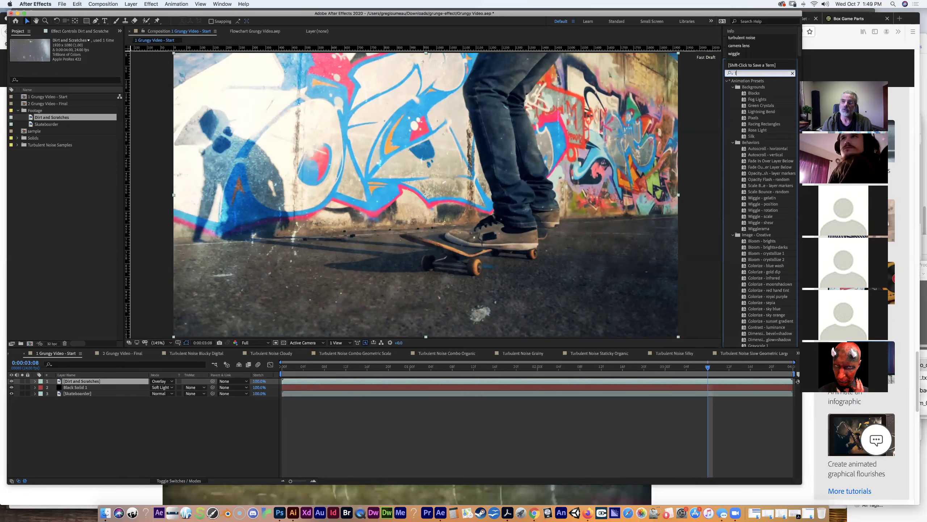
pyautogui.write('umetri')
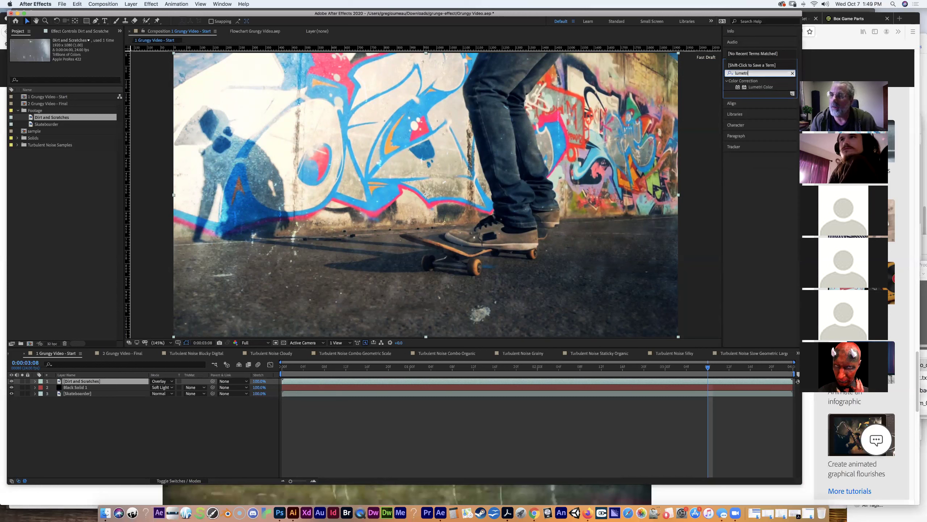
pyautogui.press('Return')
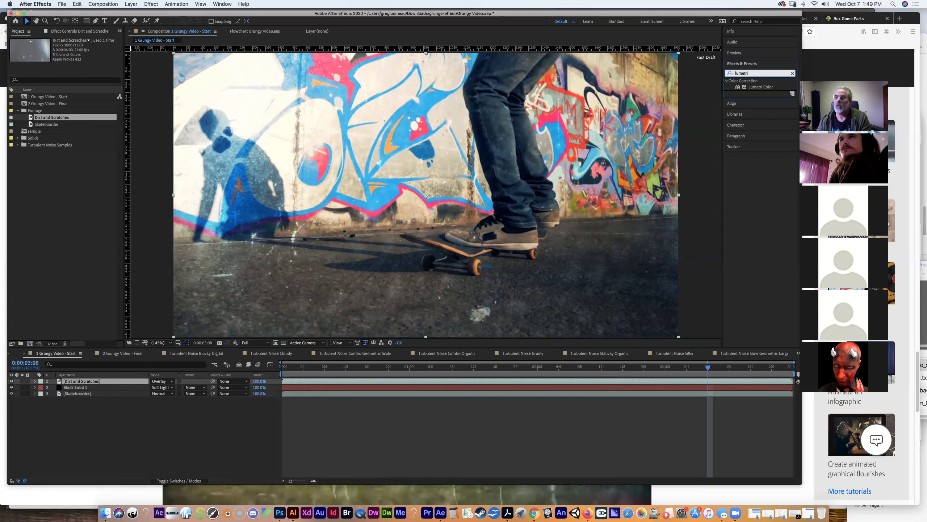
pyautogui.click(757, 88)
pyautogui.moveTo(748, 89); pyautogui.dragTo(471, 209)
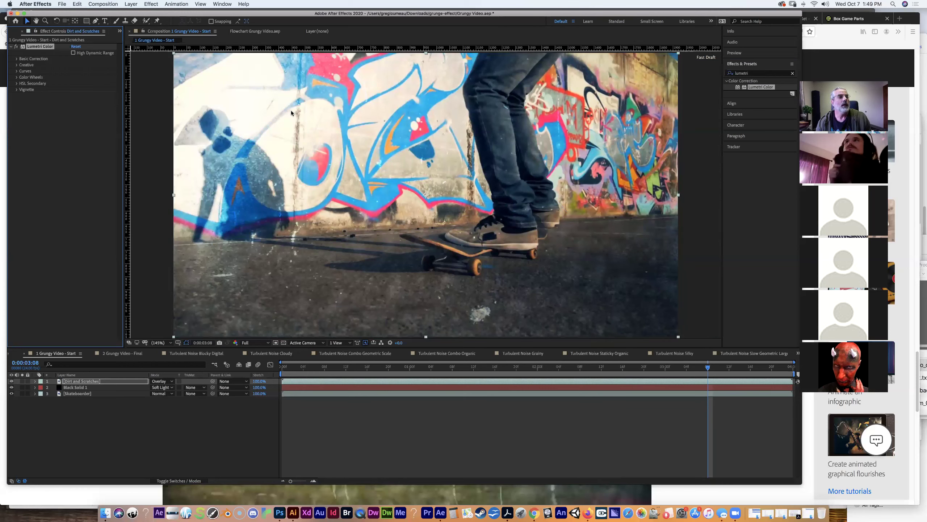
# - Look over Lumetri Color's Basic Correction settings, leave only Vignette expanded, and return to the composition's first frame
pyautogui.click(16, 59)
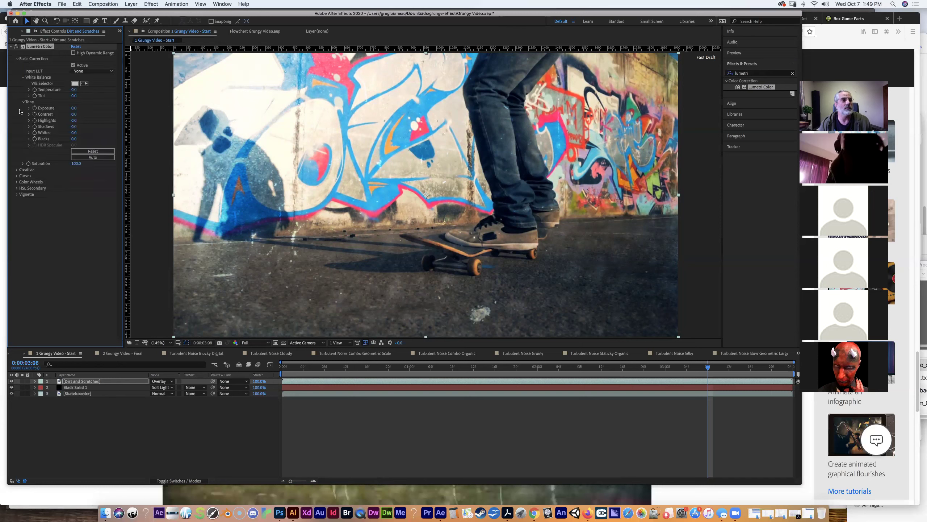
pyautogui.click(17, 195)
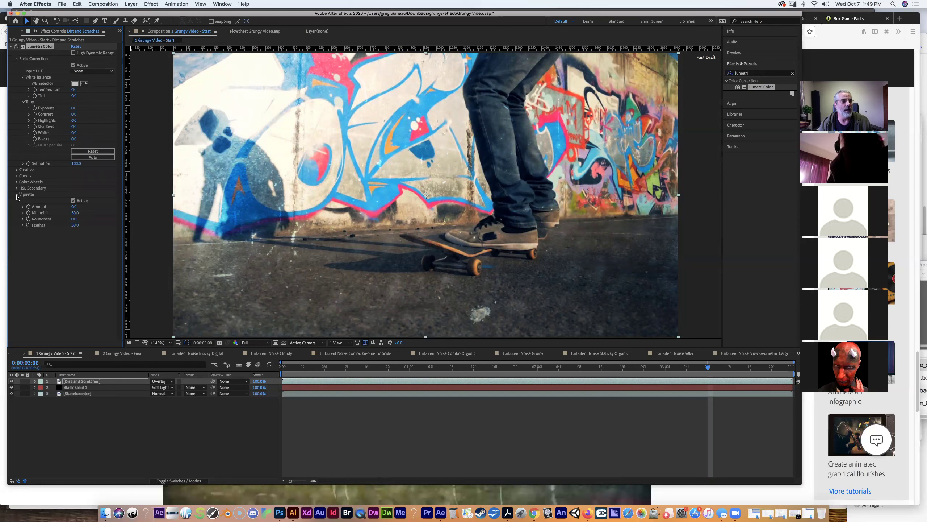
pyautogui.click(17, 58)
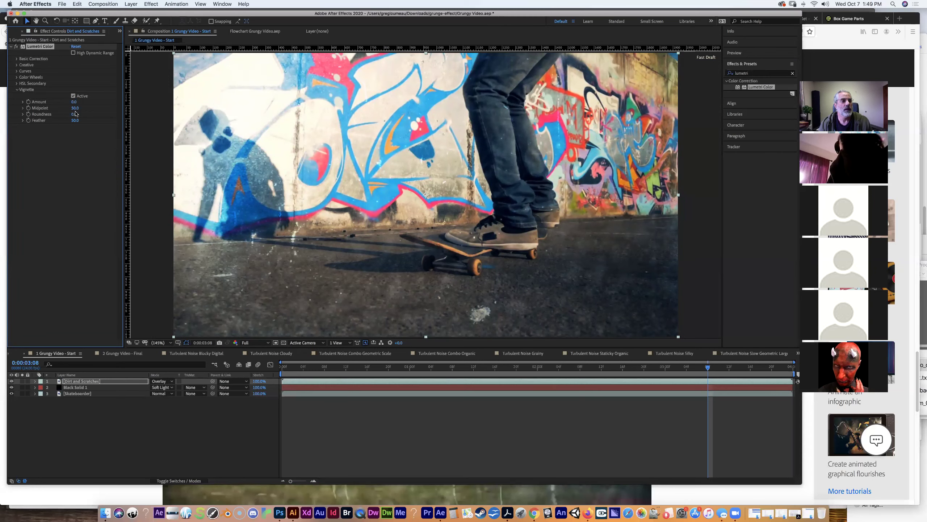
pyautogui.moveTo(709, 369); pyautogui.dragTo(247, 355)
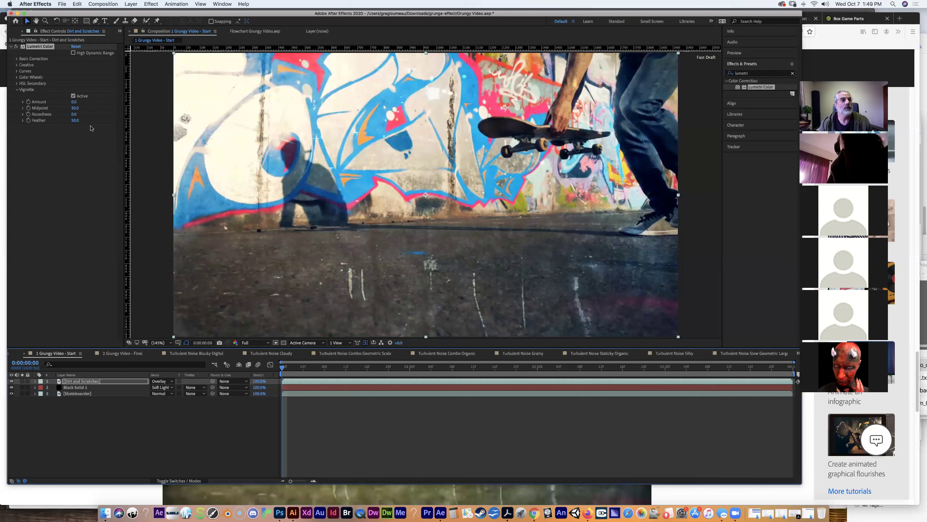
# - Set the Lumetri Color vignette's Amount to -1.0 and slightly raise its Midpoint
pyautogui.click(74, 103)
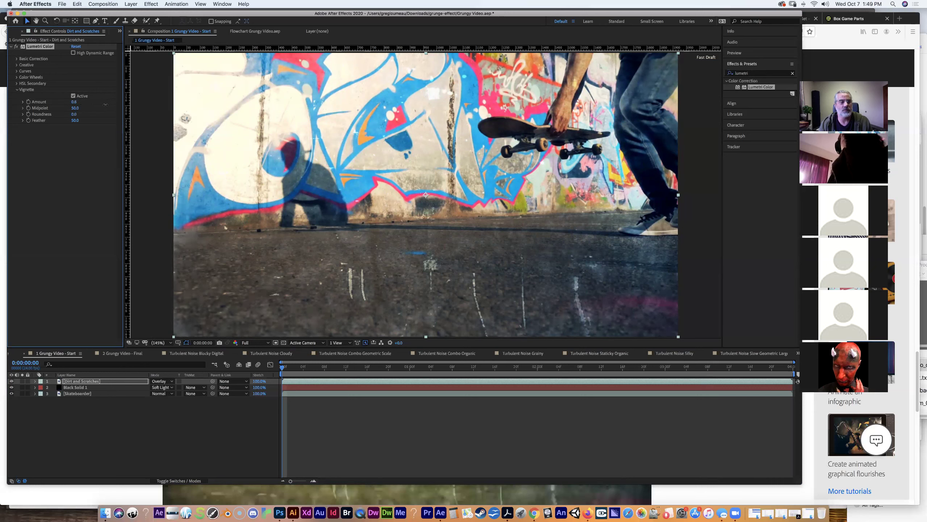
pyautogui.moveTo(74, 102); pyautogui.dragTo(69, 101)
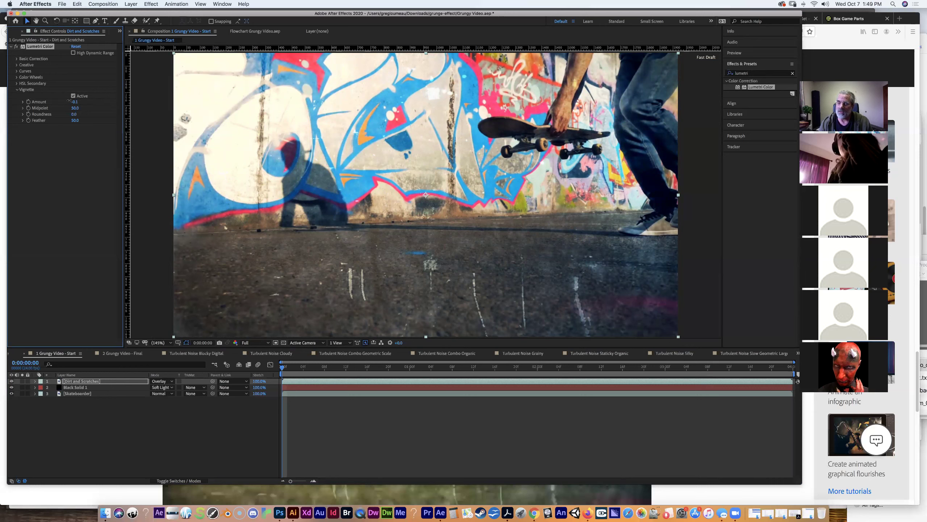
pyautogui.moveTo(67, 101); pyautogui.dragTo(38, 102)
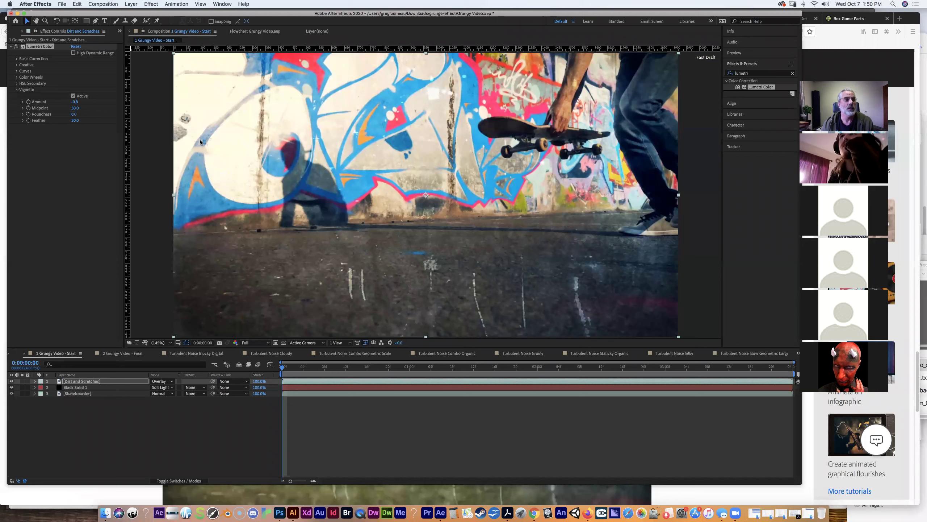
pyautogui.click(74, 102)
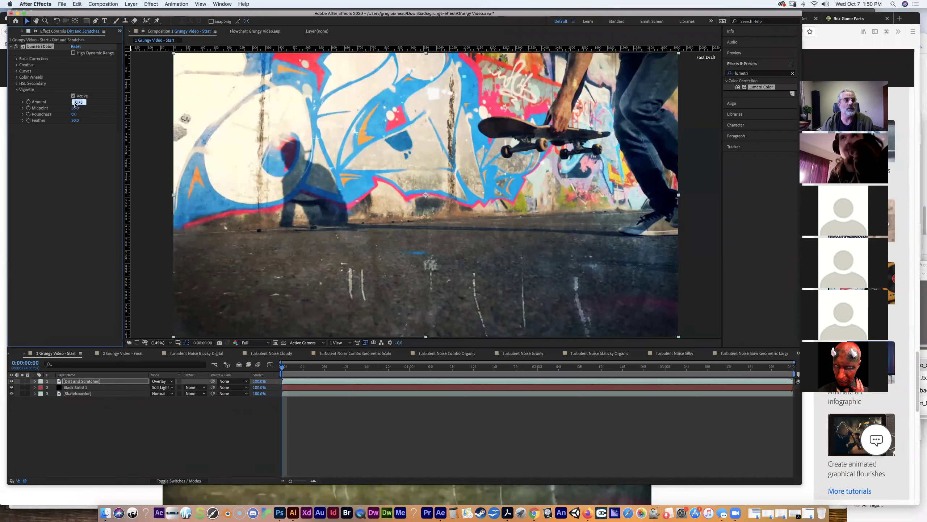
pyautogui.moveTo(76, 104); pyautogui.dragTo(60, 101)
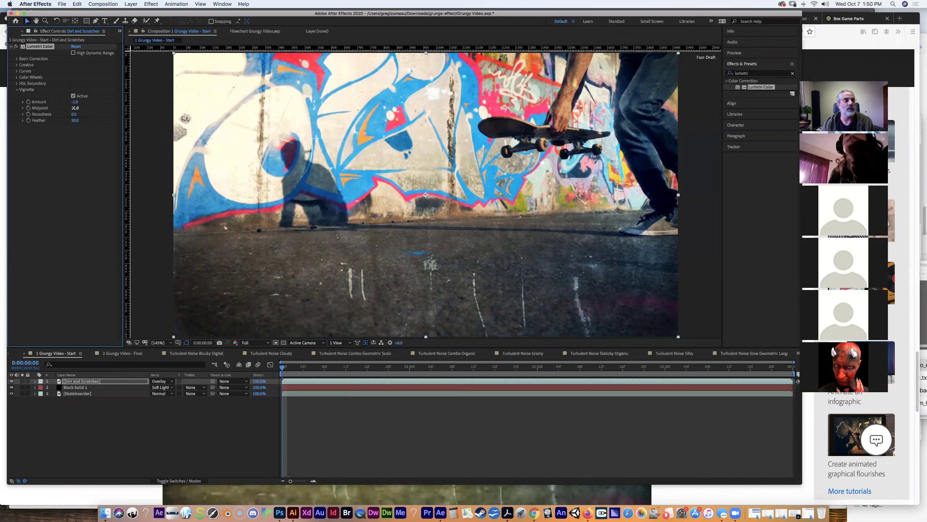
pyautogui.moveTo(75, 107)
pyautogui.mouseDown()
pyautogui.moveTo(51, 105)
pyautogui.moveTo(66, 106)
pyautogui.mouseUp()
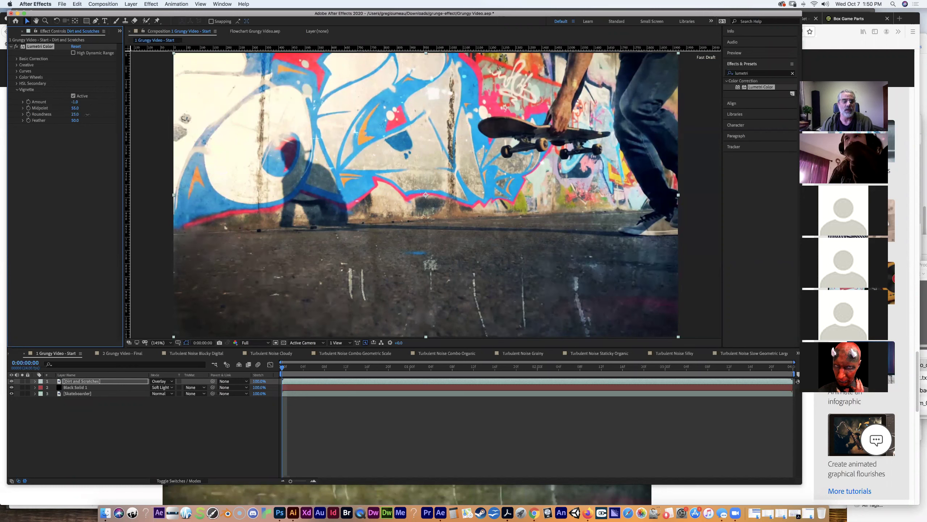
# - Try different vignette Roundness values, set Roundness back to 0, and lower the Feather
pyautogui.moveTo(79, 115); pyautogui.dragTo(66, 116)
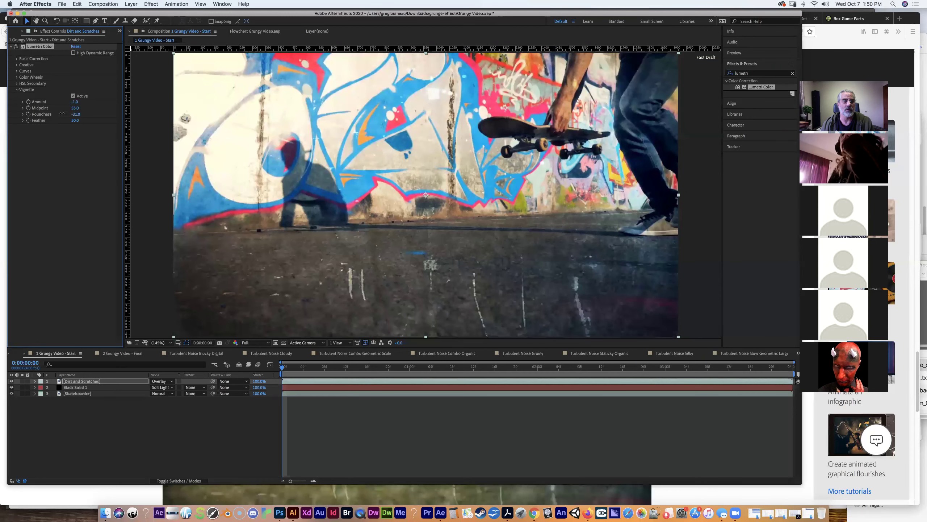
pyautogui.click(76, 113)
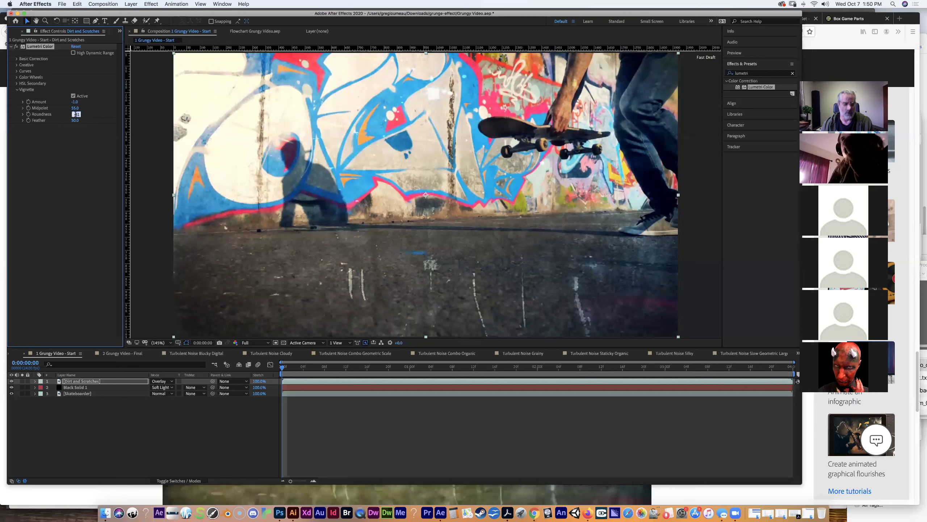
pyautogui.write('0')
pyautogui.press('Return')
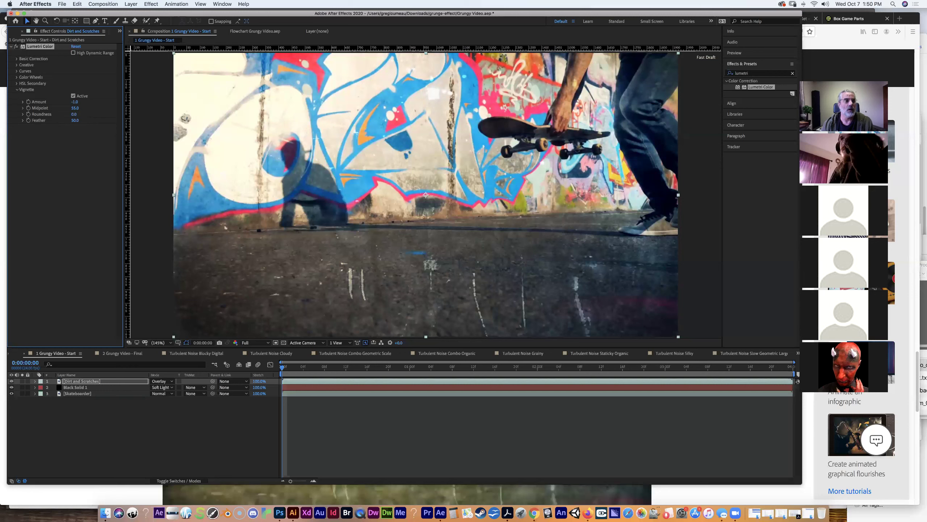
pyautogui.moveTo(75, 122)
pyautogui.mouseDown()
pyautogui.moveTo(85, 123)
pyautogui.moveTo(60, 126)
pyautogui.mouseUp()
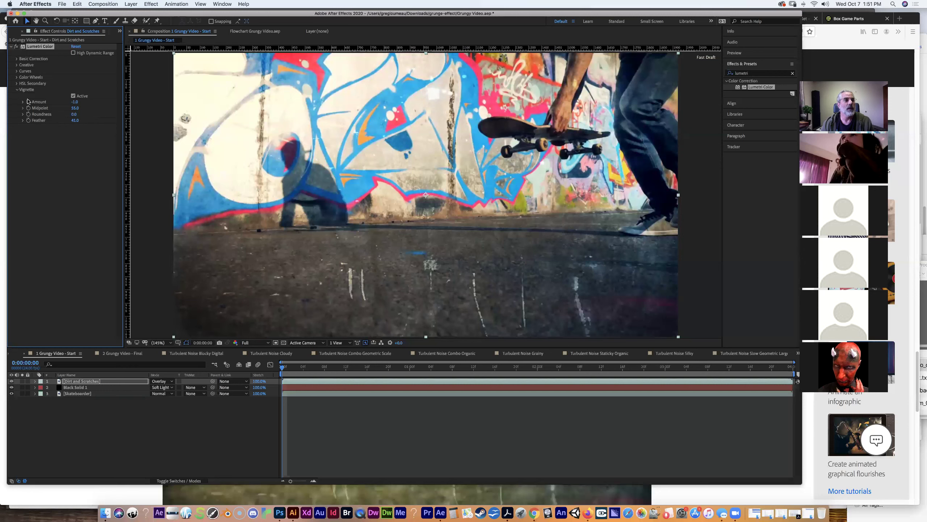
# - Bend the midpoint of Lumetri Color's RGB curve slightly upward to brighten the midtones, then collapse the Curves section
pyautogui.click(17, 90)
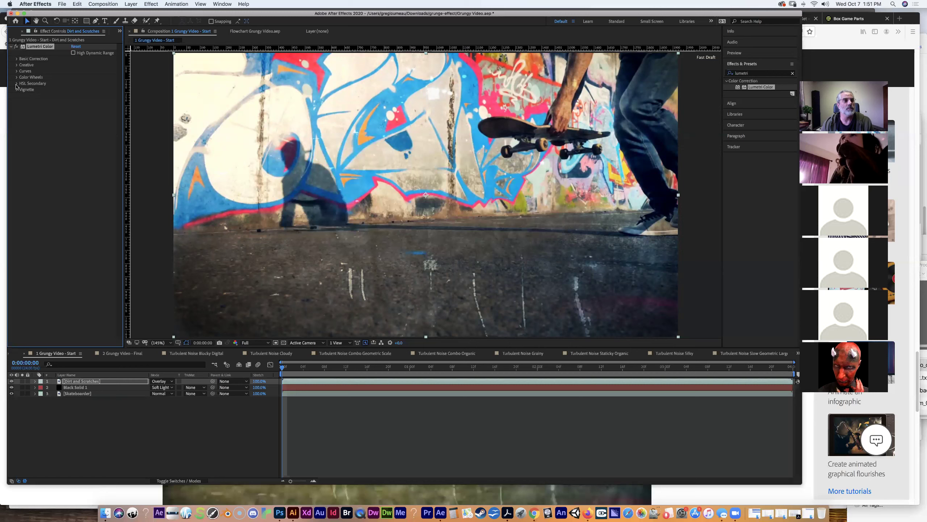
pyautogui.click(16, 85)
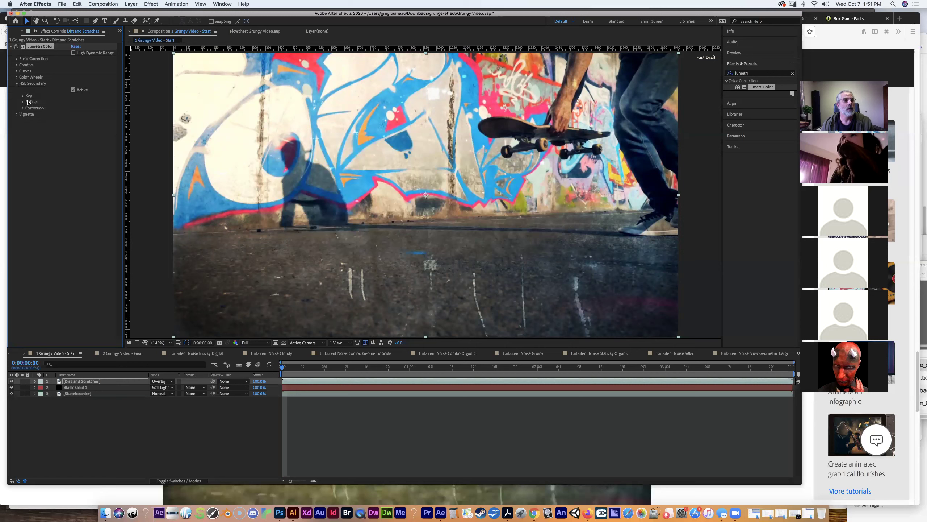
pyautogui.click(17, 78)
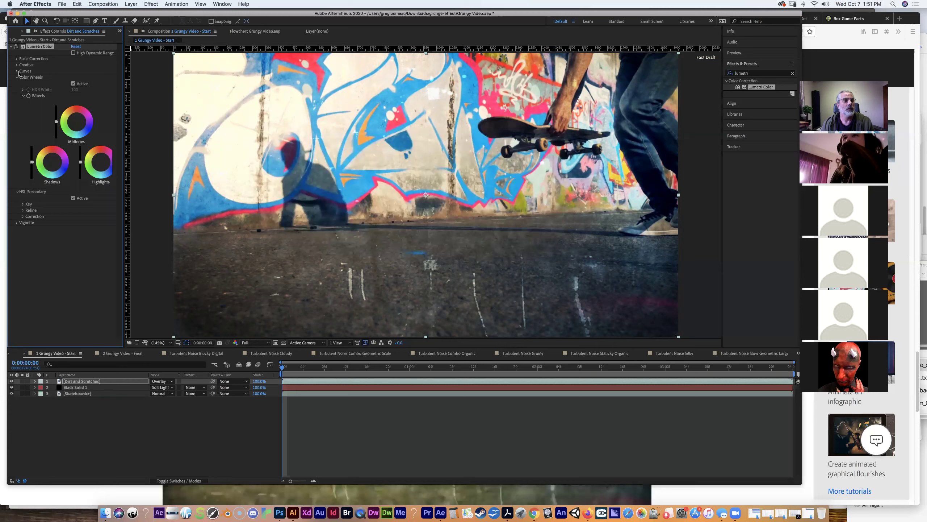
pyautogui.click(17, 74)
pyautogui.click(17, 73)
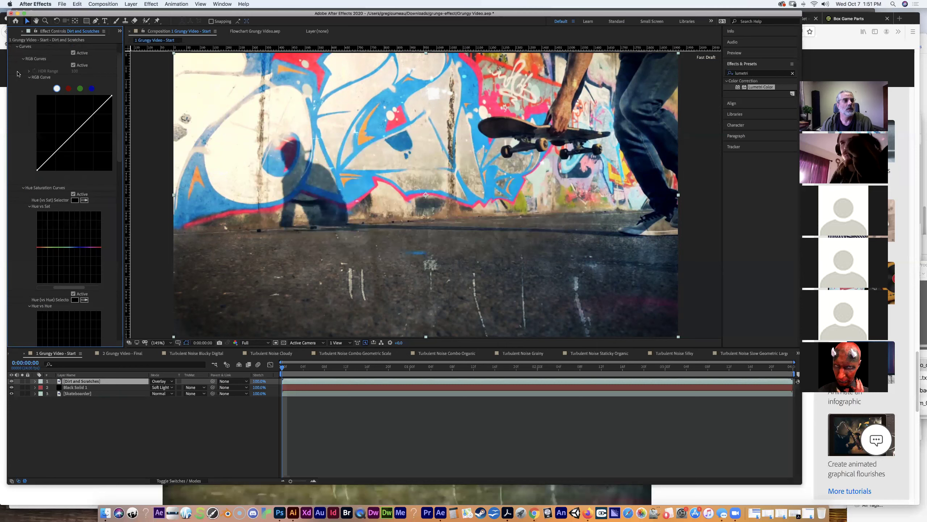
pyautogui.moveTo(72, 133)
pyautogui.mouseDown()
pyautogui.moveTo(77, 143)
pyautogui.moveTo(63, 125)
pyautogui.moveTo(68, 134)
pyautogui.mouseUp()
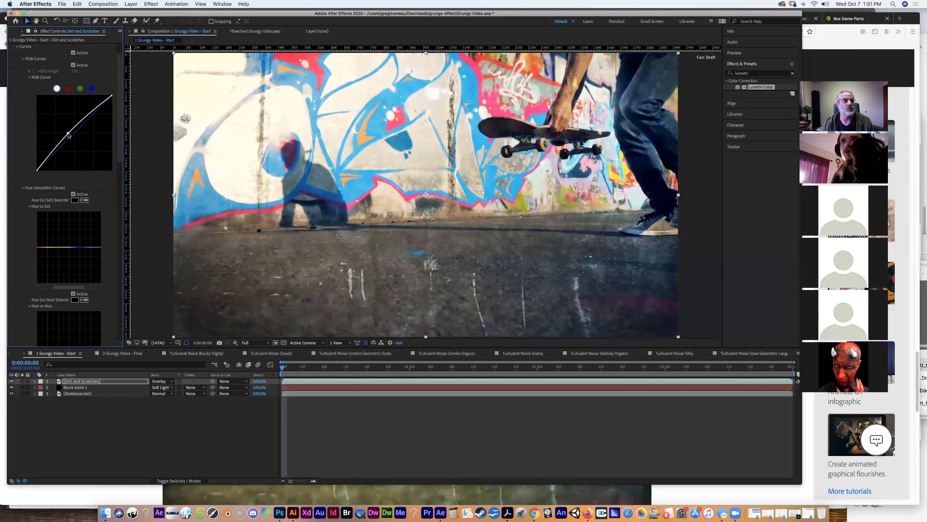
pyautogui.click(22, 58)
pyautogui.click(17, 47)
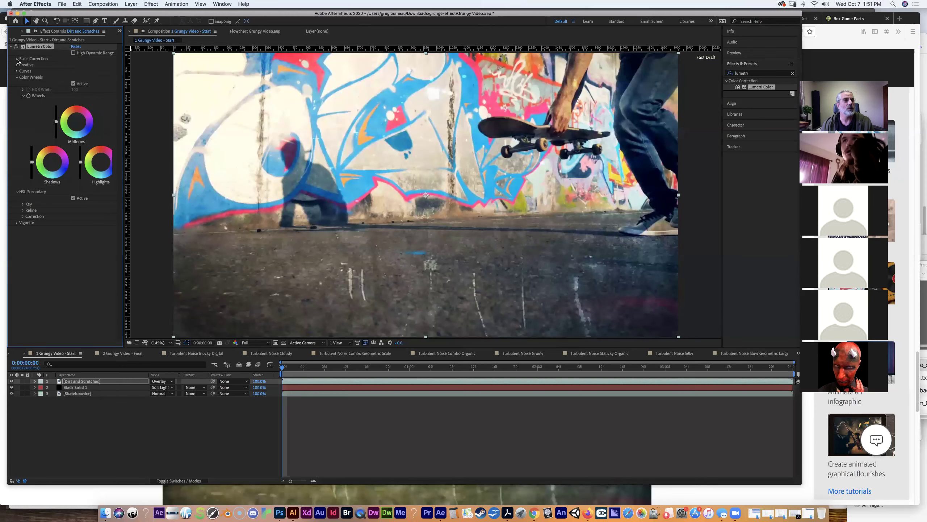
# - Look over Lumetri Color's Basic Correction and Creative settings and collapse all of the effect's open sections
pyautogui.click(17, 58)
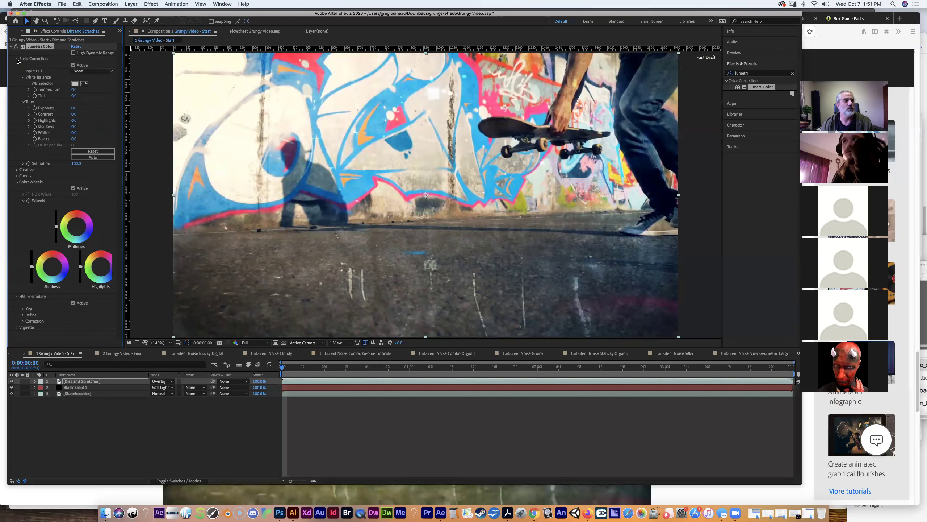
pyautogui.click(17, 58)
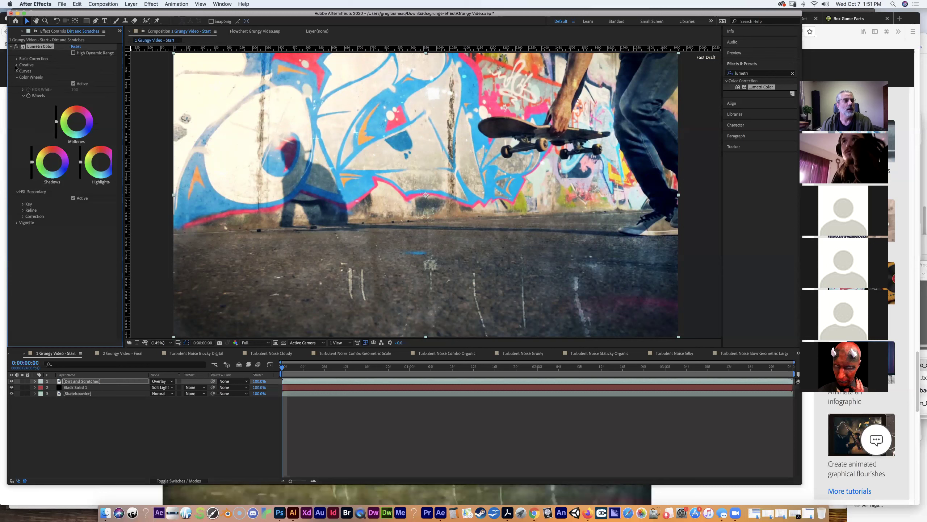
pyautogui.click(16, 65)
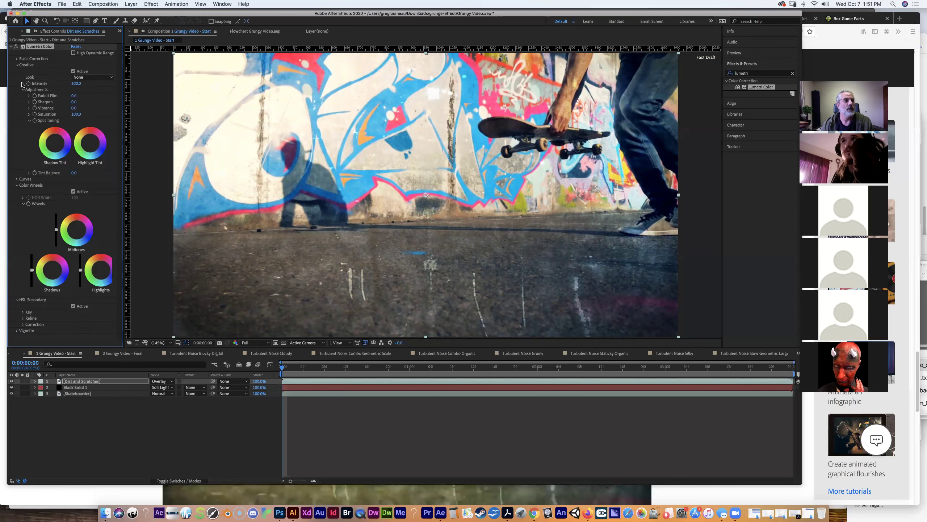
pyautogui.click(17, 65)
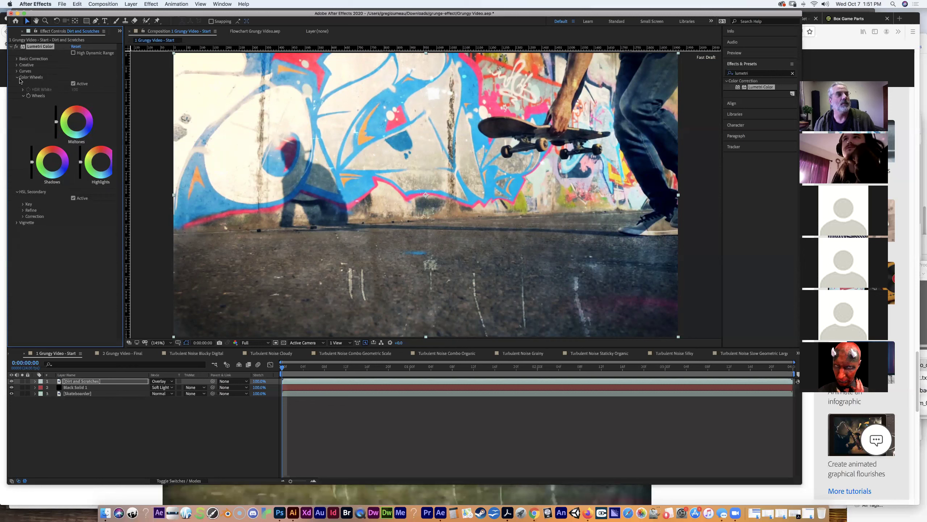
pyautogui.click(18, 77)
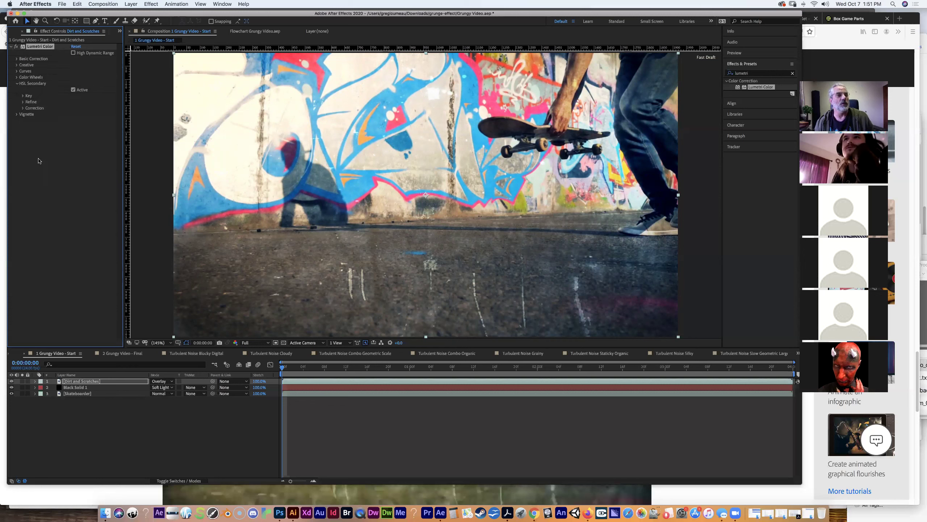
pyautogui.click(17, 84)
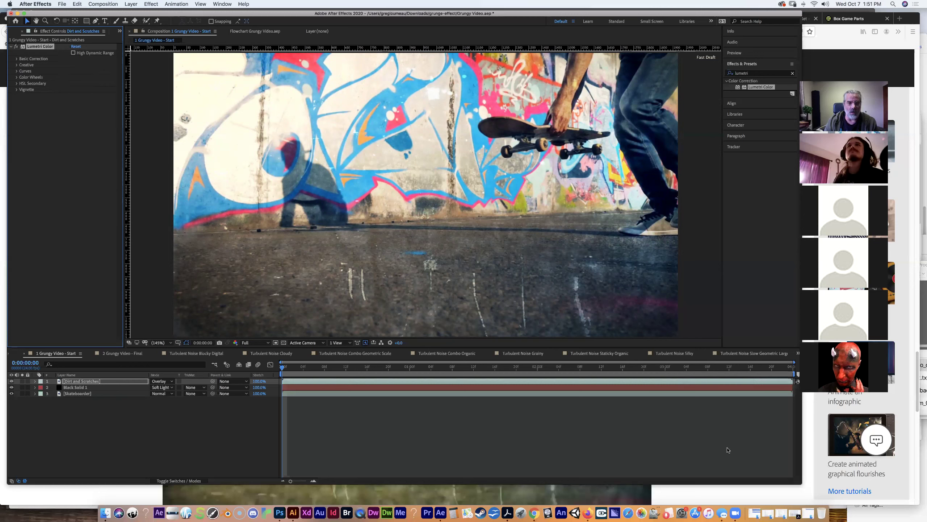
# - Set the composition's preview resolution to Quarter and play it back from the first frame
pyautogui.press('space')
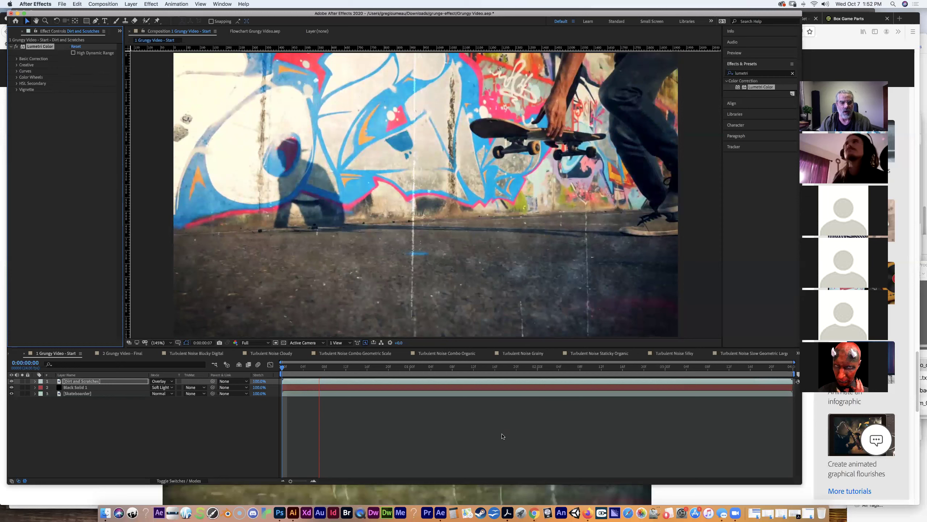
pyautogui.press('space')
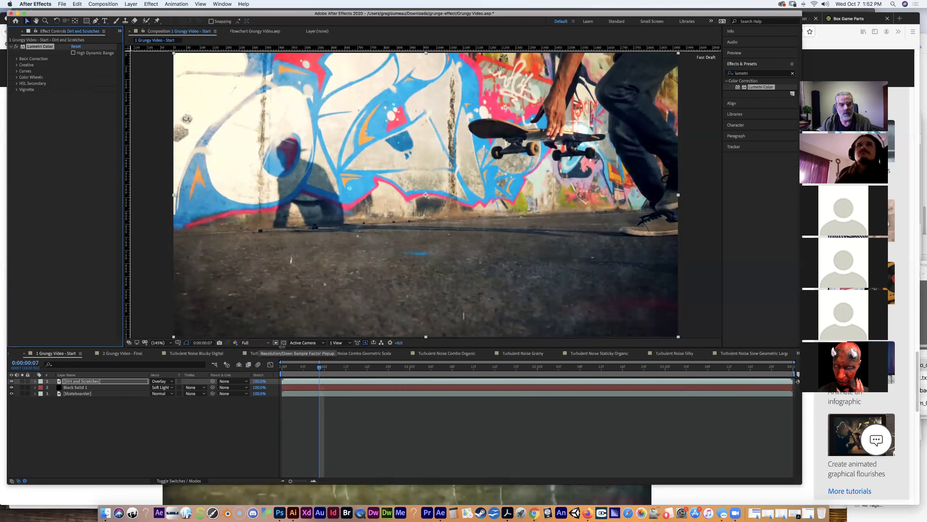
pyautogui.click(266, 343)
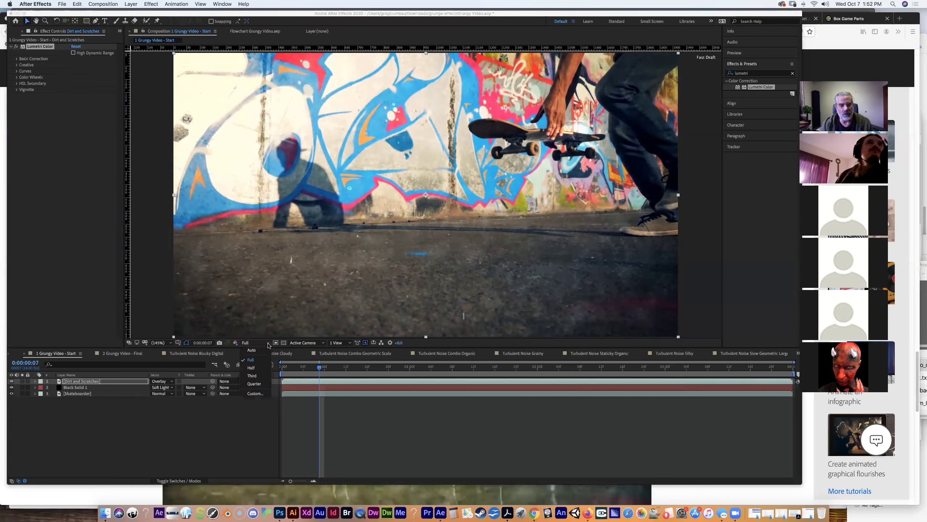
pyautogui.click(256, 384)
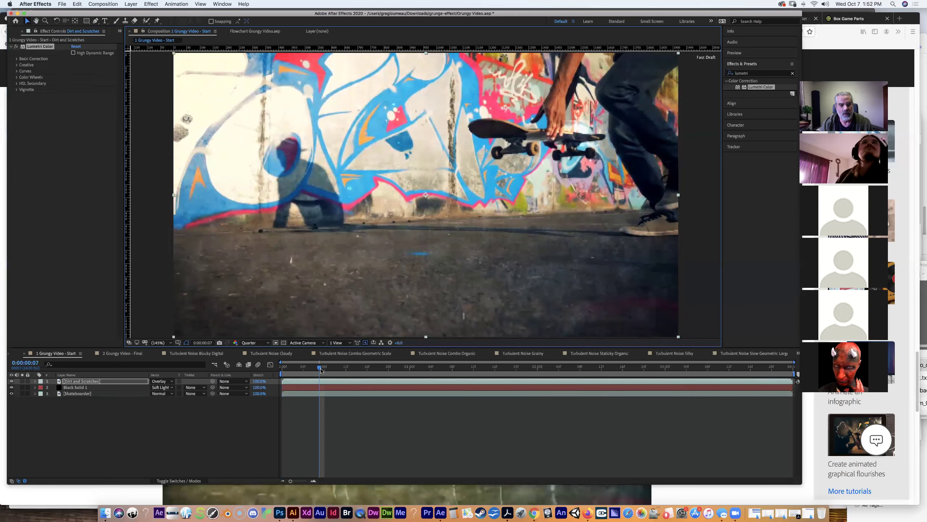
pyautogui.moveTo(320, 369); pyautogui.dragTo(282, 367)
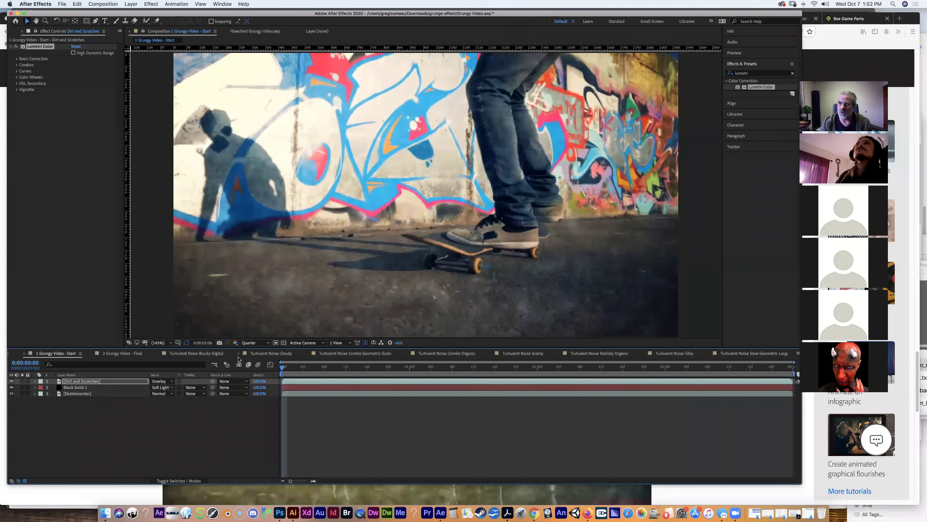
pyautogui.press('space')
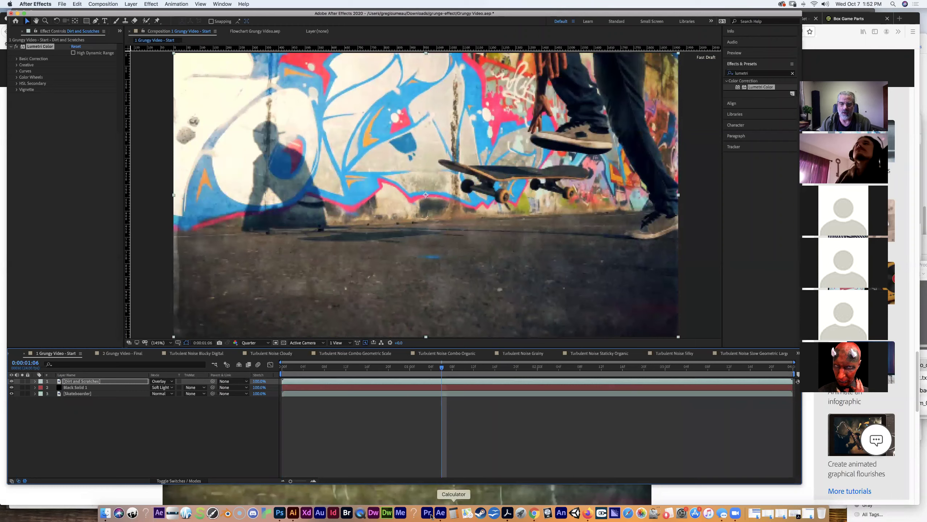
# - Switch to the grungy effects tutorial in Firefox, move the meeting thumbnails aside, and play the finished example video
pyautogui.click(673, 503)
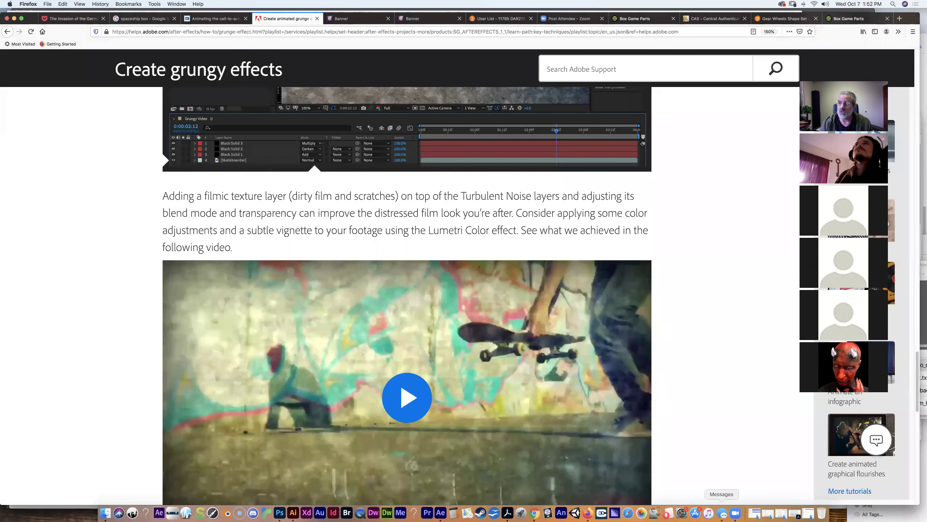
pyautogui.moveTo(869, 76); pyautogui.dragTo(835, 73)
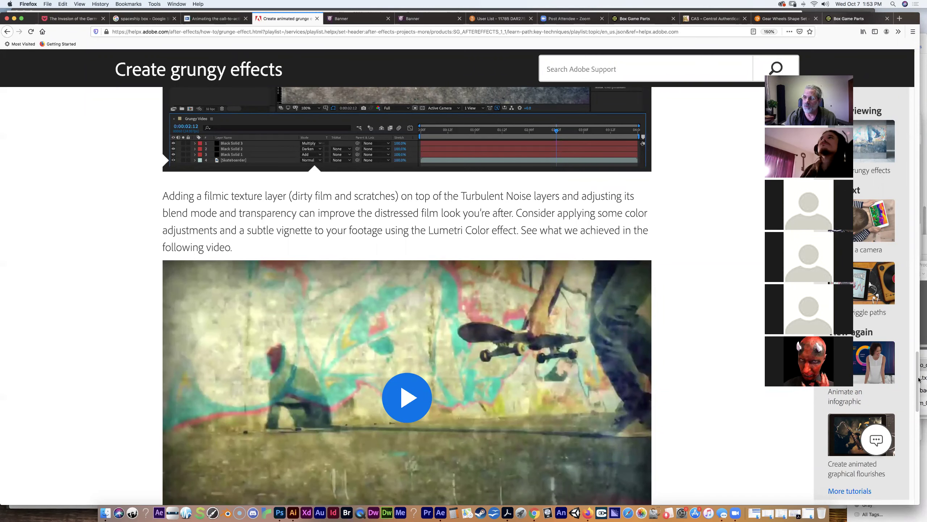
pyautogui.scroll(-5, 430, 301)
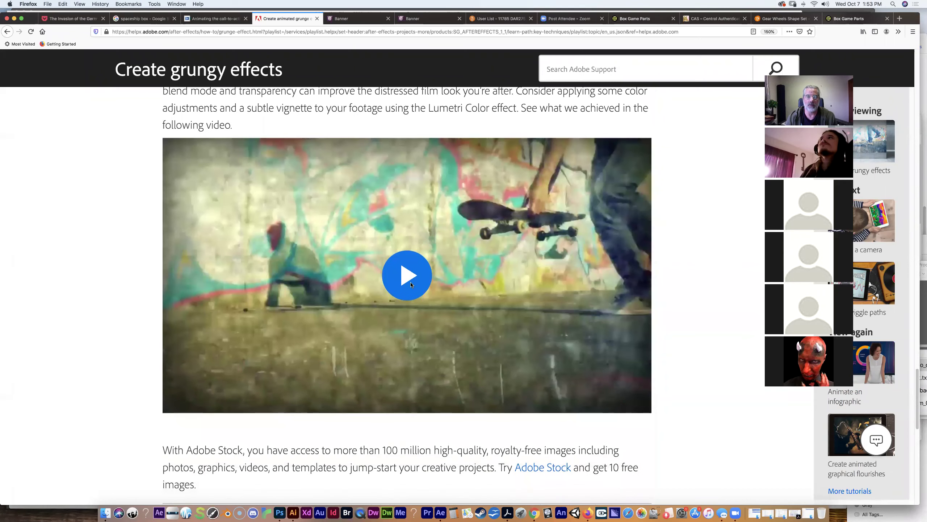
pyautogui.click(407, 276)
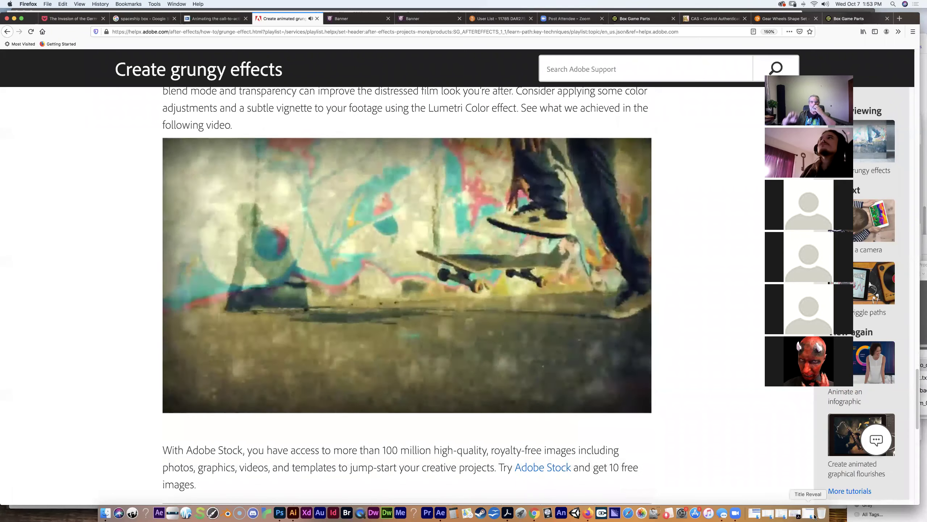